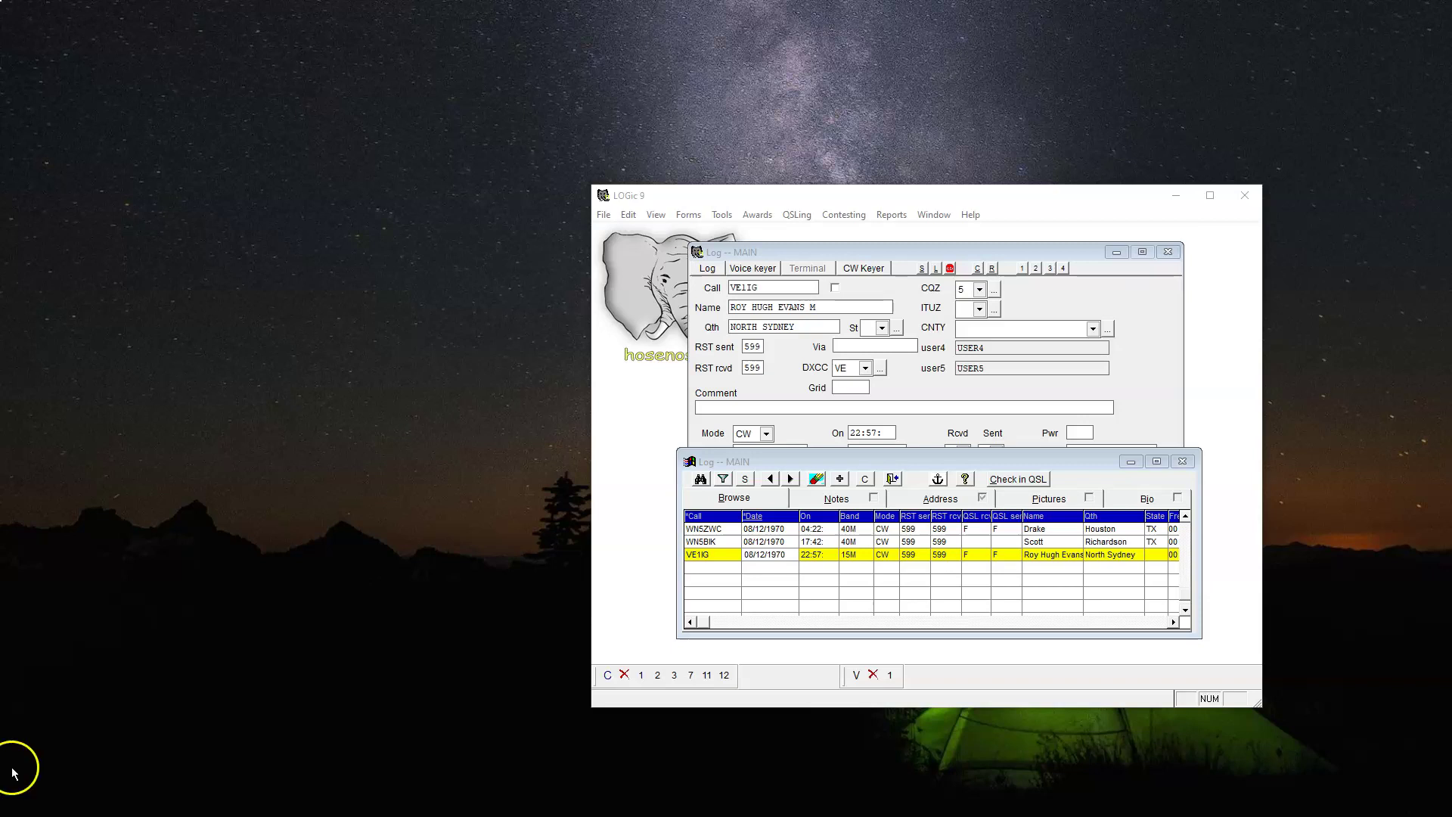
# Open the MAIN log form's Auto ADIF logging setup and clear the first two monitored ADIF file paths
pyautogui.click(809, 259)
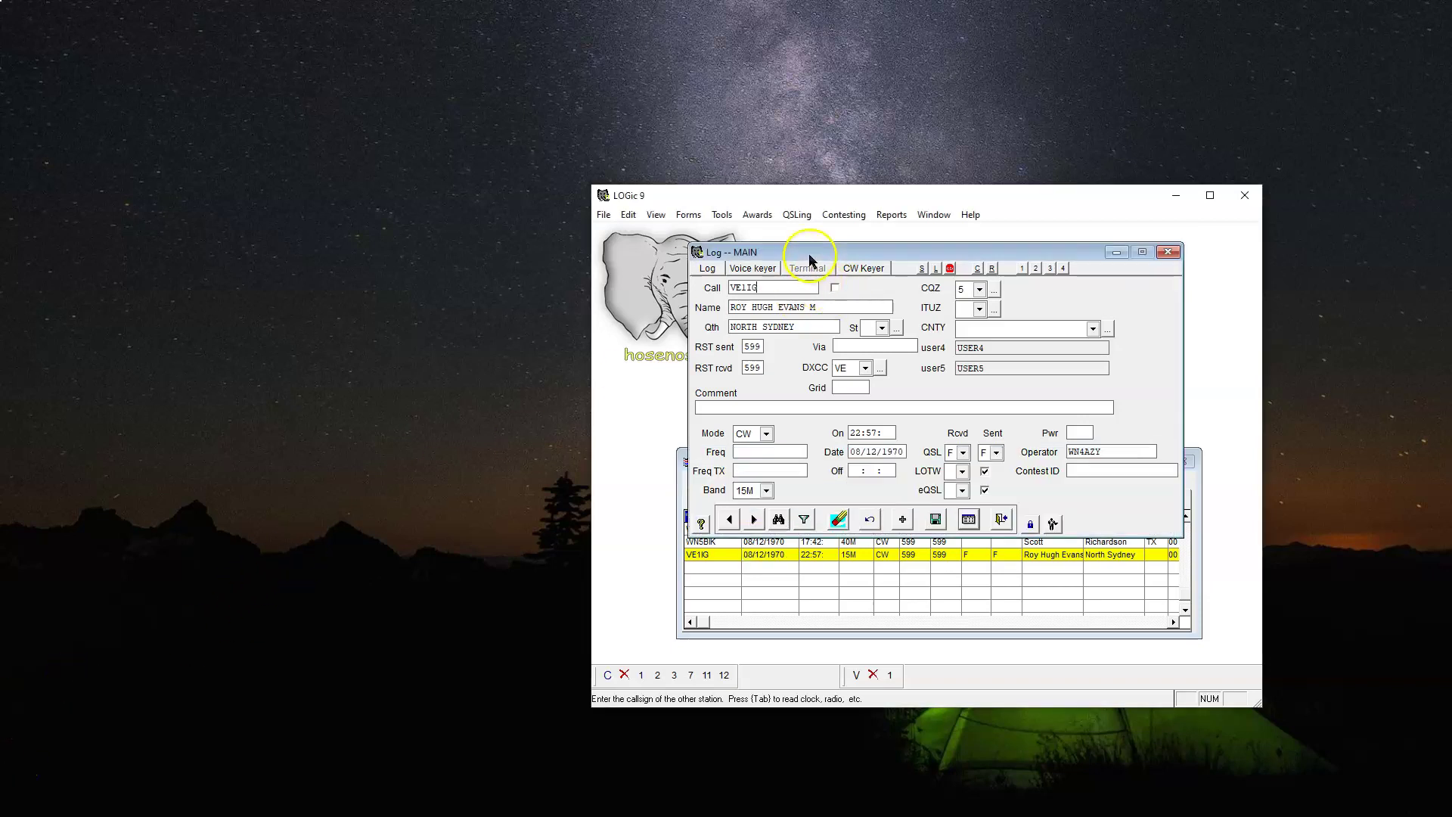
pyautogui.click(707, 269)
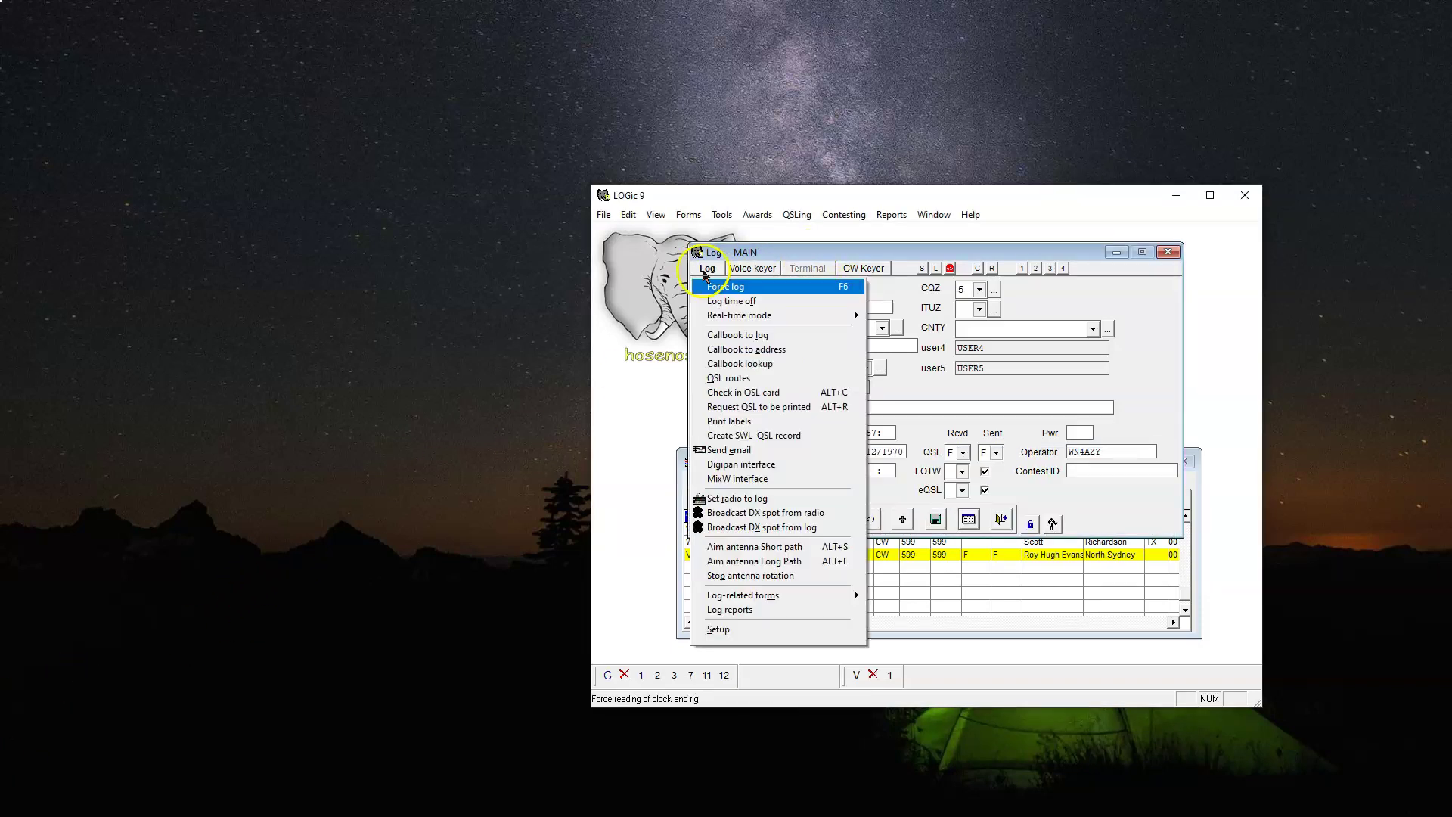
pyautogui.click(718, 629)
pyautogui.click(1095, 311)
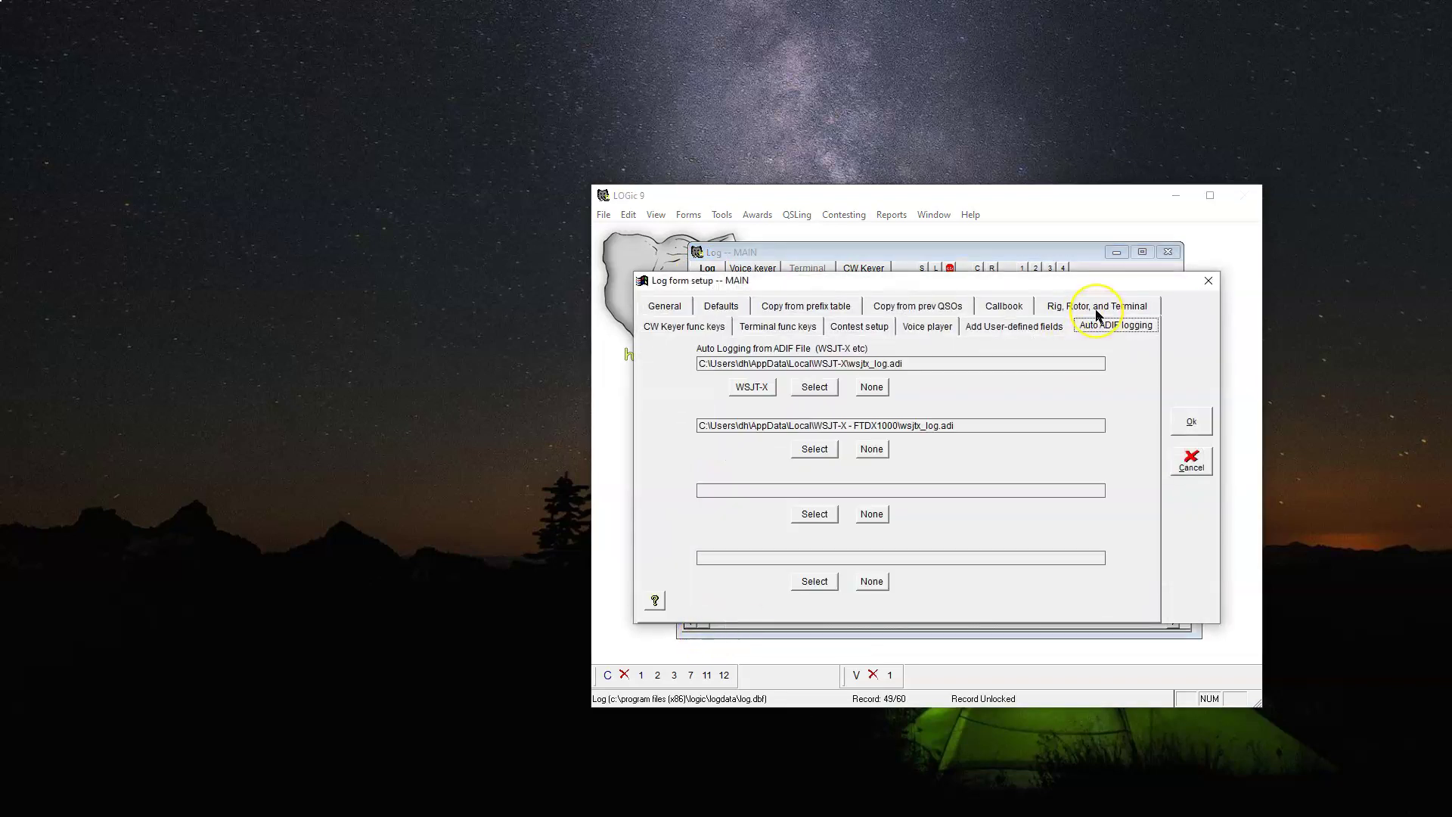
pyautogui.click(871, 386)
pyautogui.click(870, 451)
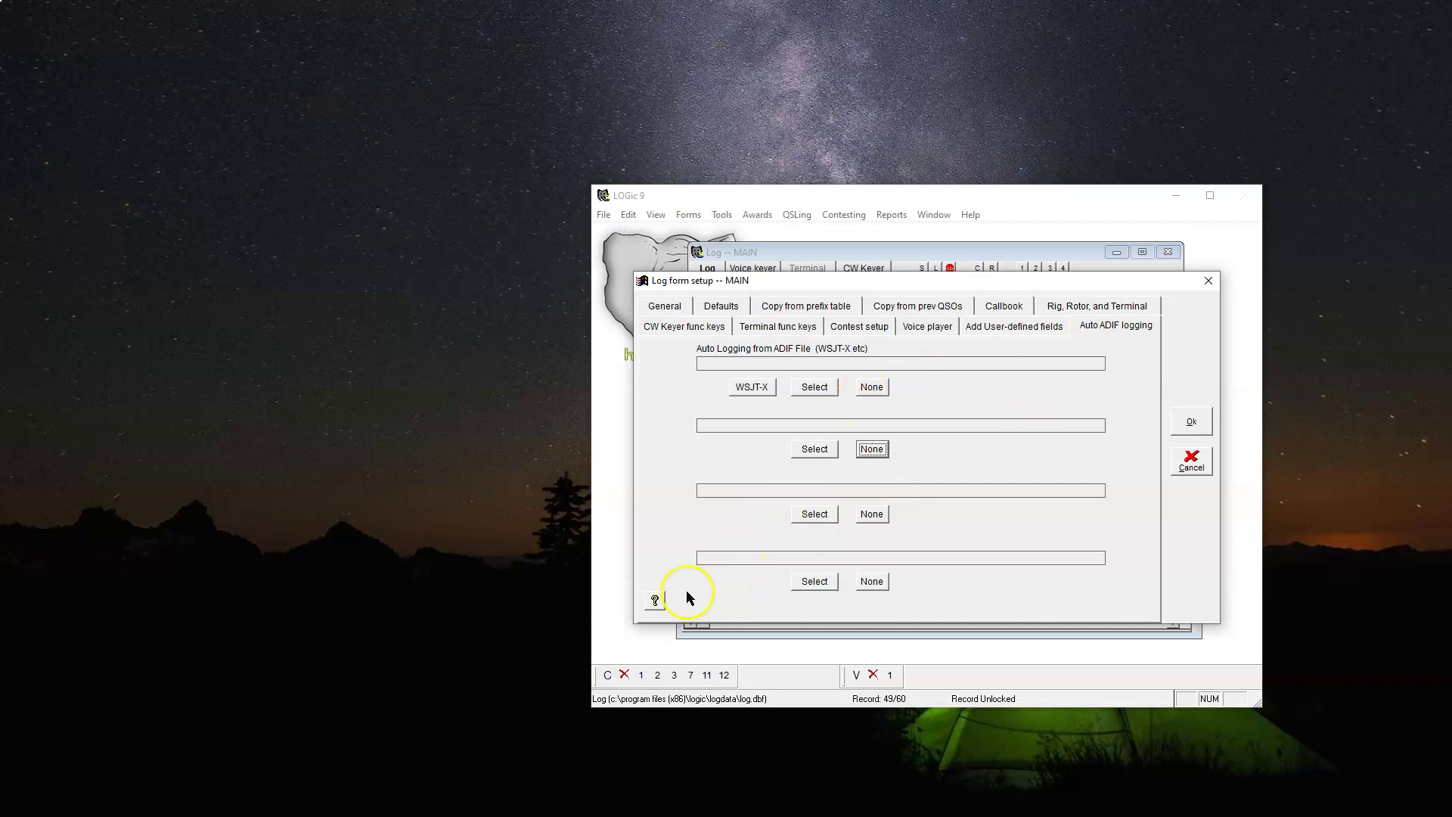
# Open the help topic on Auto ADIF logging, follow its WSJT-X download link and narrow the browser window
pyautogui.click(656, 601)
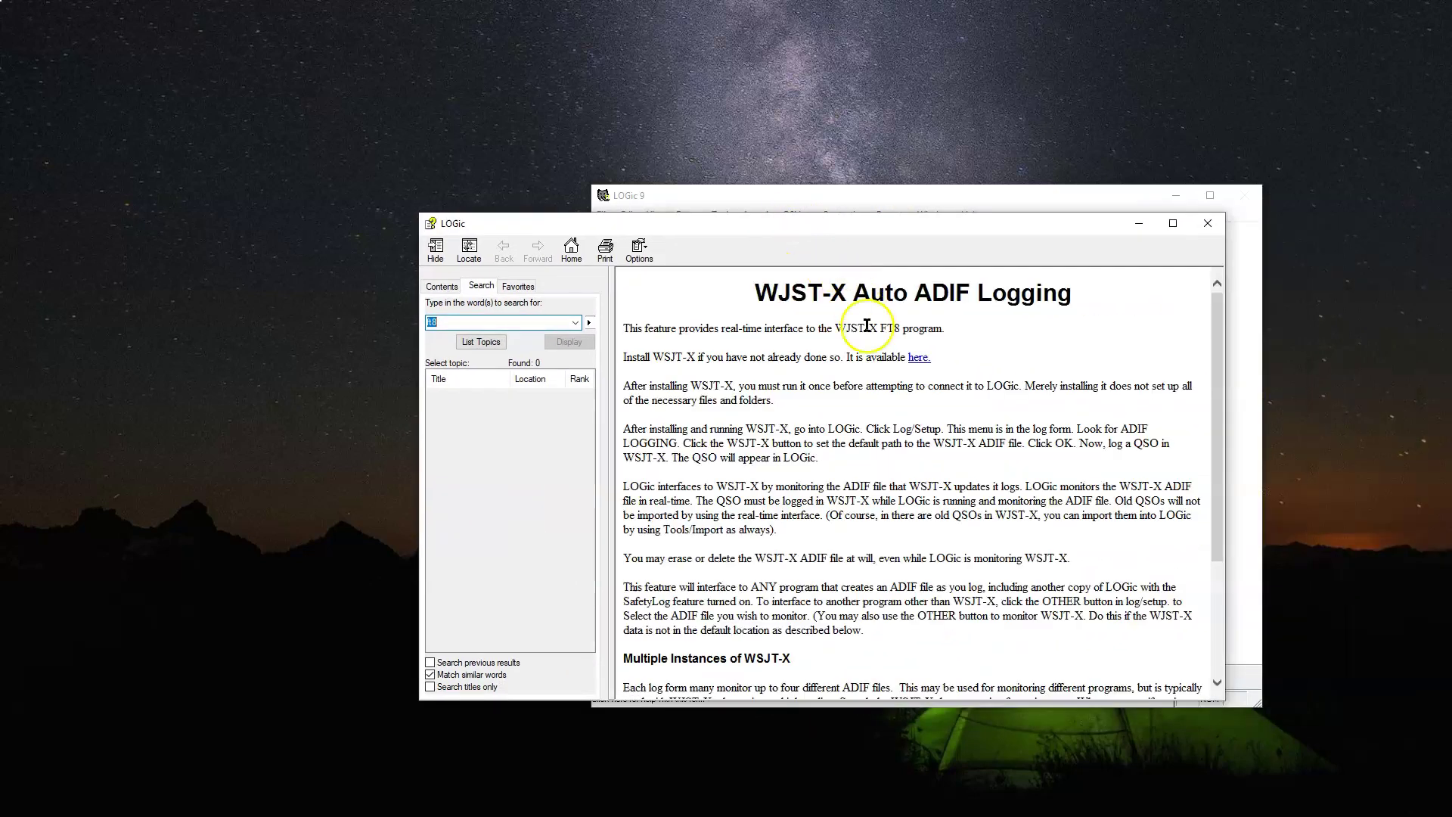
pyautogui.click(1335, 420)
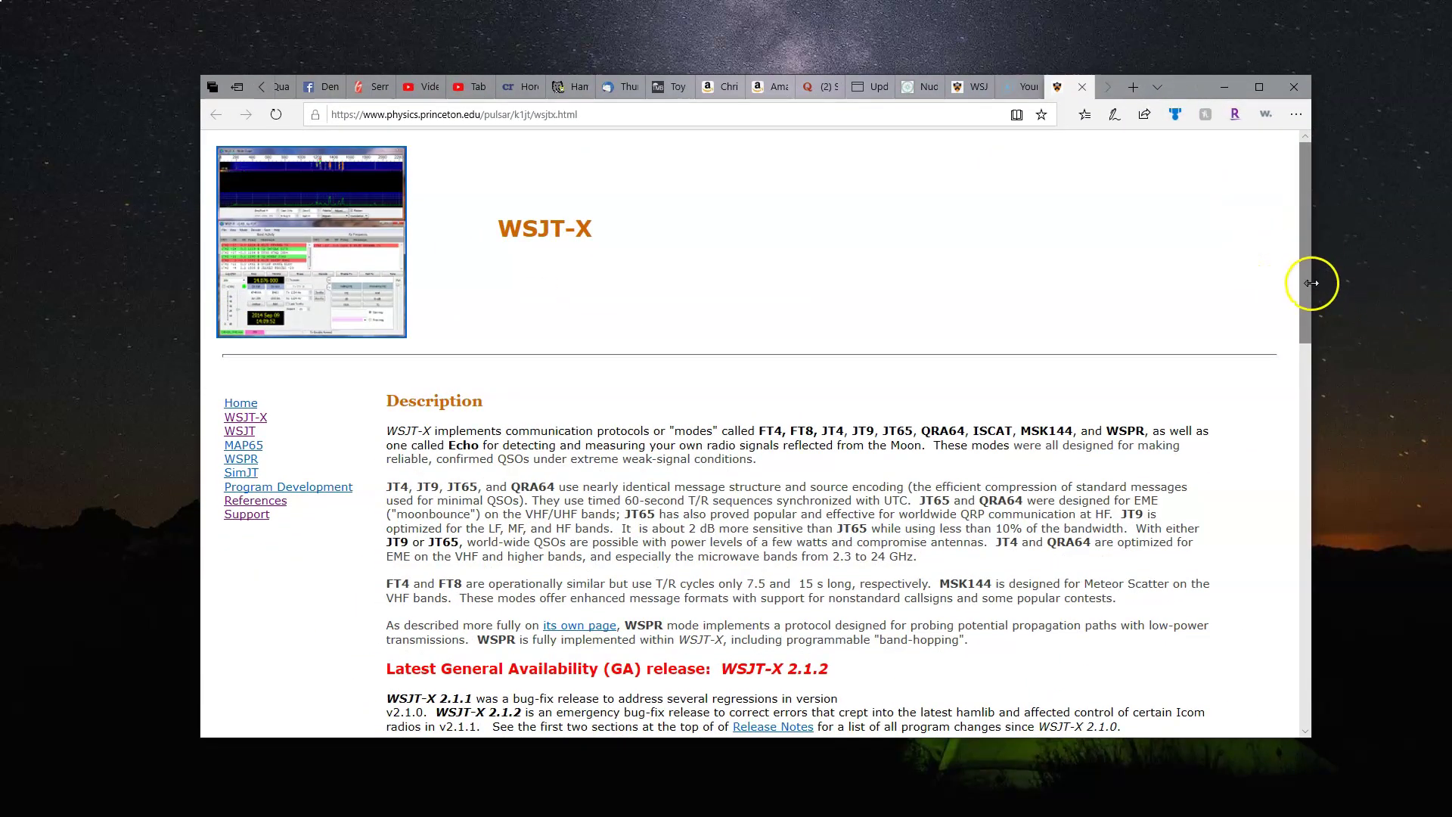
pyautogui.moveTo(1310, 286); pyautogui.dragTo(1001, 286)
# Find the WSJT-X 2.1.2 Windows installation packages and download and run the 64-bit installer wsjtx-2.1.2-win64.exe
pyautogui.scroll(-6, 877, 413)
pyautogui.scroll(2, 874, 411)
pyautogui.scroll(-5, 875, 413)
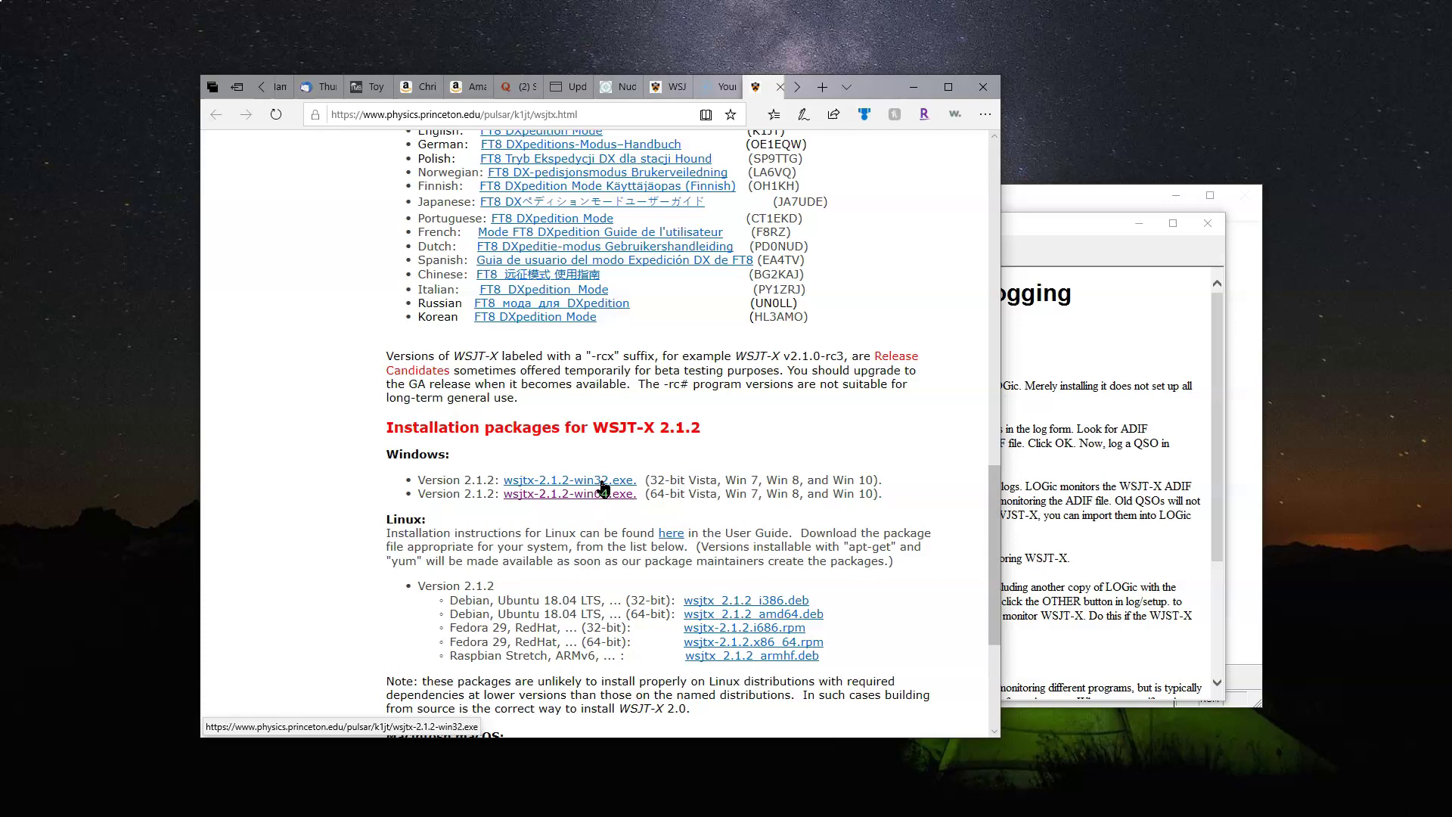
pyautogui.click(602, 499)
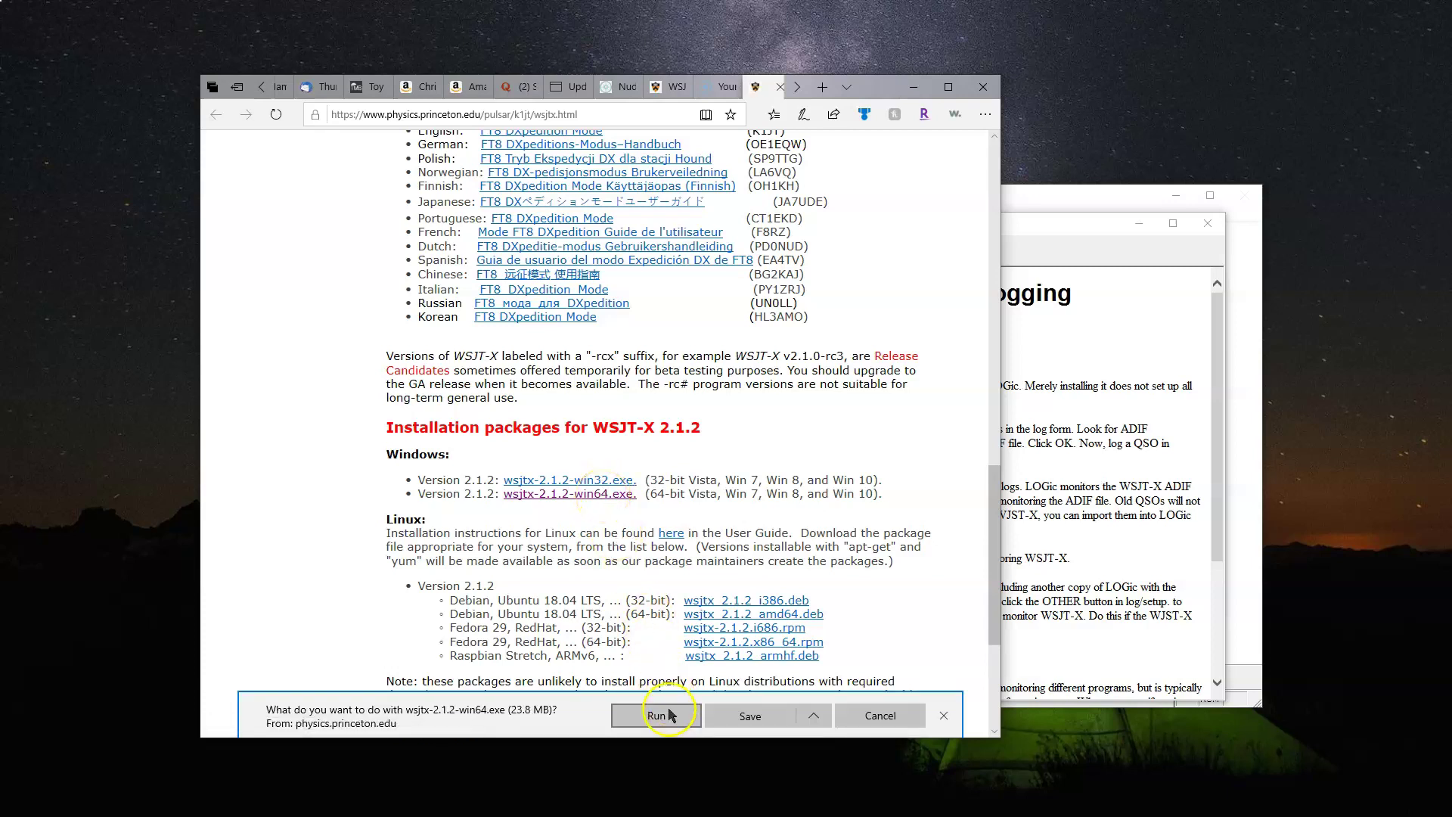
pyautogui.click(669, 716)
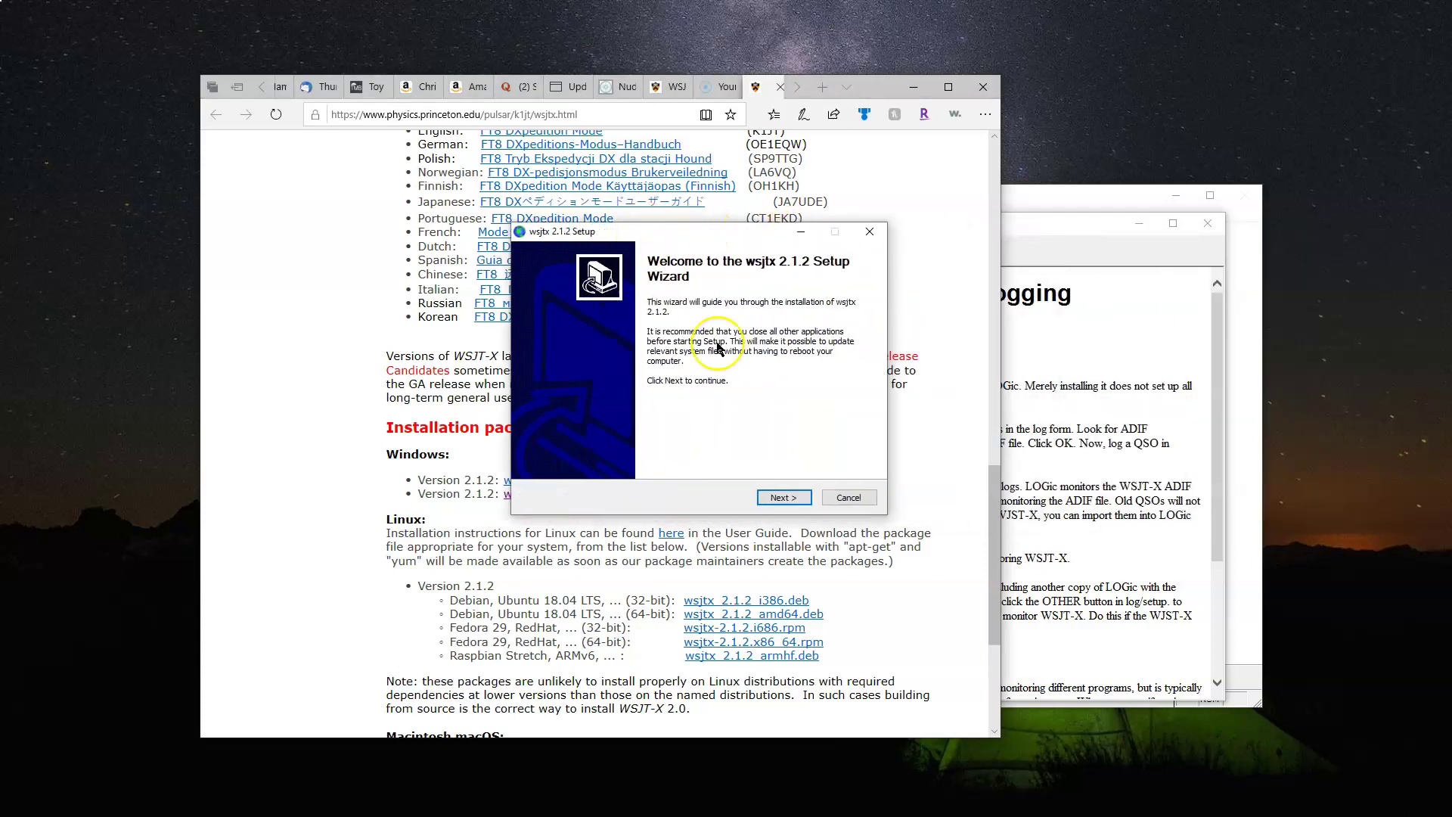
# Install wsjtx 2.1.2 with the default options, the destination folder C:\WSJT\wsjtx and the Start Menu folder wsjtx 2.1.2
pyautogui.click(783, 497)
pyautogui.click(784, 498)
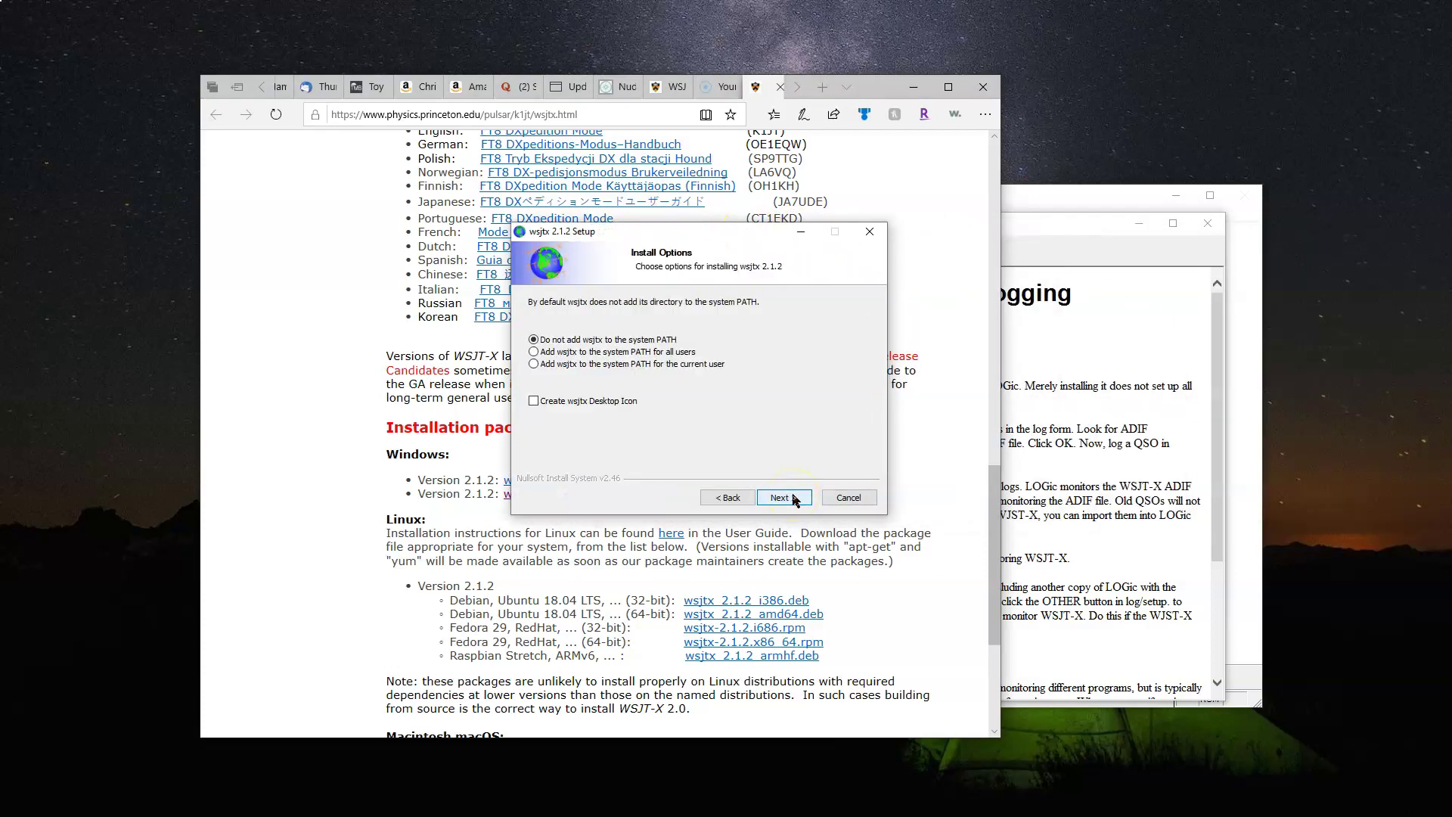
pyautogui.click(792, 499)
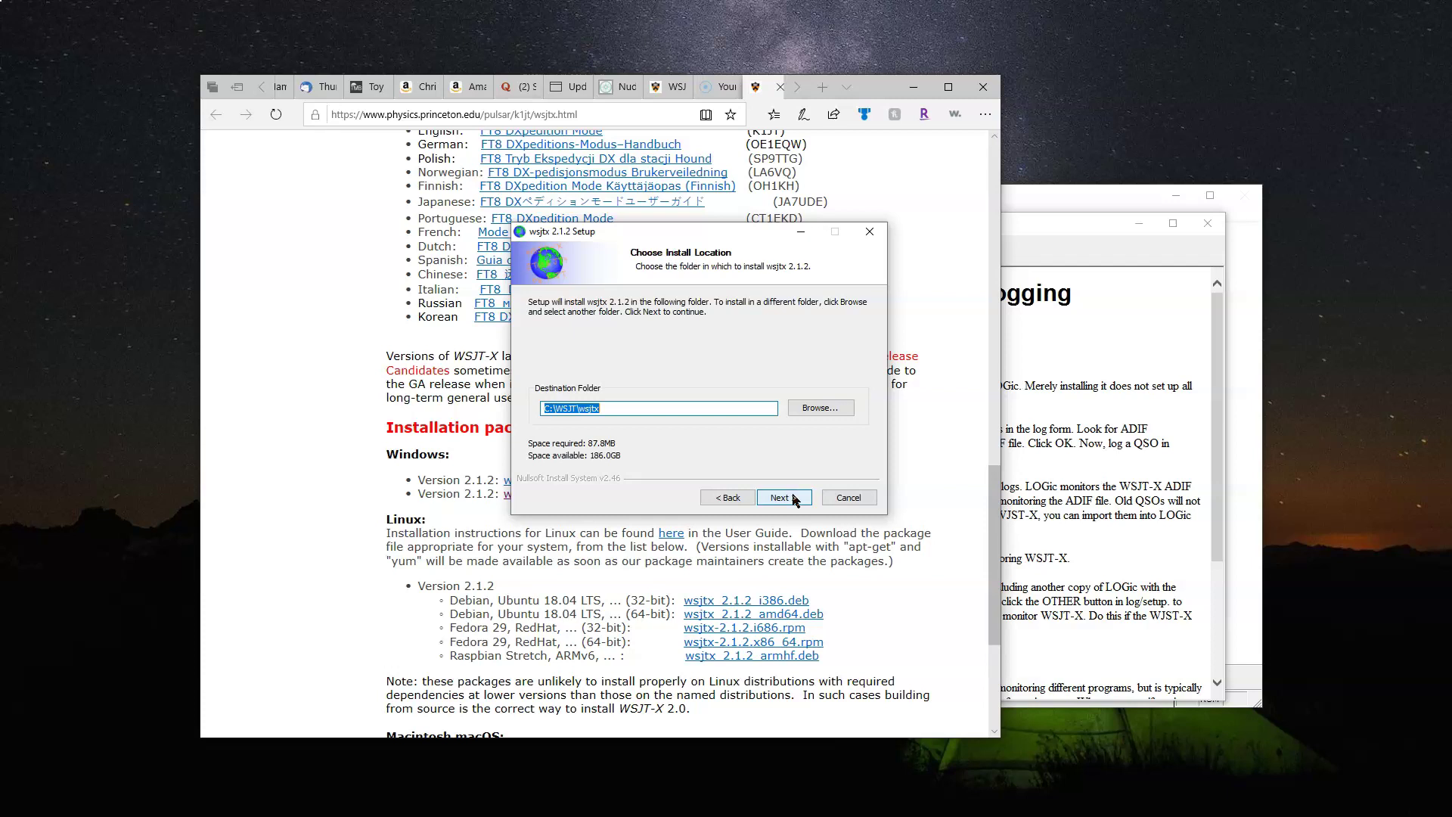
pyautogui.click(786, 499)
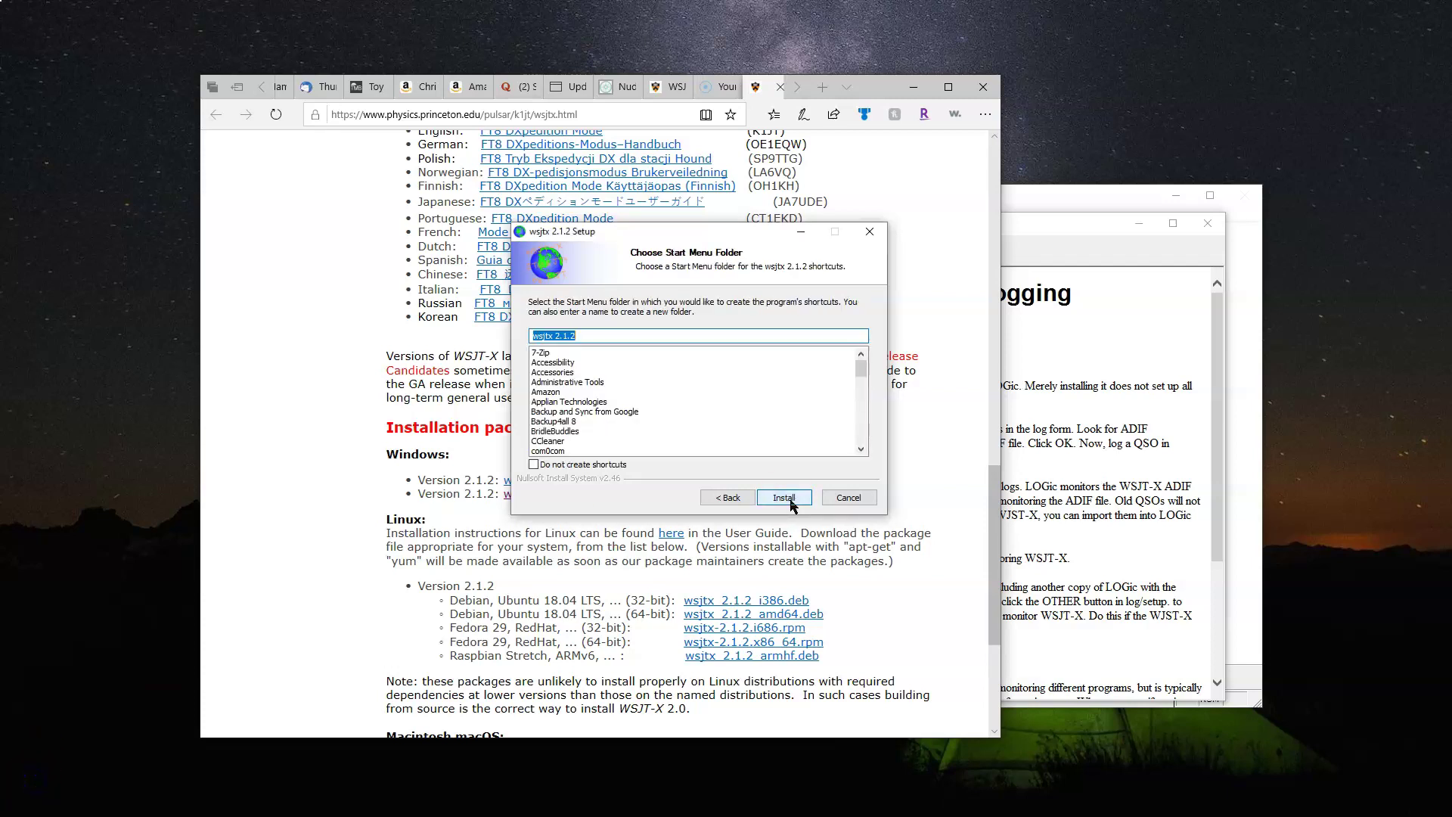
pyautogui.click(784, 497)
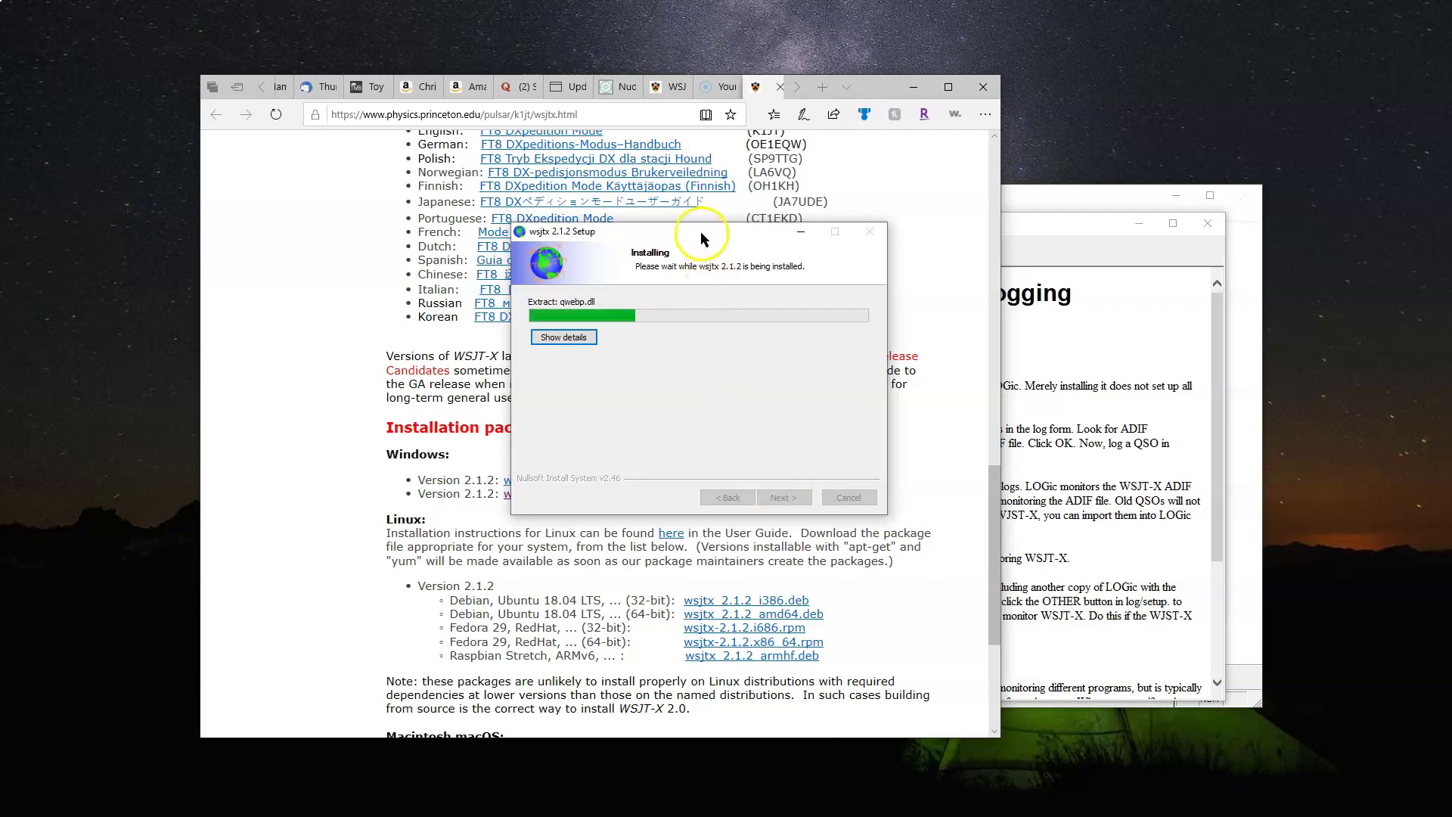
# Move the installer aside, view the English v2.1.2 HTML user guide from the Documentation section and return to the WSJT-X page
pyautogui.moveTo(678, 236); pyautogui.dragTo(985, 247)
pyautogui.scroll(5, 607, 355)
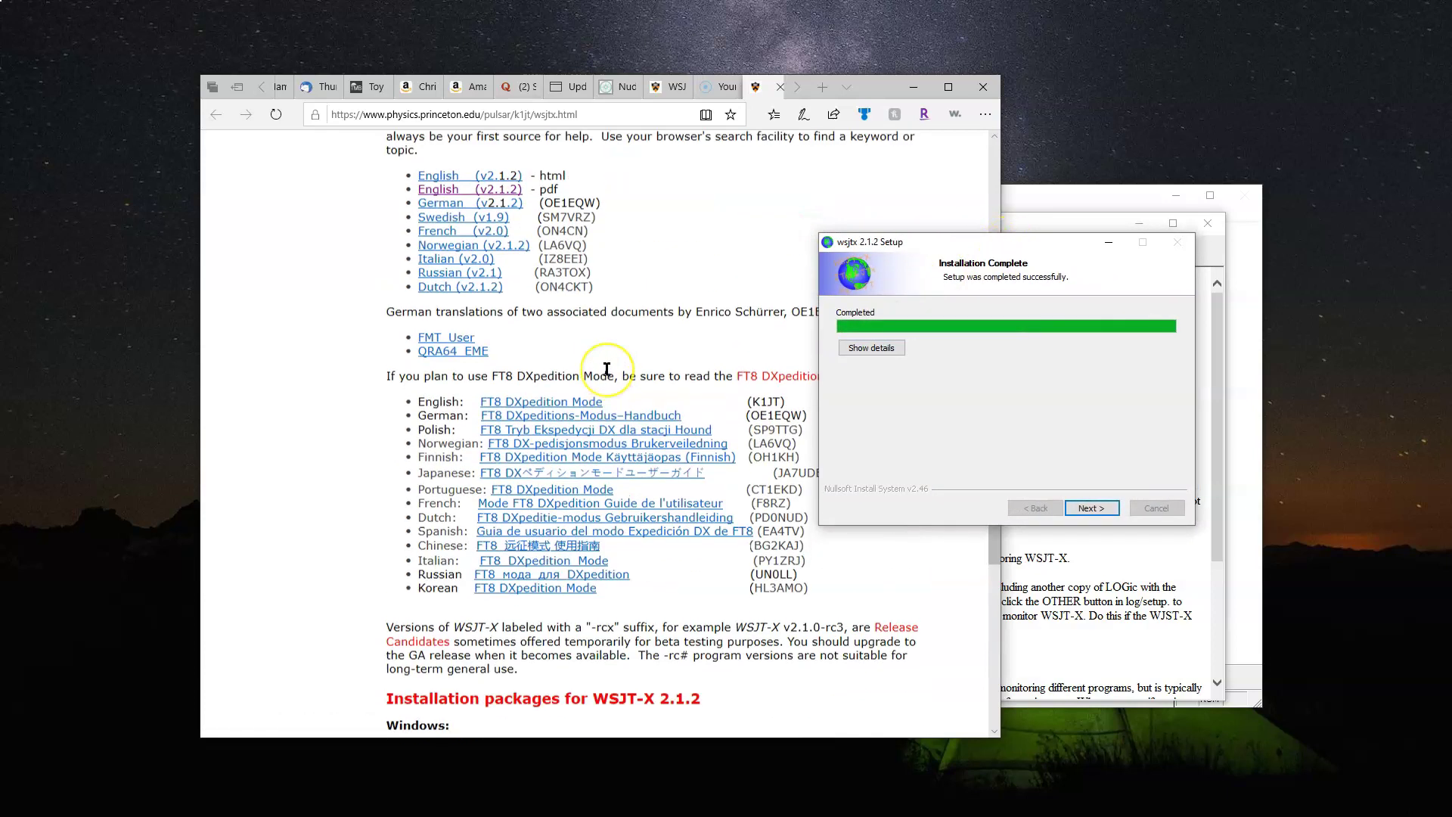
pyautogui.scroll(2, 606, 368)
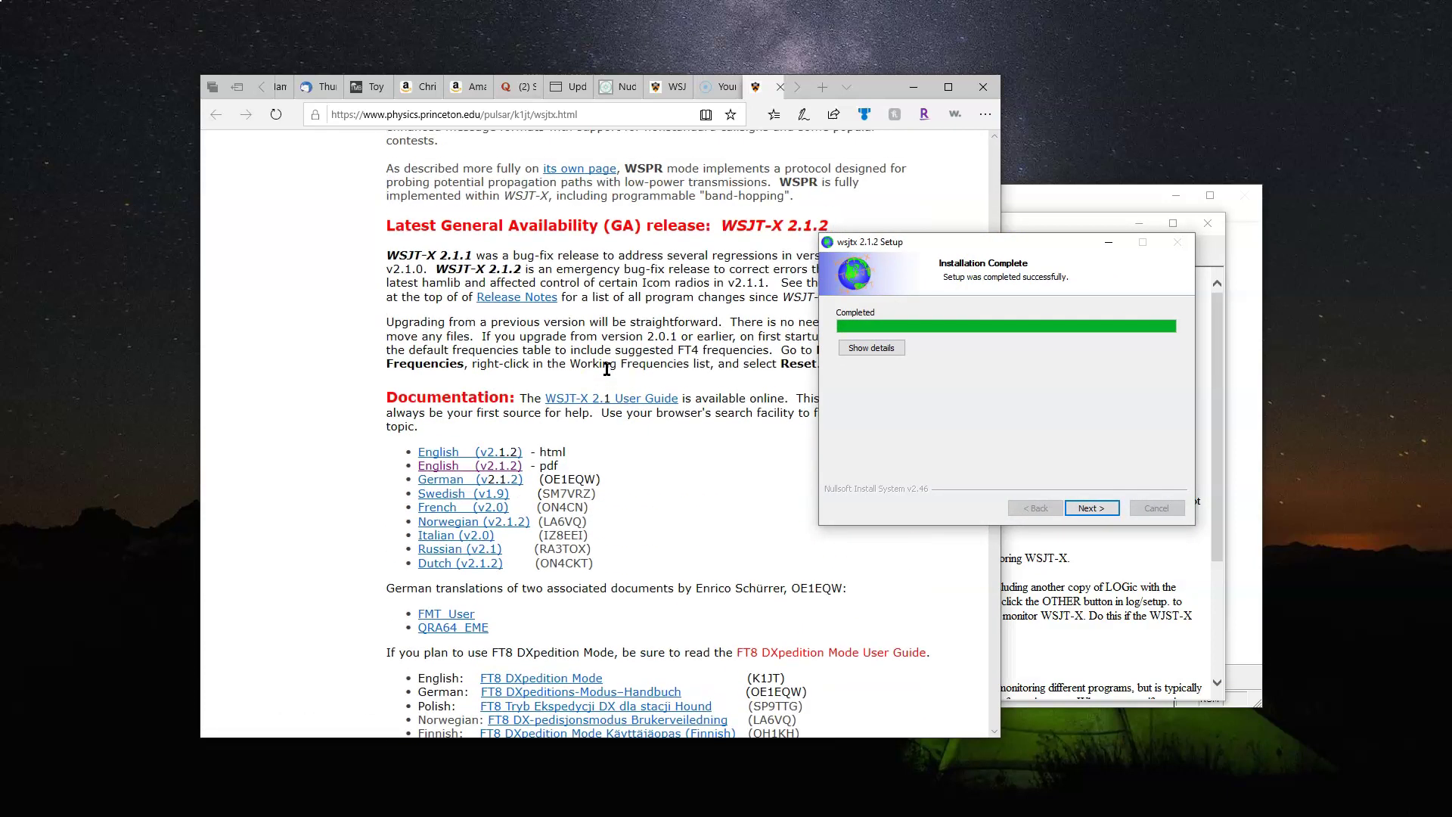
pyautogui.click(482, 453)
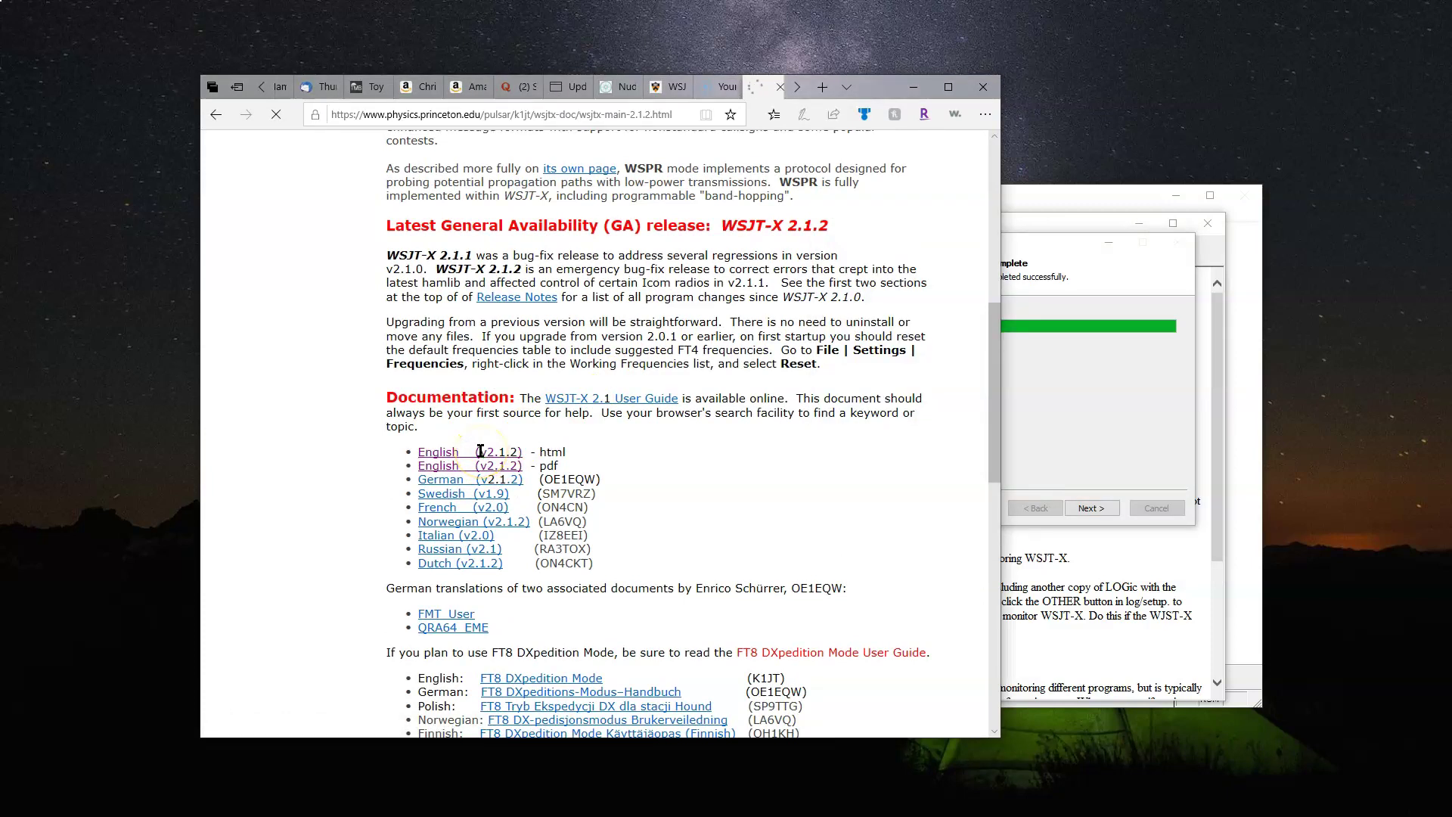
pyautogui.click(217, 117)
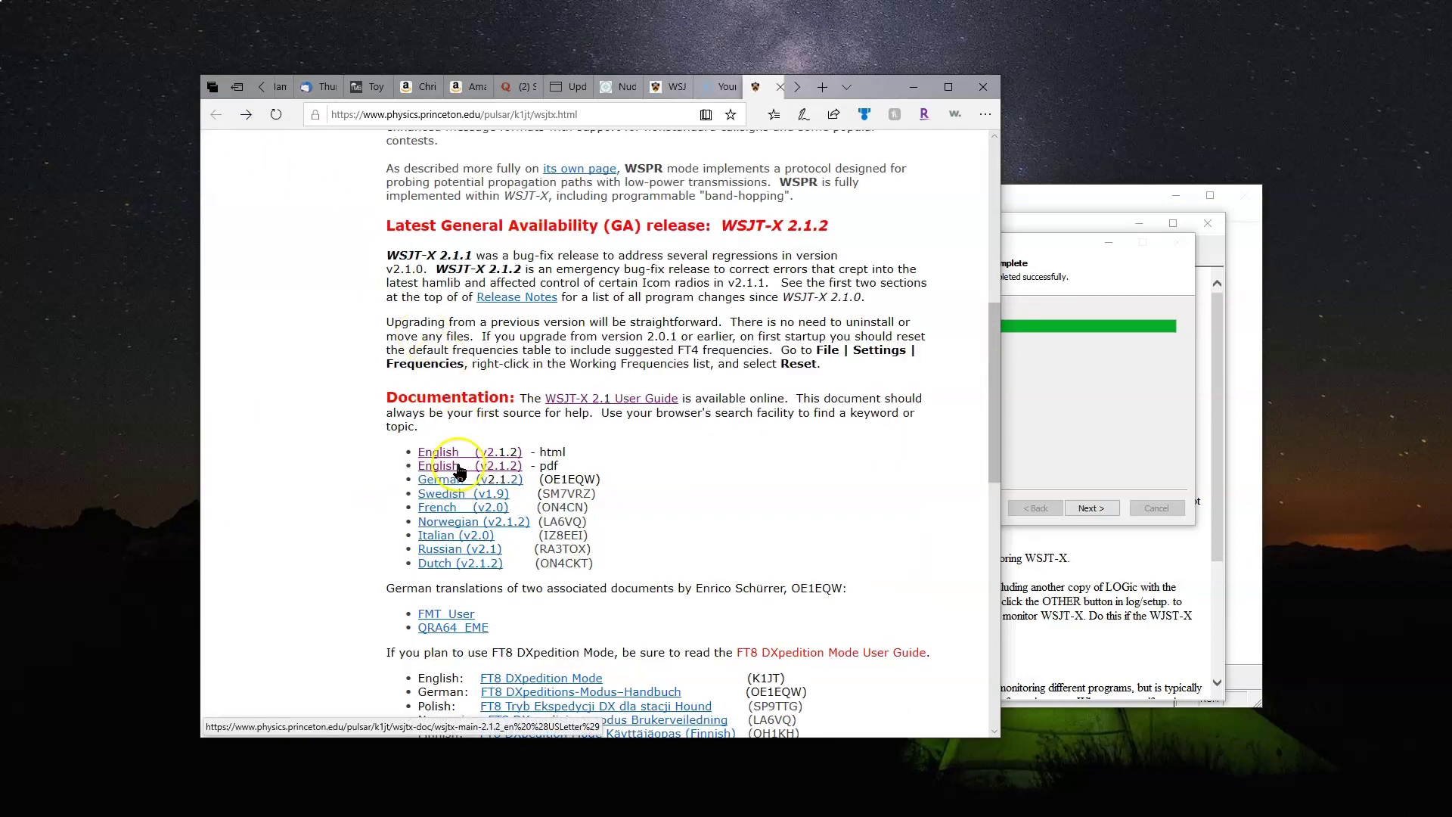
# Finish the setup wizard with Run wsjtx 2.1.2 enabled, minimize the browser and reposition the WSJT-X main window
pyautogui.click(1064, 242)
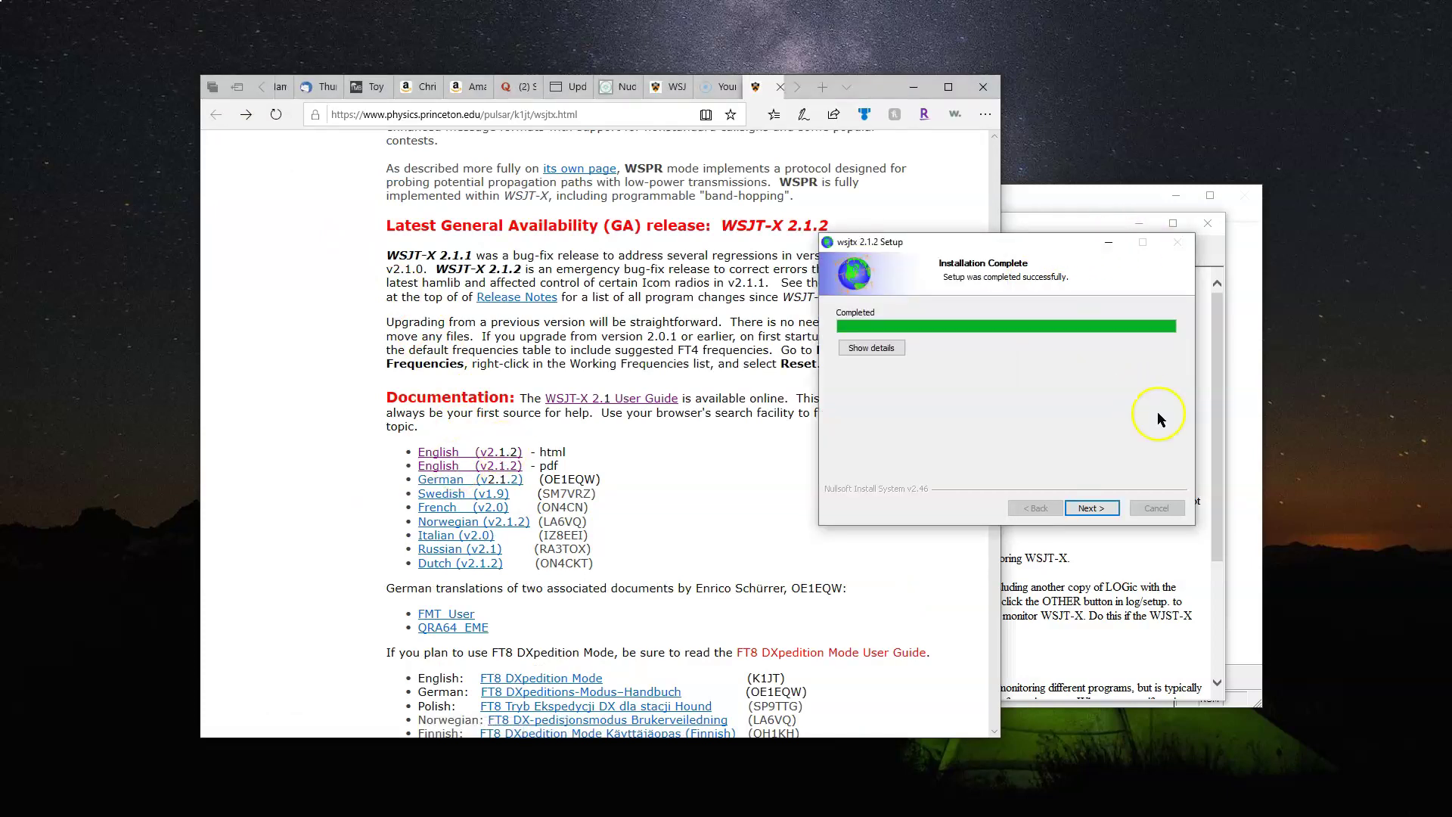
pyautogui.click(1085, 509)
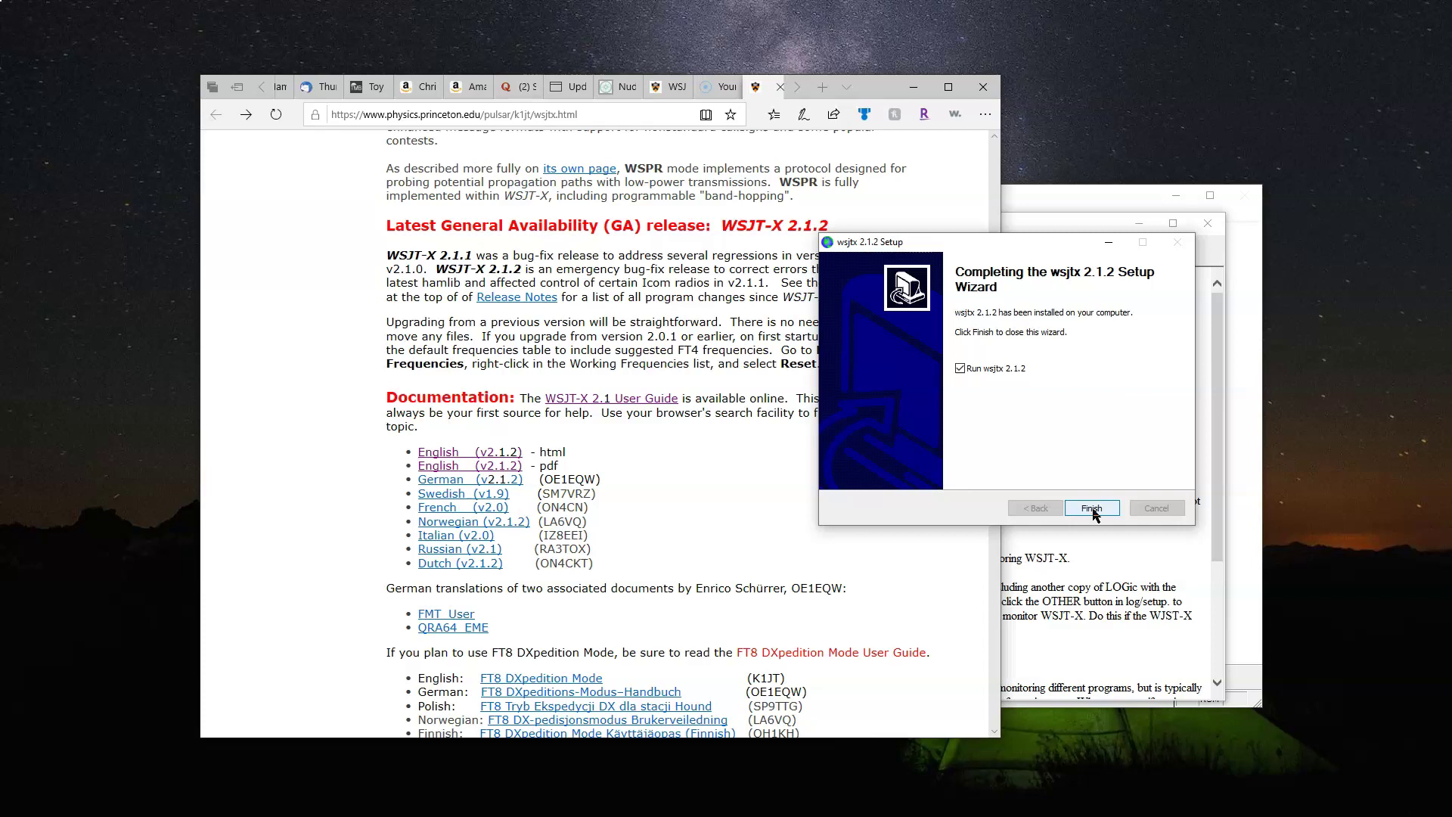
pyautogui.click(1091, 509)
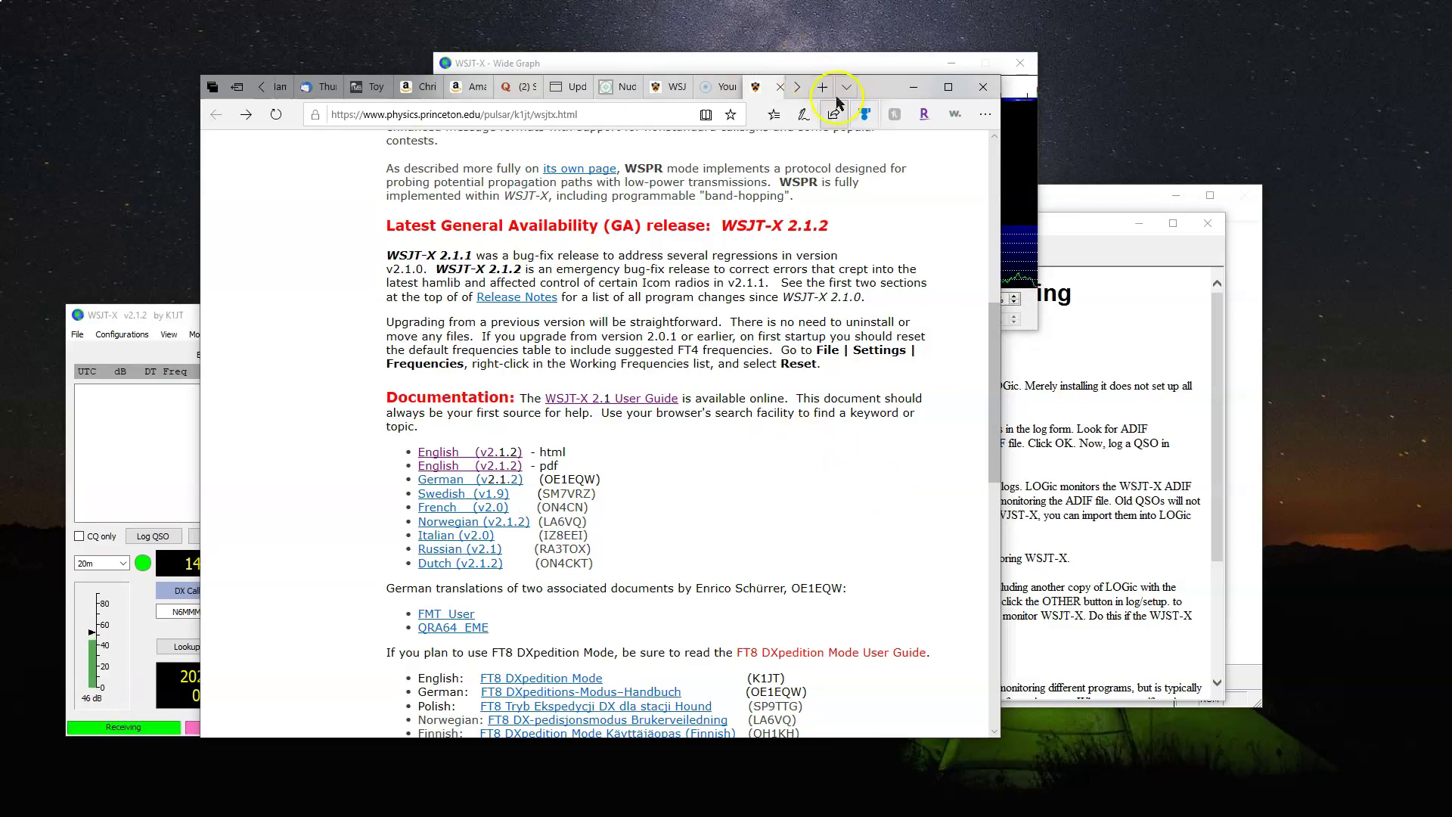
pyautogui.click(911, 90)
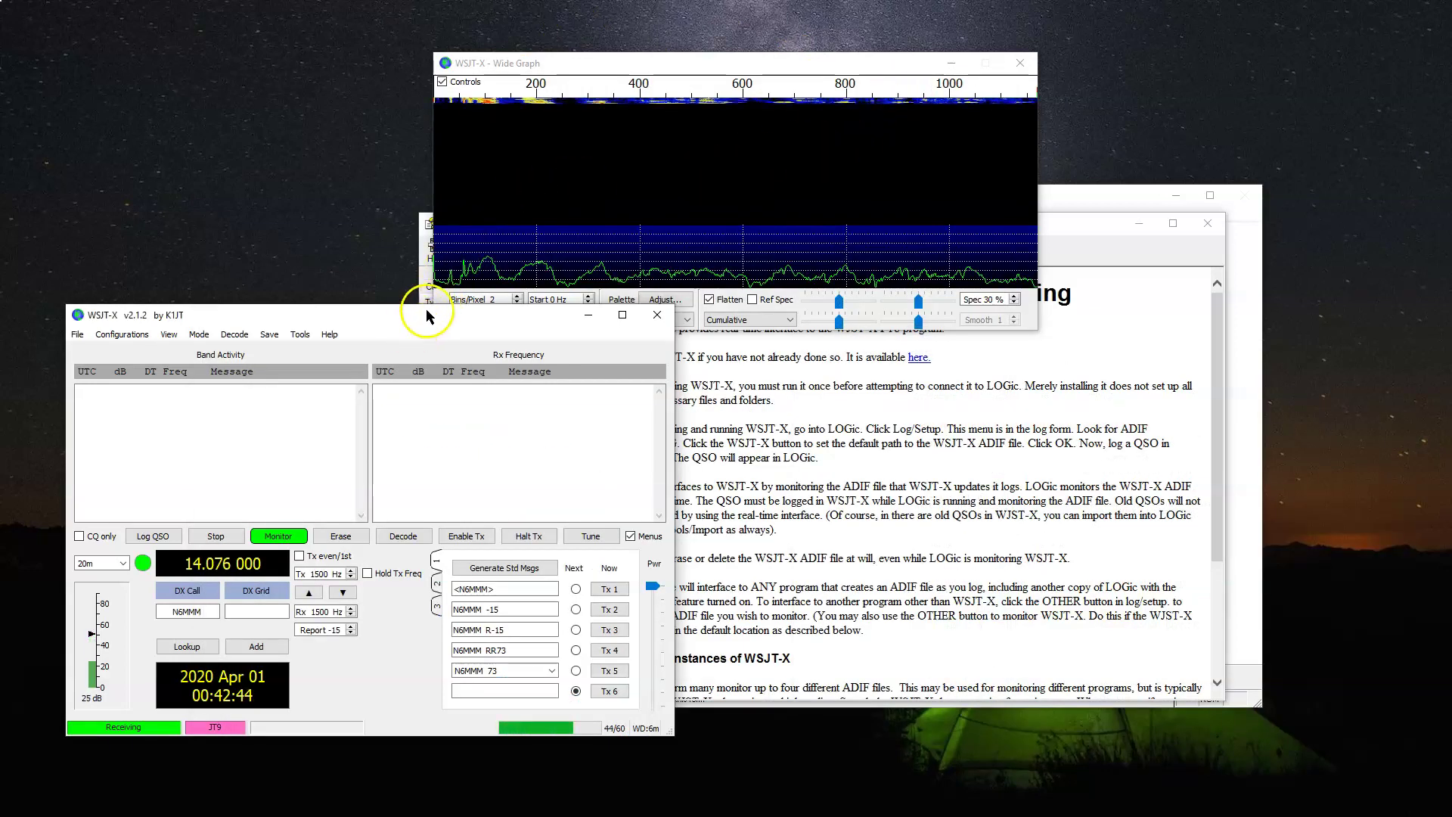
pyautogui.moveTo(432, 316); pyautogui.dragTo(455, 268)
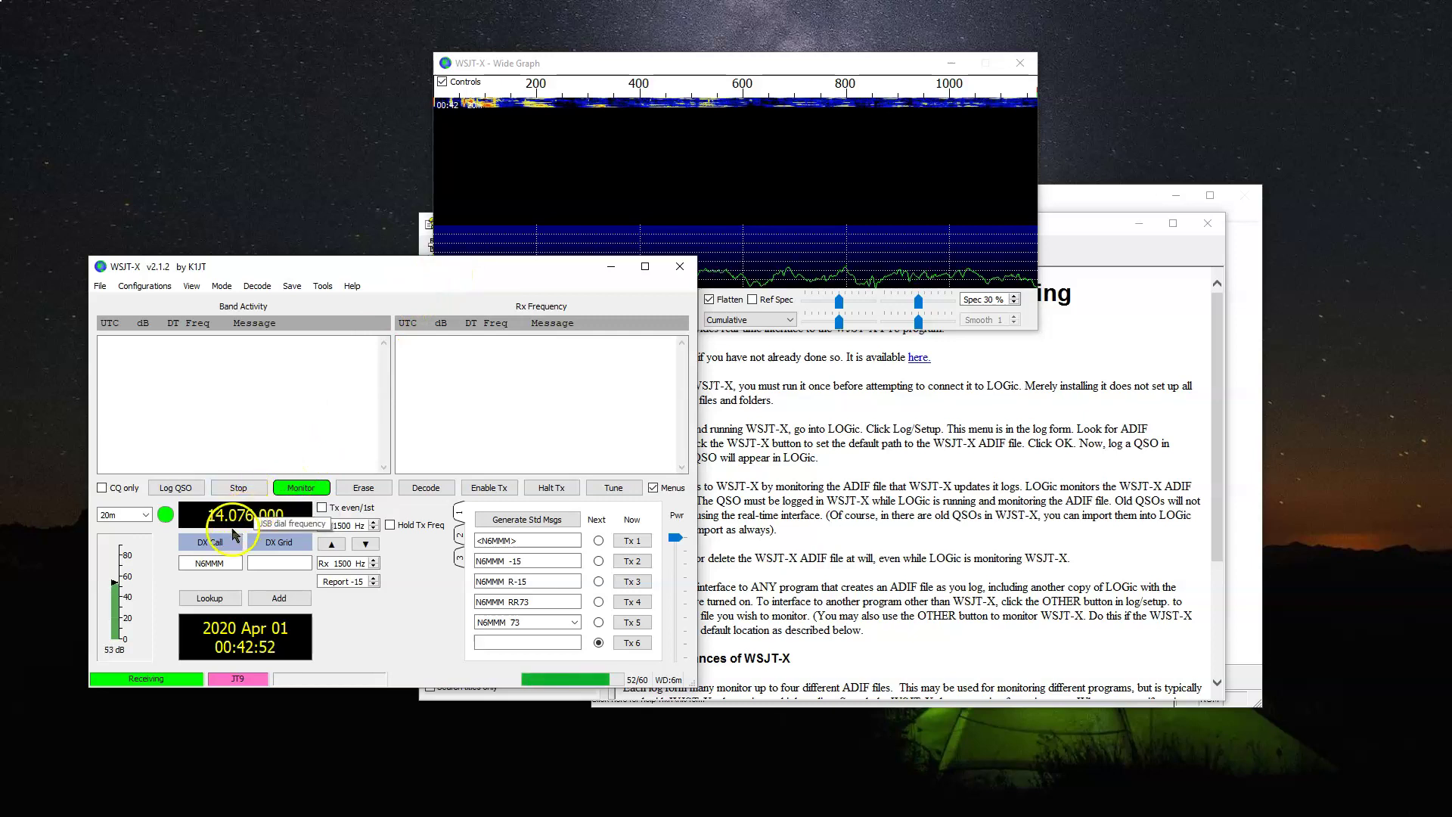
pyautogui.click(176, 488)
pyautogui.click(527, 520)
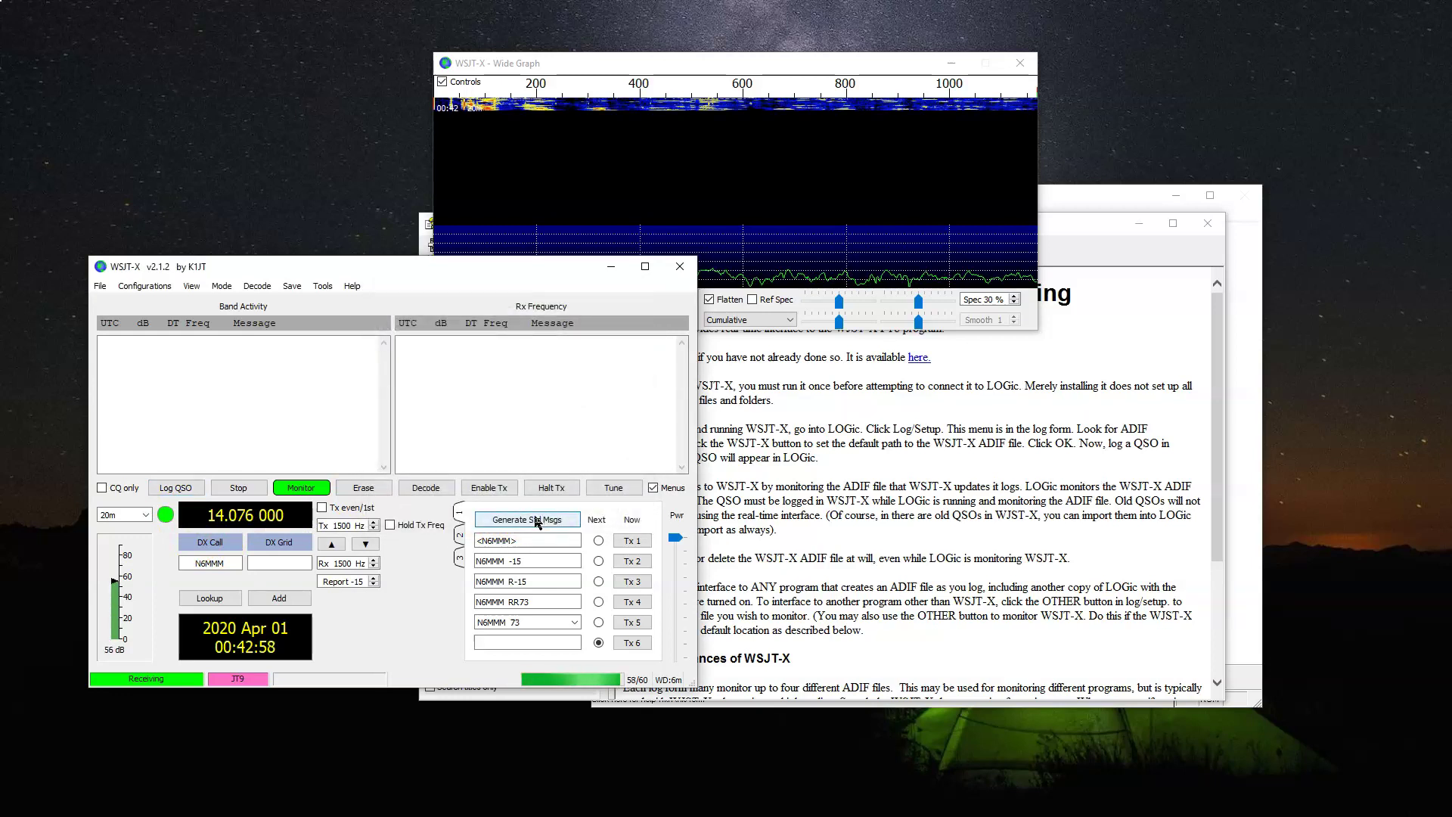
# Switch to LOGic, set the first auto-logging ADIF file to the default WSJT-X path and accept the log form setup
pyautogui.click(1060, 198)
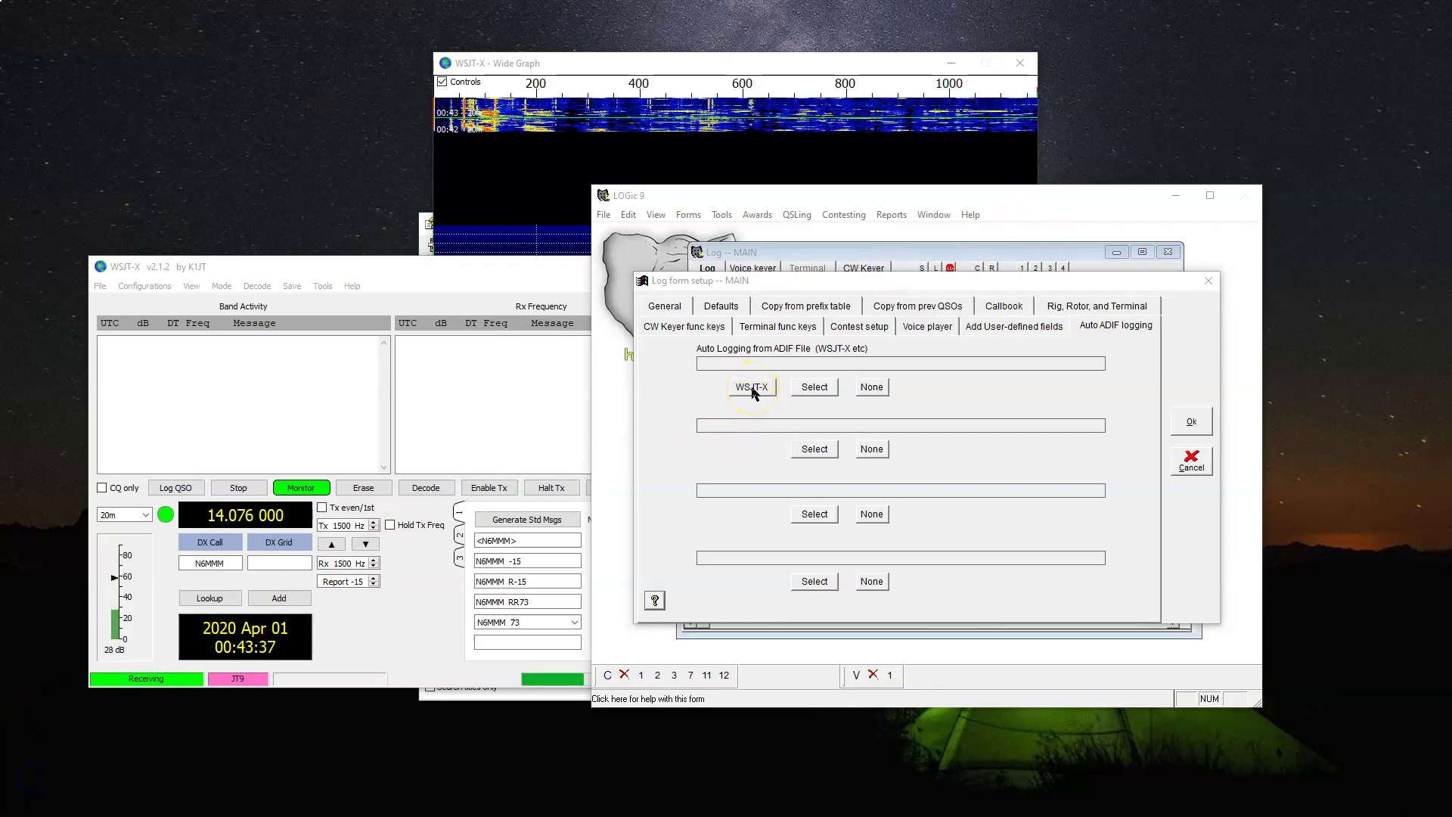
pyautogui.click(752, 388)
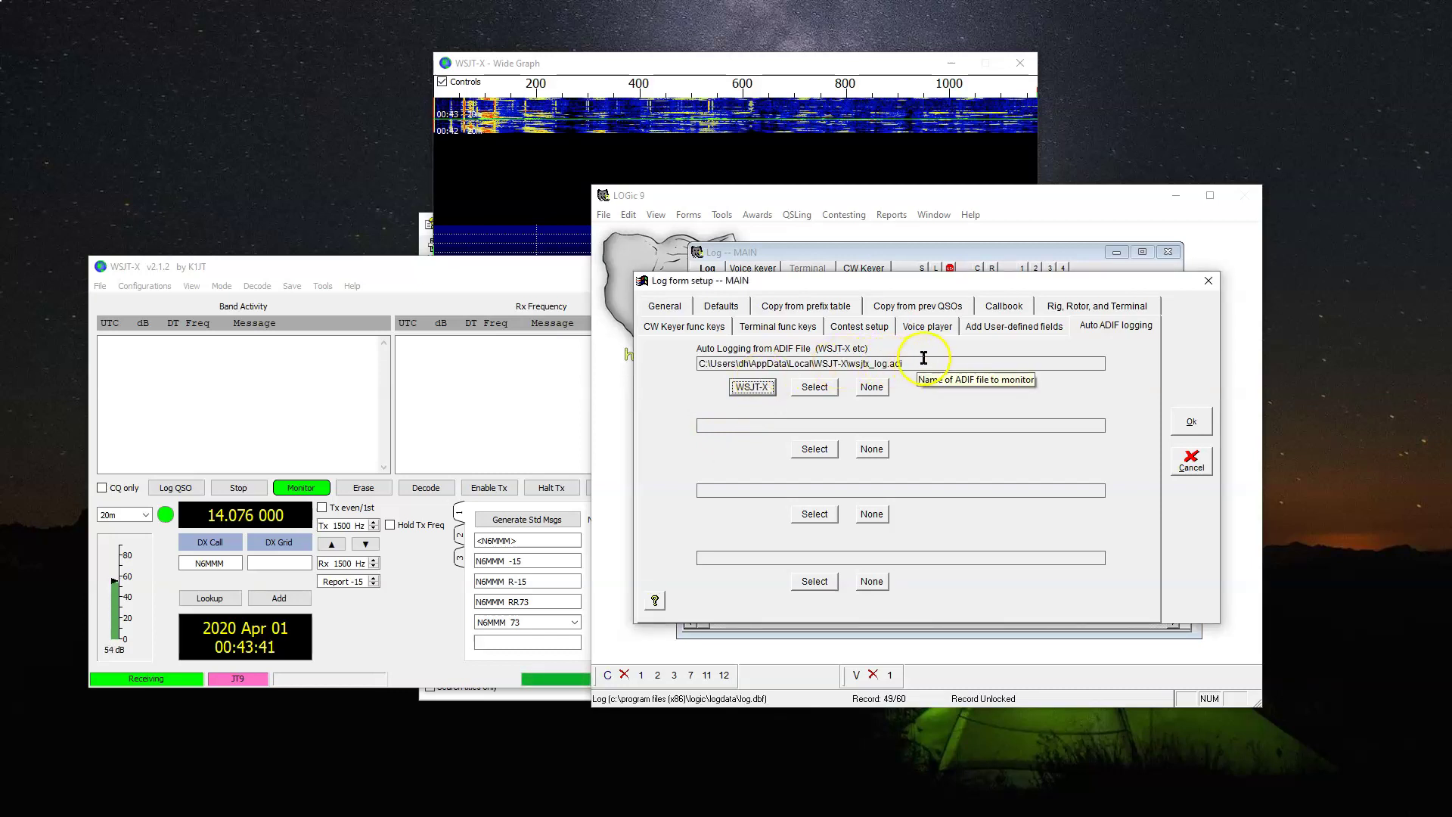
pyautogui.click(882, 362)
pyautogui.click(697, 366)
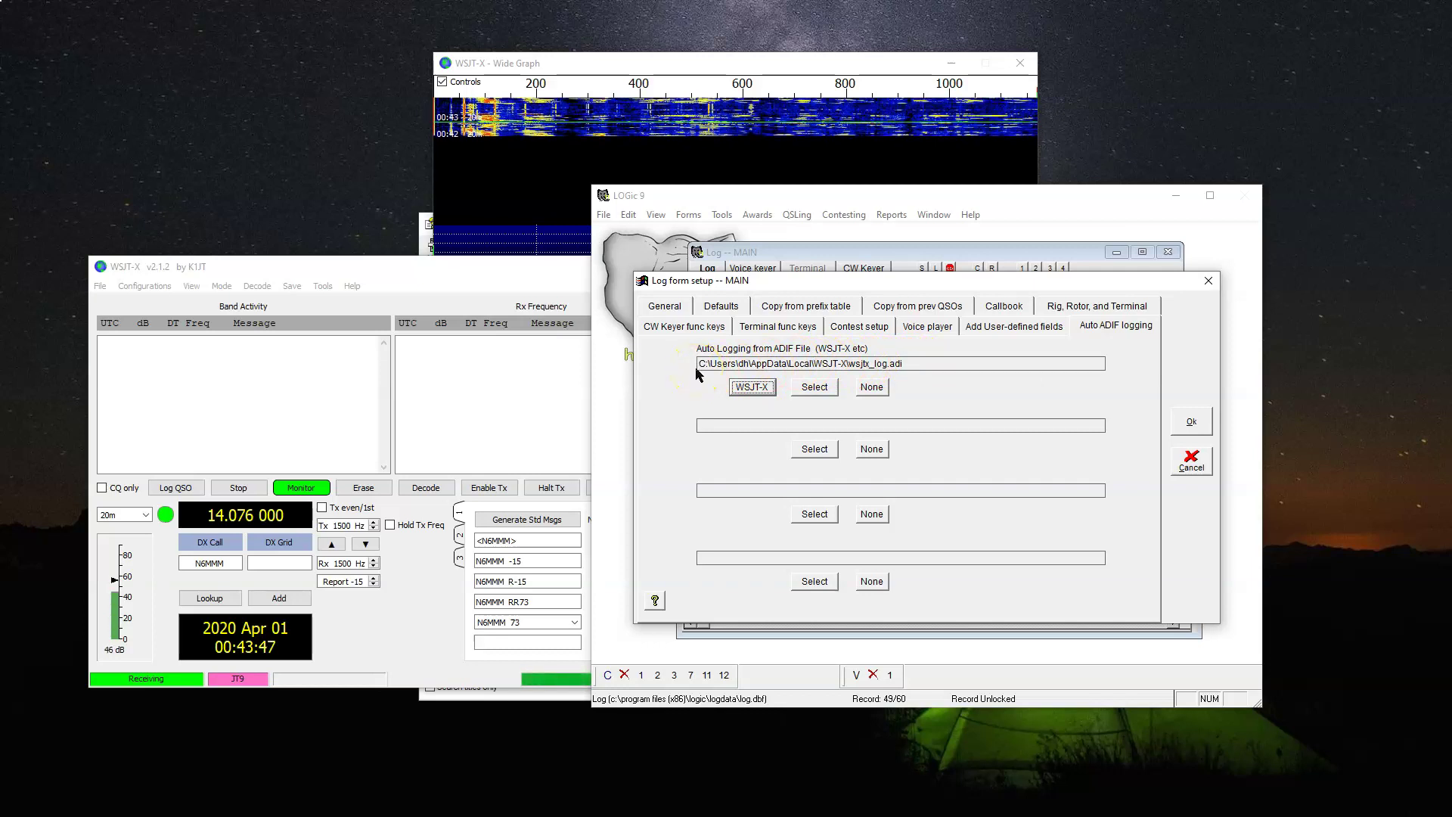
pyautogui.click(744, 389)
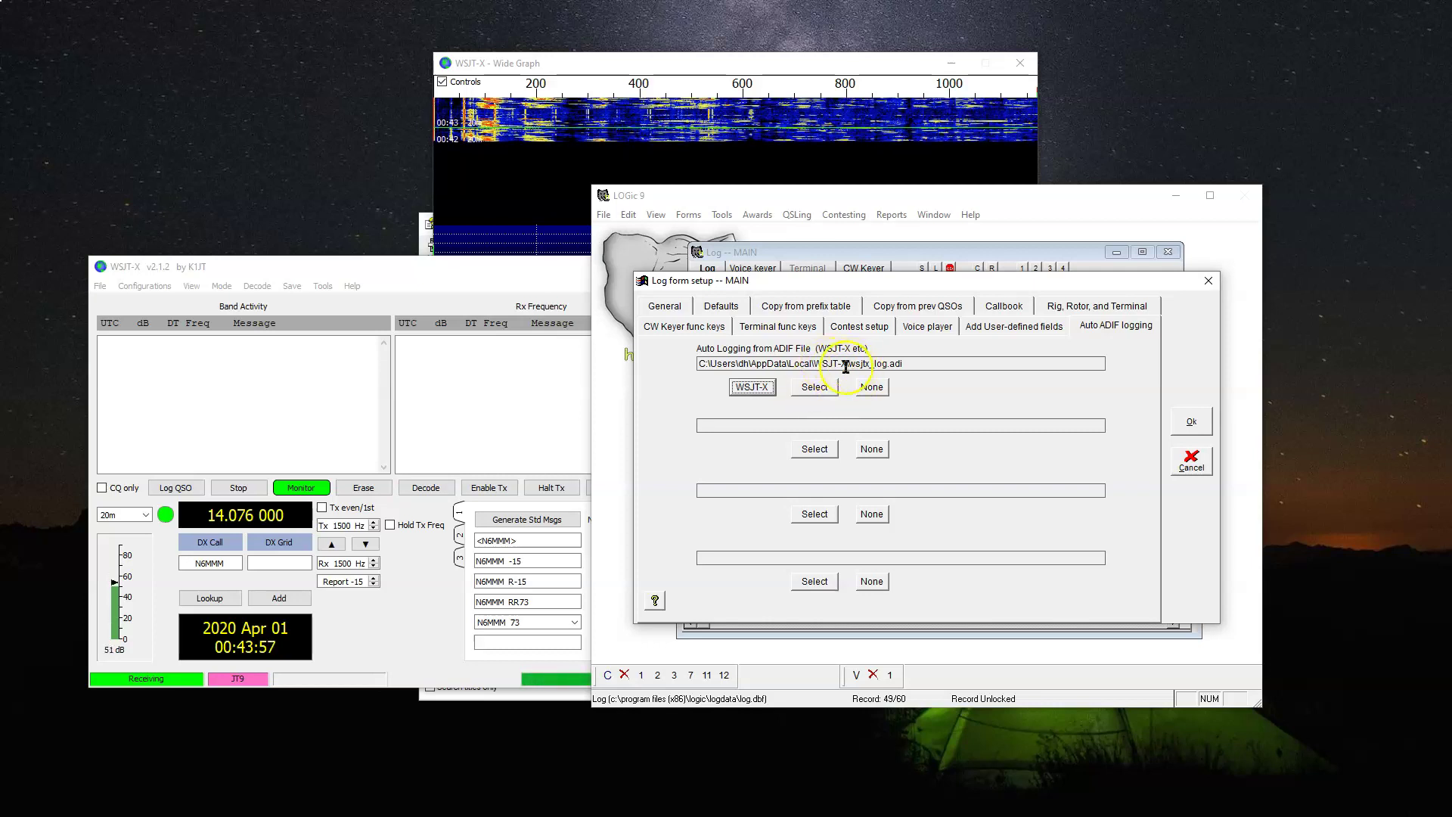
pyautogui.click(1198, 420)
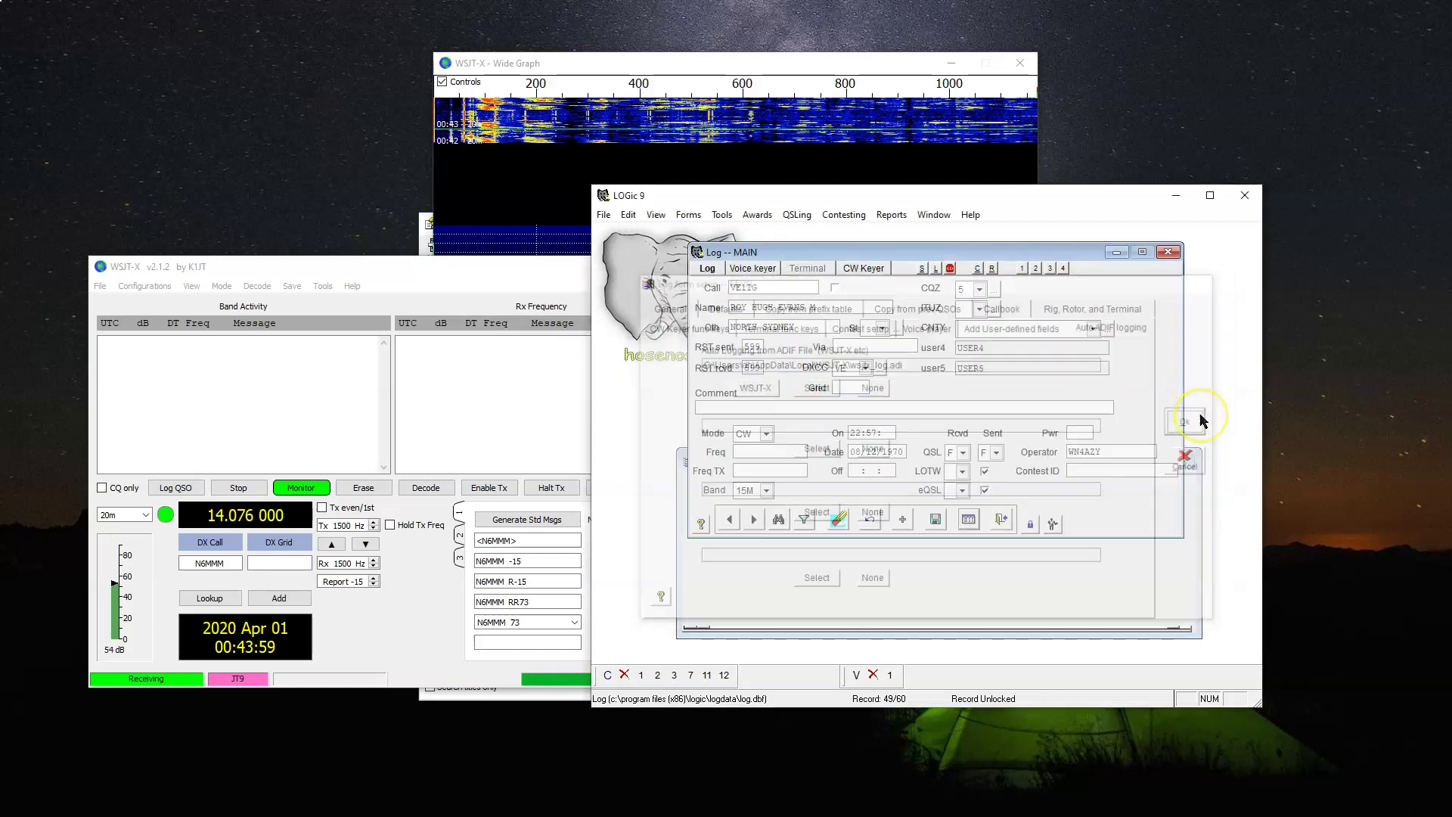
pyautogui.click(472, 418)
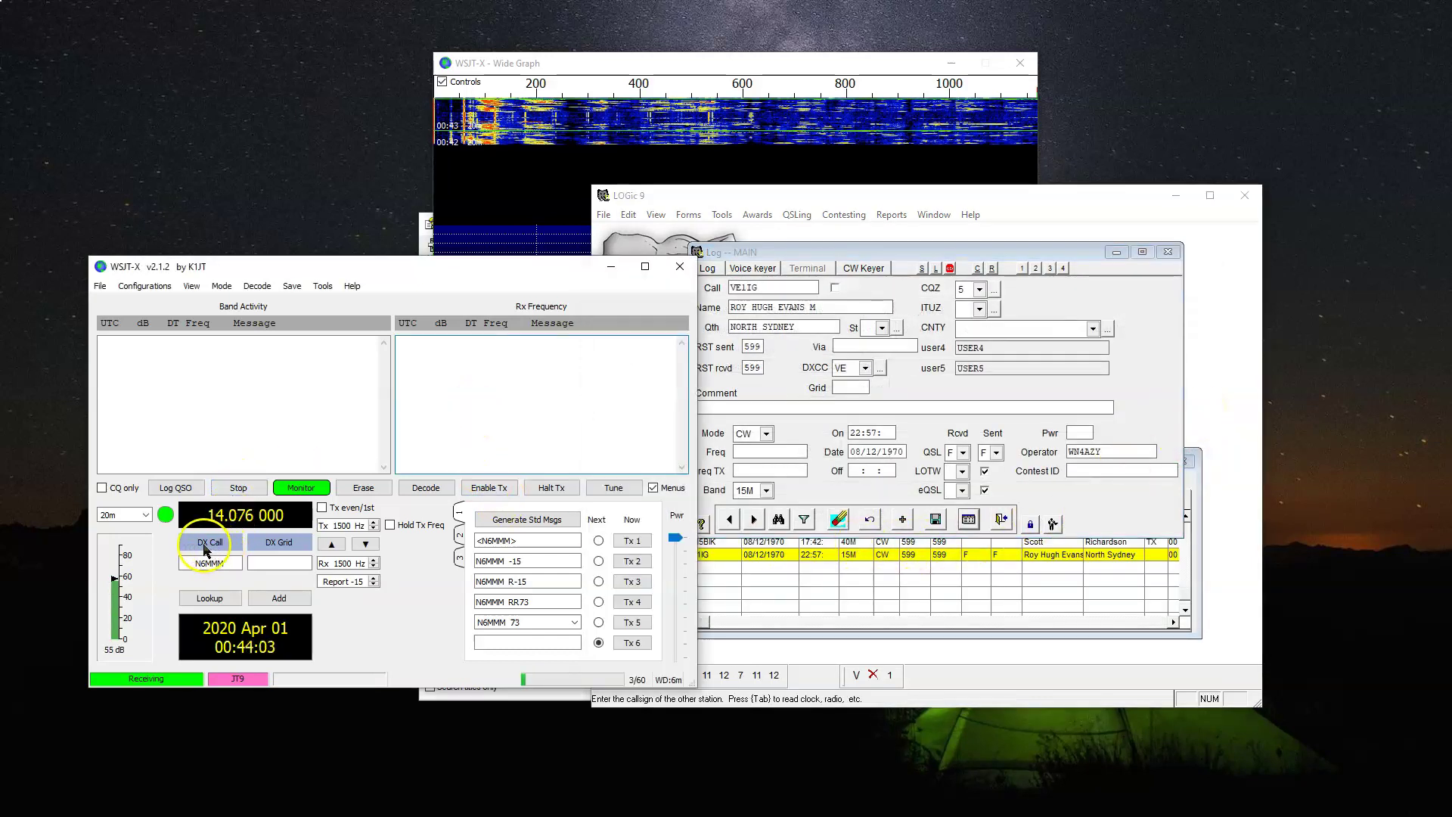
pyautogui.click(175, 487)
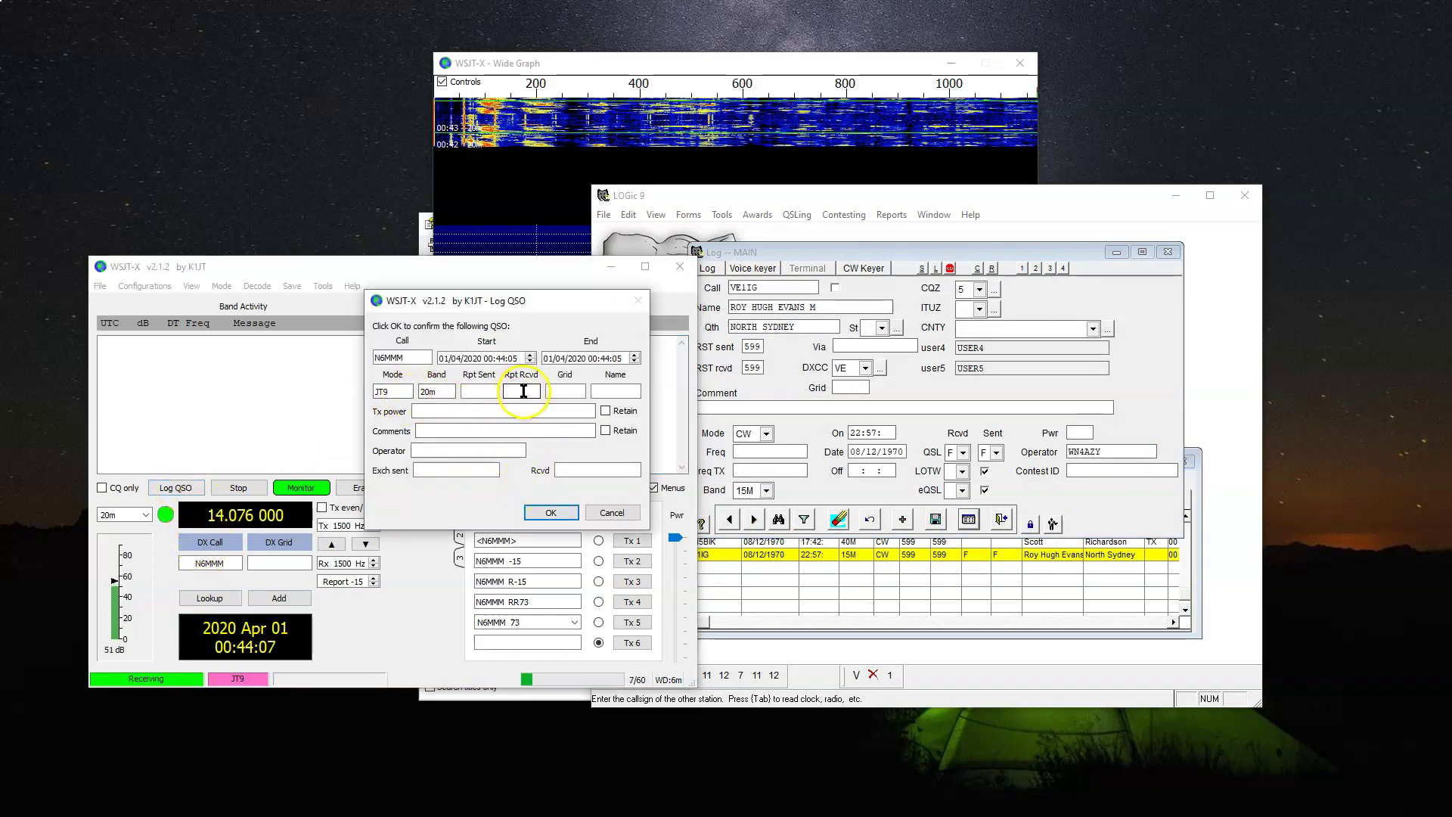
pyautogui.click(543, 512)
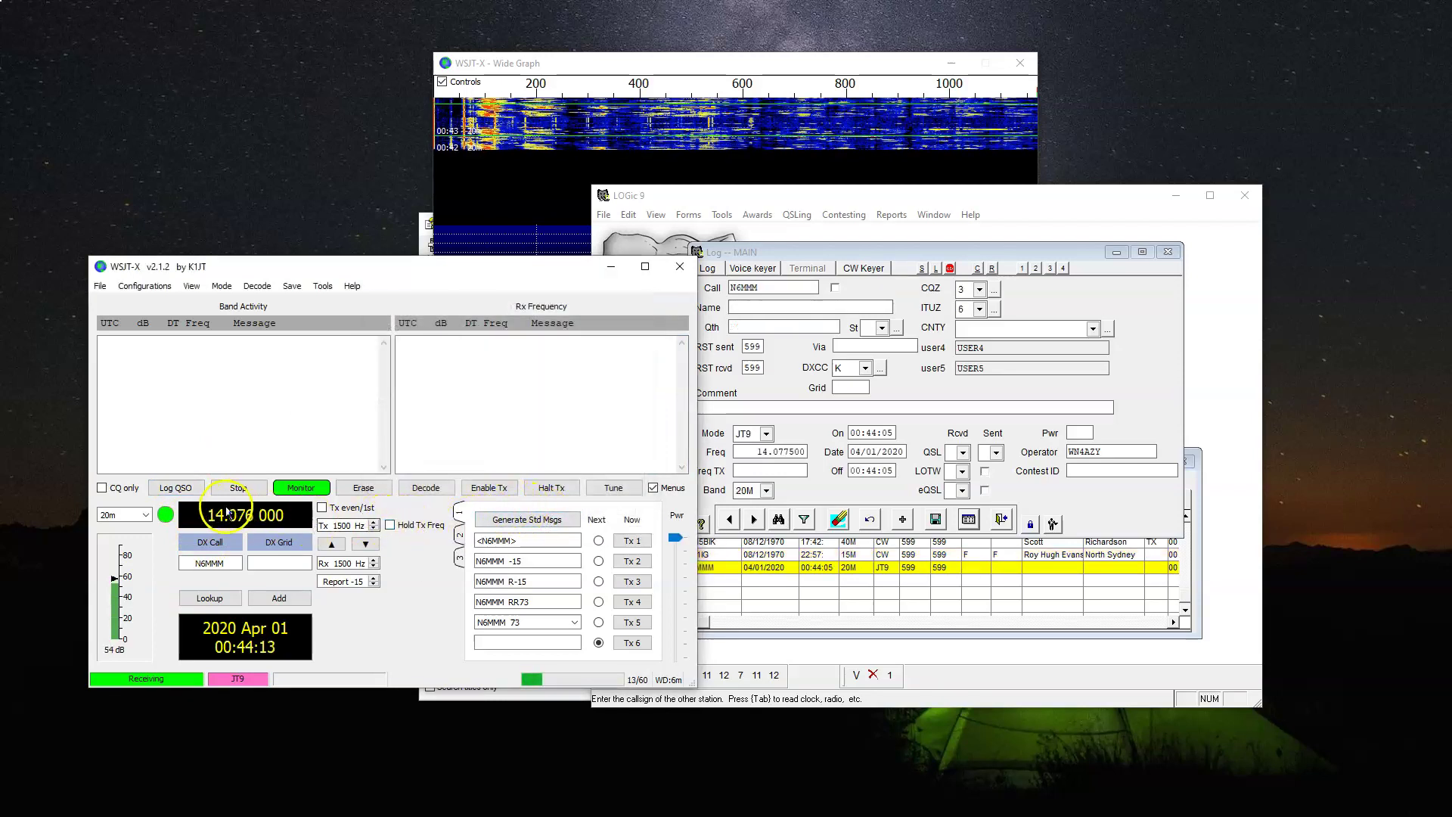
pyautogui.click(226, 560)
pyautogui.doubleClick(226, 560)
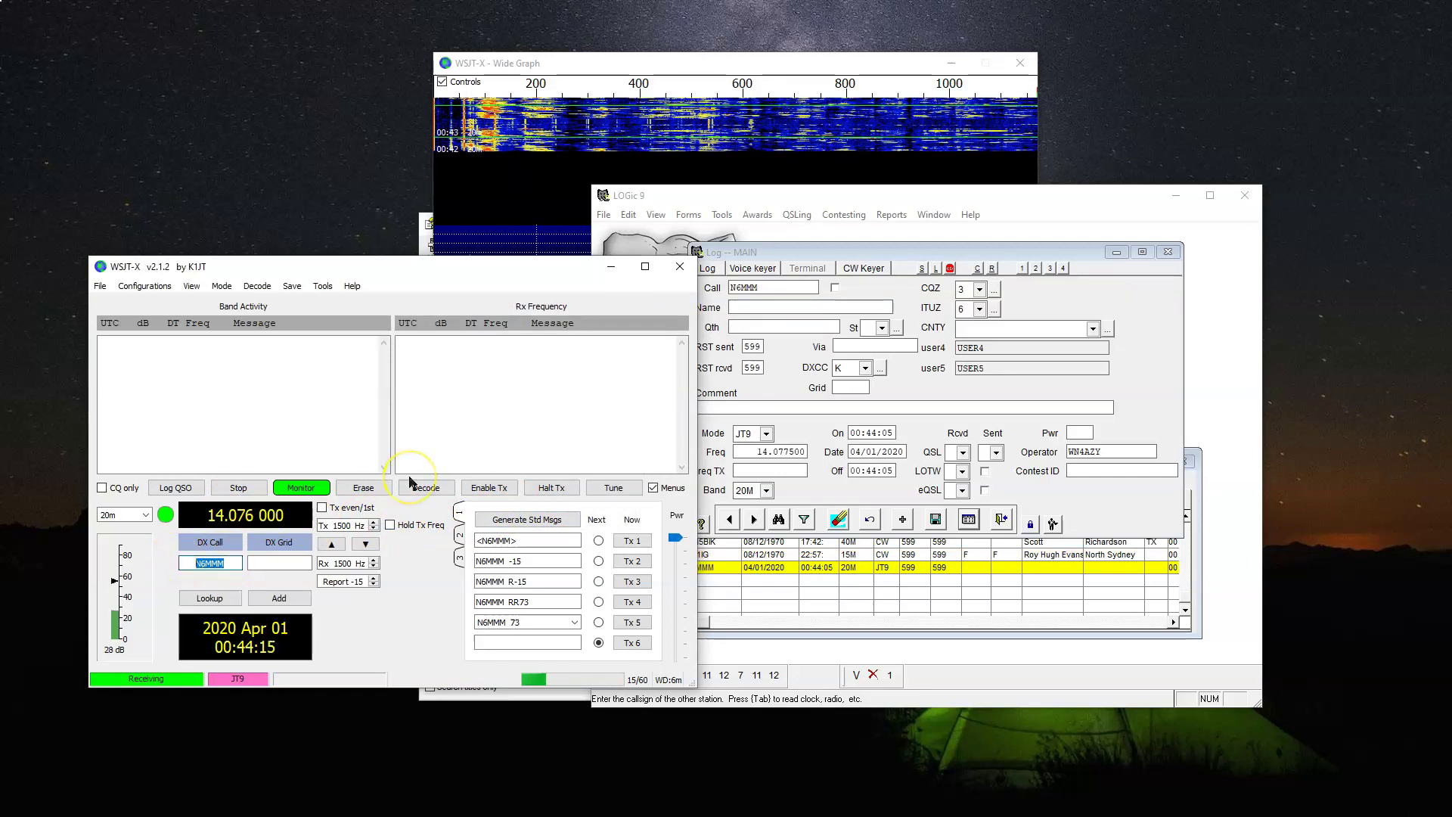
pyautogui.write('N6')
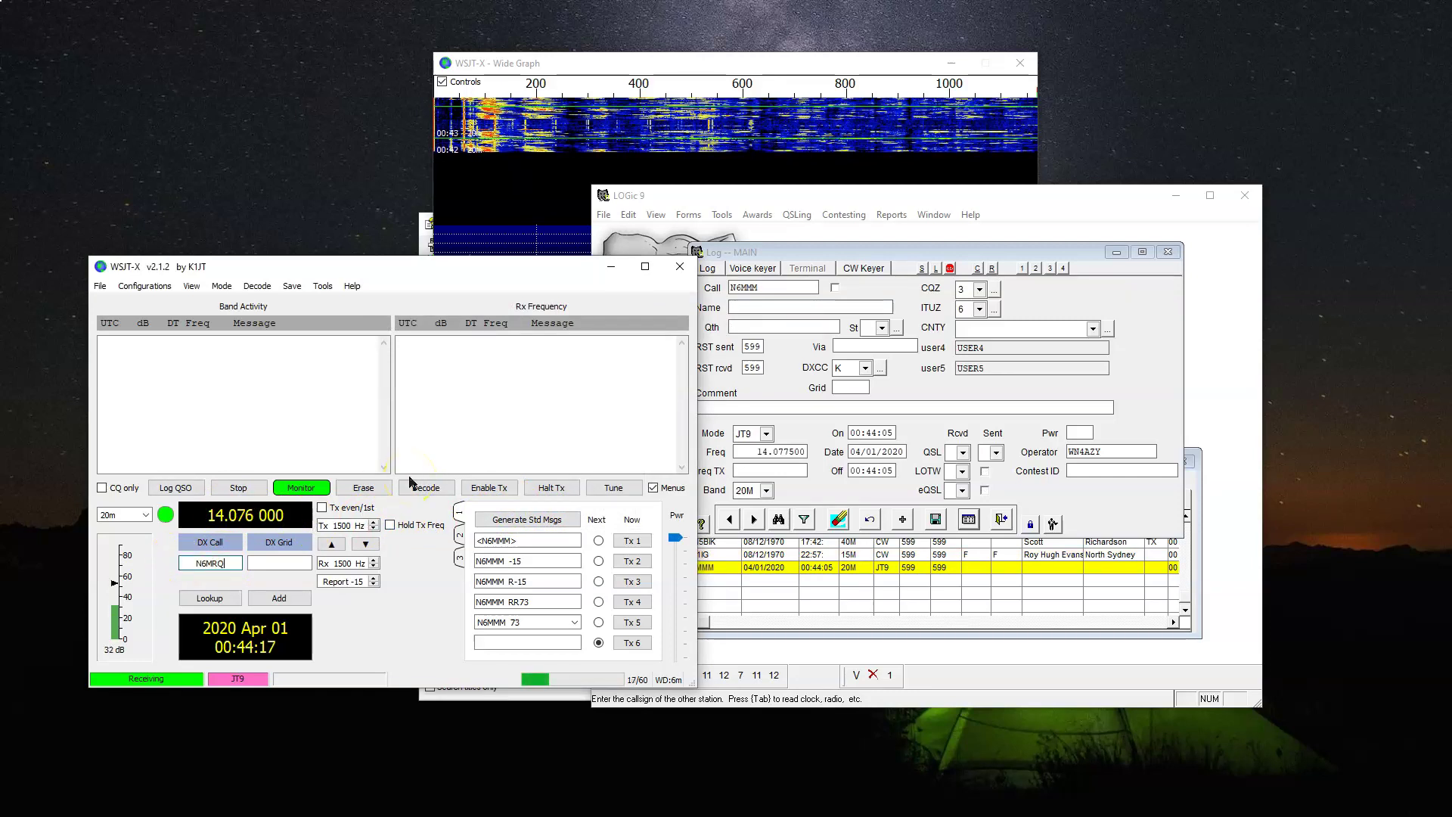
pyautogui.click(414, 462)
pyautogui.click(322, 507)
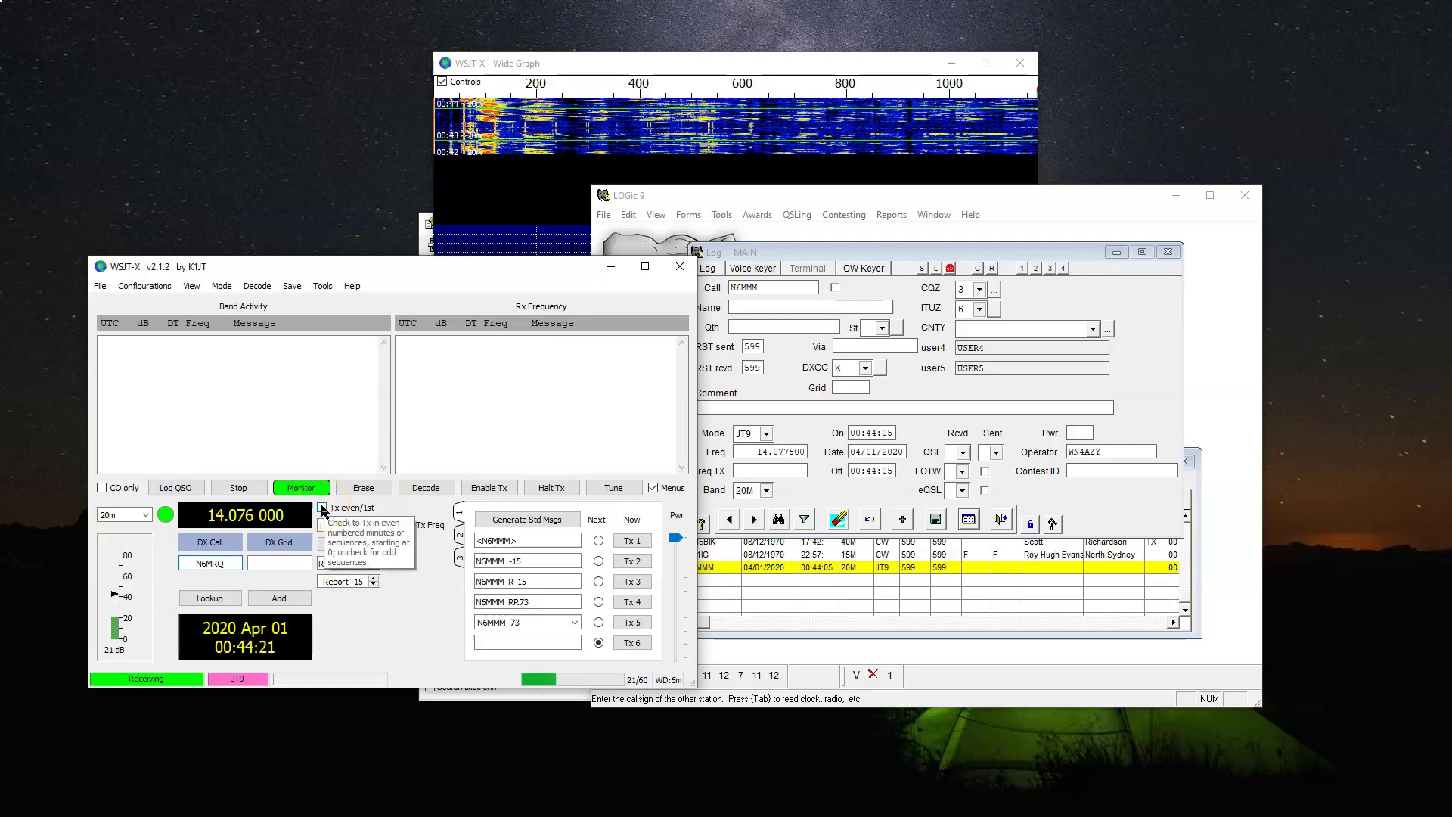
pyautogui.click(212, 519)
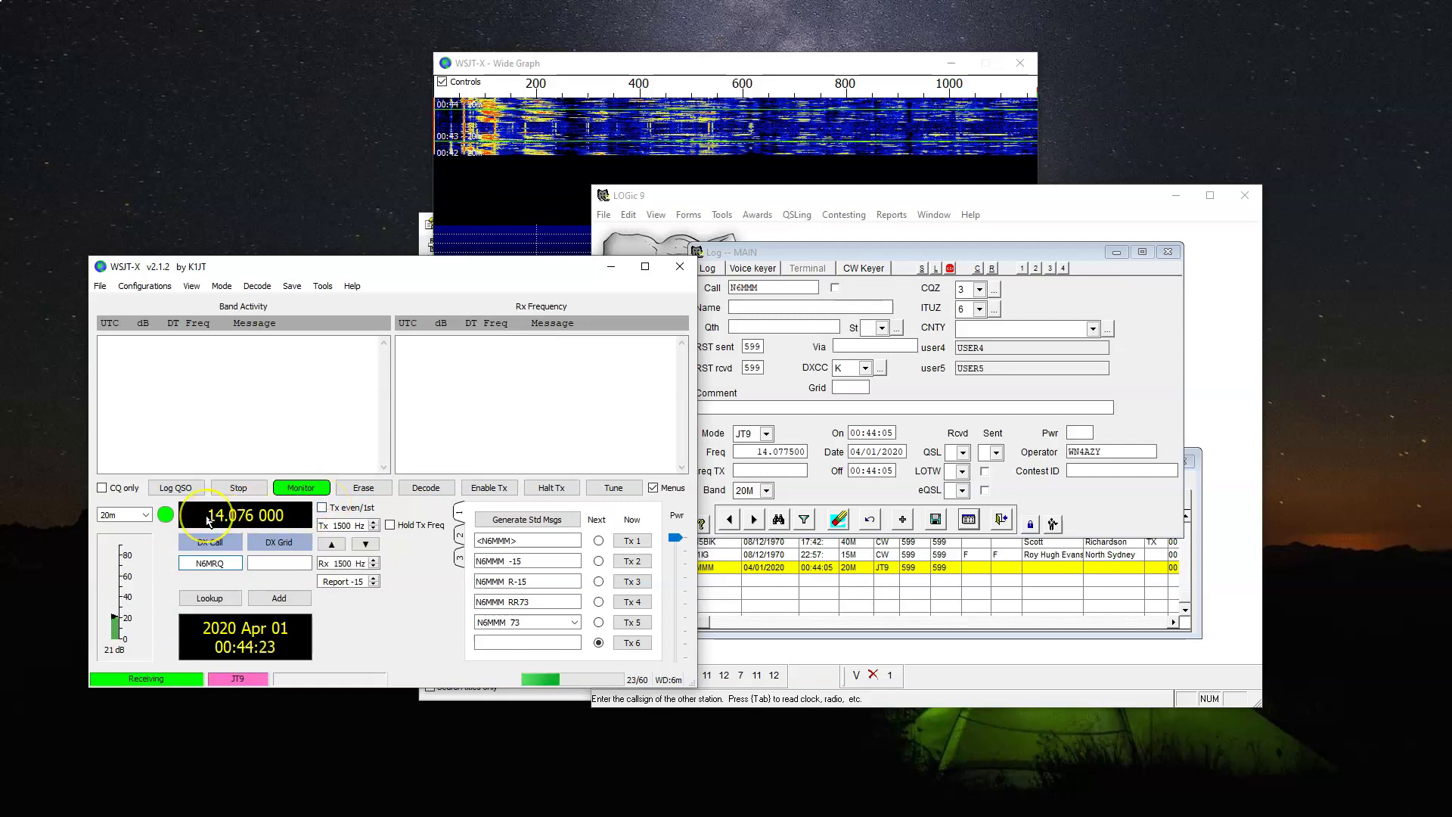
pyautogui.click(179, 493)
pyautogui.click(446, 430)
pyautogui.write('xyl of')
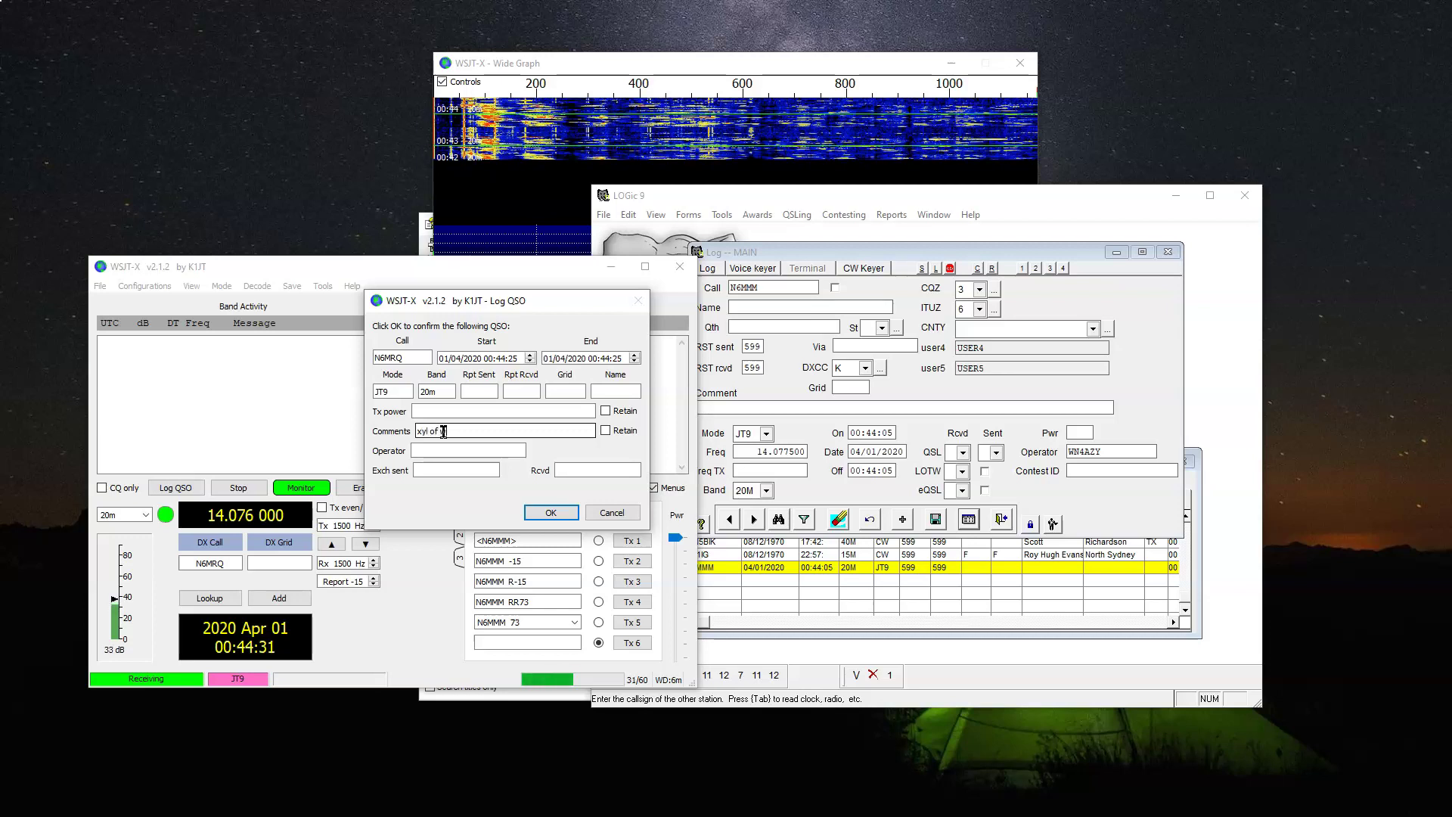
pyautogui.write(' wn4azy')
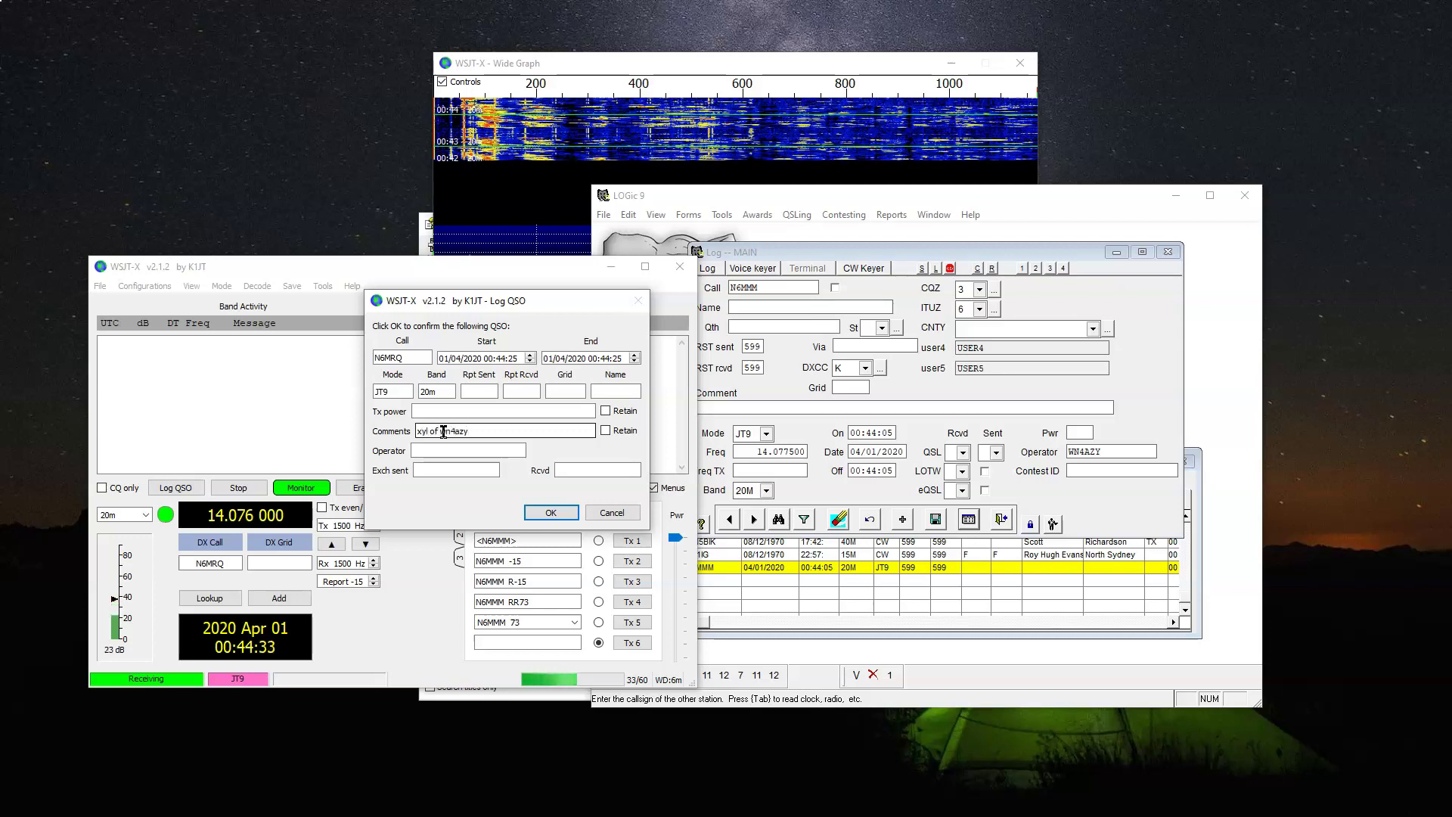
pyautogui.click(559, 391)
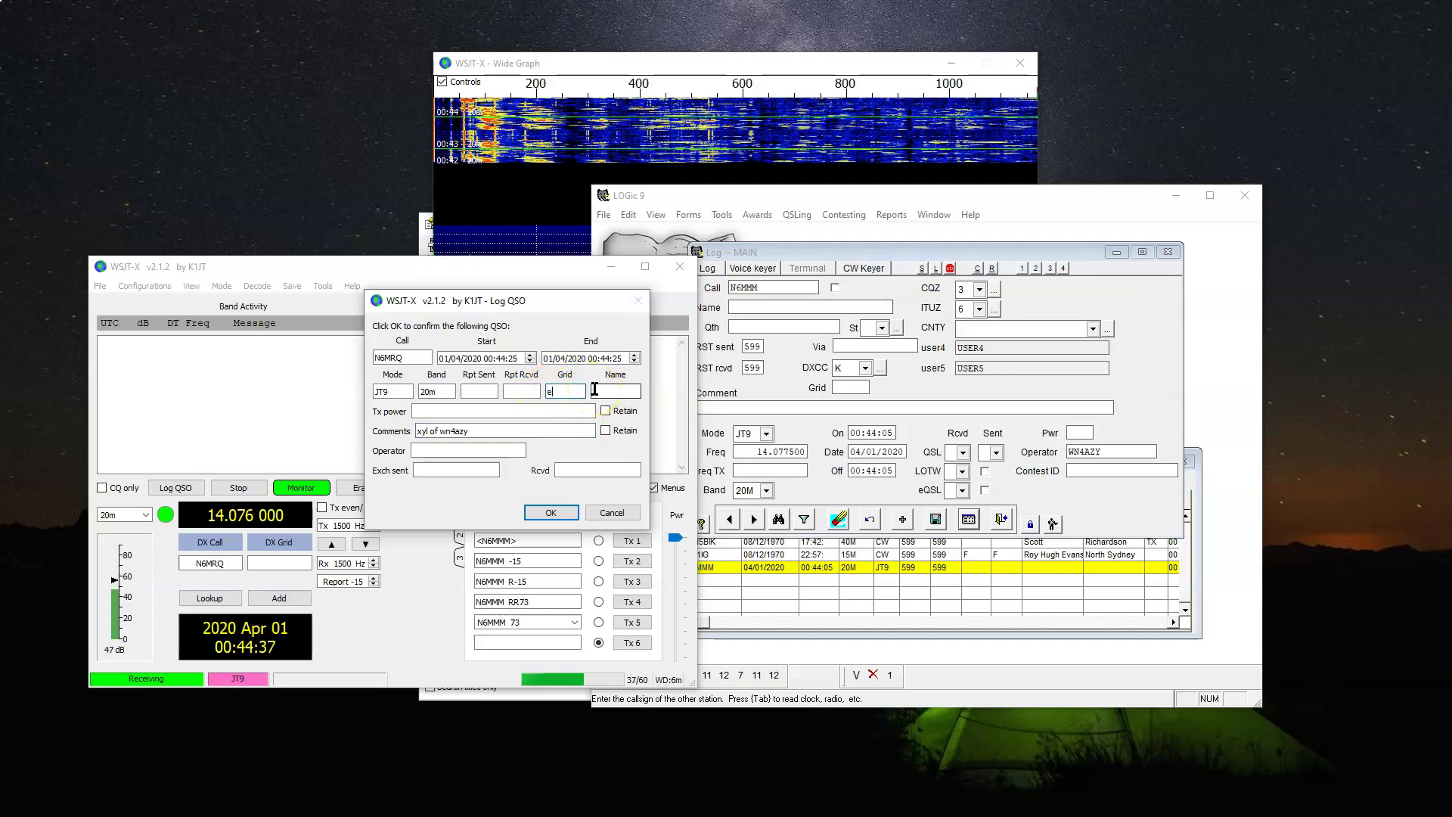
pyautogui.write('em')
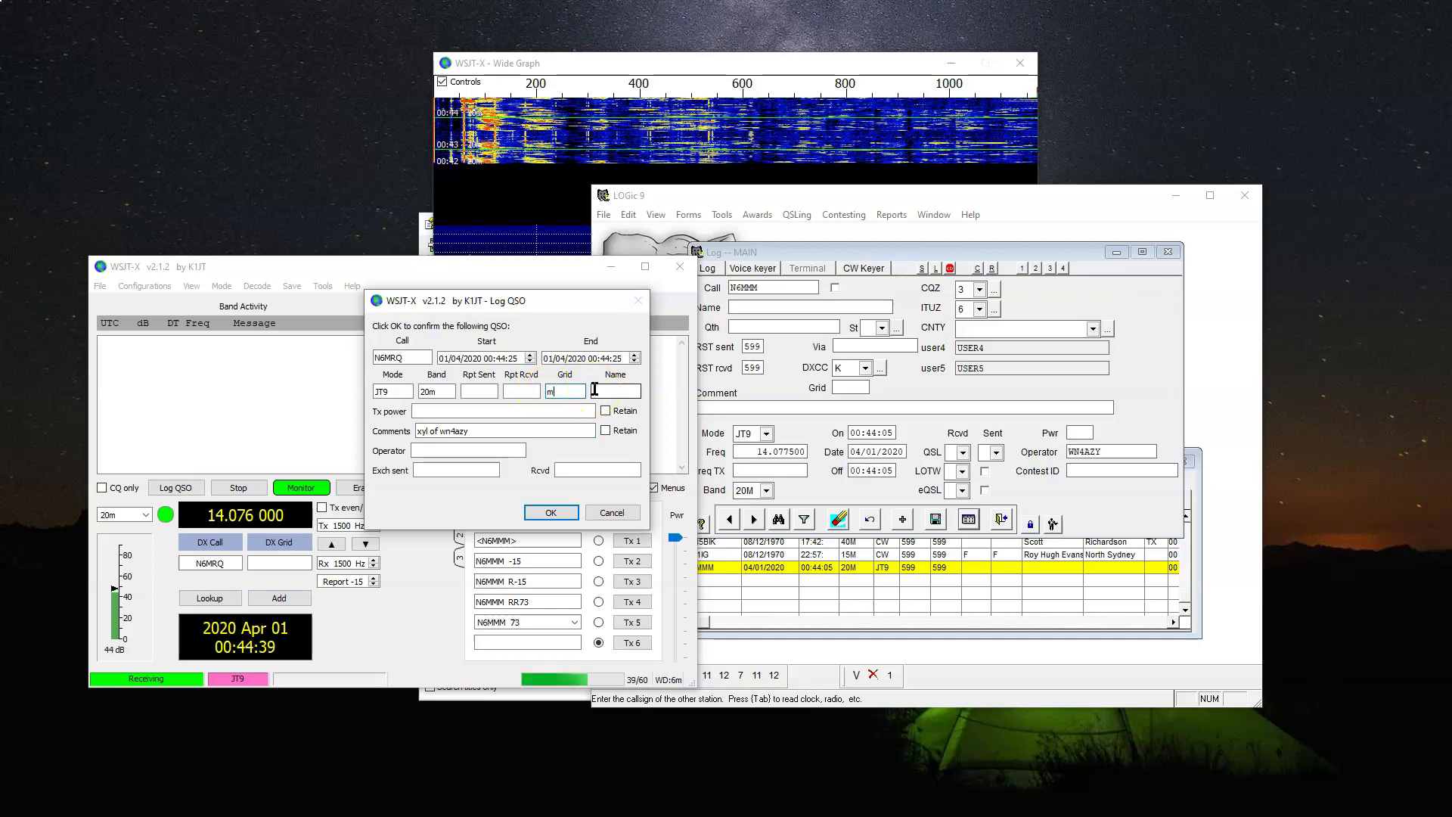
pyautogui.press('BackSpace')
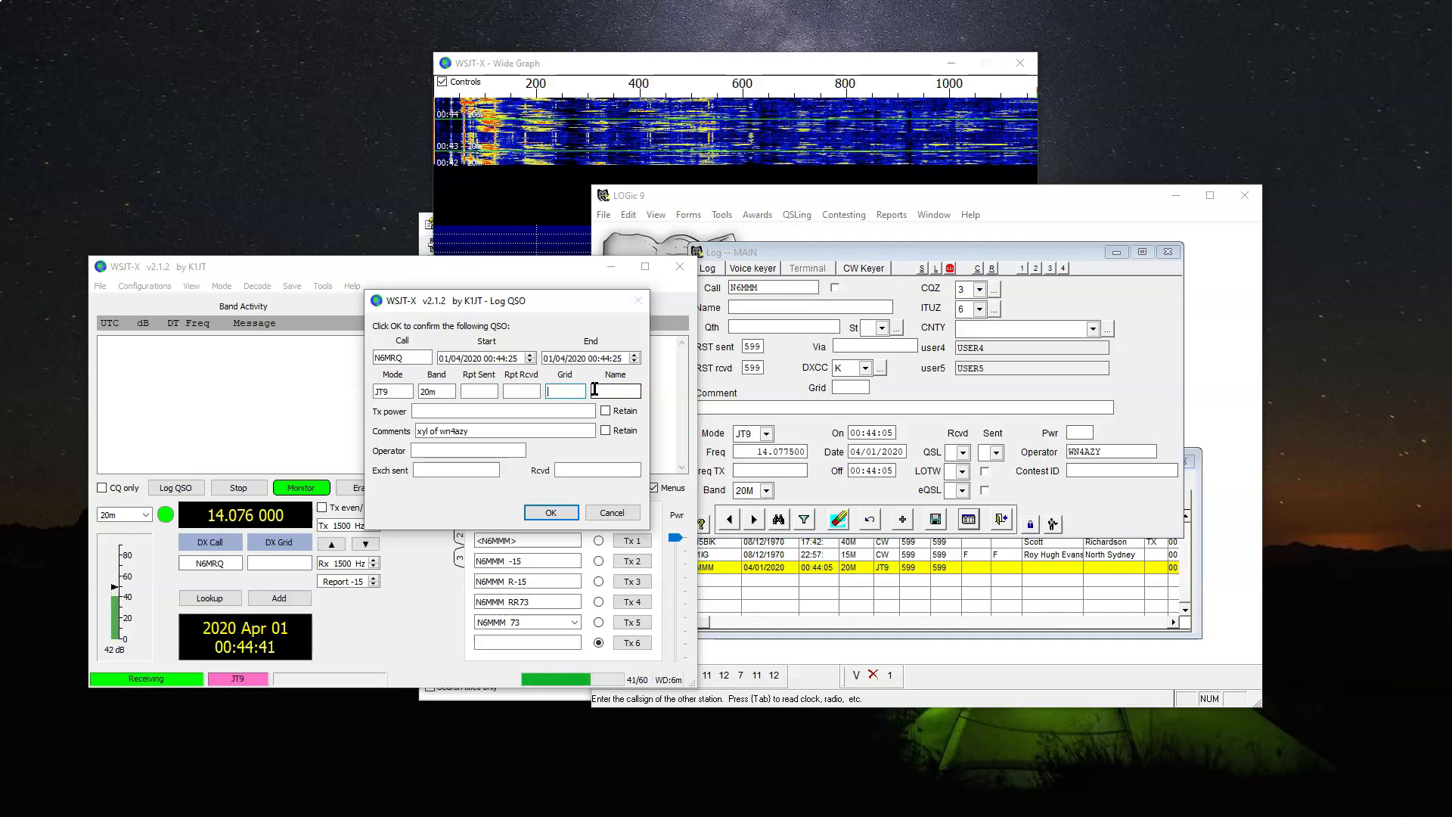
pyautogui.write('em86')
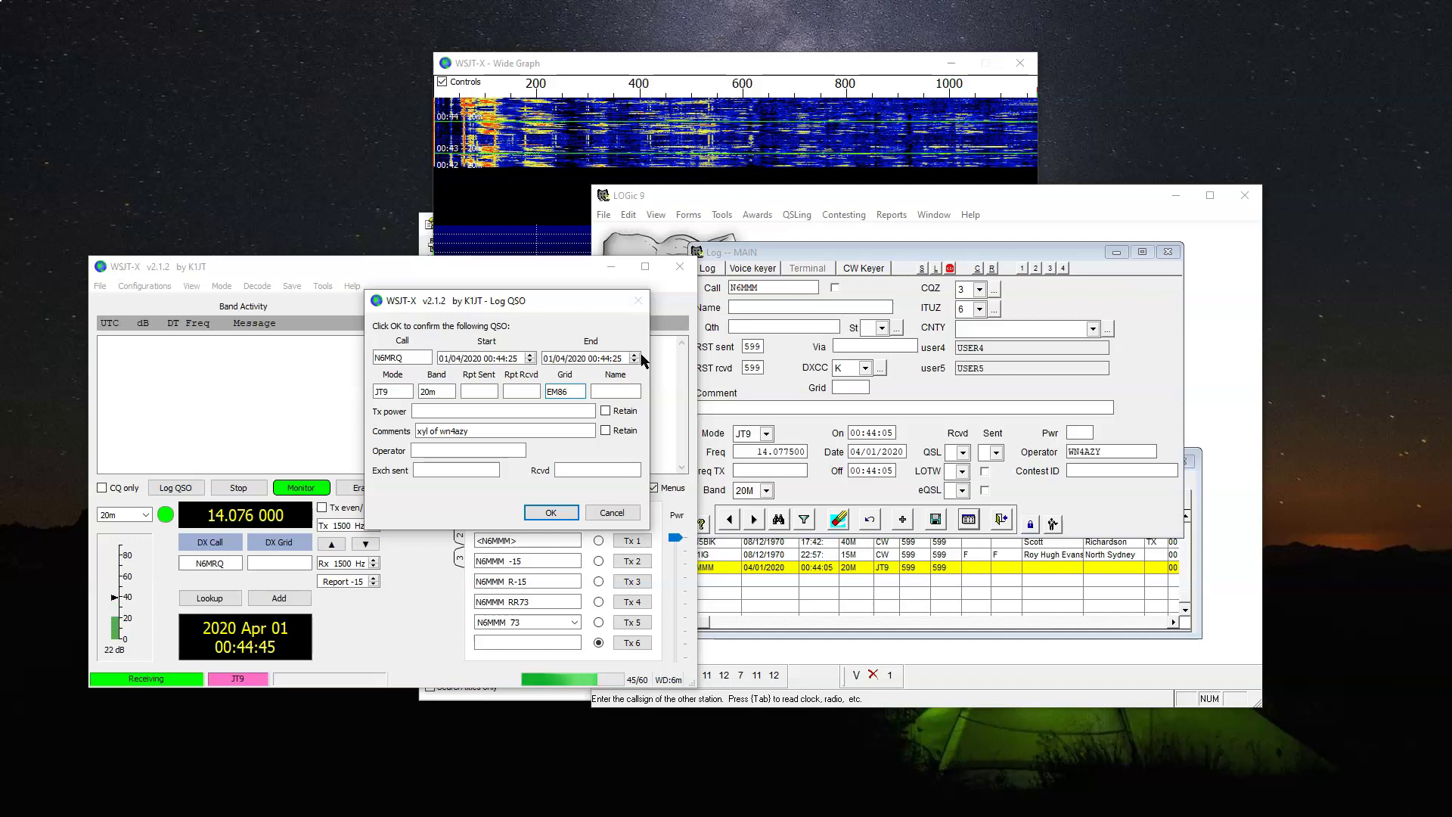
pyautogui.click(551, 513)
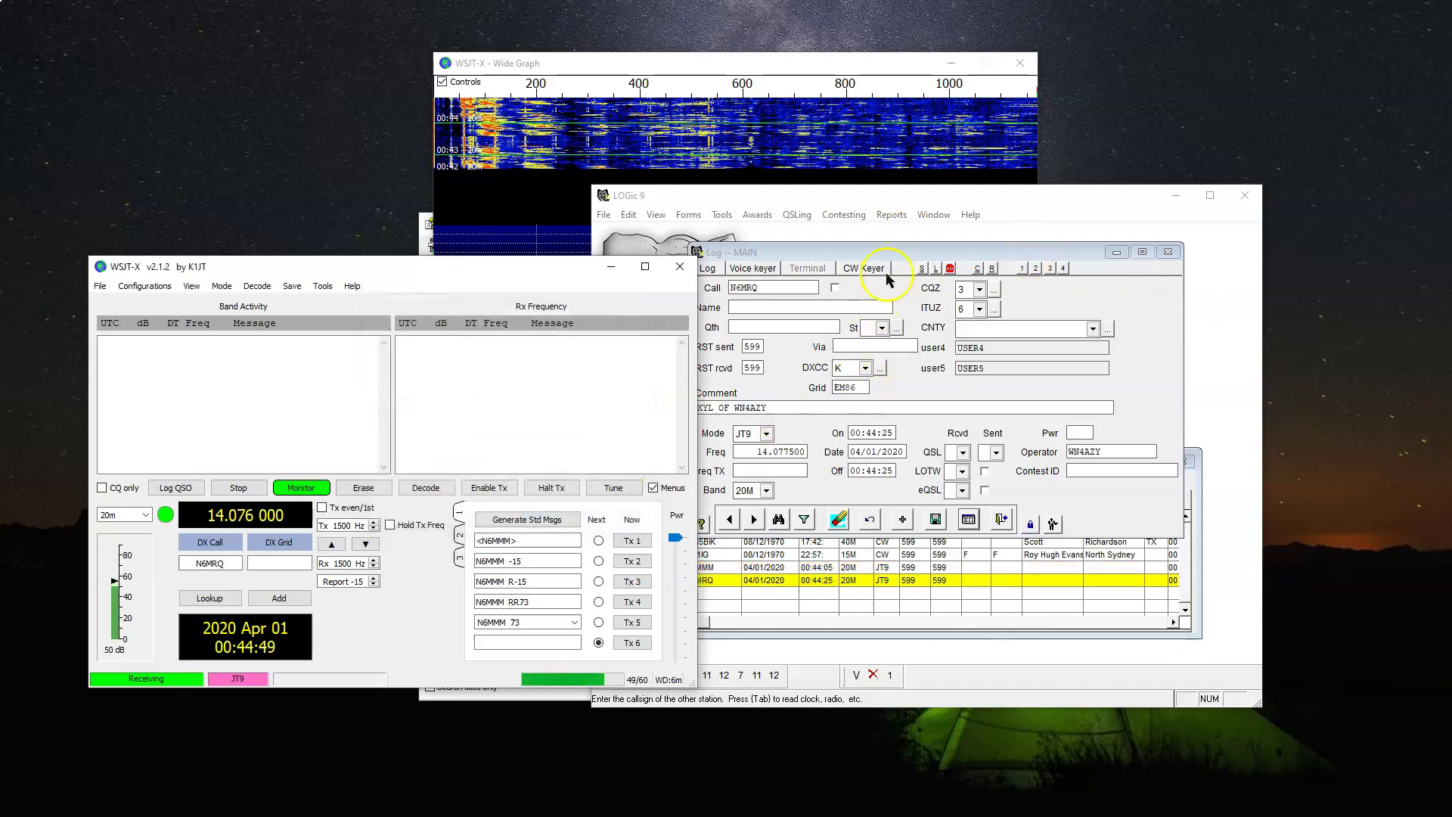
# Bring LOGic to the front, switch to File Explorer, and narrow and reposition its window
pyautogui.click(884, 198)
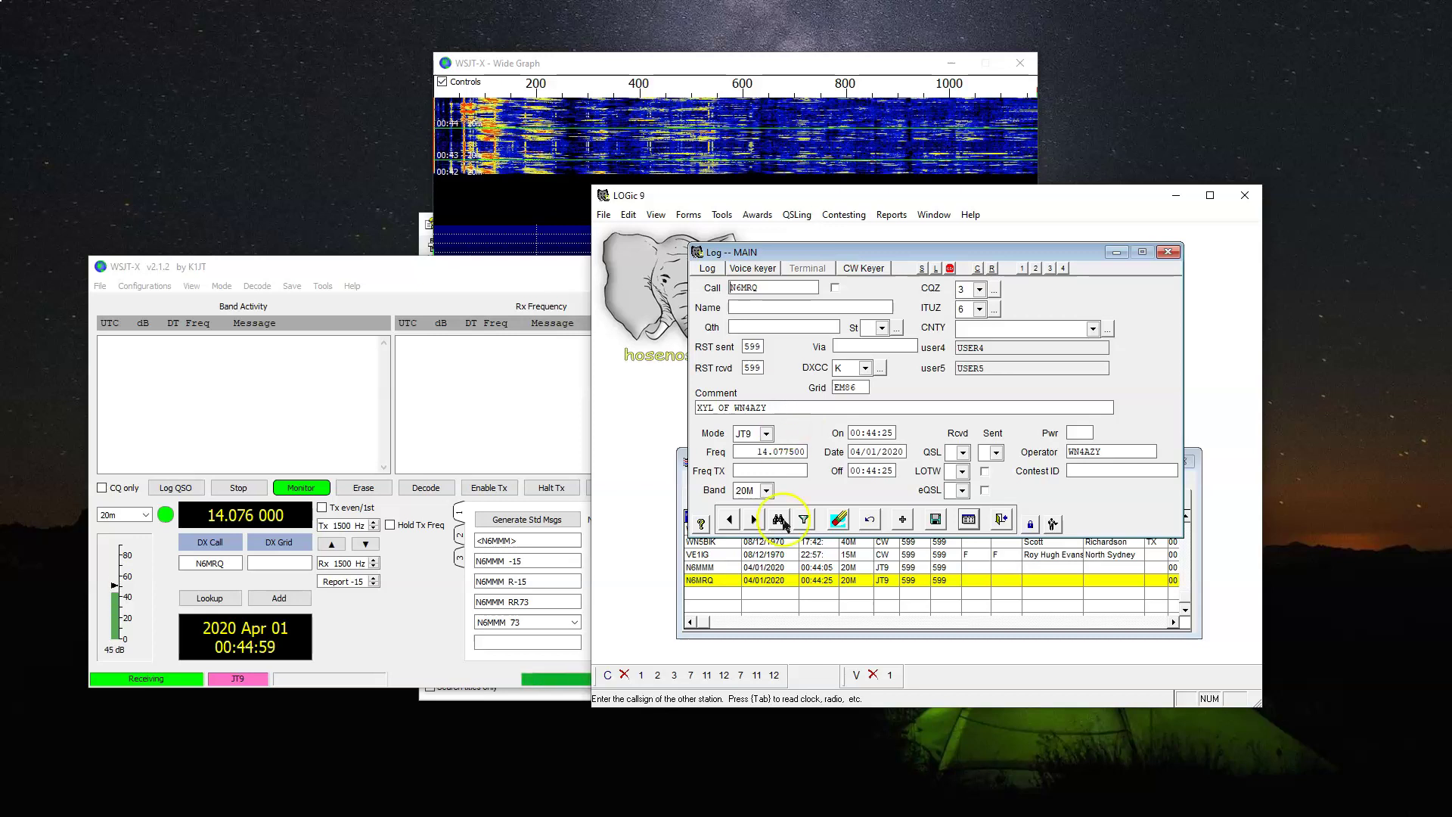
pyautogui.click(897, 469)
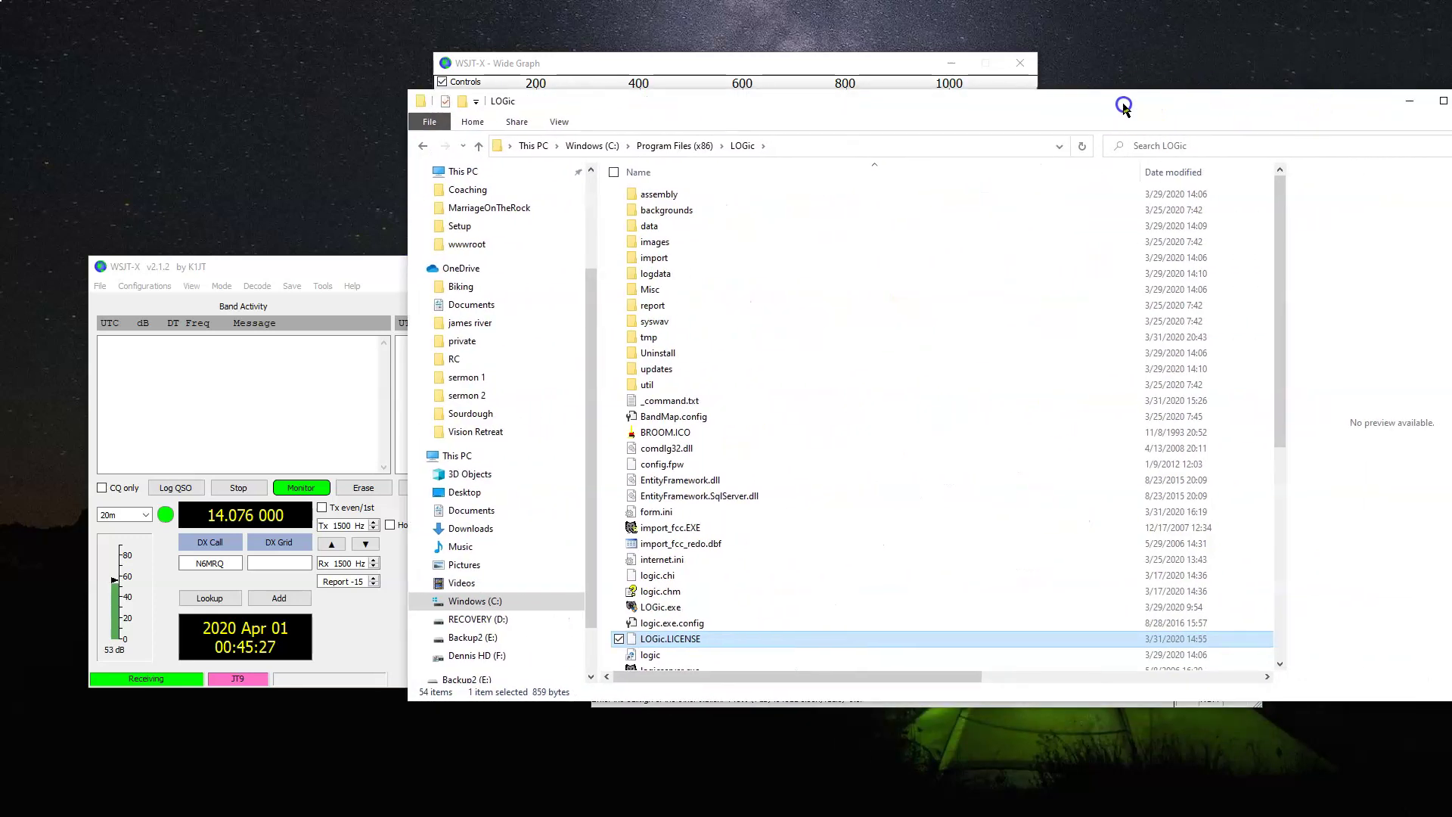
pyautogui.click(1016, 145)
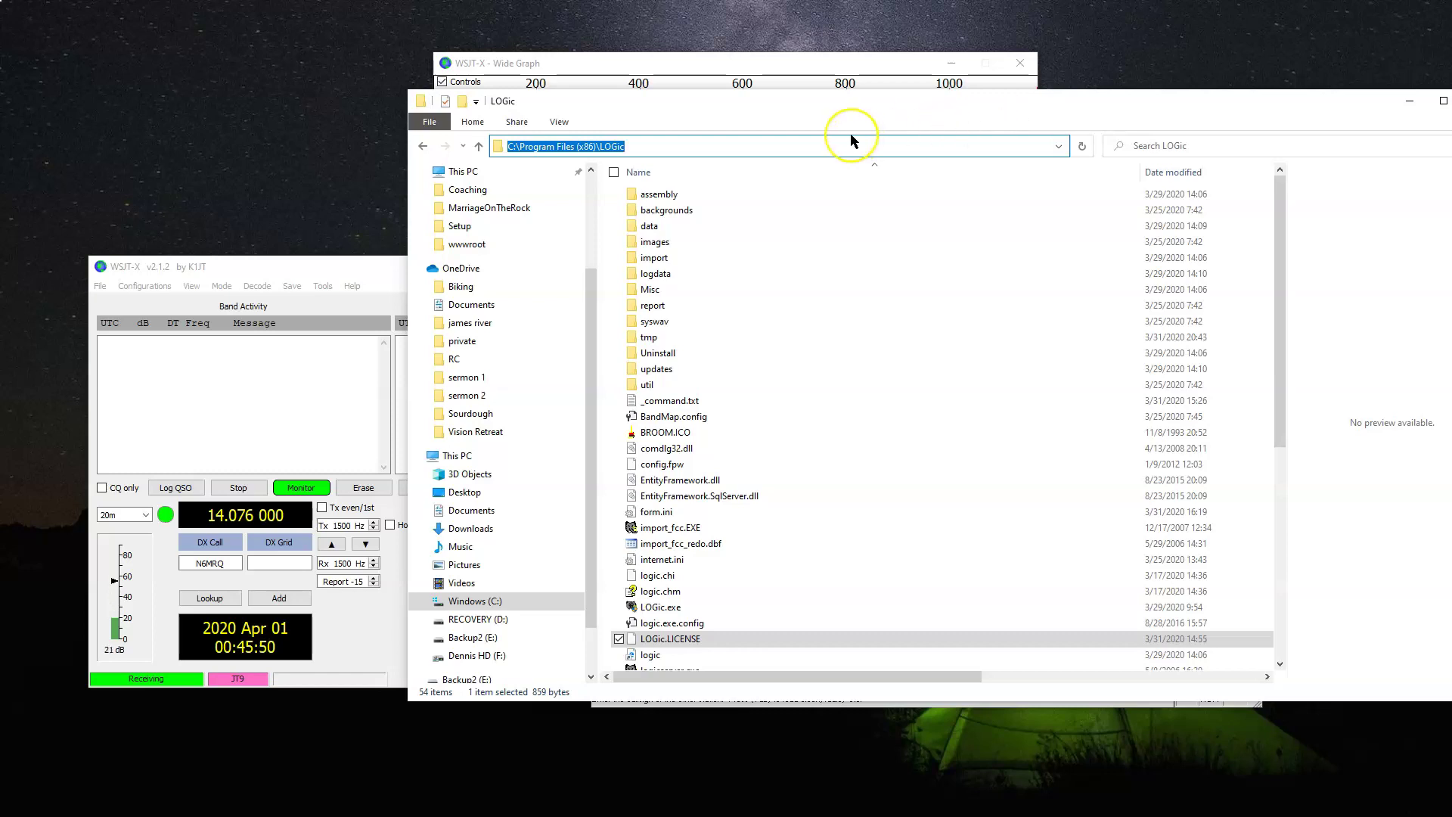
pyautogui.moveTo(834, 103); pyautogui.dragTo(705, 114)
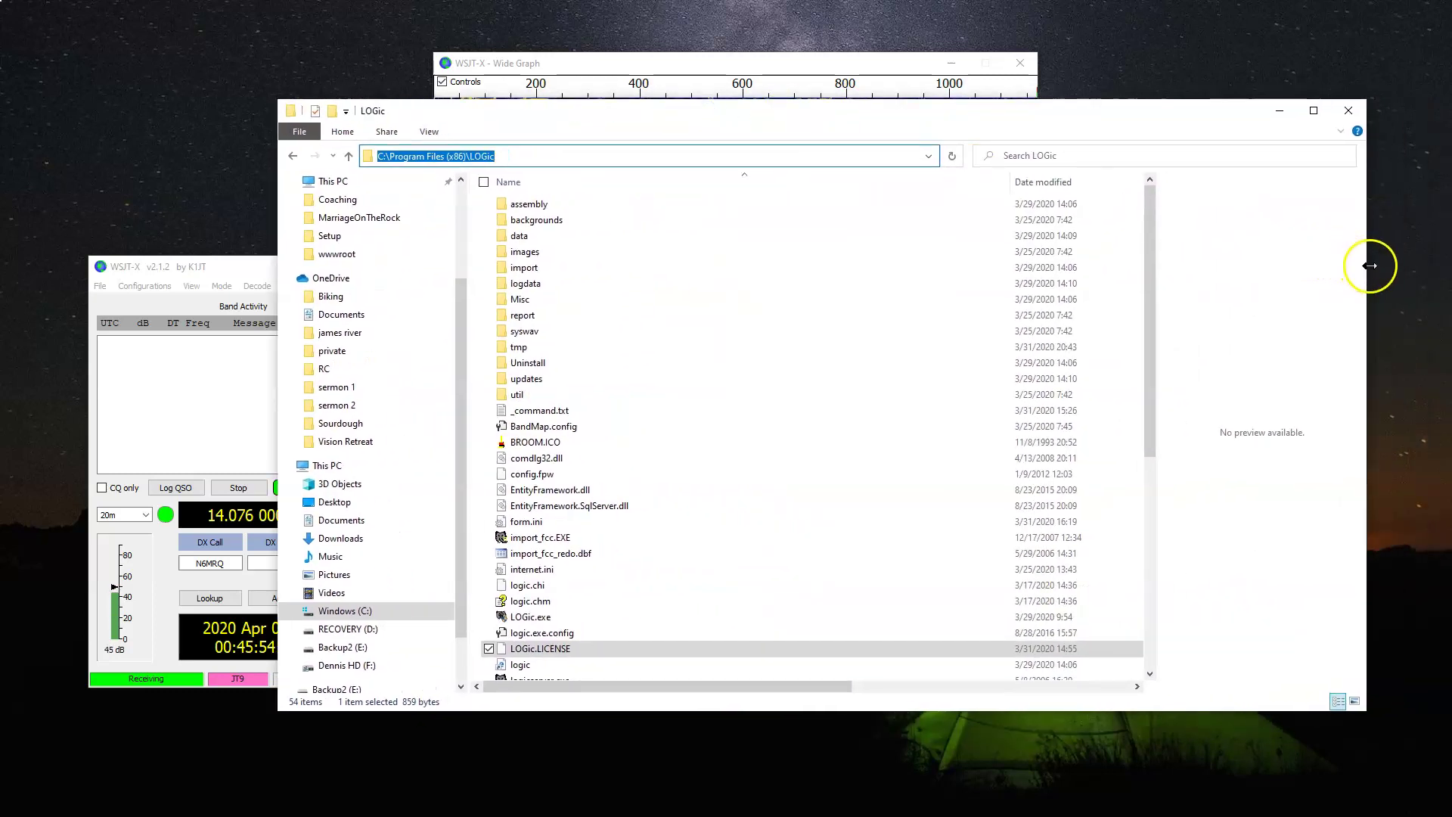
pyautogui.moveTo(1365, 267); pyautogui.dragTo(1259, 267)
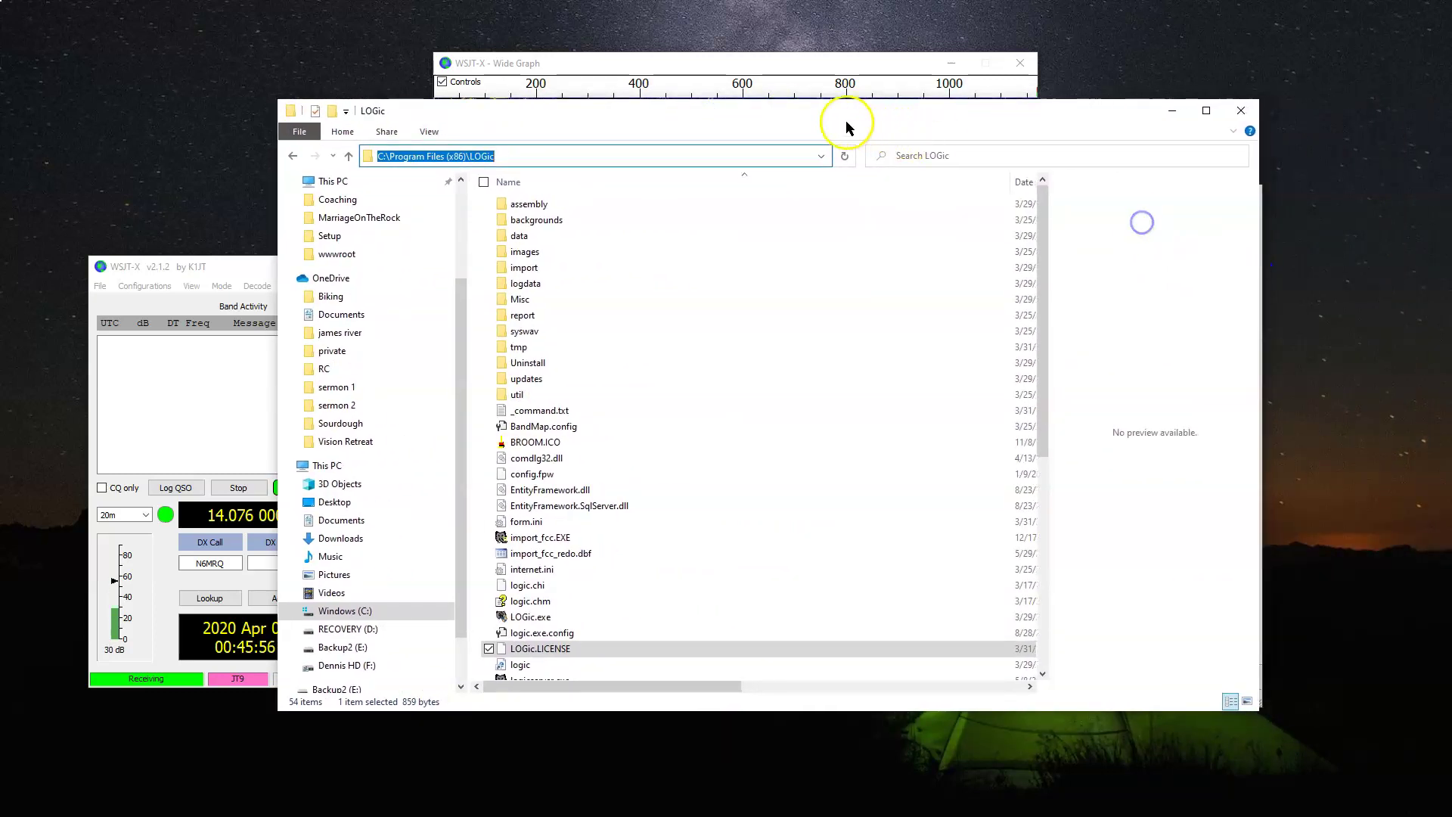
pyautogui.moveTo(806, 113); pyautogui.dragTo(920, 131)
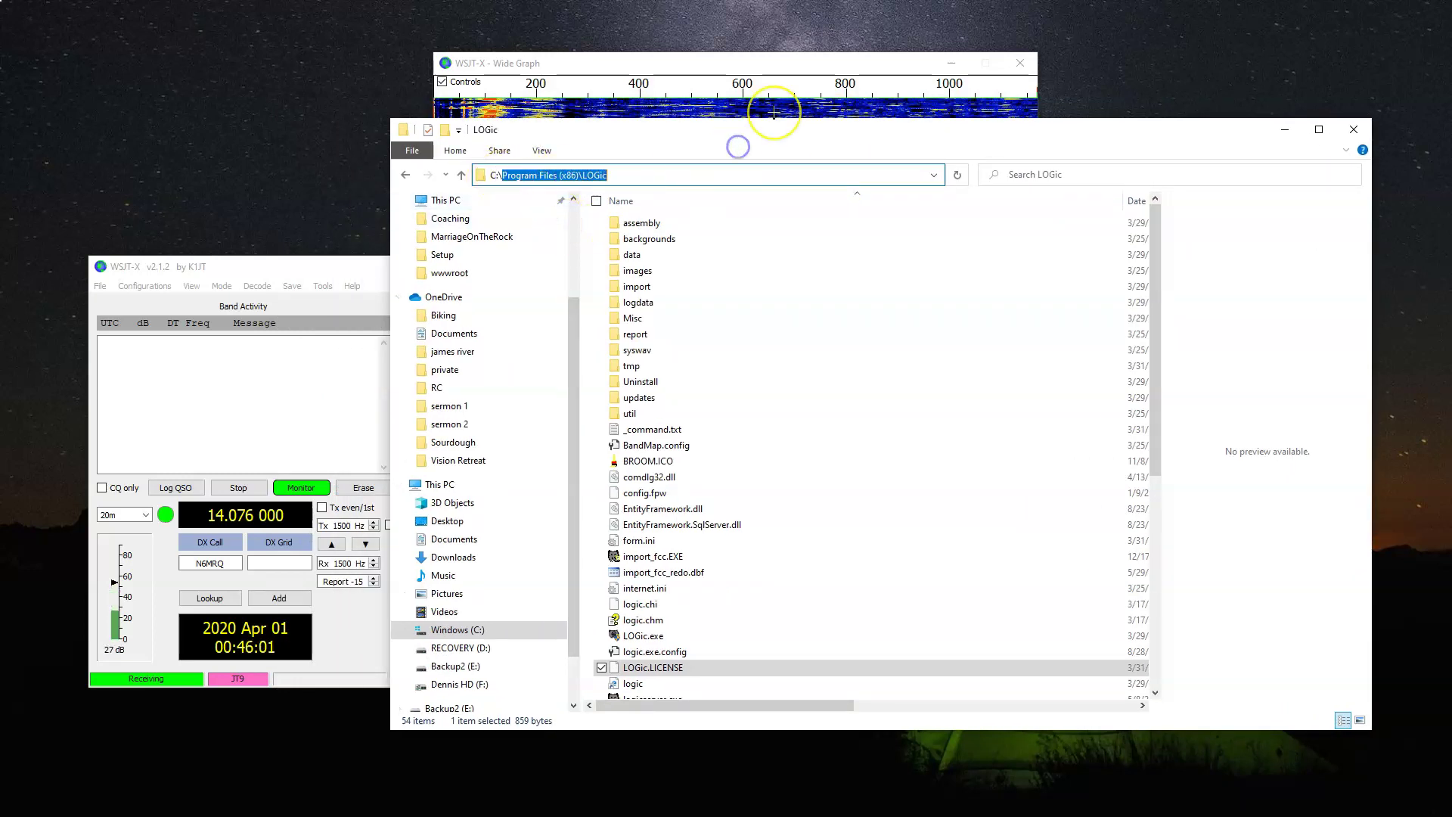
# Browse from C:\ through Users and the user's profile folder to AppData\Local\WSJT-X
pyautogui.write('C:\\')
pyautogui.press('Return')
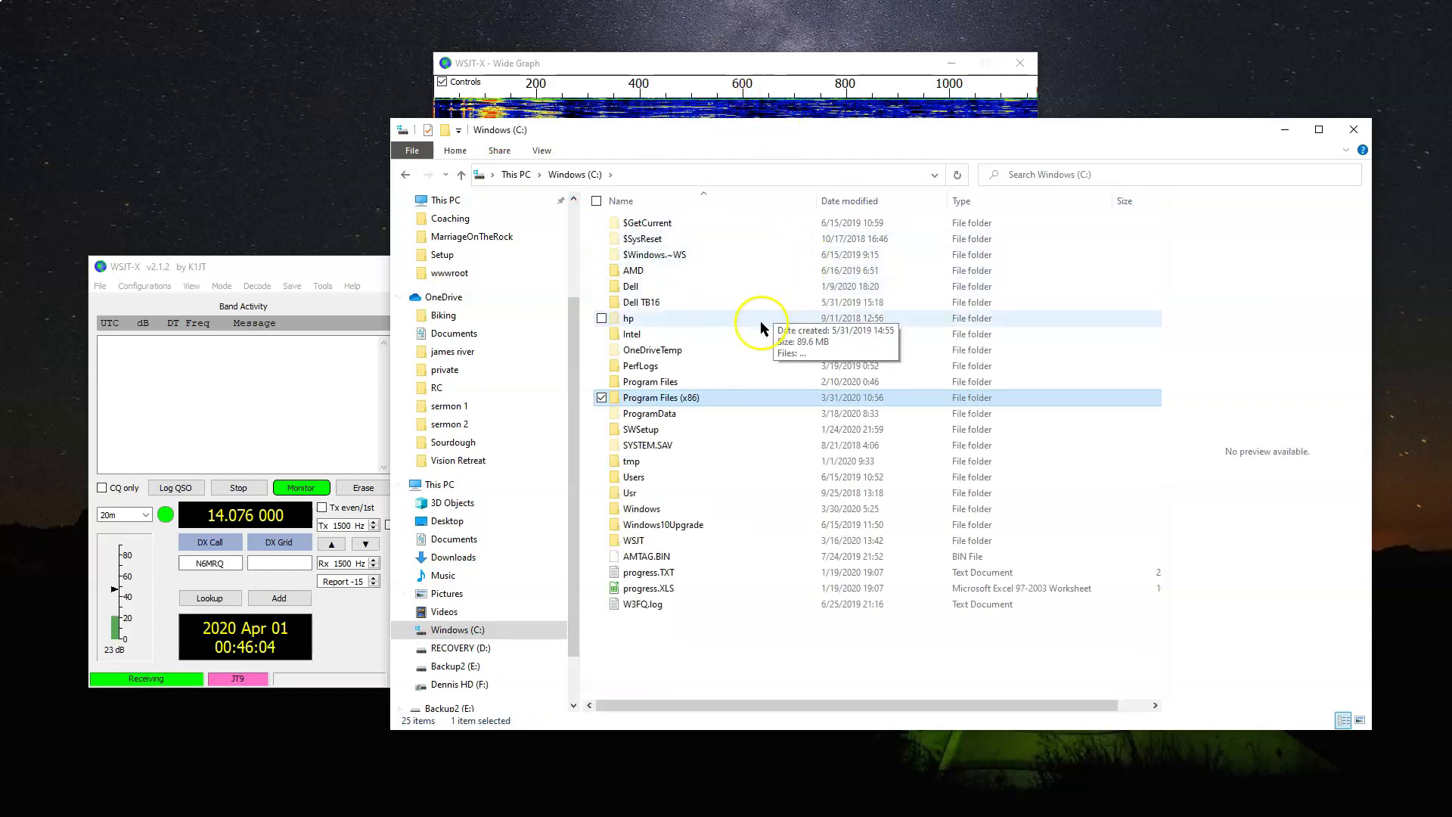
pyautogui.doubleClick(633, 477)
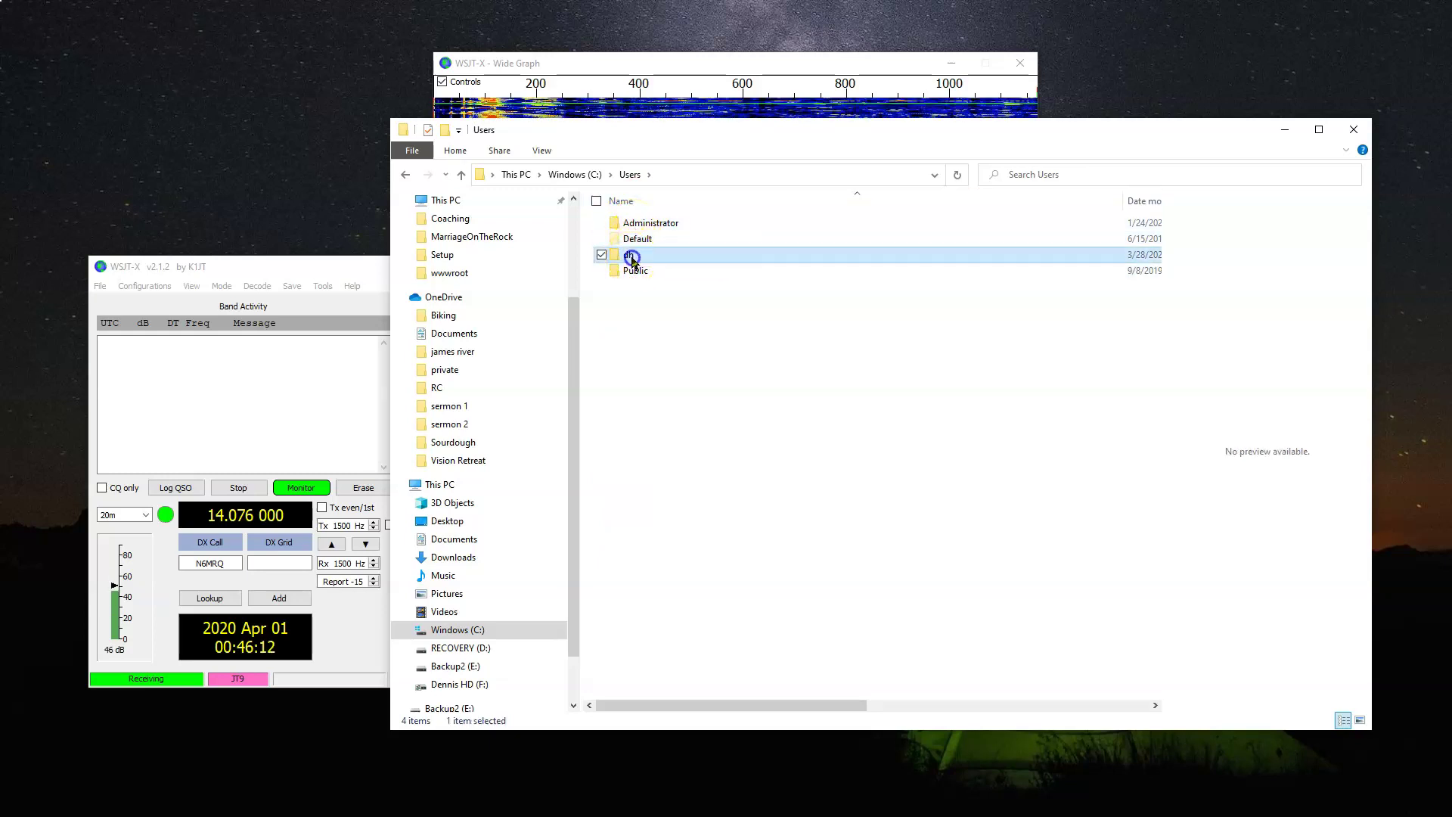
pyautogui.doubleClick(631, 258)
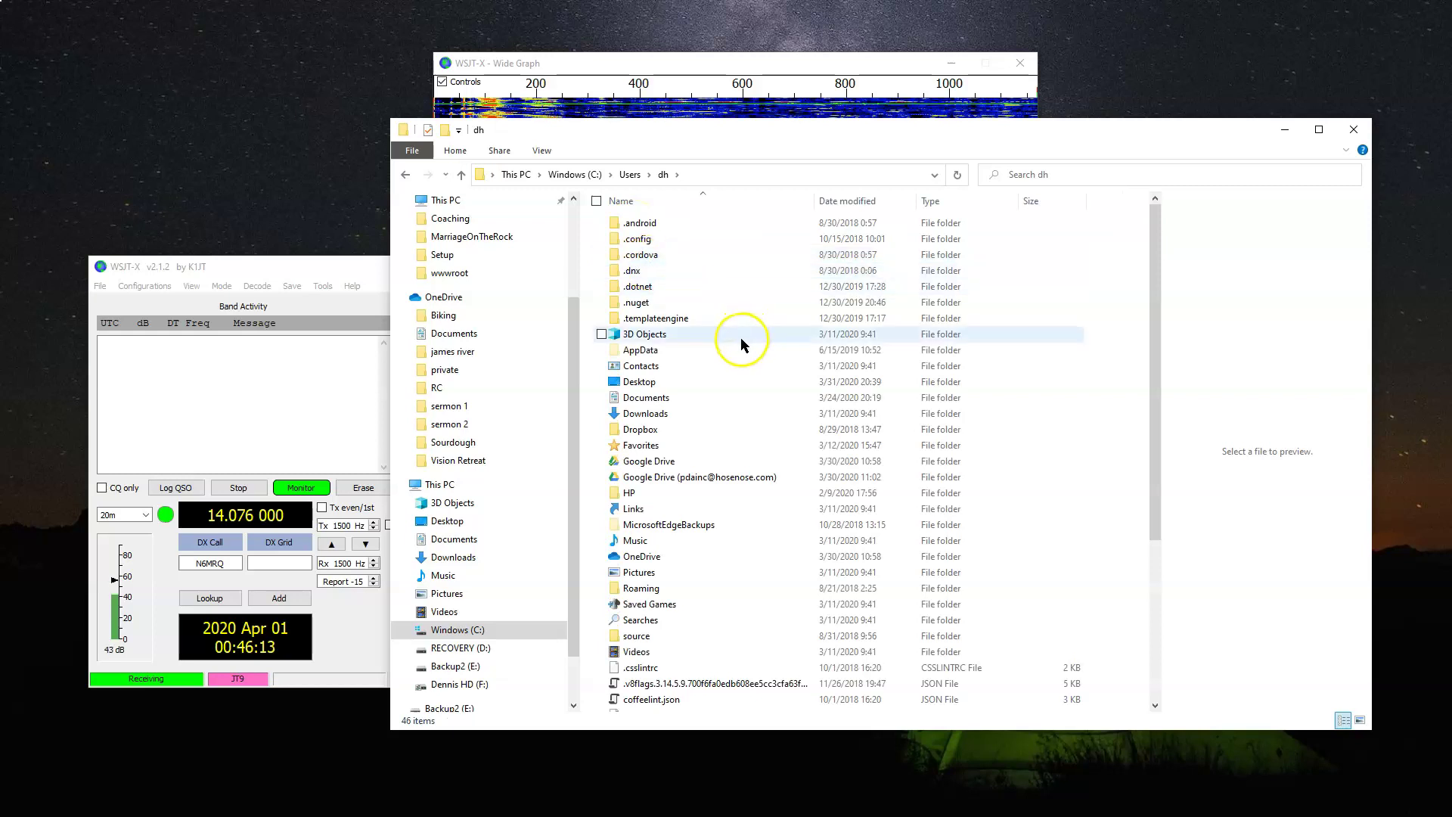
pyautogui.doubleClick(641, 350)
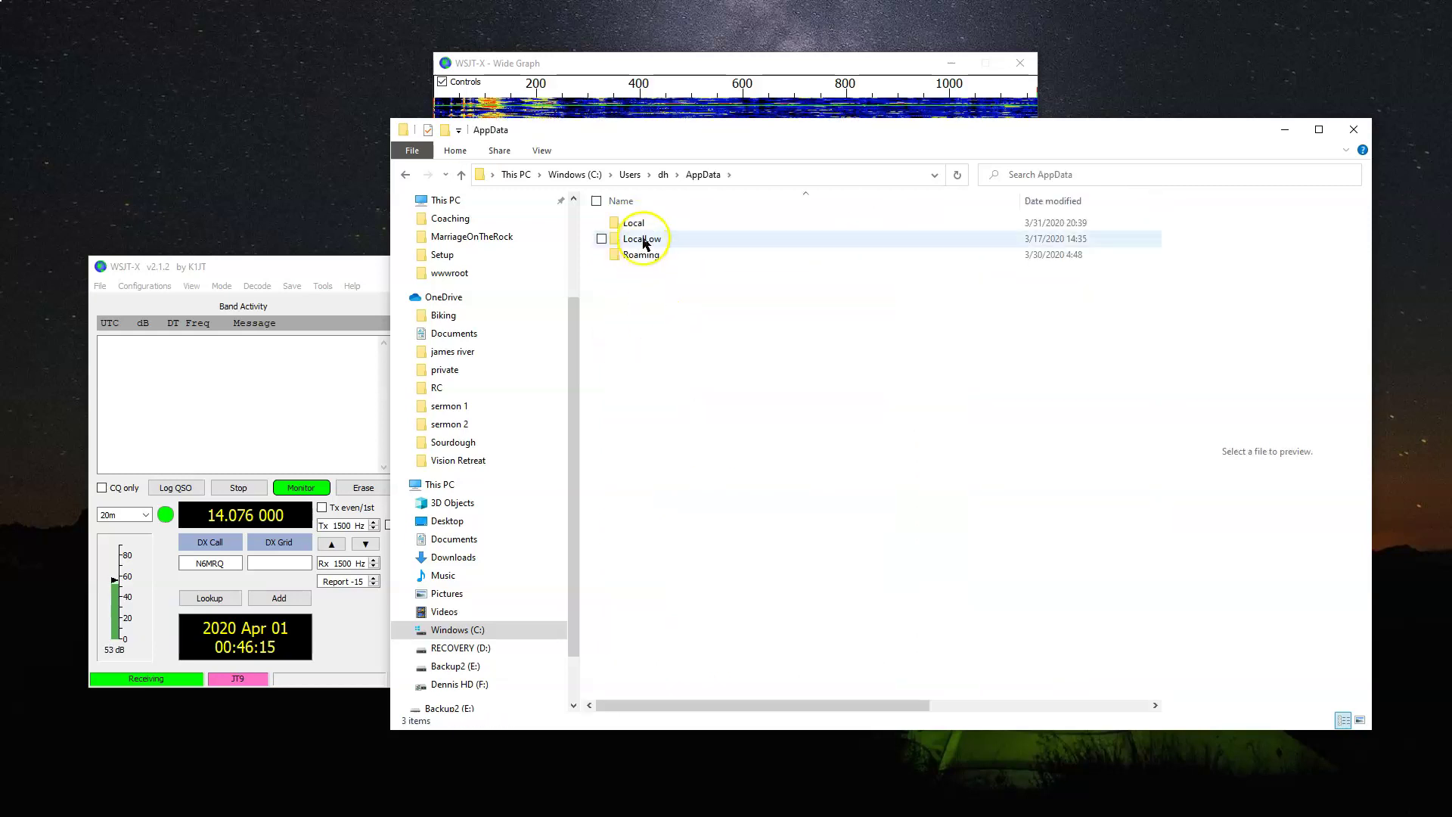
pyautogui.doubleClick(634, 223)
pyautogui.scroll(-5, 783, 433)
pyautogui.scroll(-10, 783, 435)
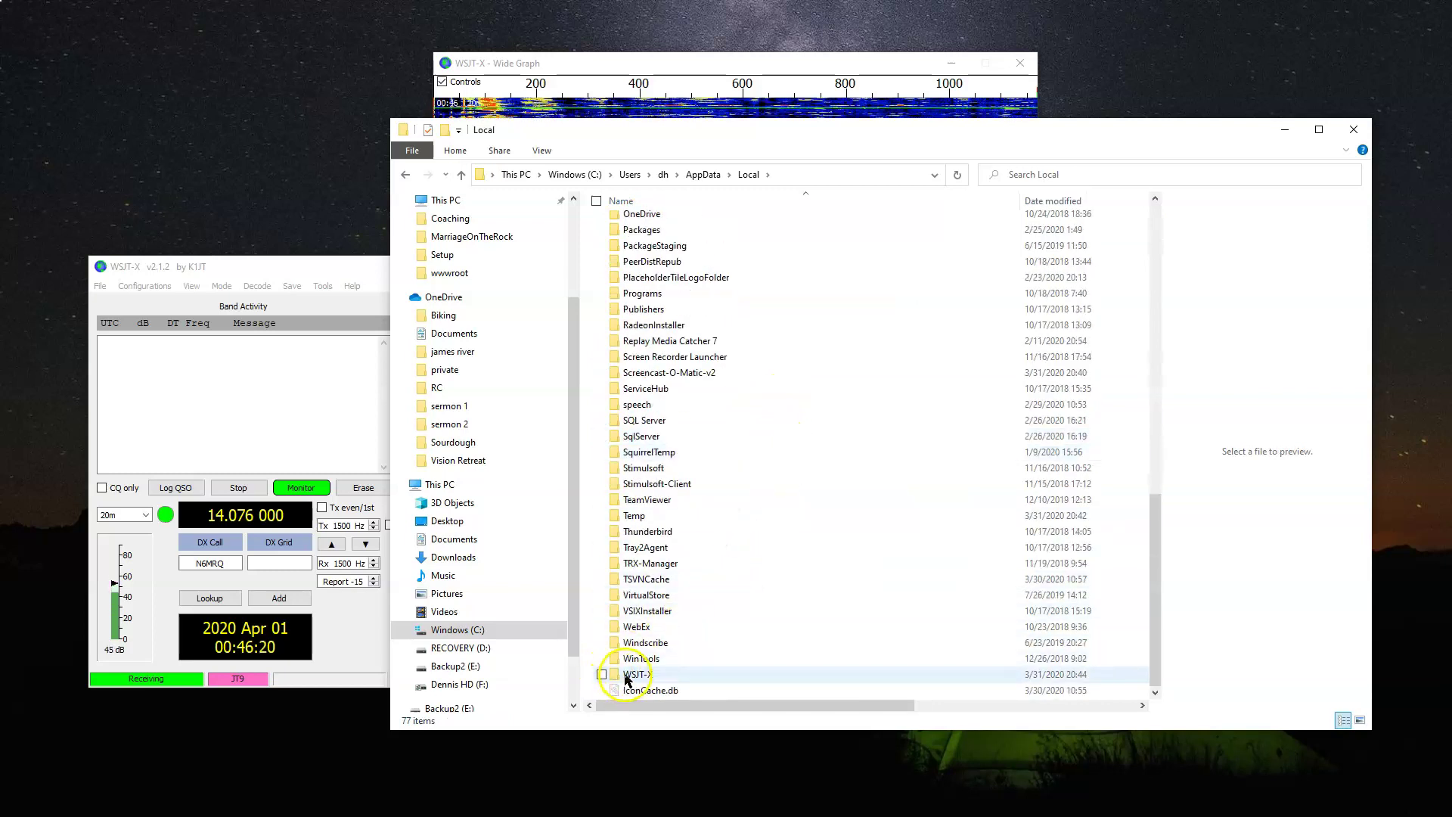
pyautogui.doubleClick(606, 675)
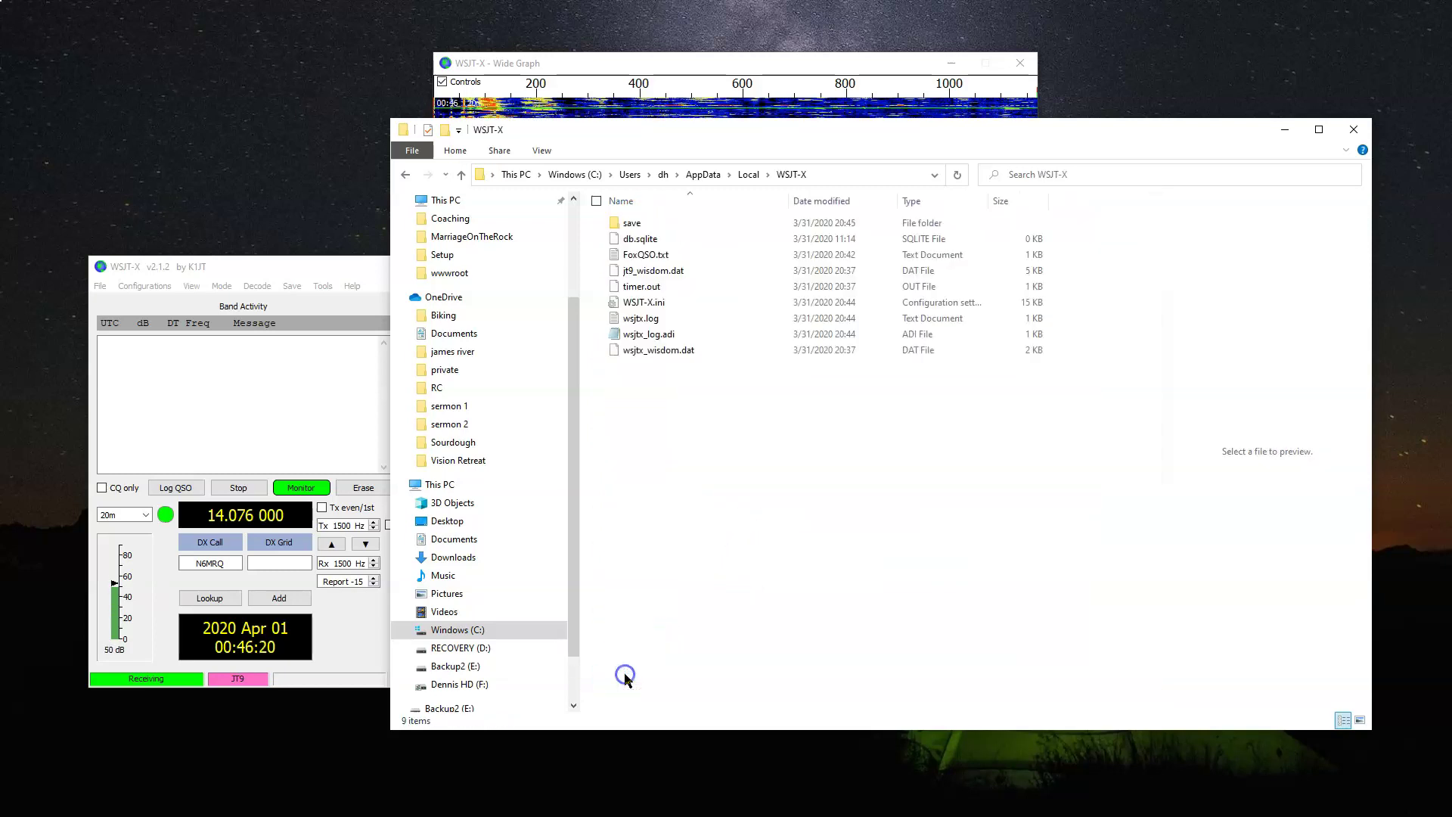
# Open wsjtx_log.adi in Notepad++ to examine its QSO entries and close the editor
pyautogui.rightClick(656, 334)
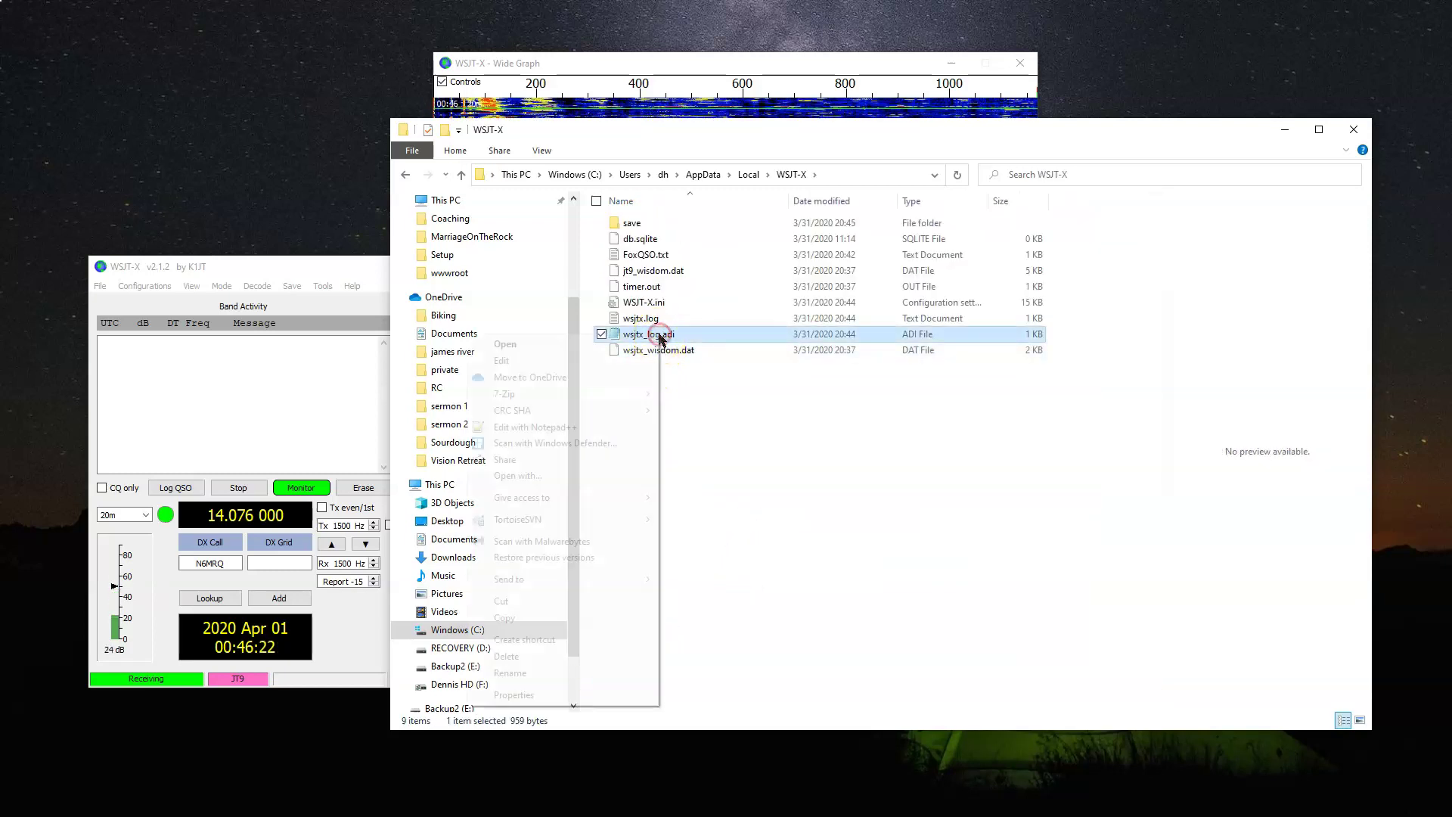
pyautogui.click(614, 414)
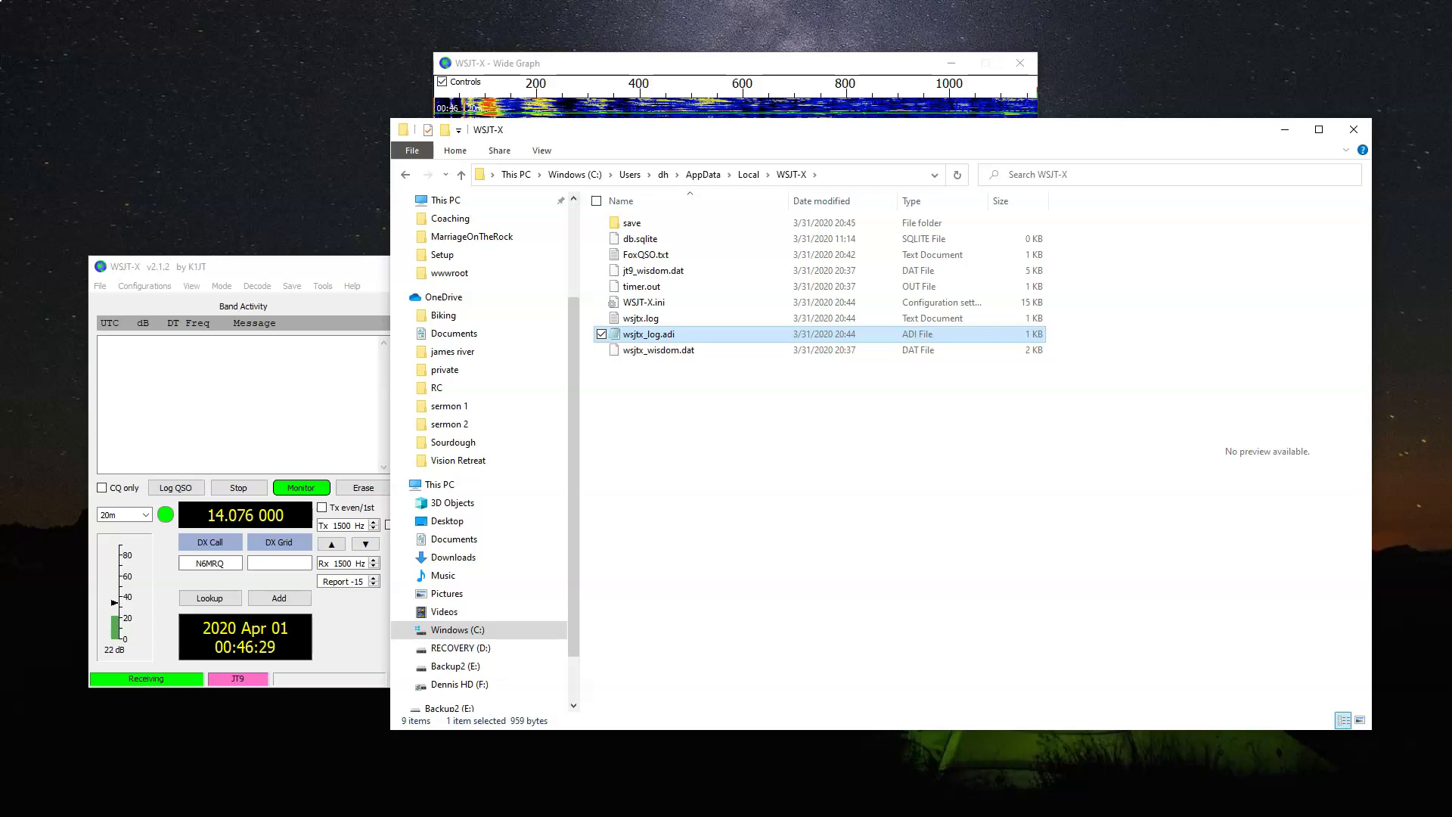
pyautogui.press('Return')
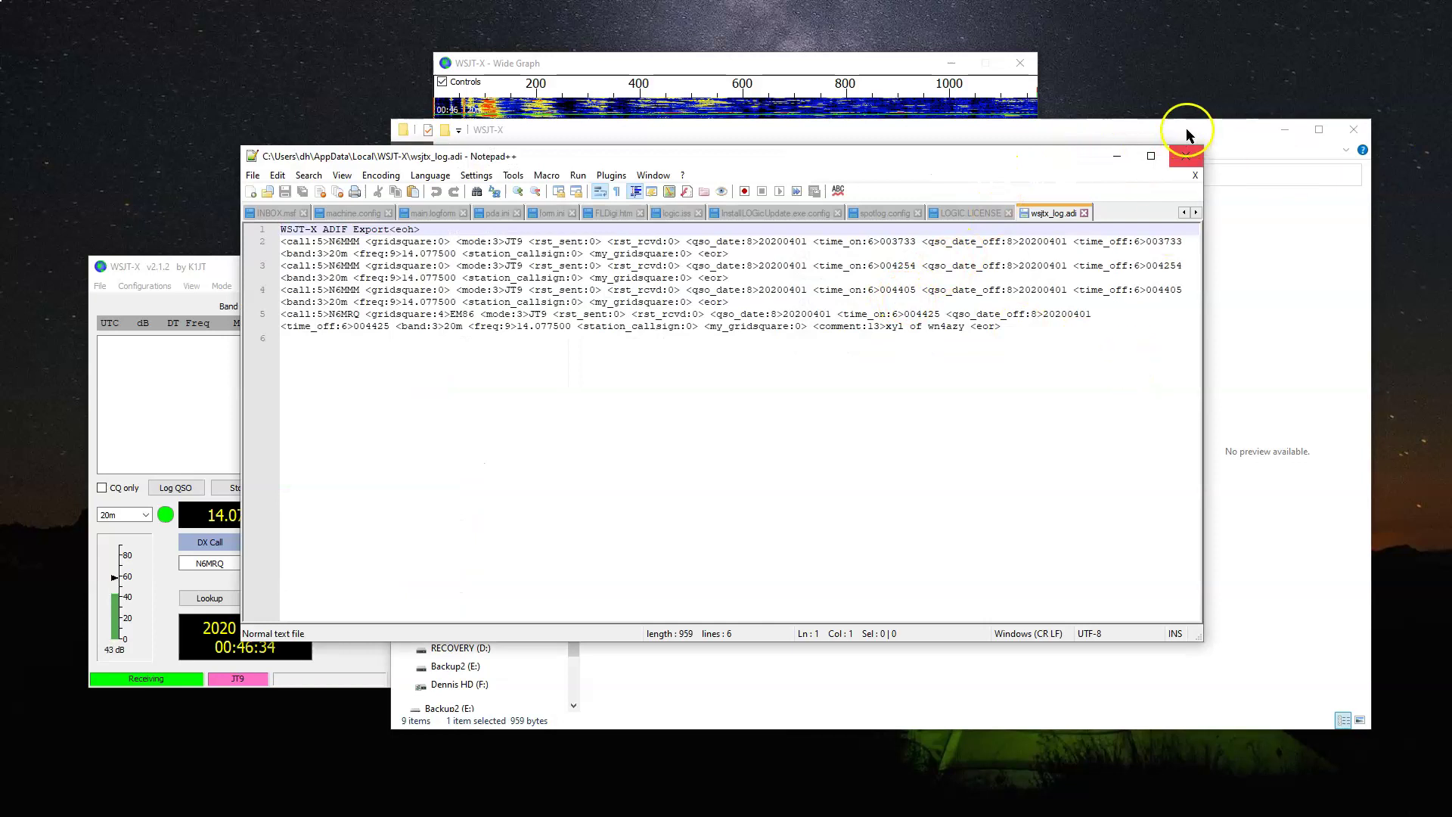
pyautogui.click(1185, 155)
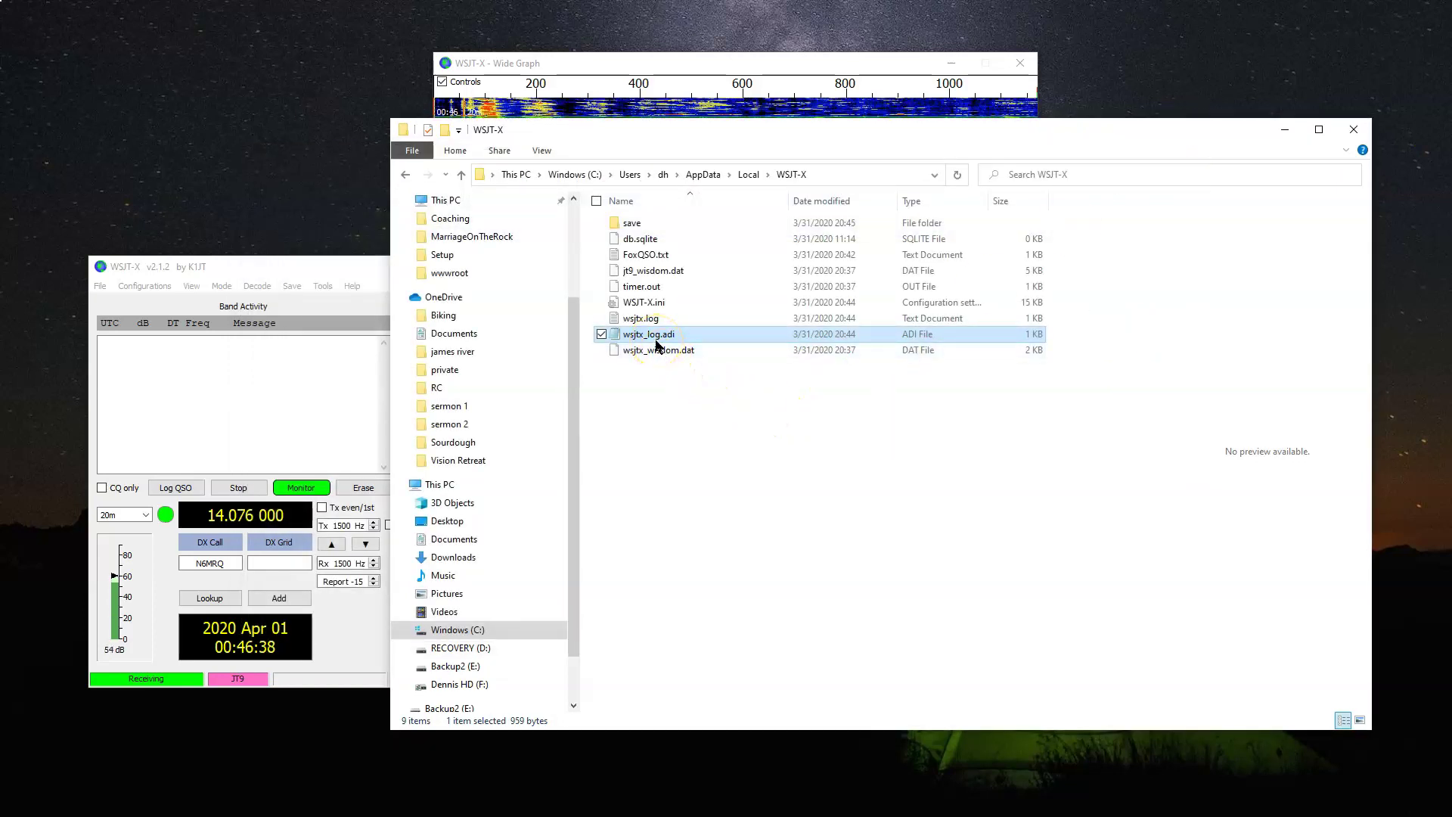
# Switch to WSJT-X, erase the wsjtx_log.adi file and return to the WSJT-X folder in File Explorer
pyautogui.click(313, 270)
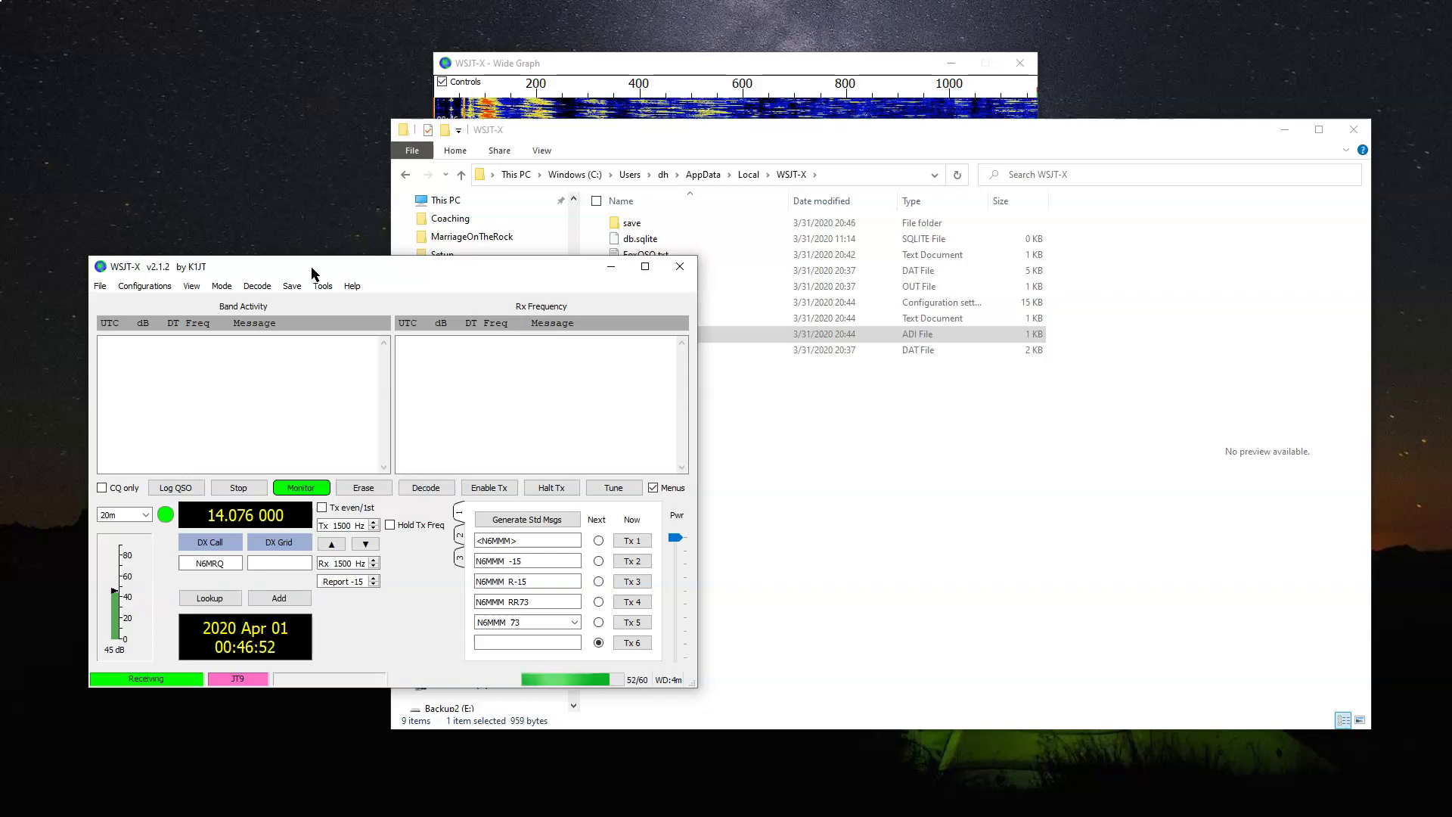
pyautogui.click(99, 286)
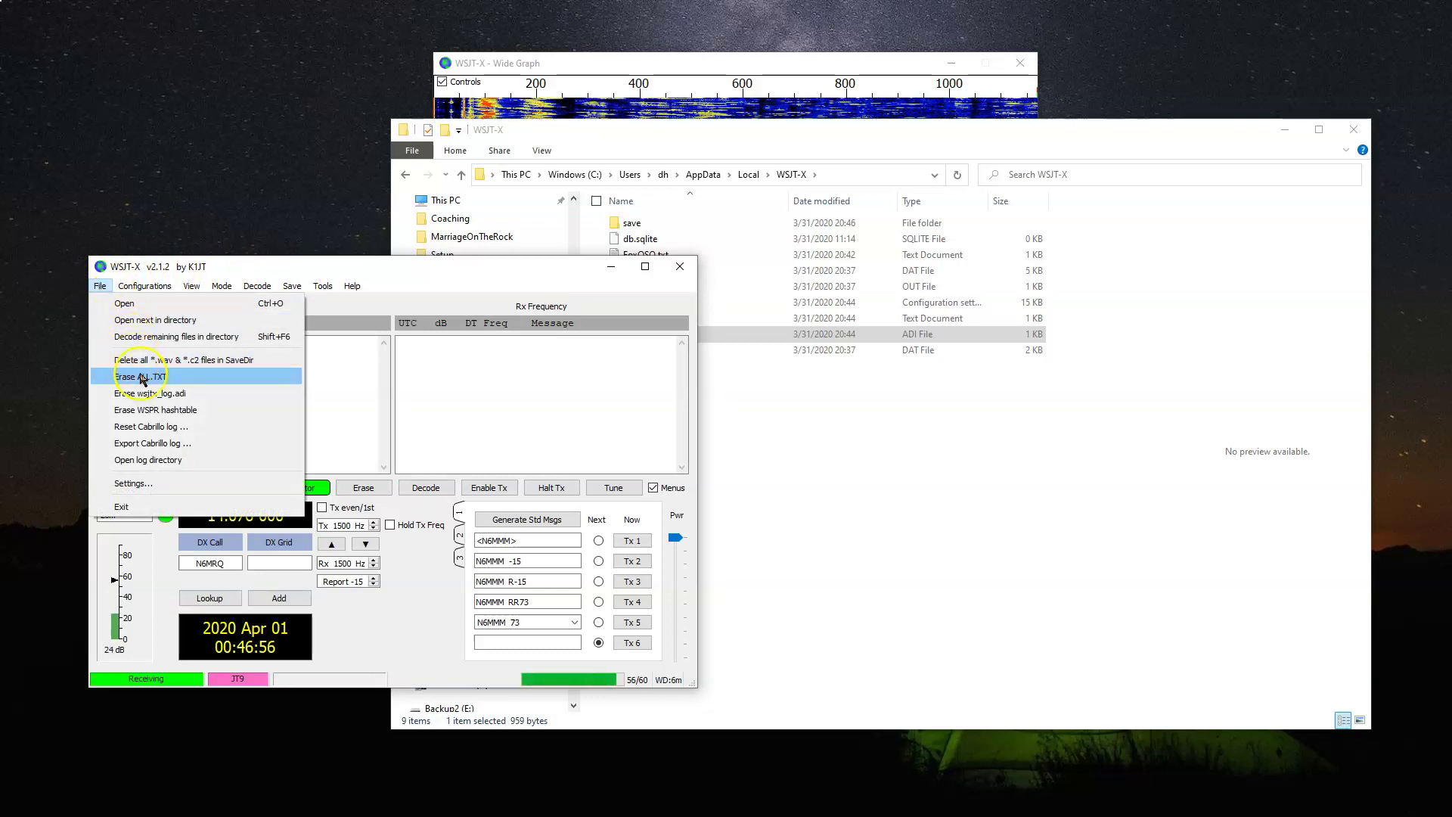
pyautogui.click(151, 393)
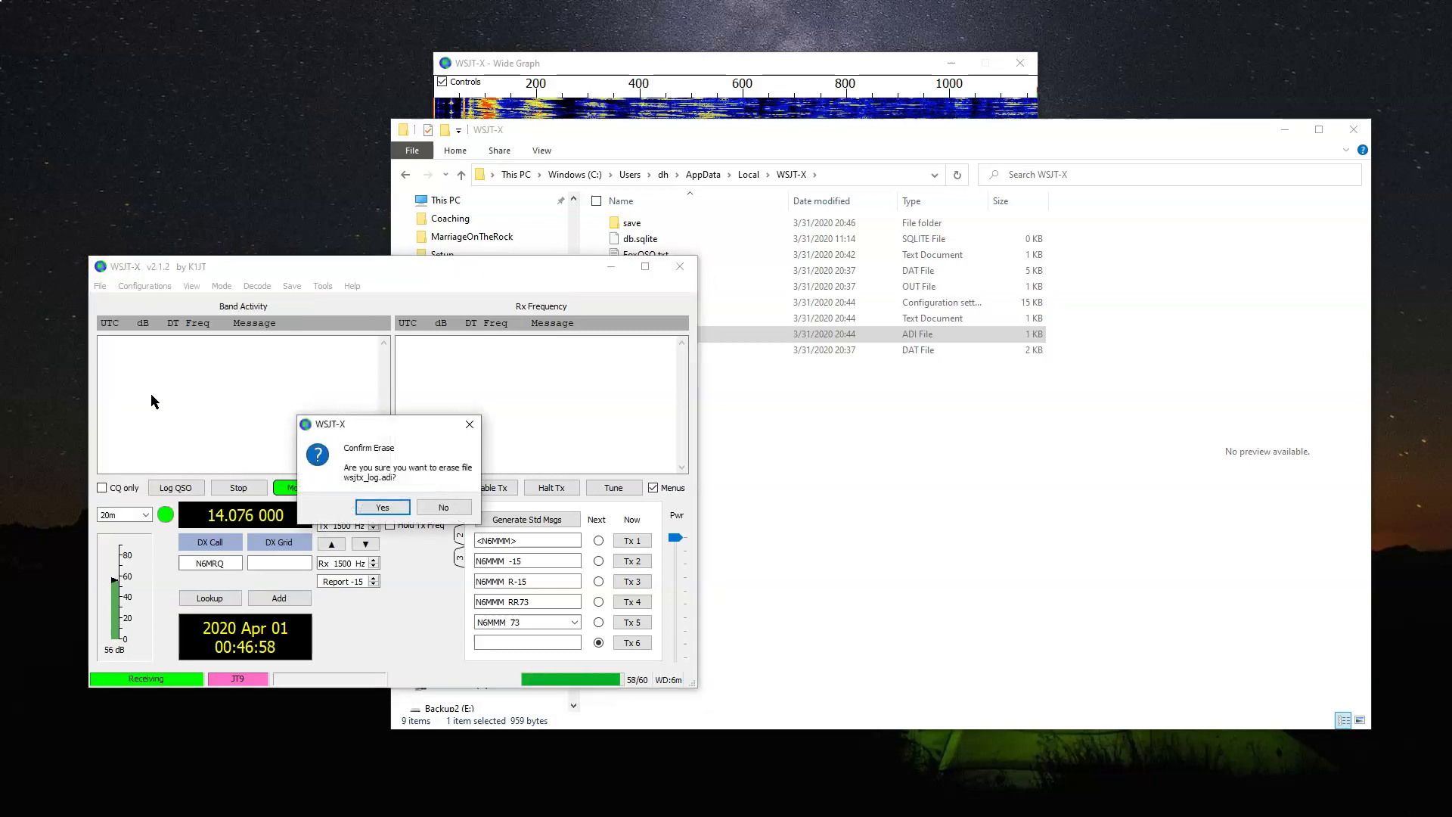
pyautogui.click(383, 507)
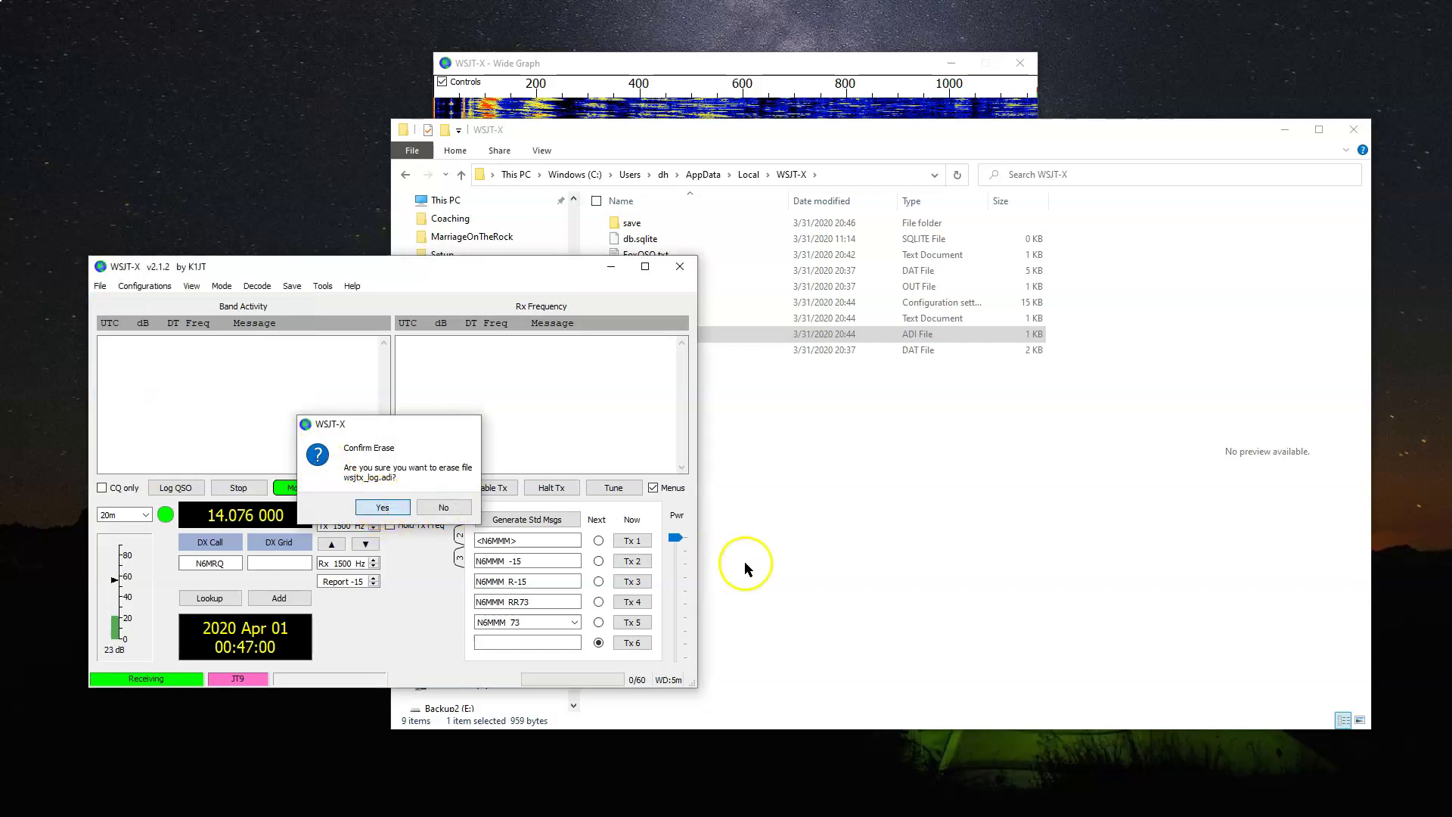
pyautogui.click(809, 564)
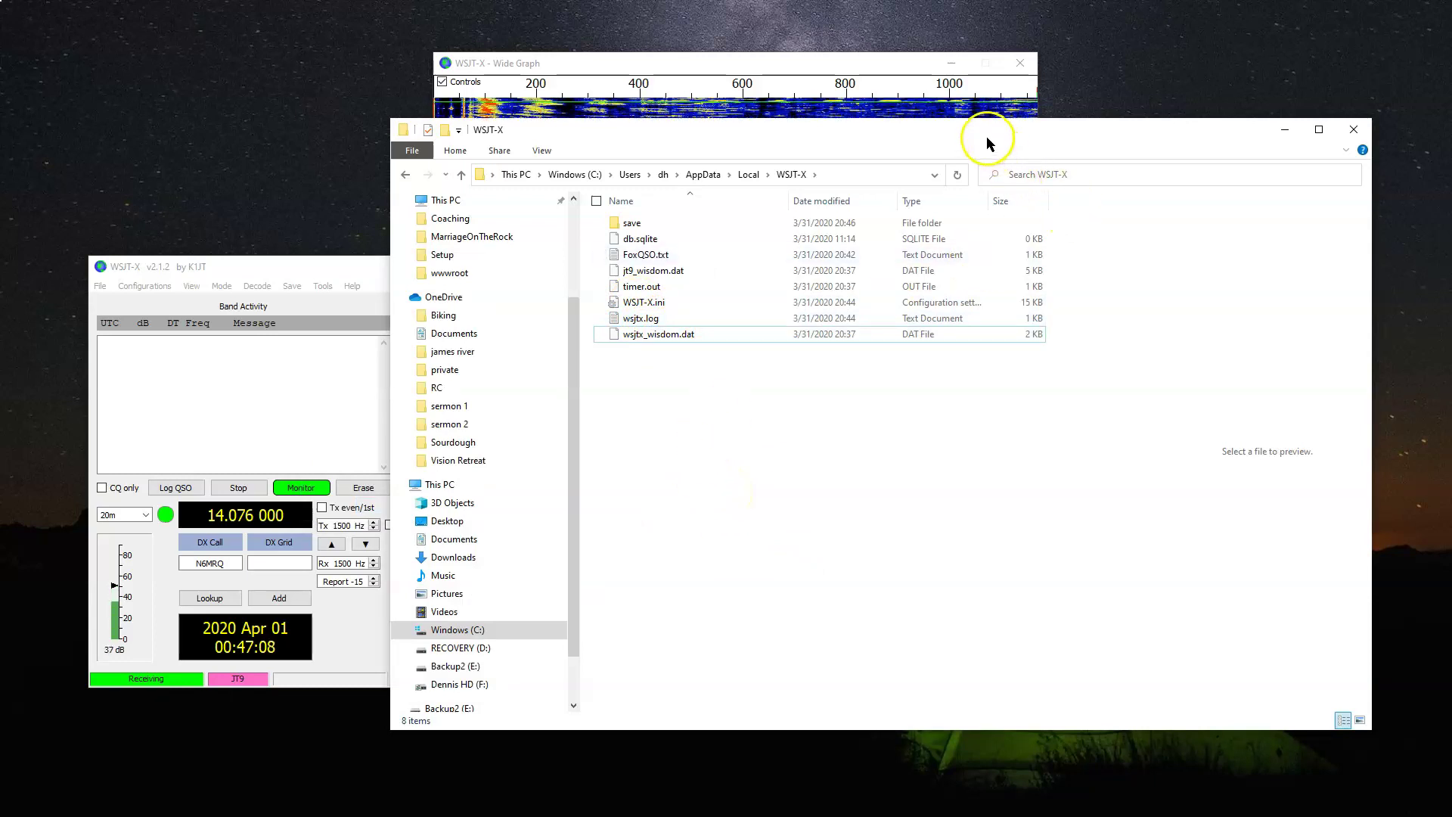
pyautogui.moveTo(985, 136); pyautogui.dragTo(1014, 572)
pyautogui.click(433, 261)
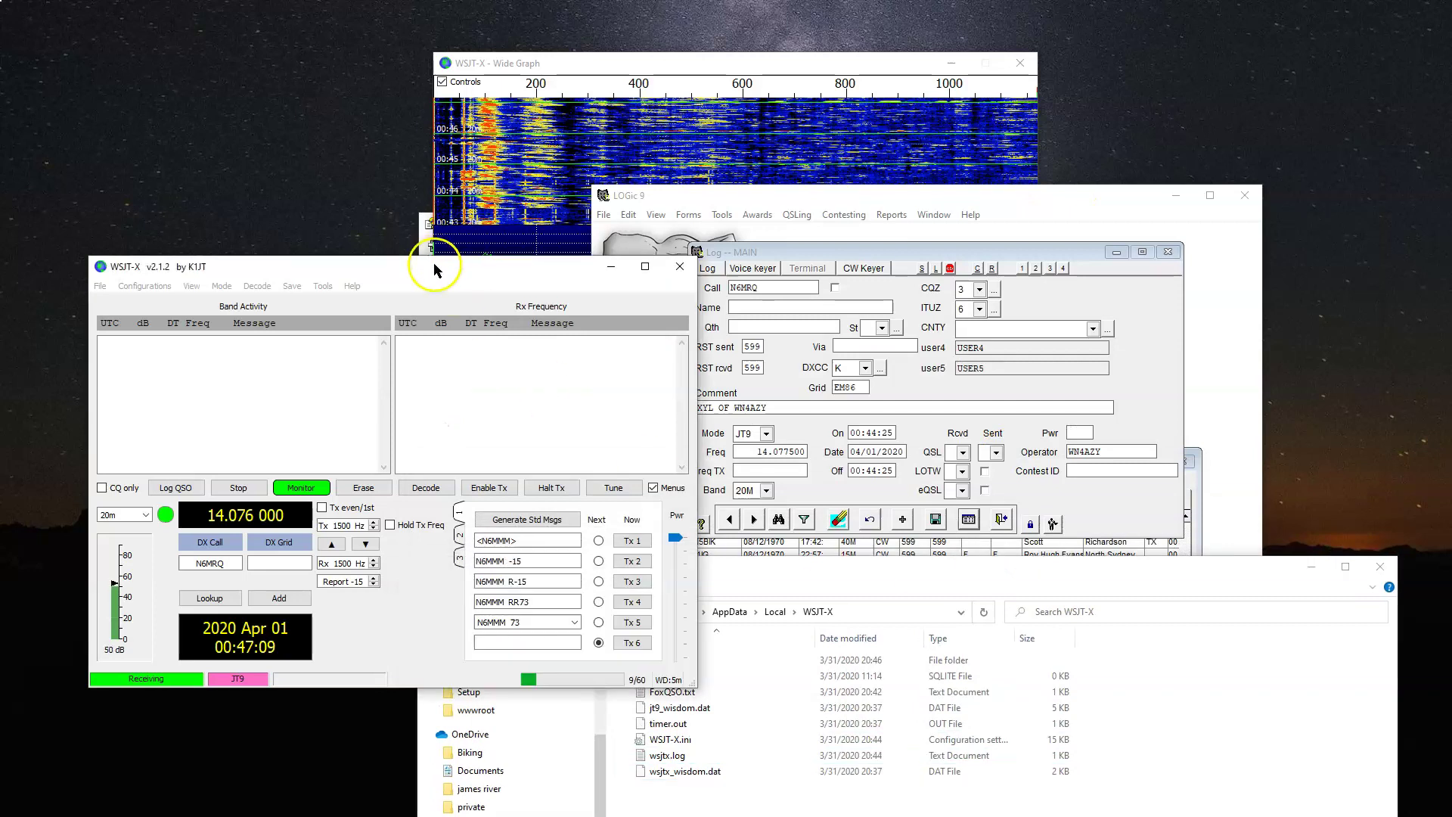
pyautogui.click(211, 563)
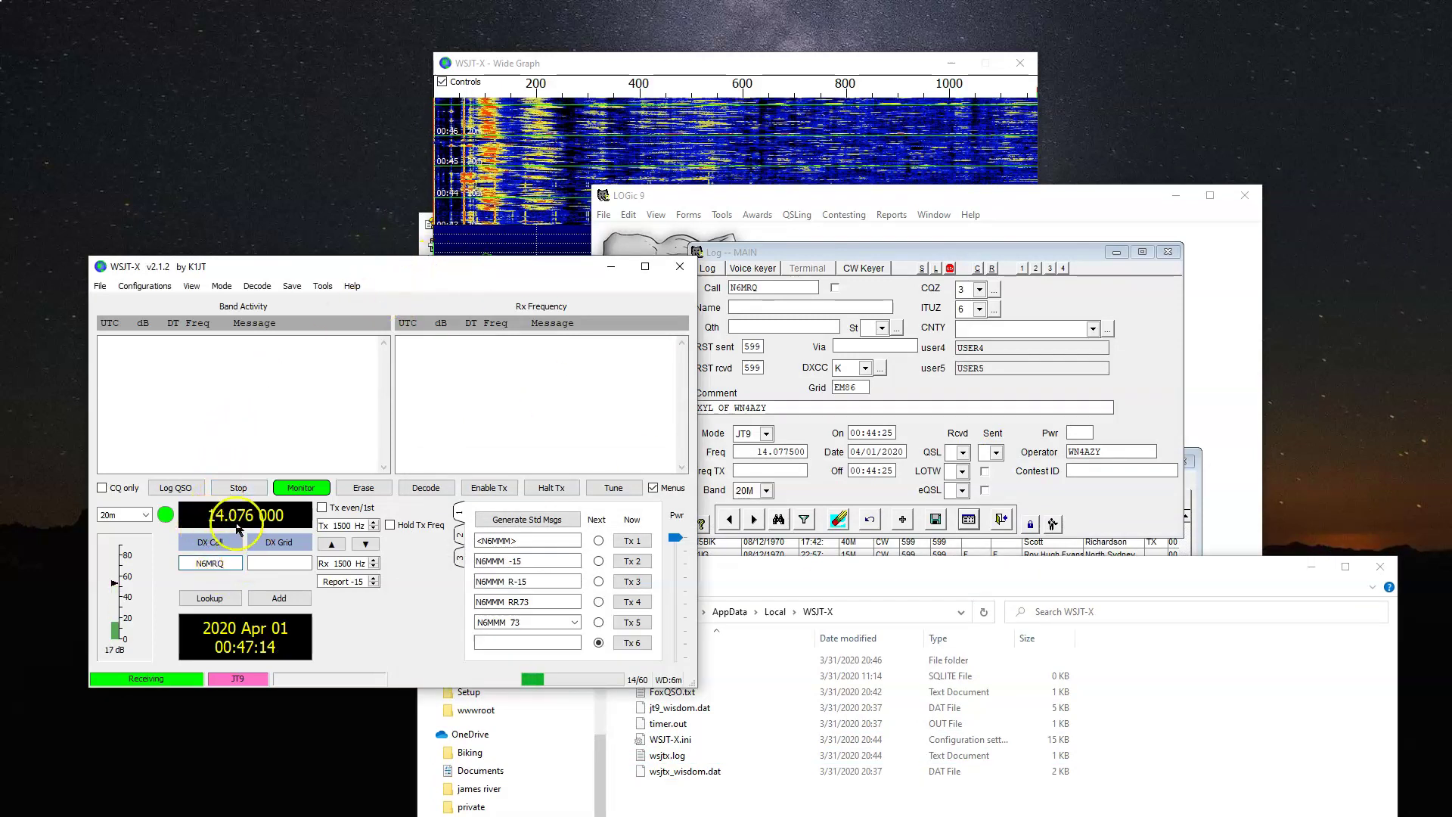
pyautogui.press('BackSpace')
pyautogui.click(175, 487)
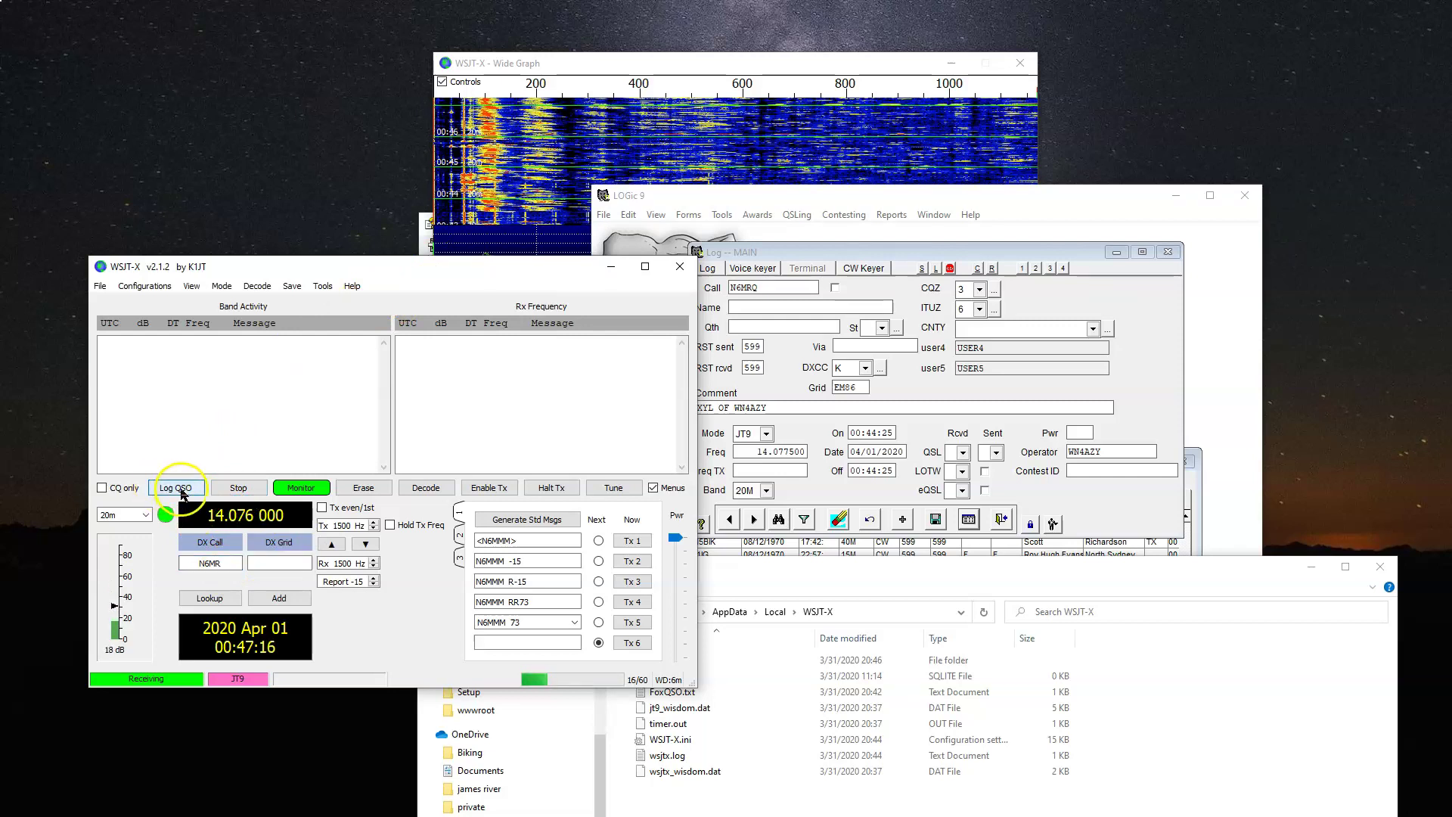
pyautogui.click(551, 512)
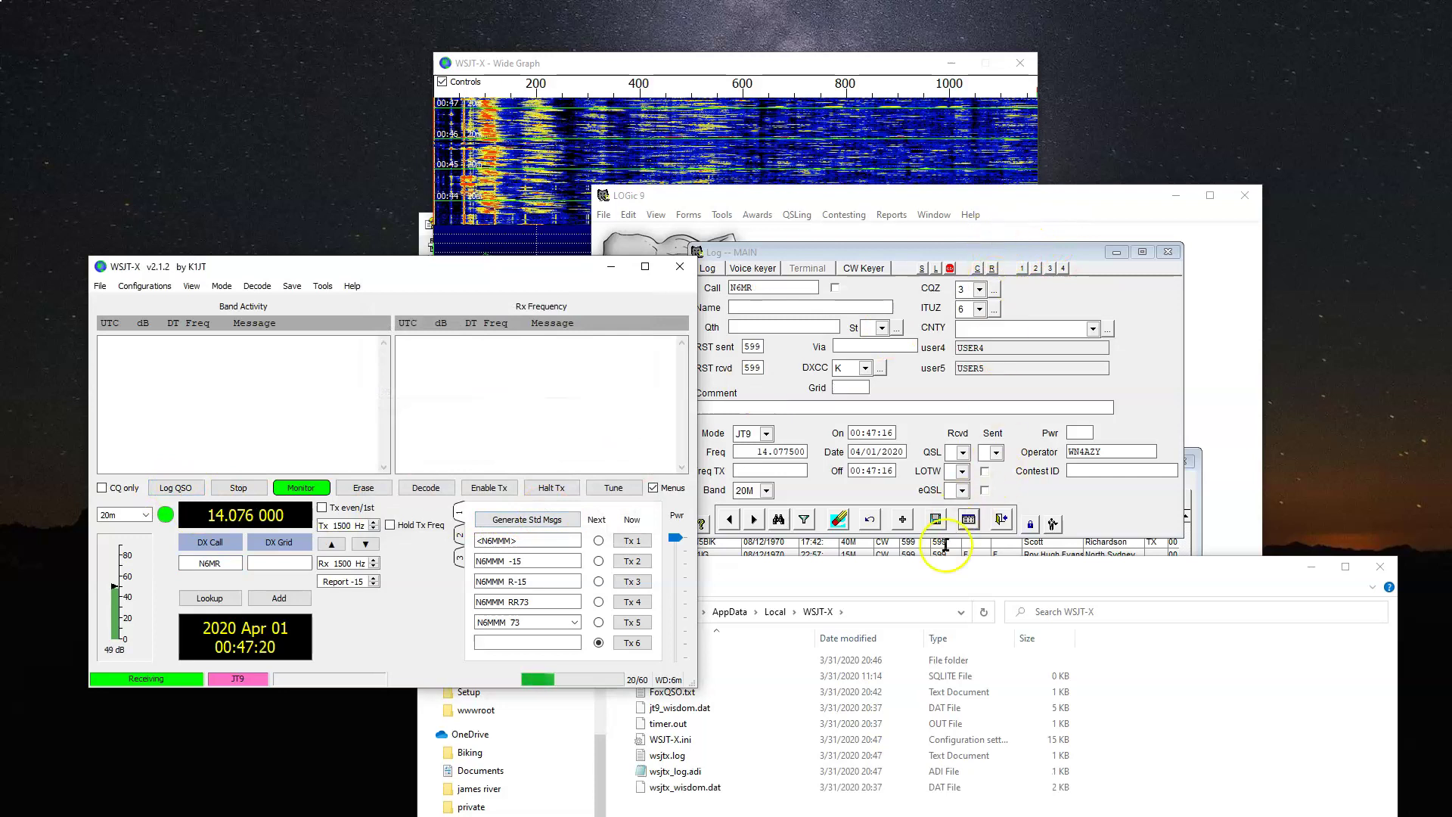
# Bring File Explorer back into view, open the recreated wsjtx_log.adi in Notepad to examine its contents, and close it
pyautogui.click(917, 571)
pyautogui.moveTo(917, 571); pyautogui.dragTo(944, 279)
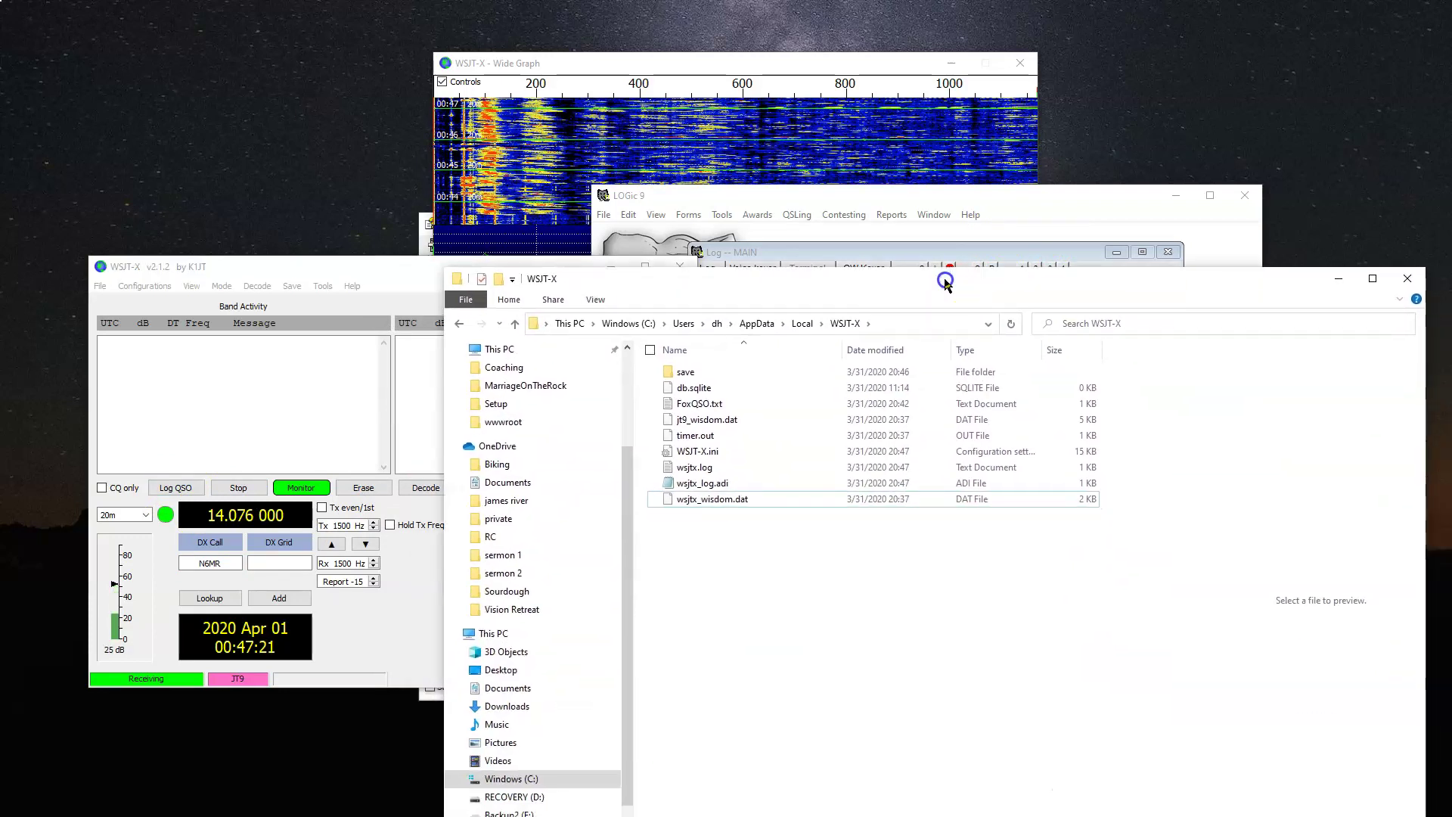
pyautogui.rightClick(700, 486)
pyautogui.doubleClick(700, 485)
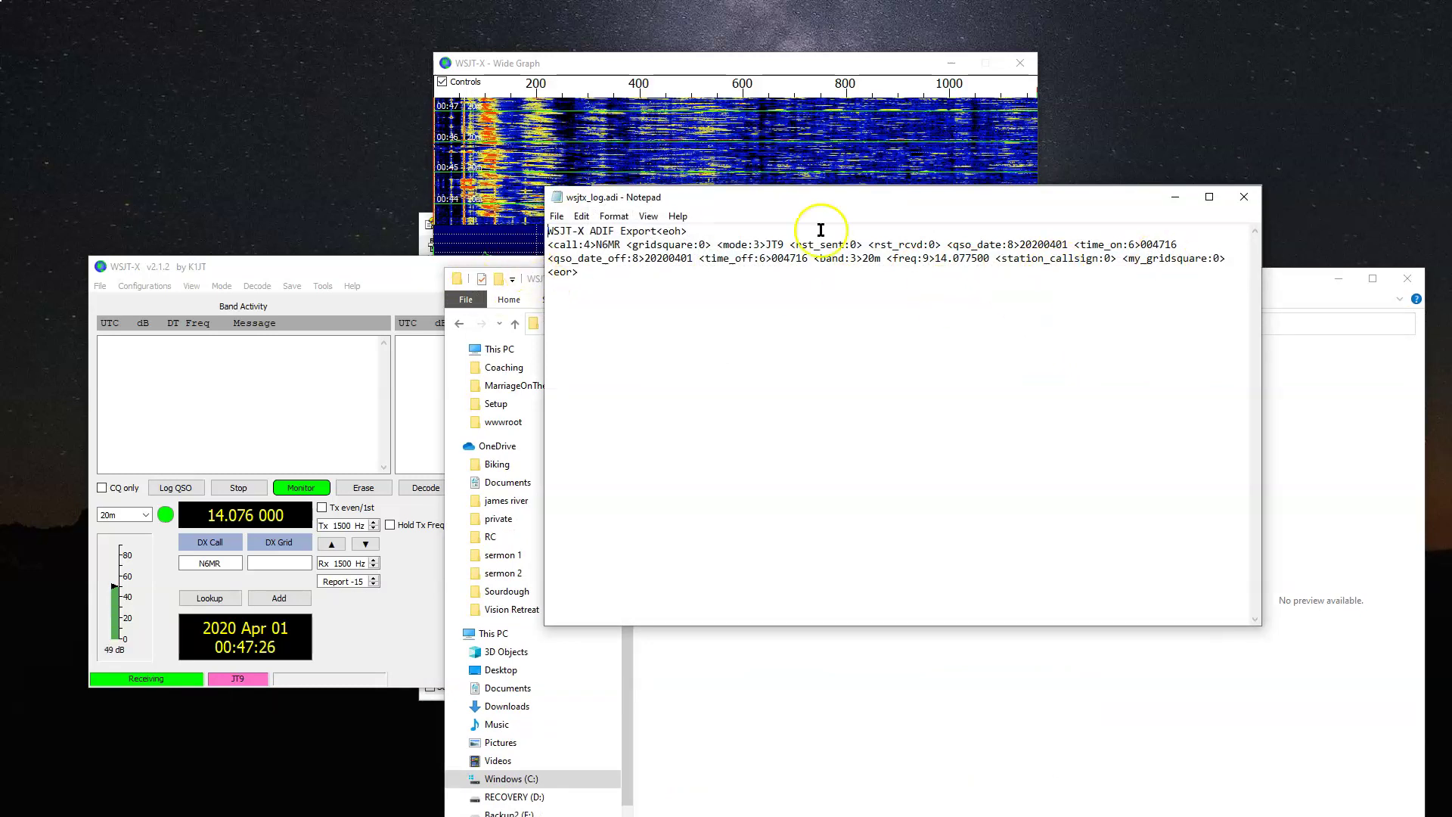
pyautogui.click(1240, 207)
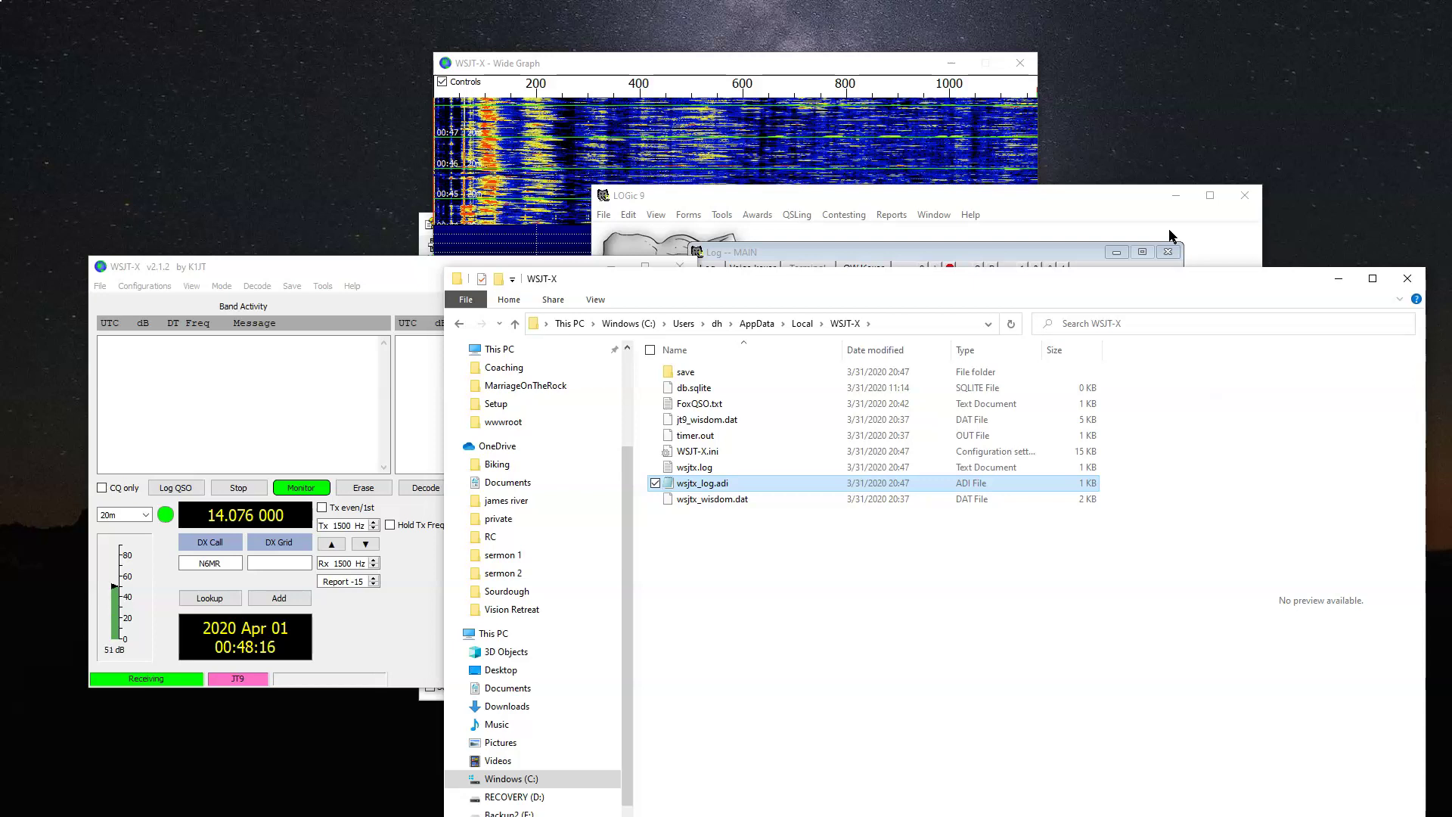
# Switch to LOGic and clear the wsjtx_log.adi path from the first Auto ADIF logging slot in the log form setup
pyautogui.click(179, 755)
pyautogui.click(29, 778)
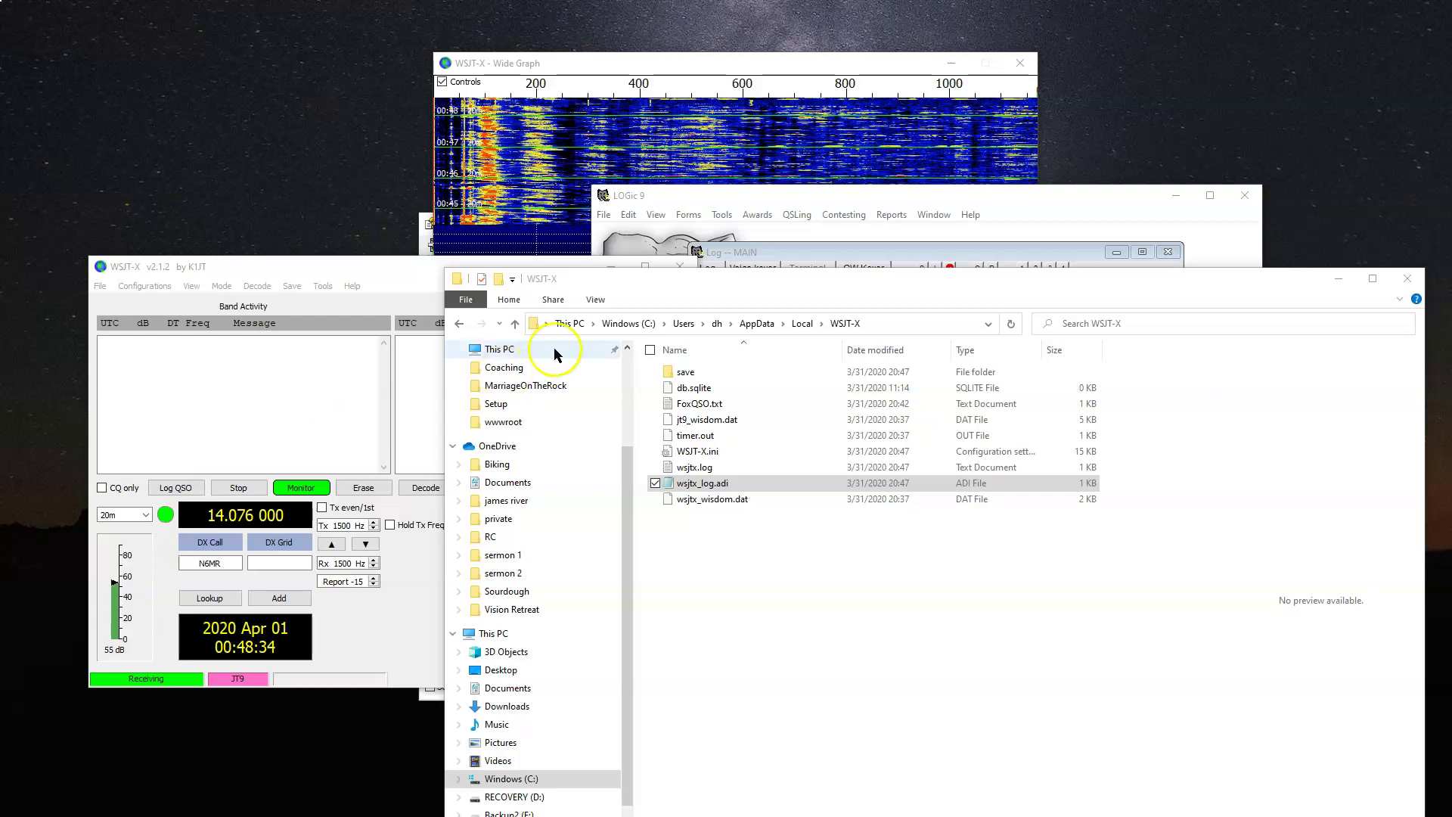
pyautogui.click(772, 252)
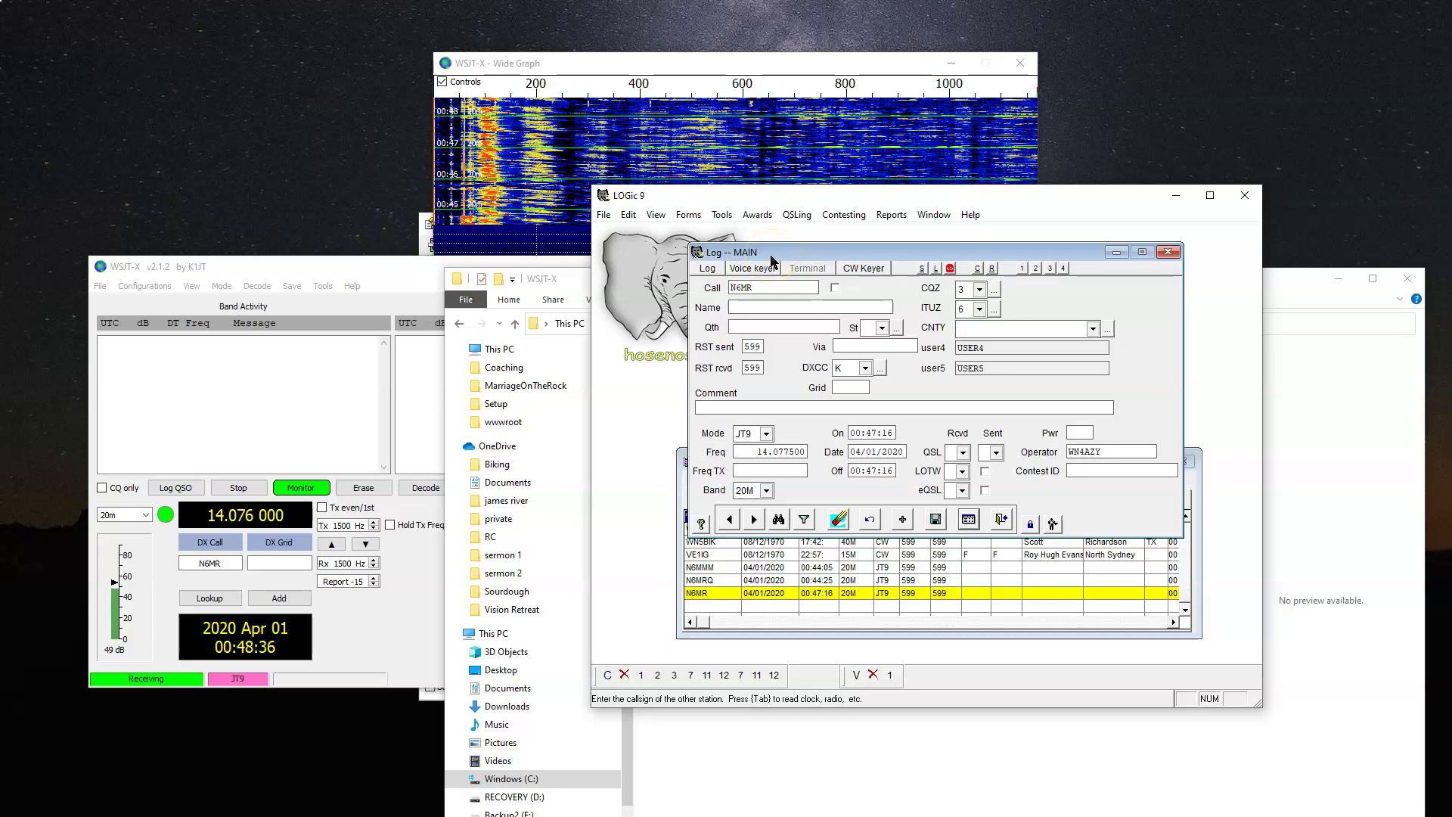
pyautogui.click(706, 270)
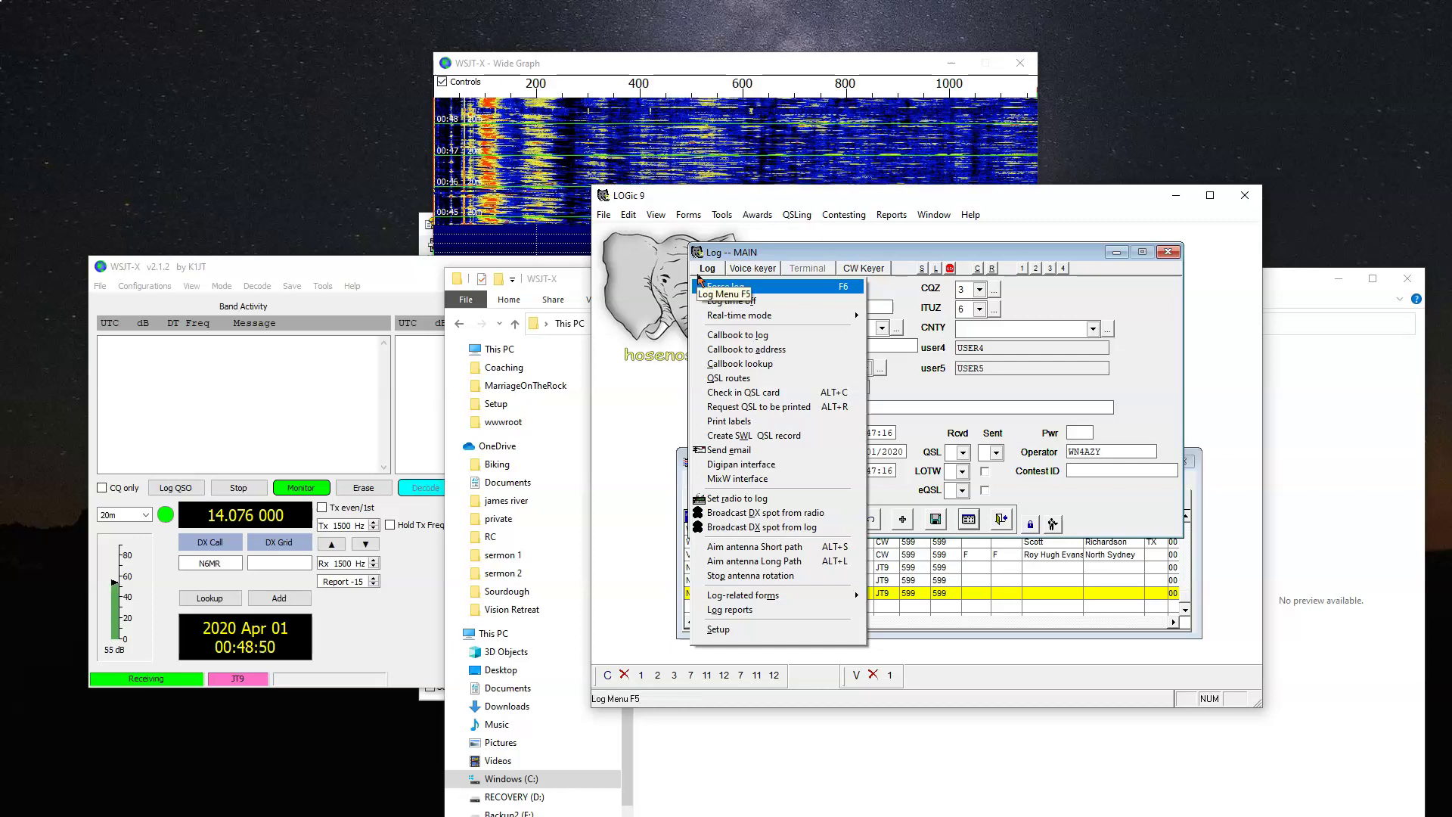
pyautogui.moveTo(756, 314)
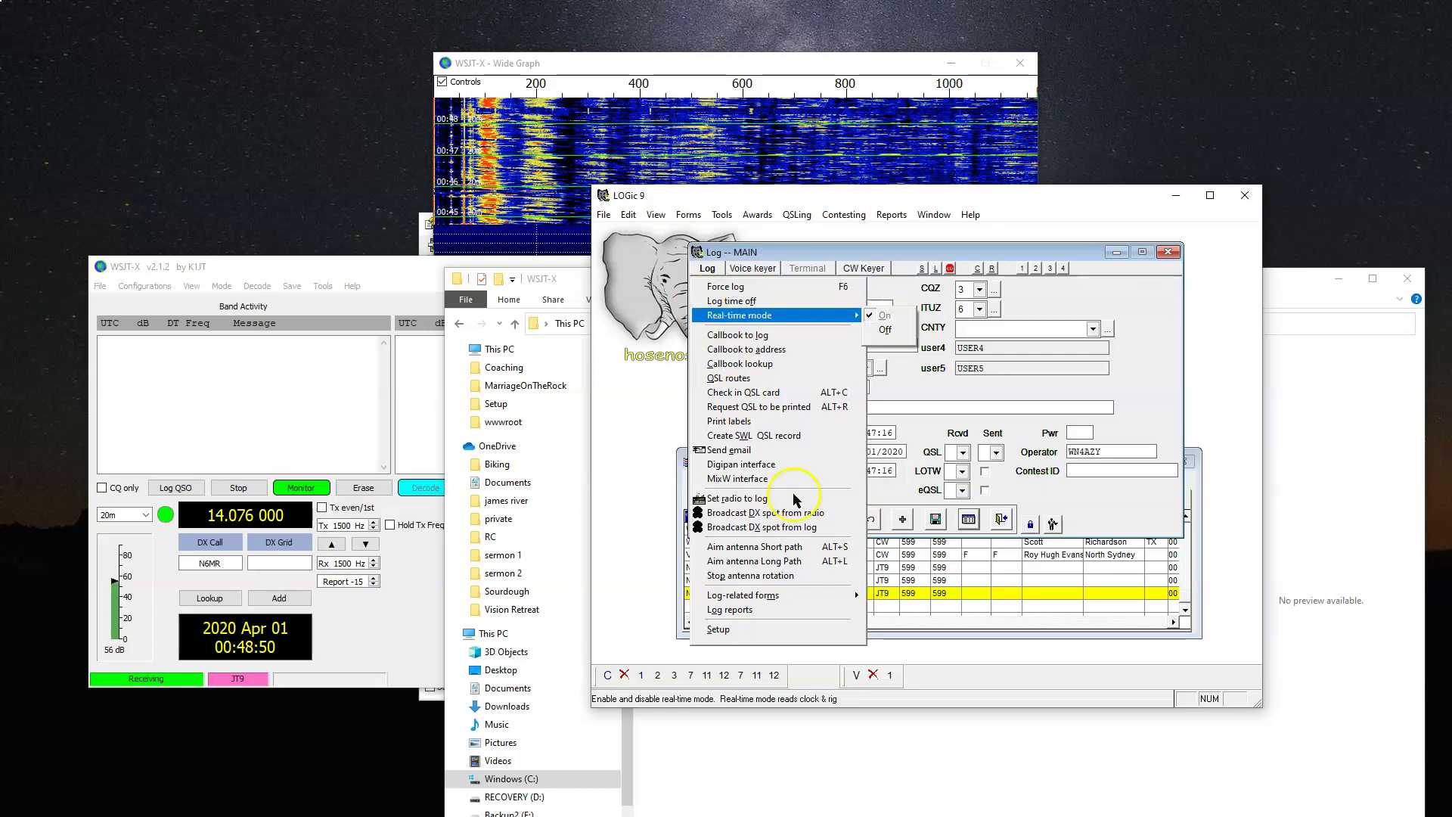
pyautogui.click(718, 630)
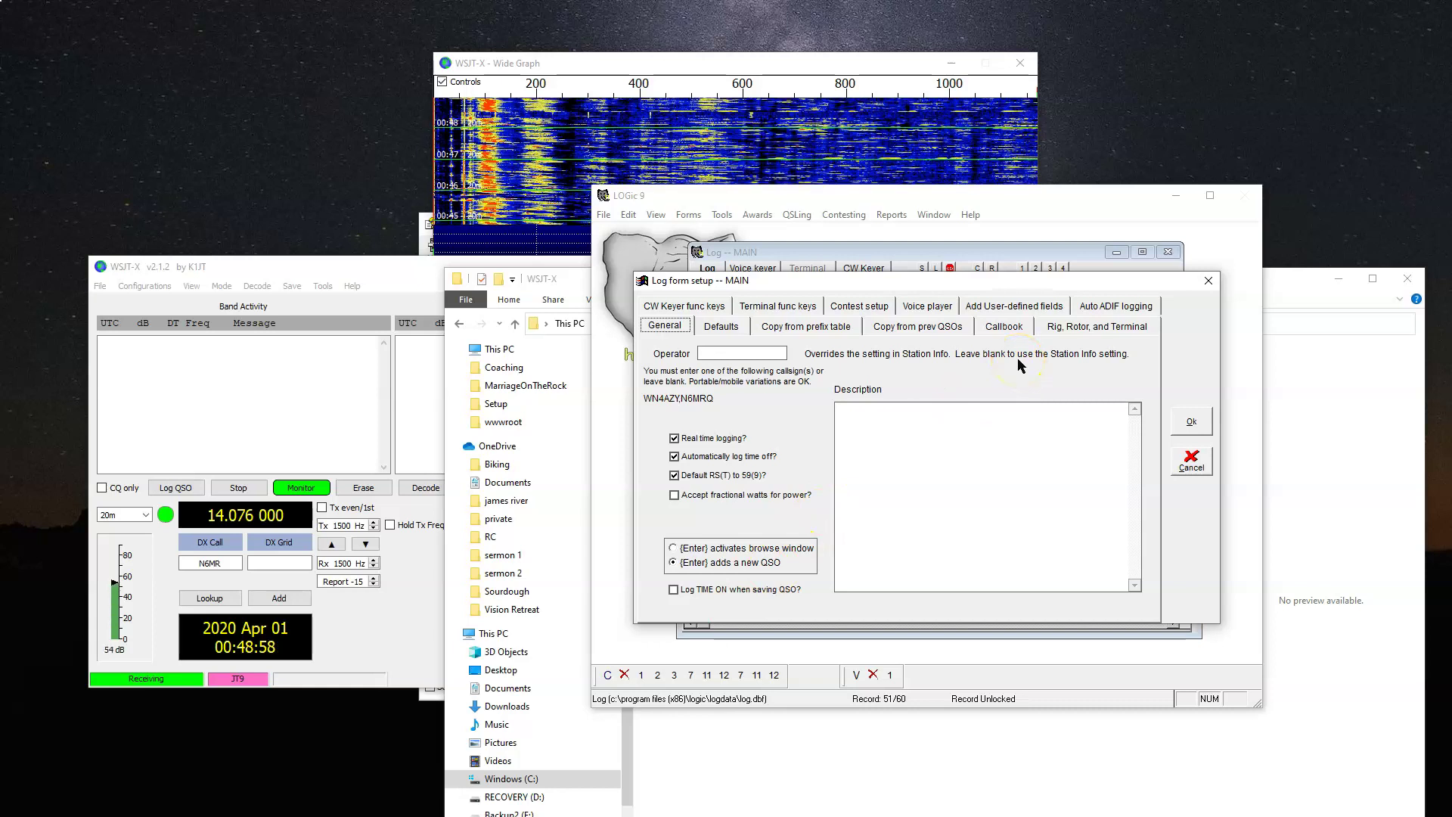
pyautogui.click(1105, 308)
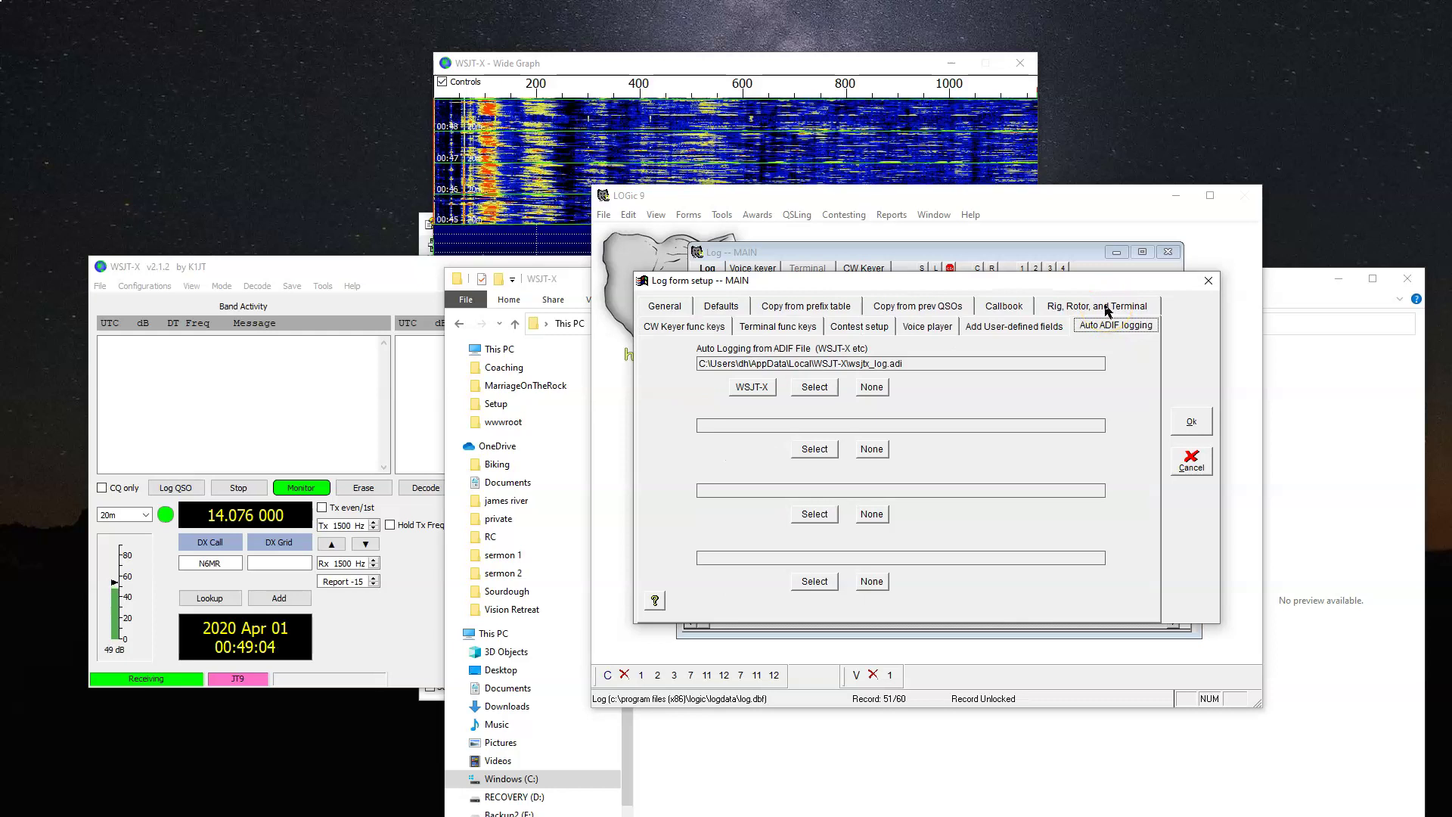
pyautogui.click(903, 364)
pyautogui.click(872, 387)
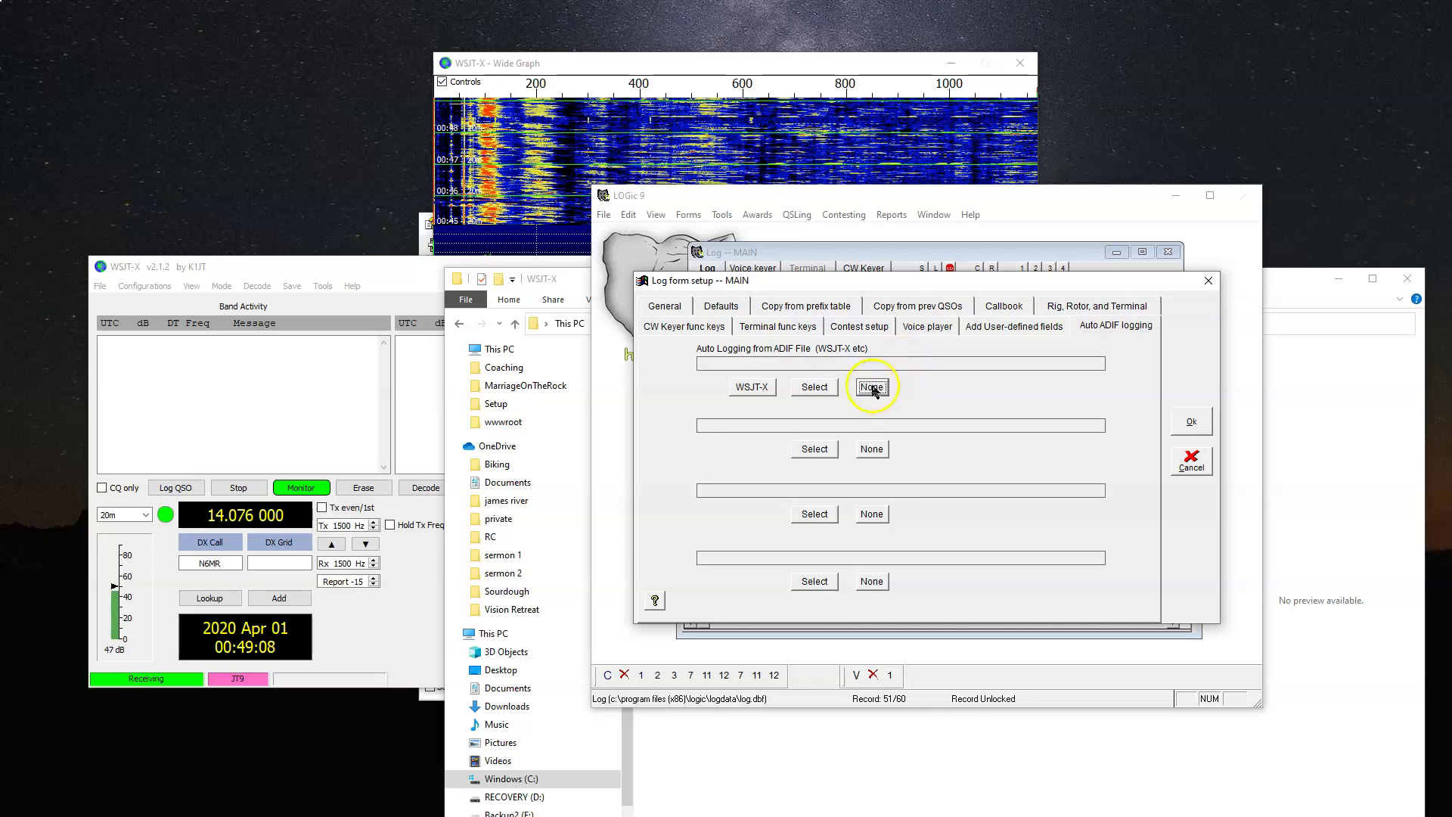
pyautogui.click(814, 386)
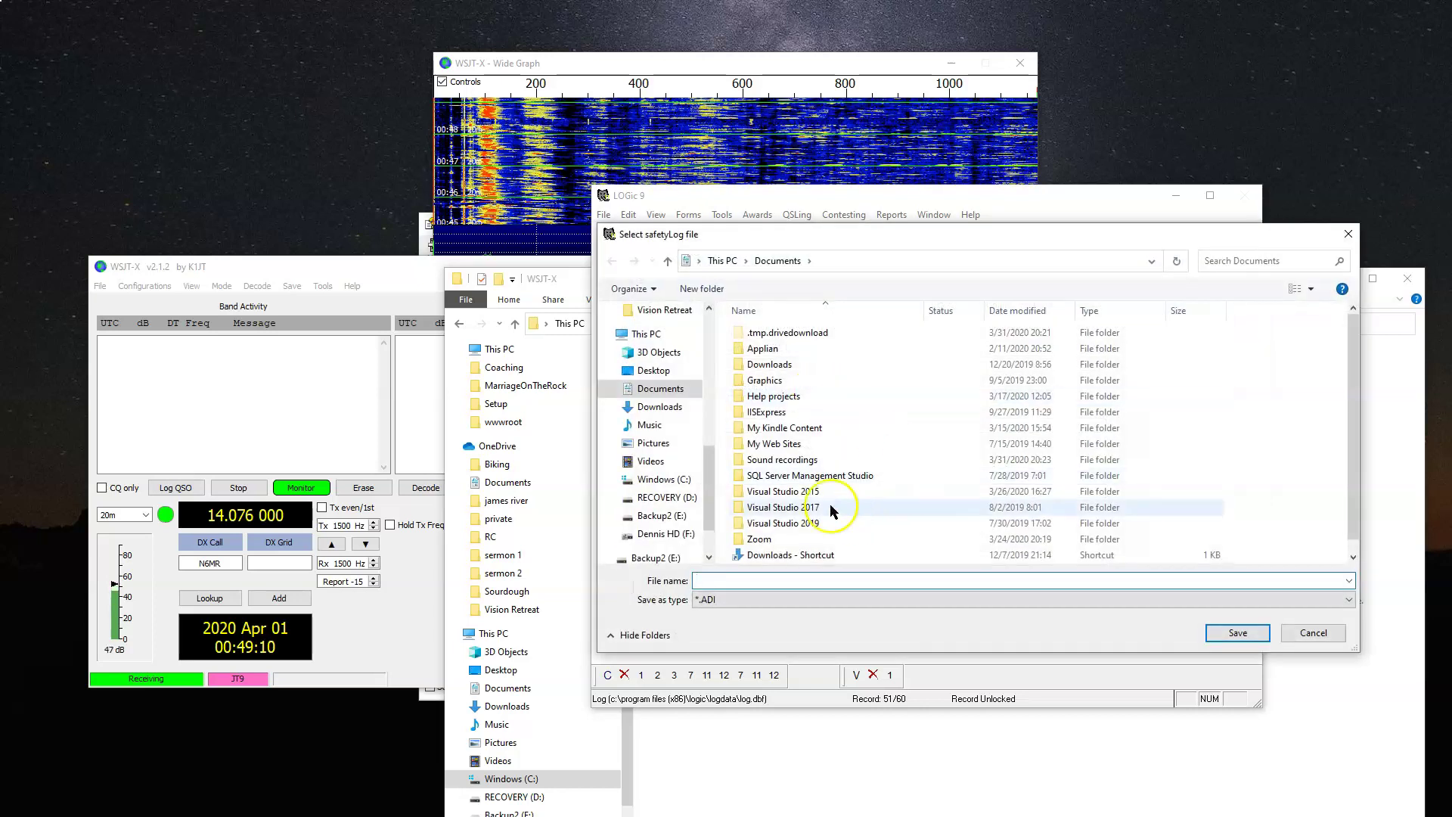
pyautogui.scroll(-2, 680, 541)
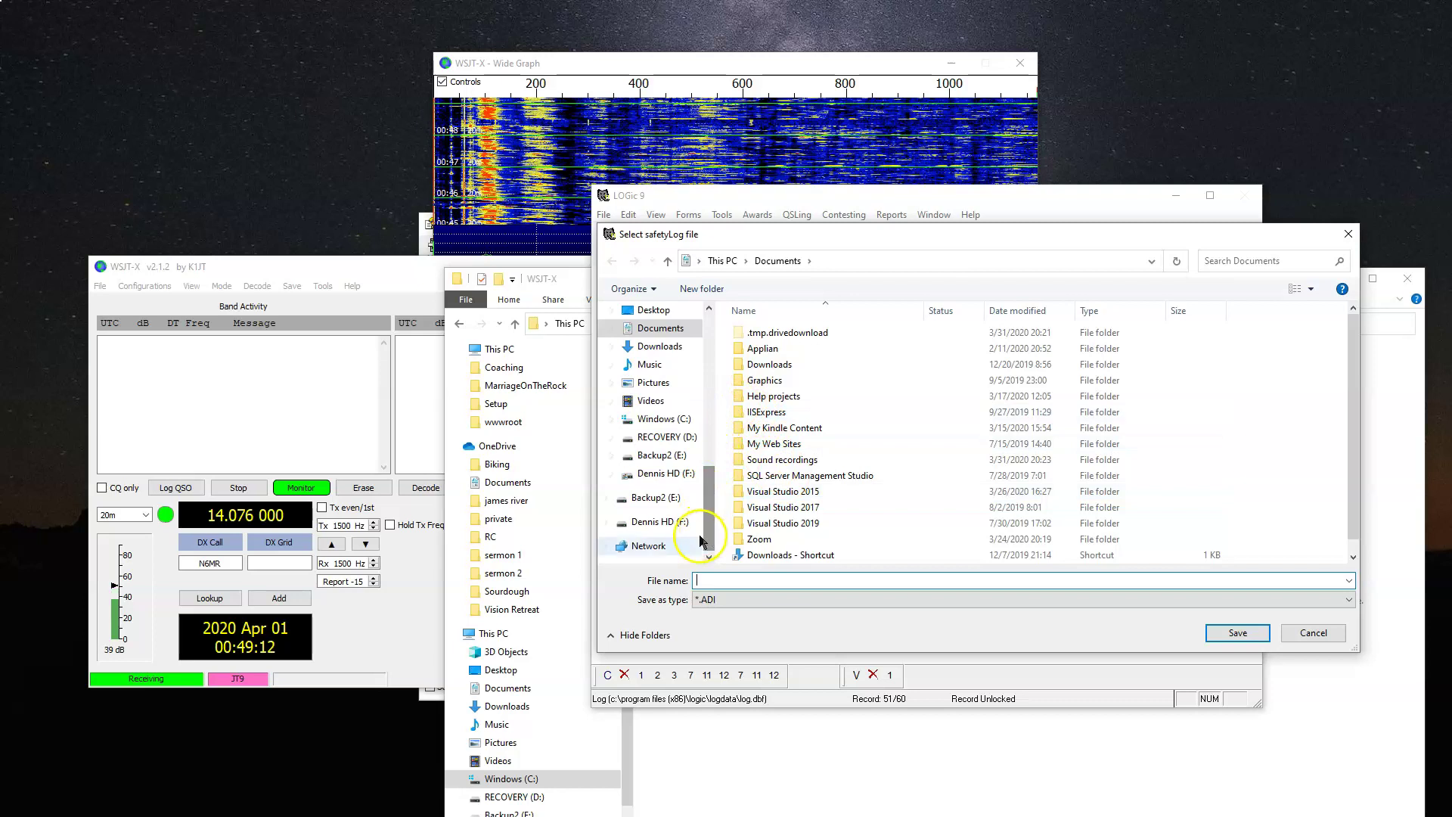
pyautogui.click(655, 546)
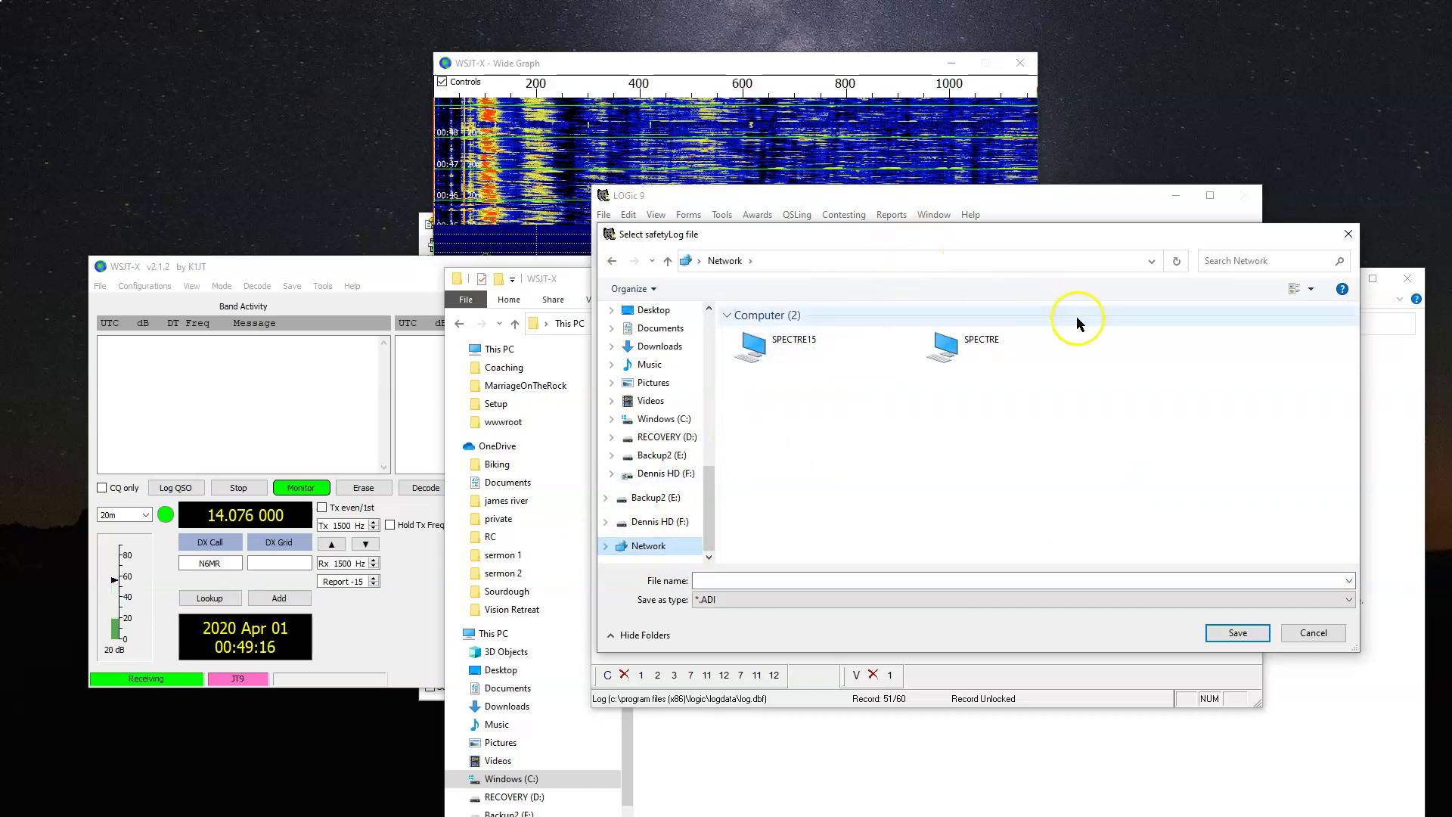
pyautogui.click(1346, 236)
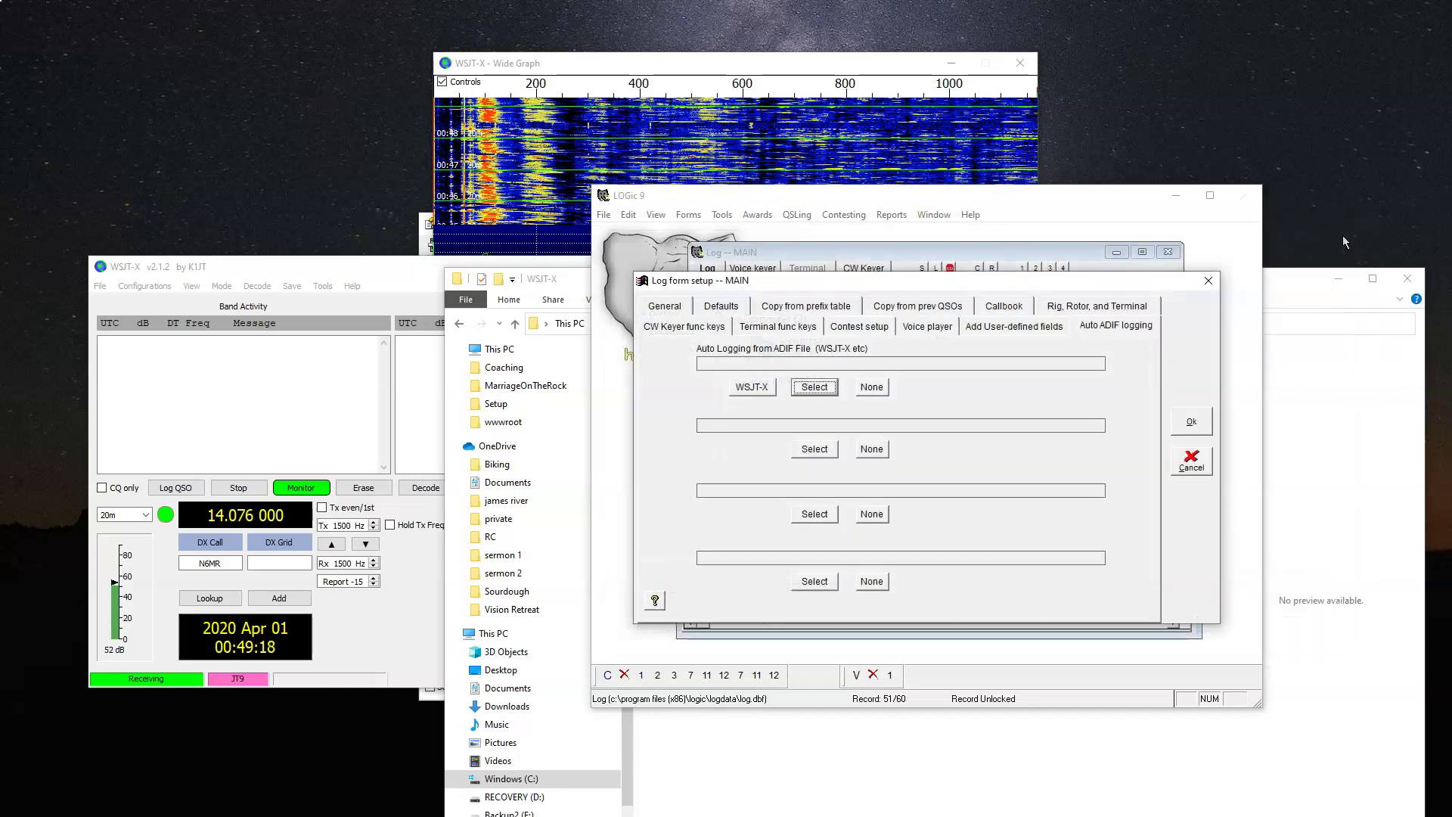
# Start selecting an ADIF file for the first Auto ADIF logging slot and go to the C:\ drive
pyautogui.click(816, 388)
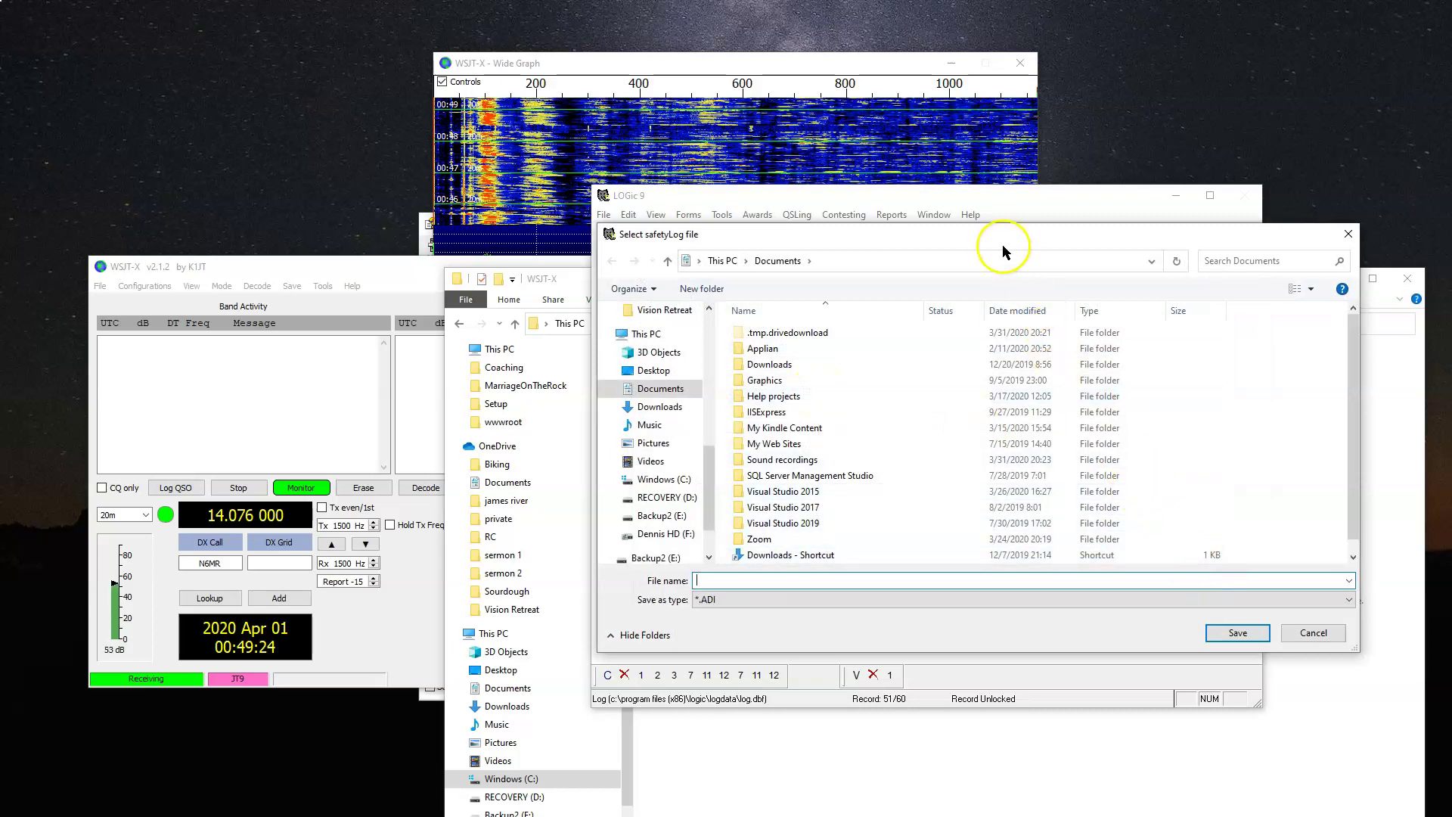
pyautogui.moveTo(998, 238); pyautogui.dragTo(1017, 289)
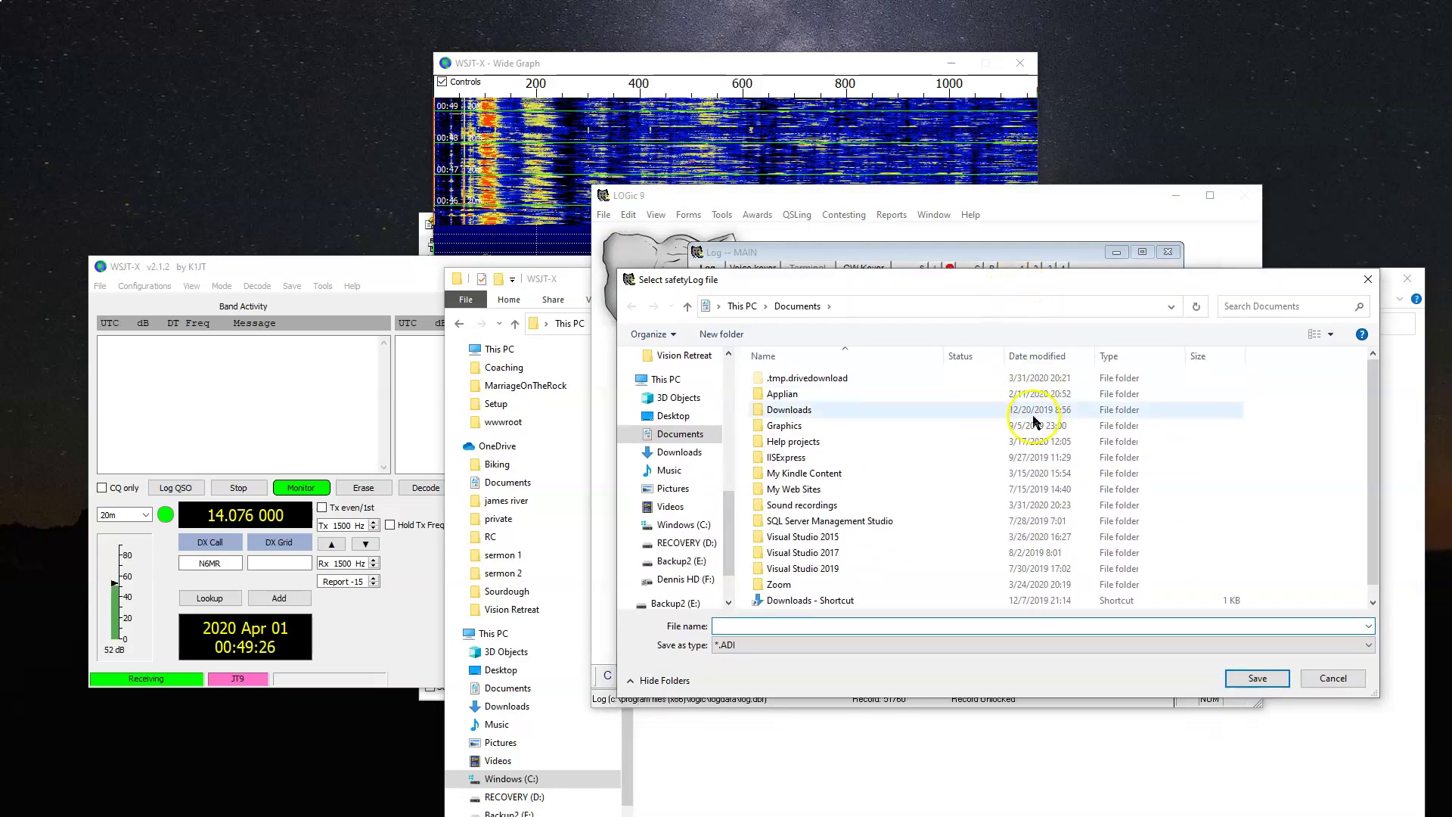
pyautogui.scroll(-1, 808, 539)
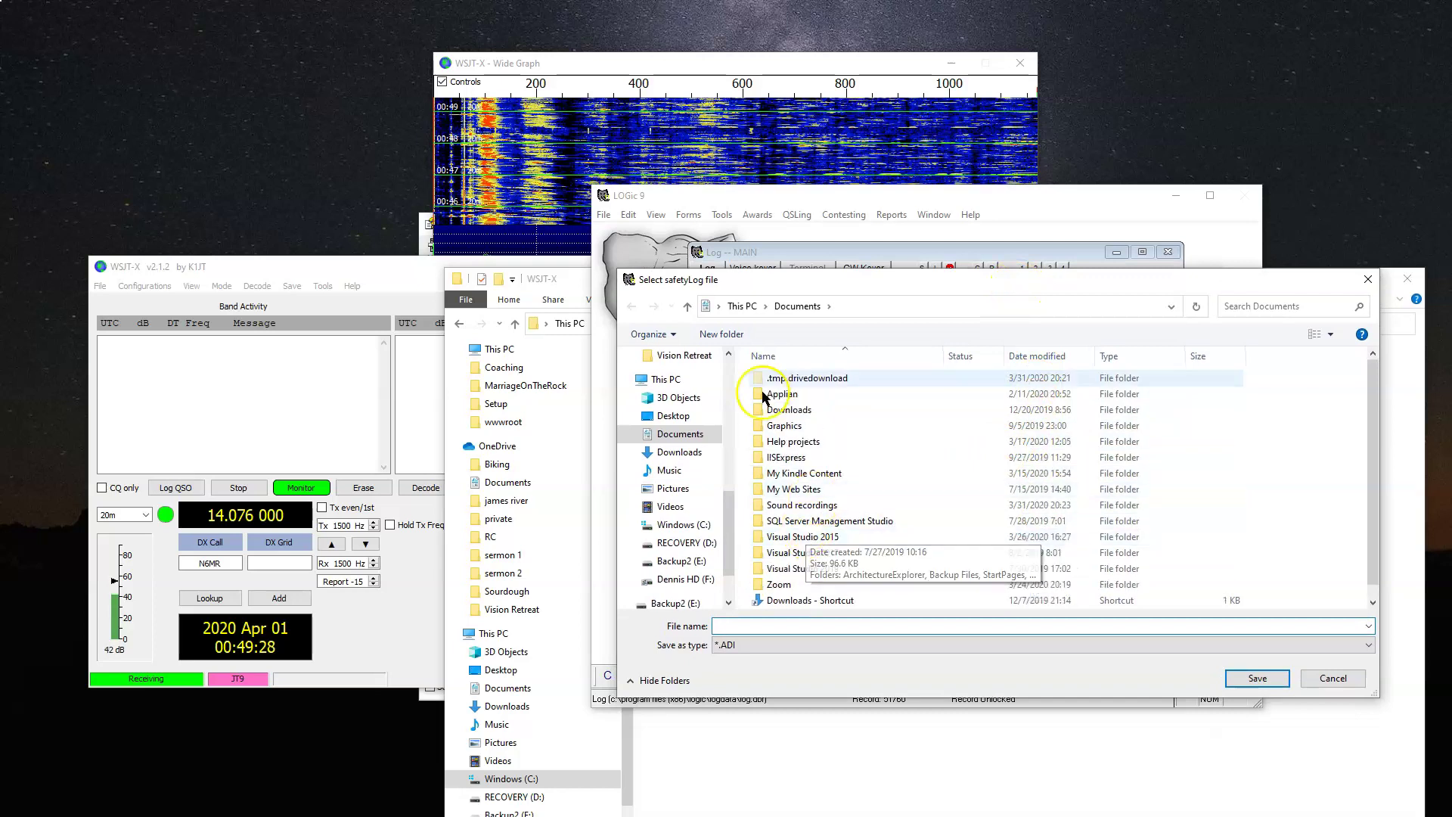
pyautogui.click(743, 305)
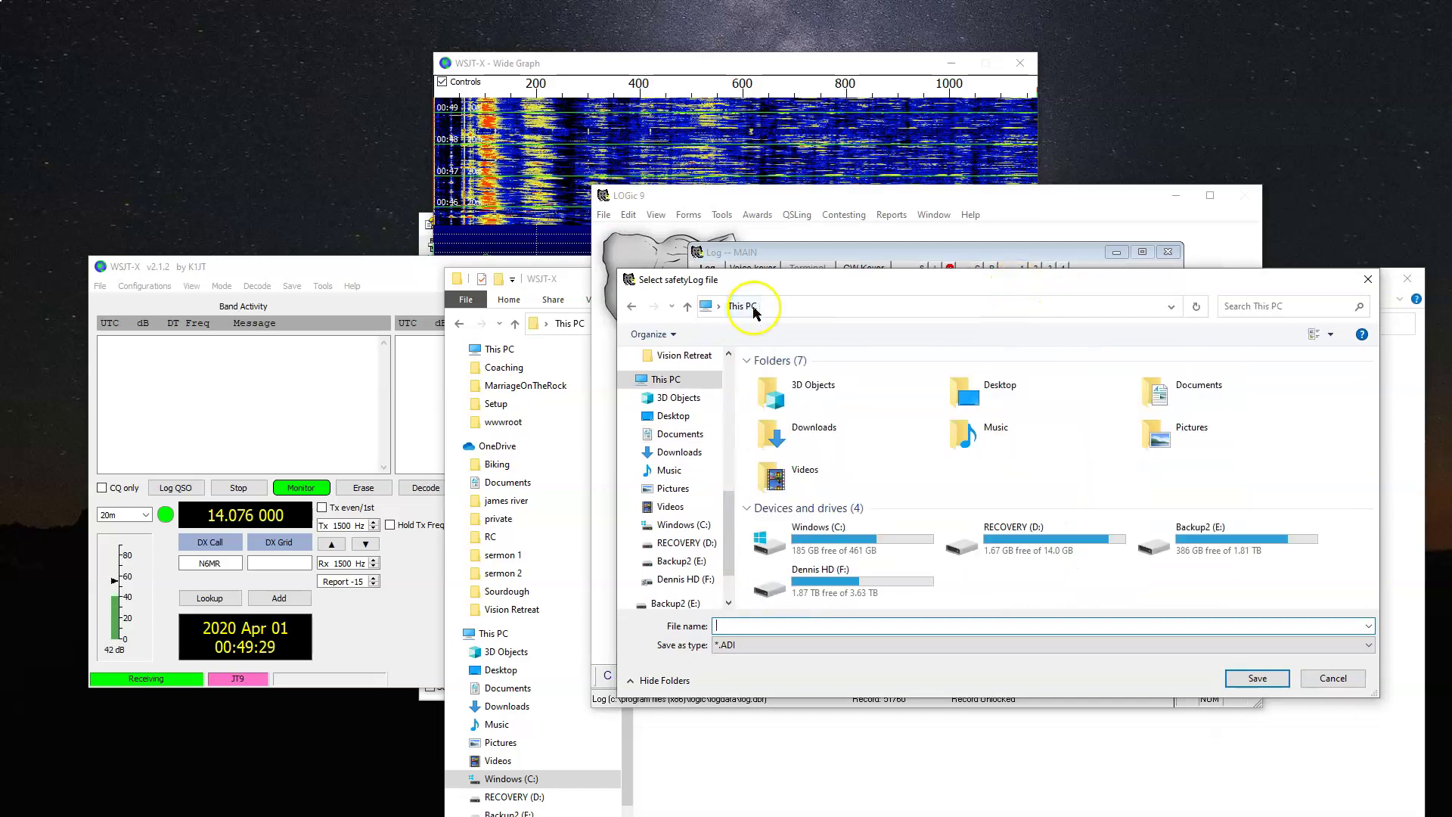
pyautogui.click(821, 305)
pyautogui.write('c')
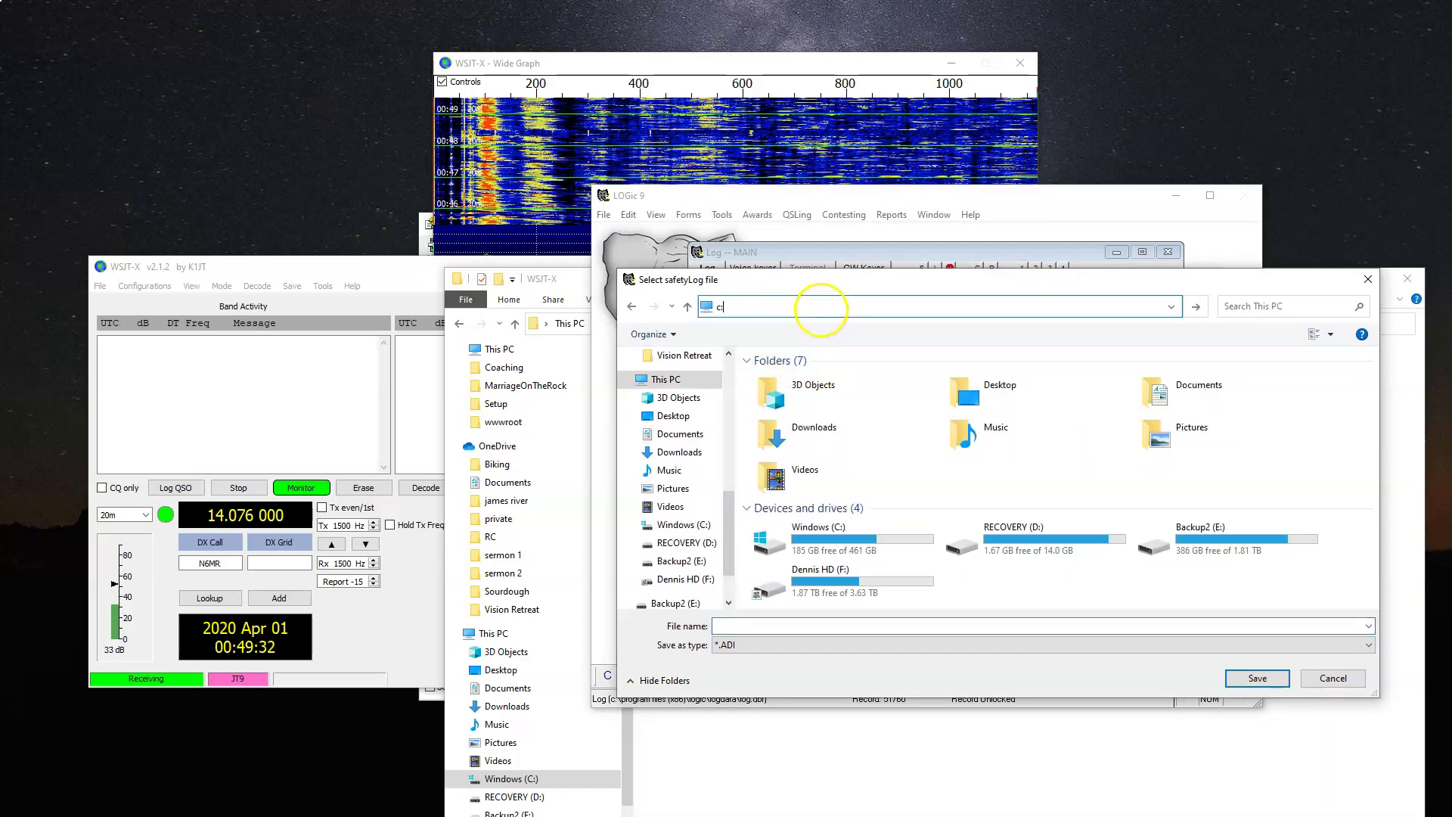
pyautogui.write(':\\')
pyautogui.press('Return')
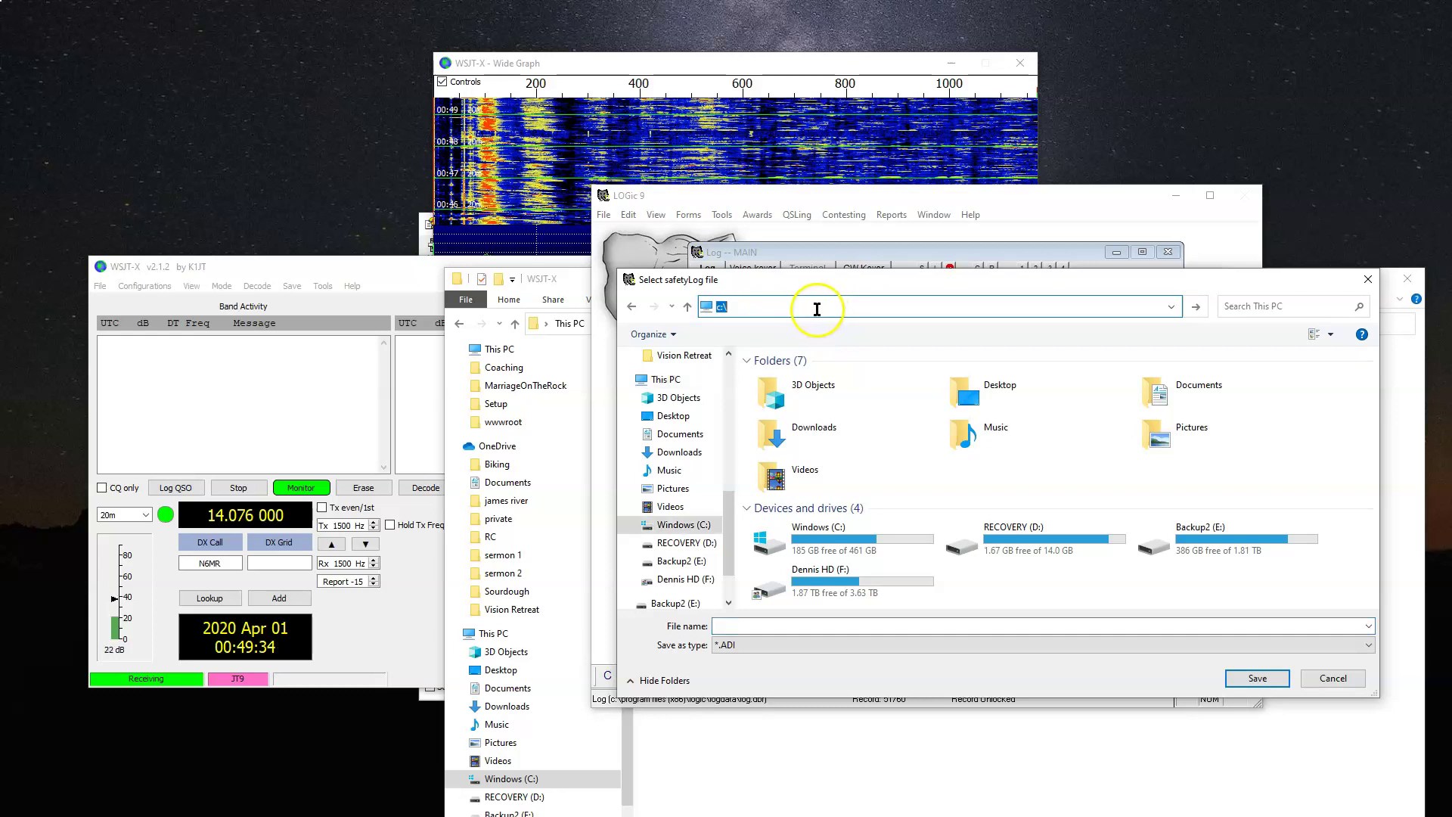
# Browse through Users and the account's profile to AppData\Local\WSJT-X and choose wsjtx_log.adi as the auto-logging file
pyautogui.scroll(-5, 818, 484)
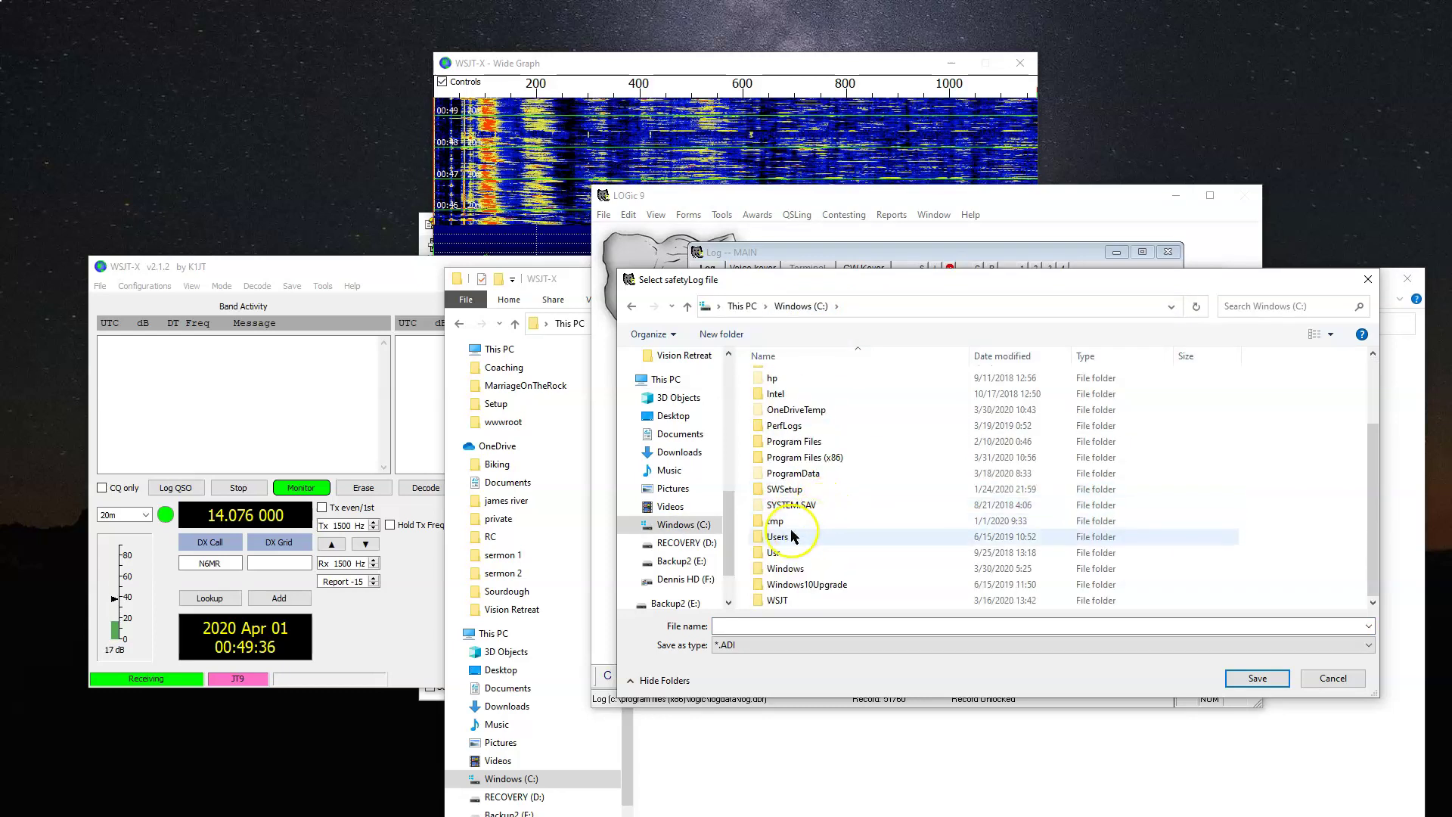
pyautogui.doubleClick(786, 537)
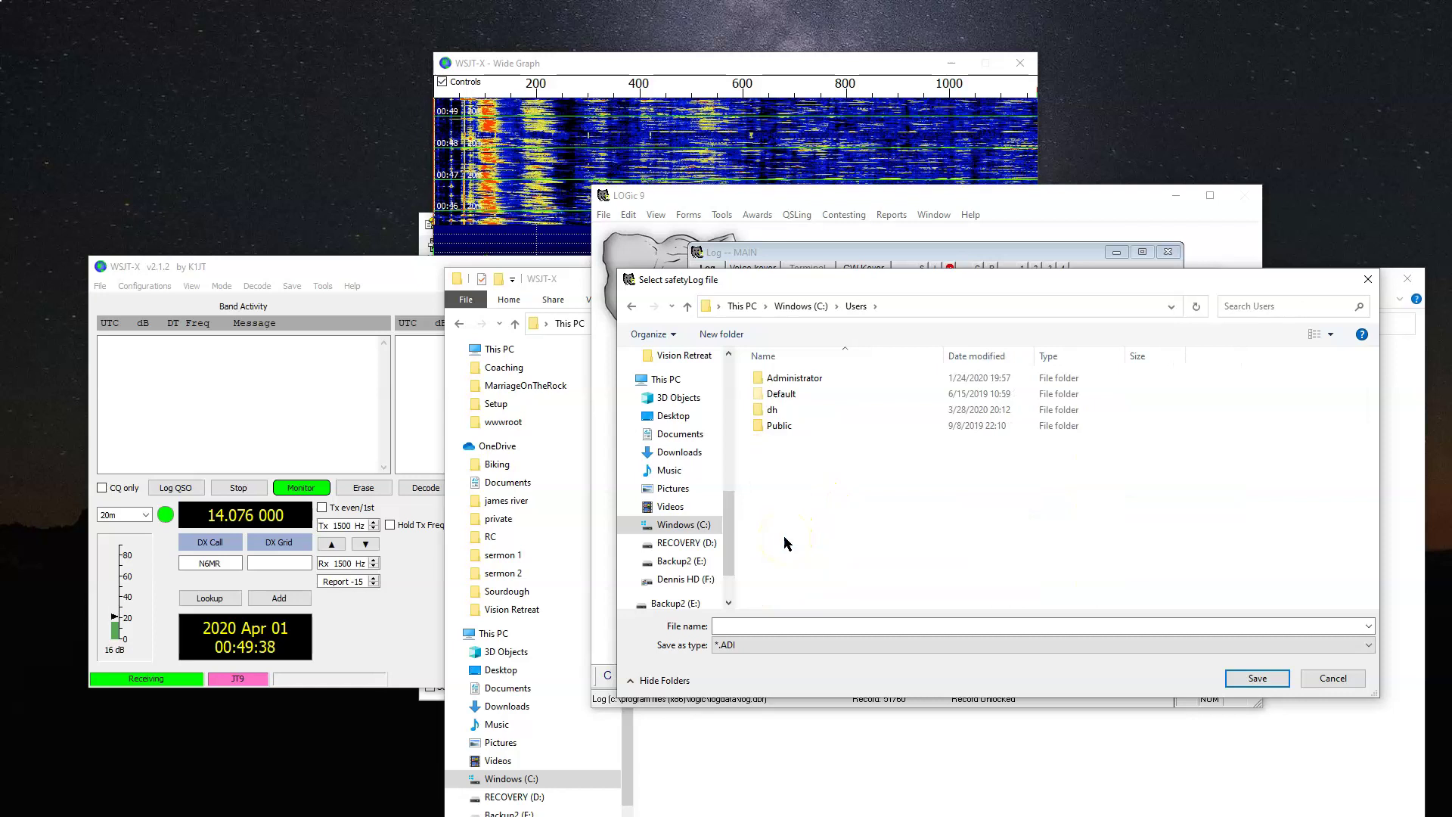
pyautogui.click(784, 409)
pyautogui.doubleClick(783, 409)
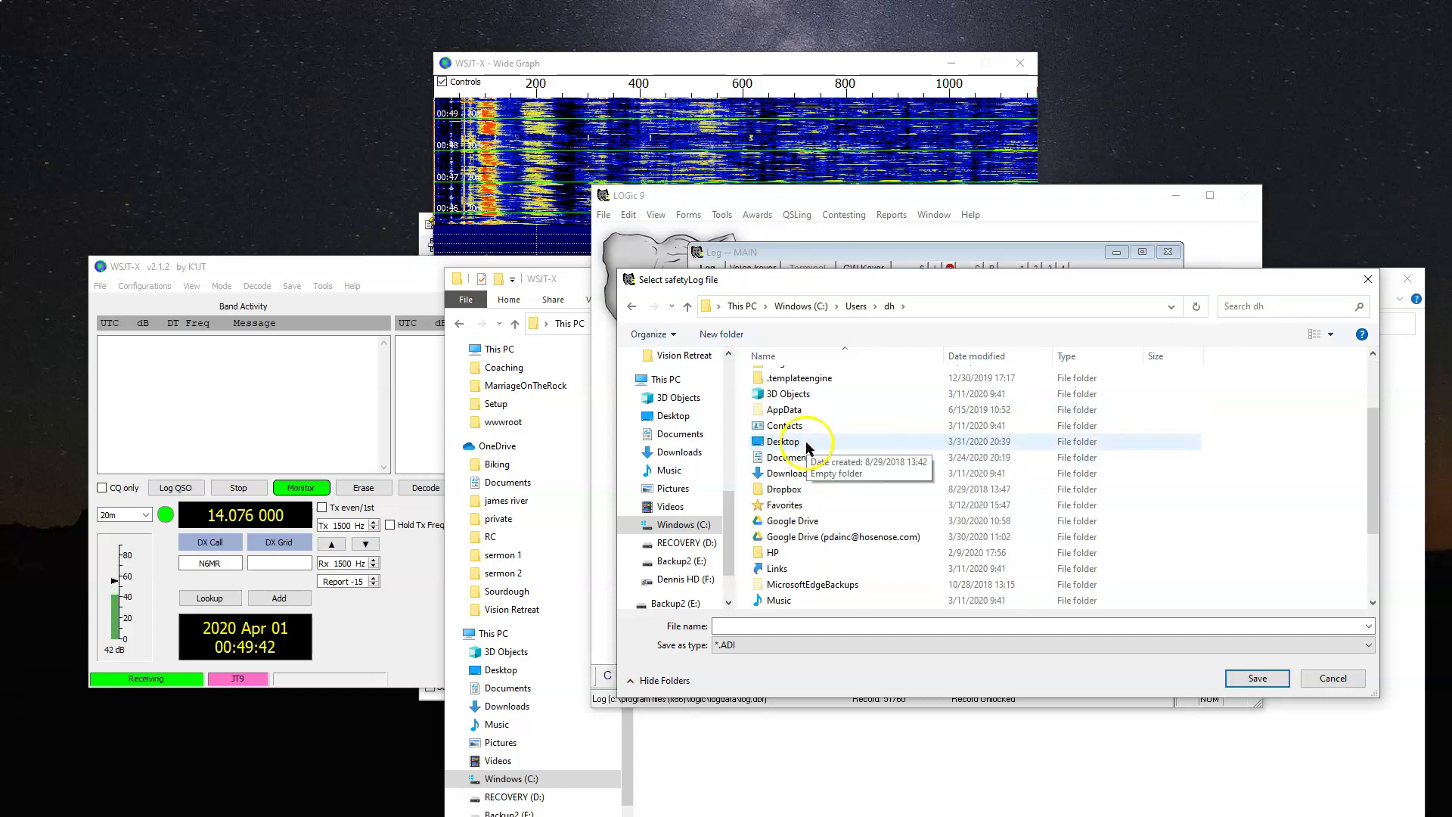
pyautogui.doubleClick(794, 452)
pyautogui.doubleClick(776, 378)
pyautogui.scroll(-8, 822, 446)
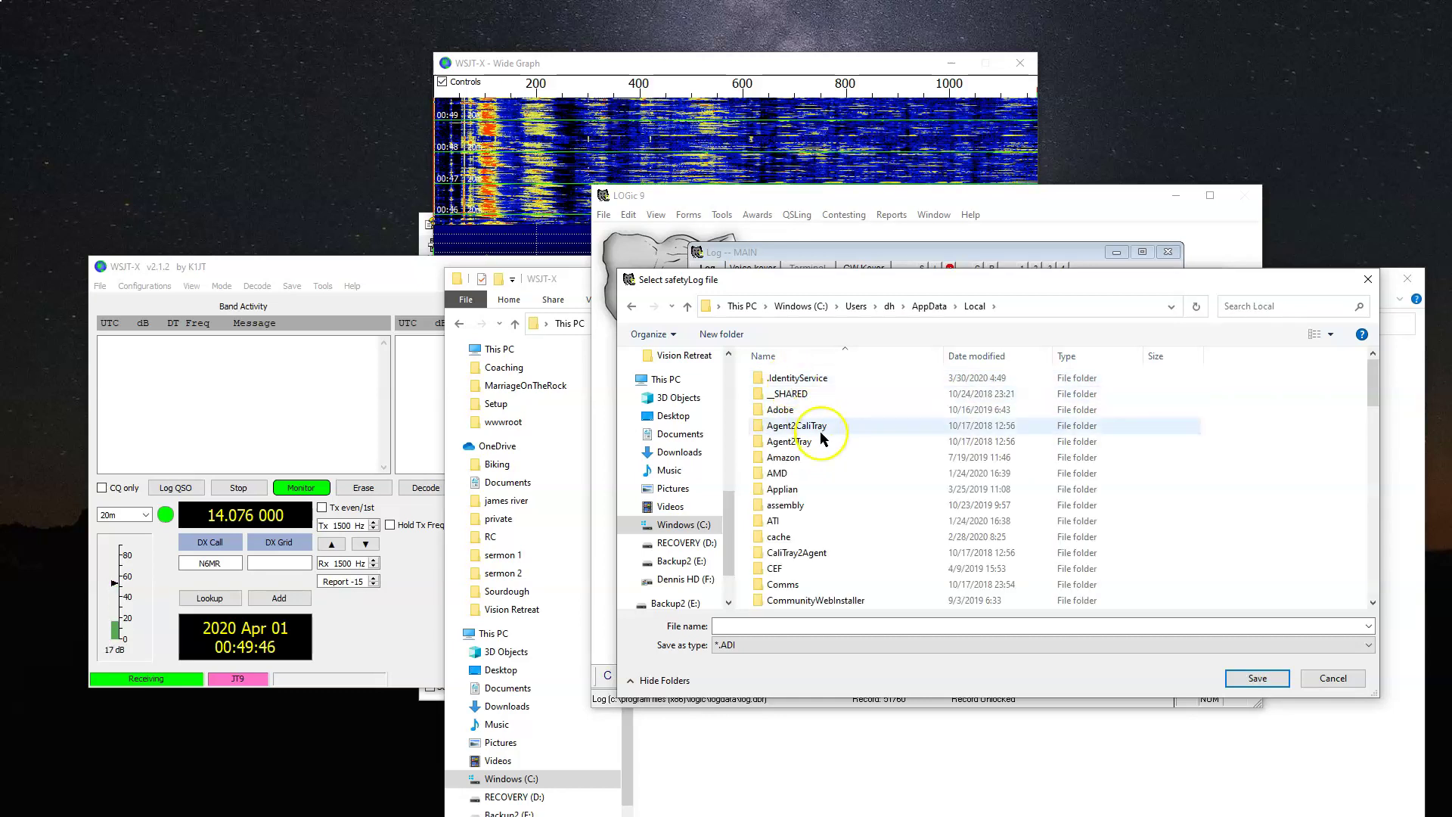
pyautogui.scroll(-3, 820, 441)
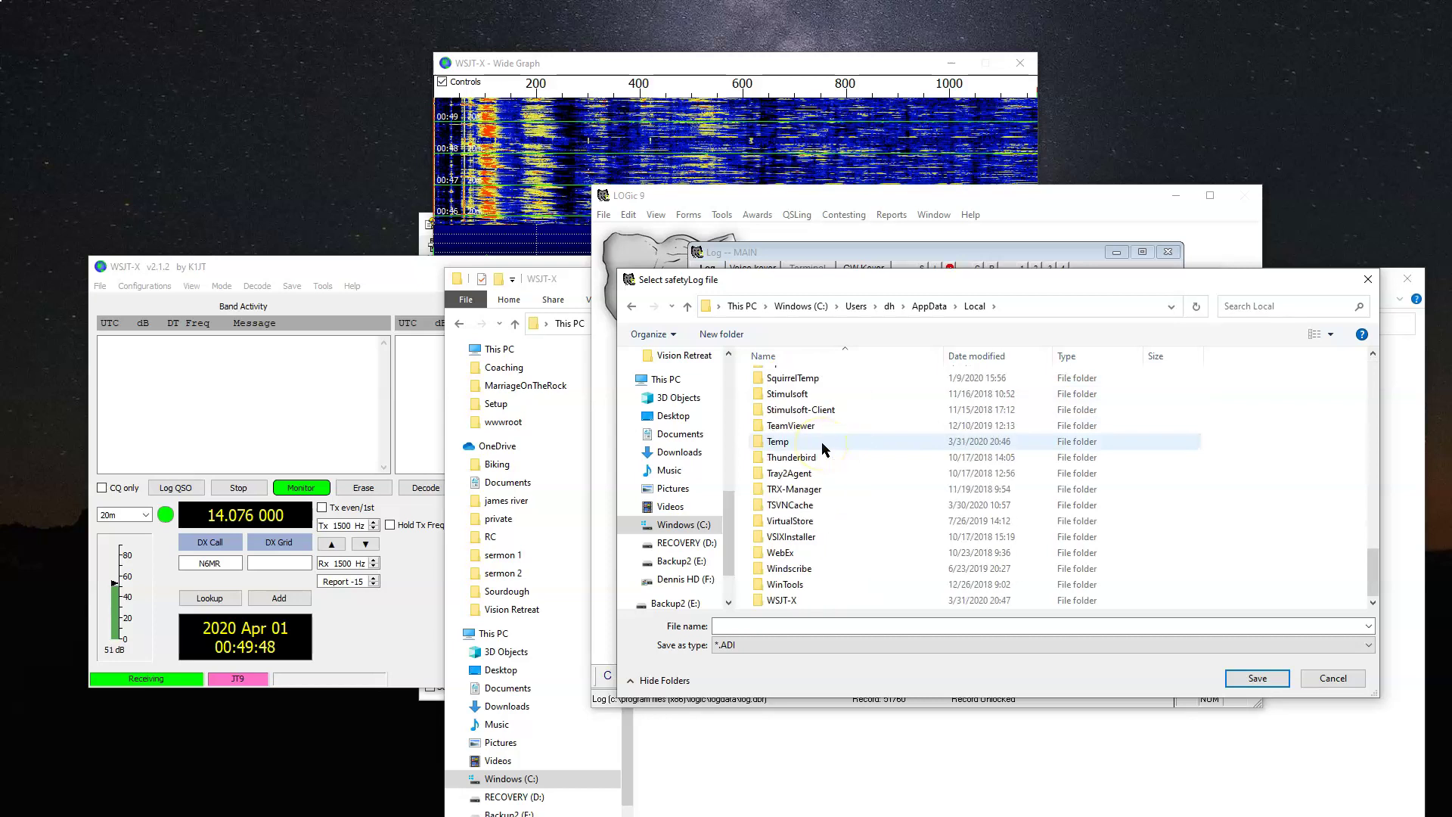
pyautogui.doubleClick(779, 599)
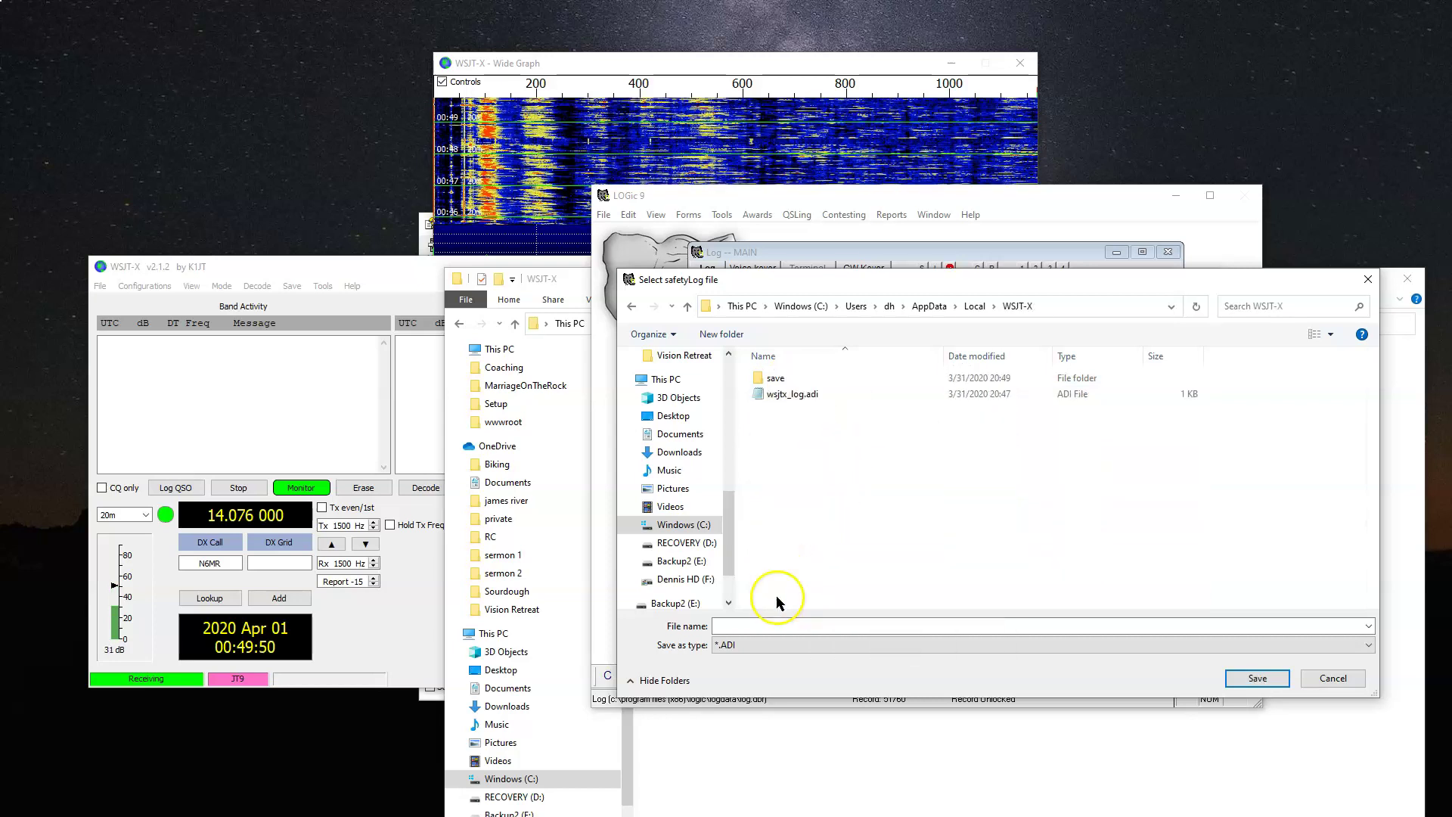
pyautogui.doubleClick(787, 394)
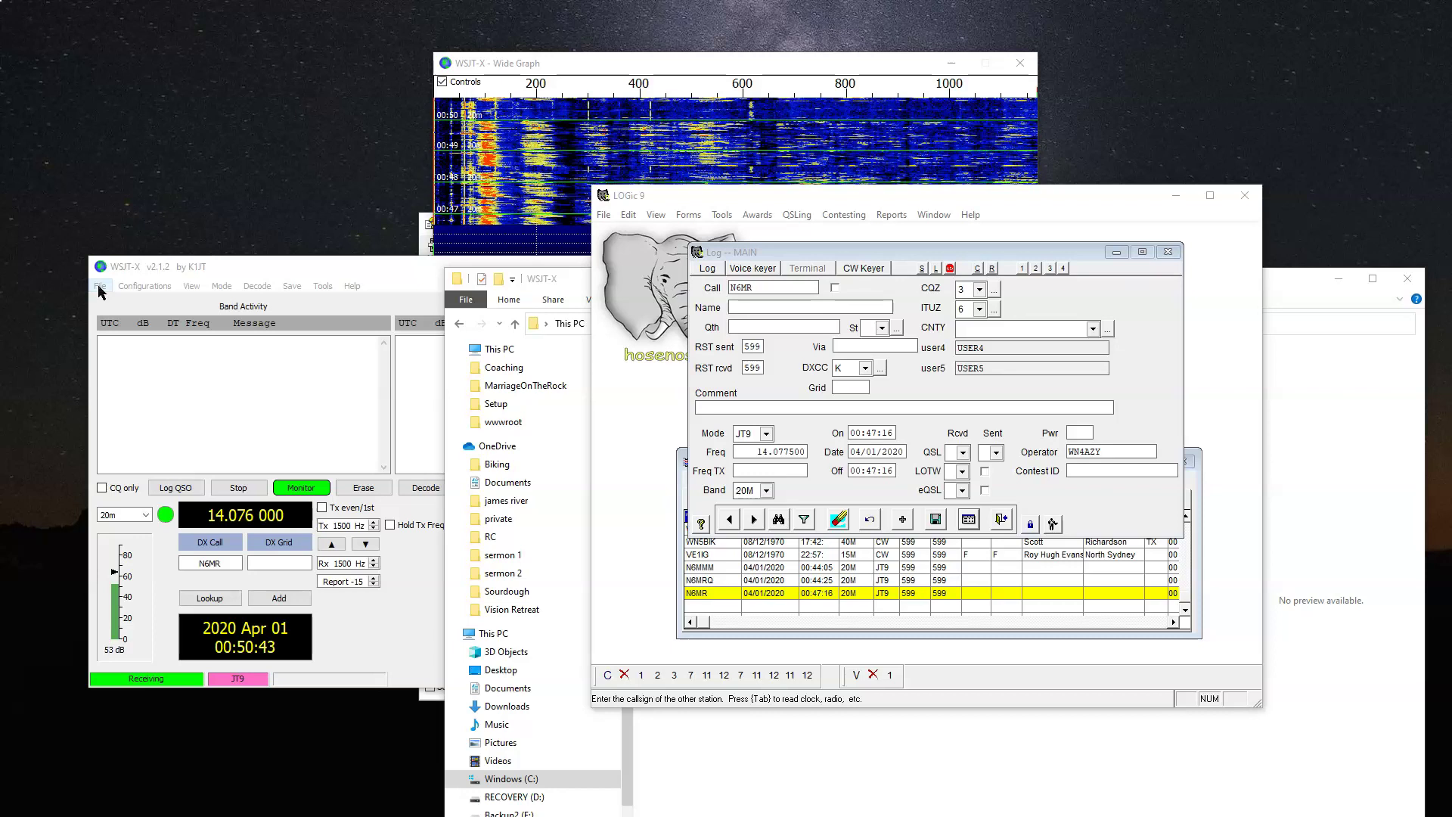
# Switch to WSJT-X, open its log directory, reposition the folder window and open wsjtx_log.adi in Notepad
pyautogui.click(99, 287)
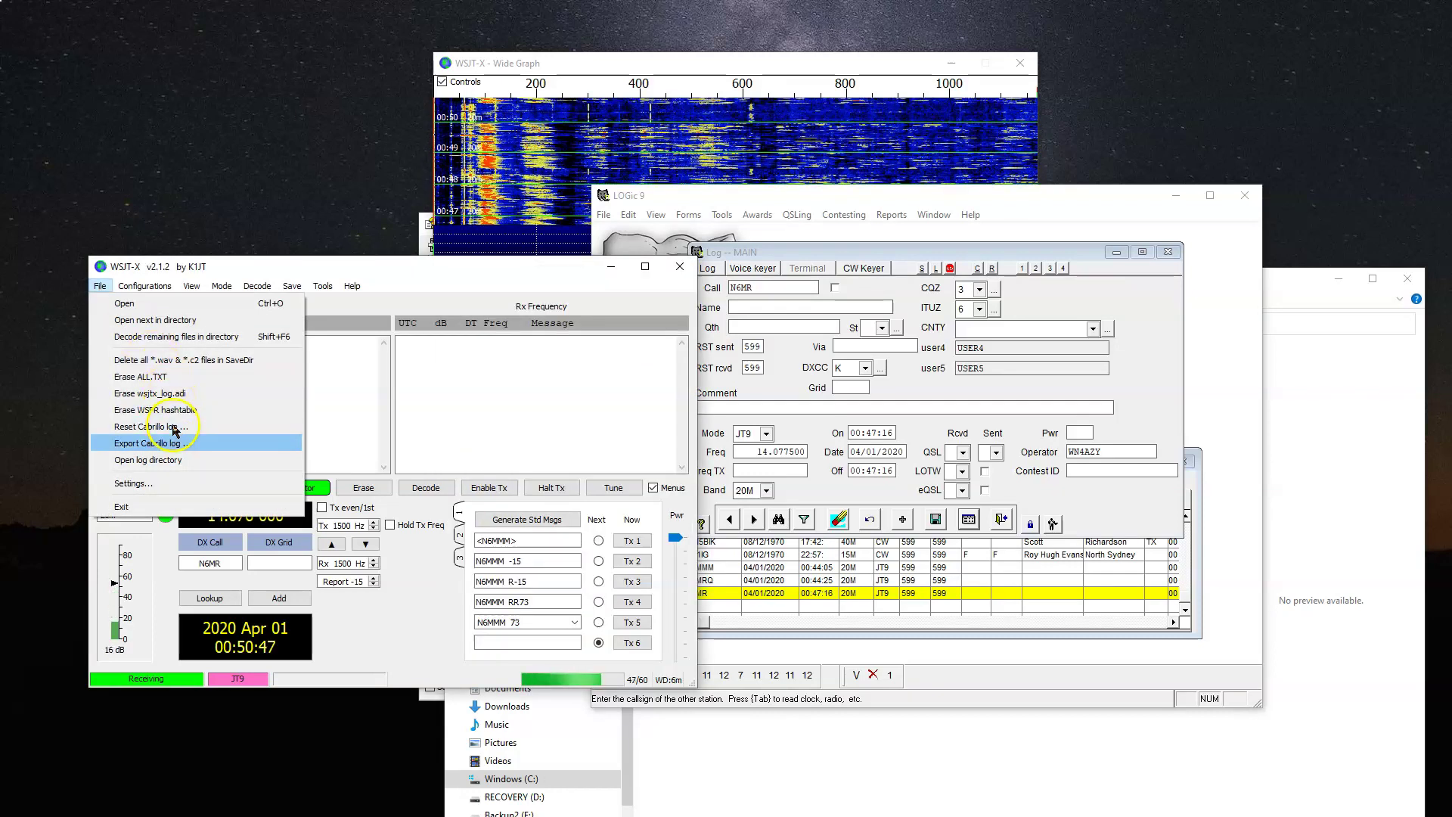
pyautogui.click(179, 459)
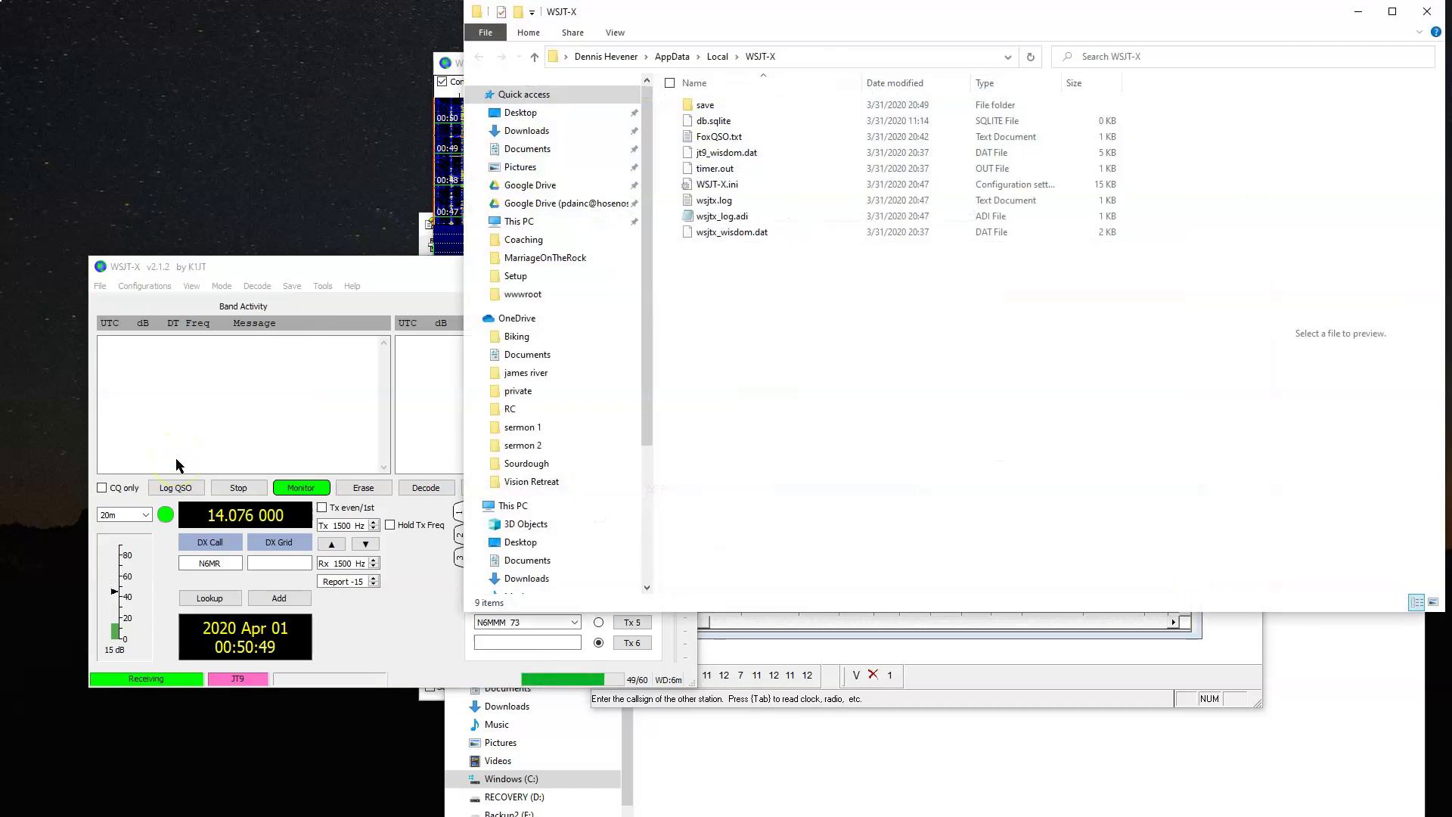
pyautogui.moveTo(729, 10); pyautogui.dragTo(520, 284)
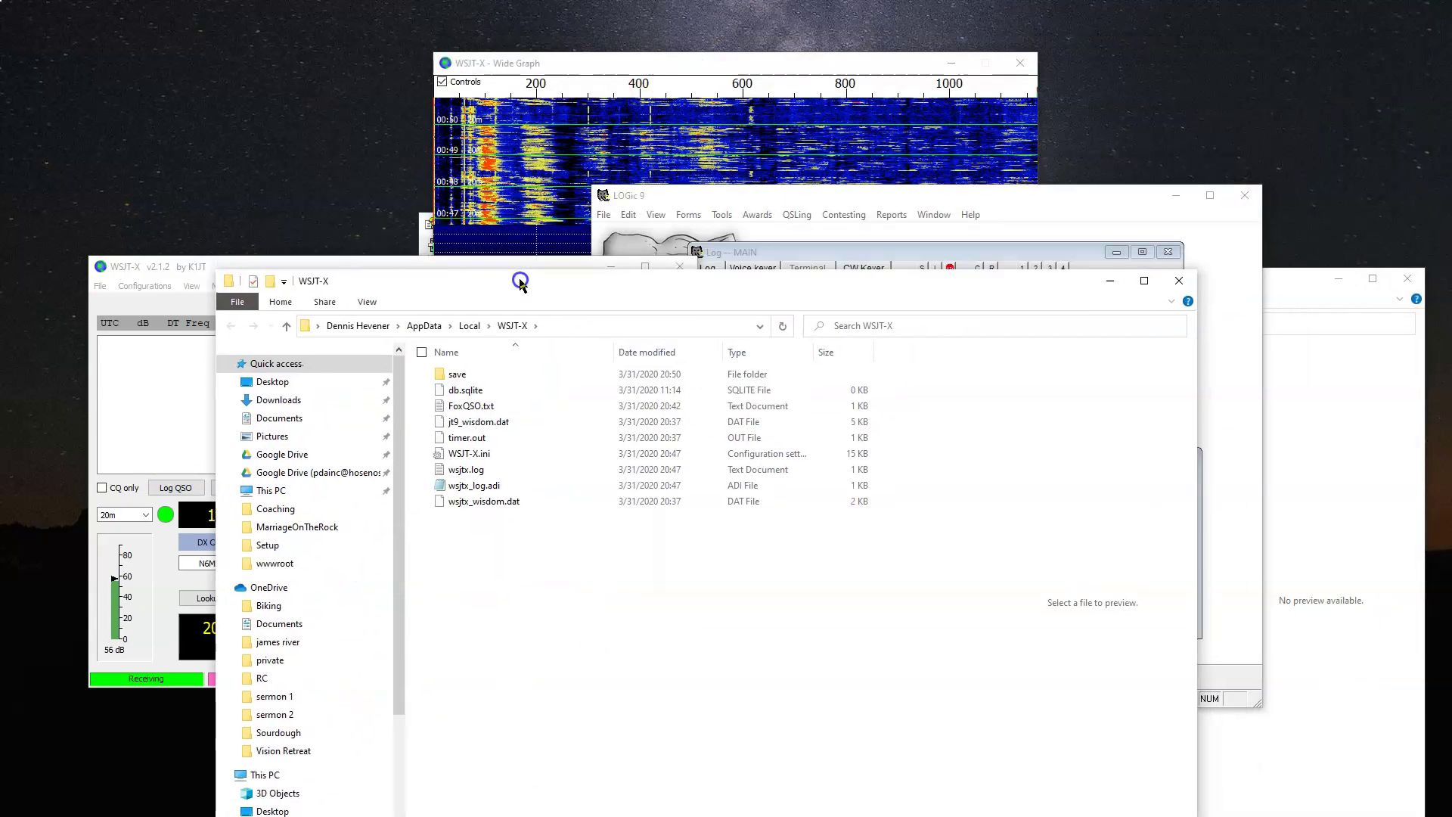
pyautogui.doubleClick(475, 484)
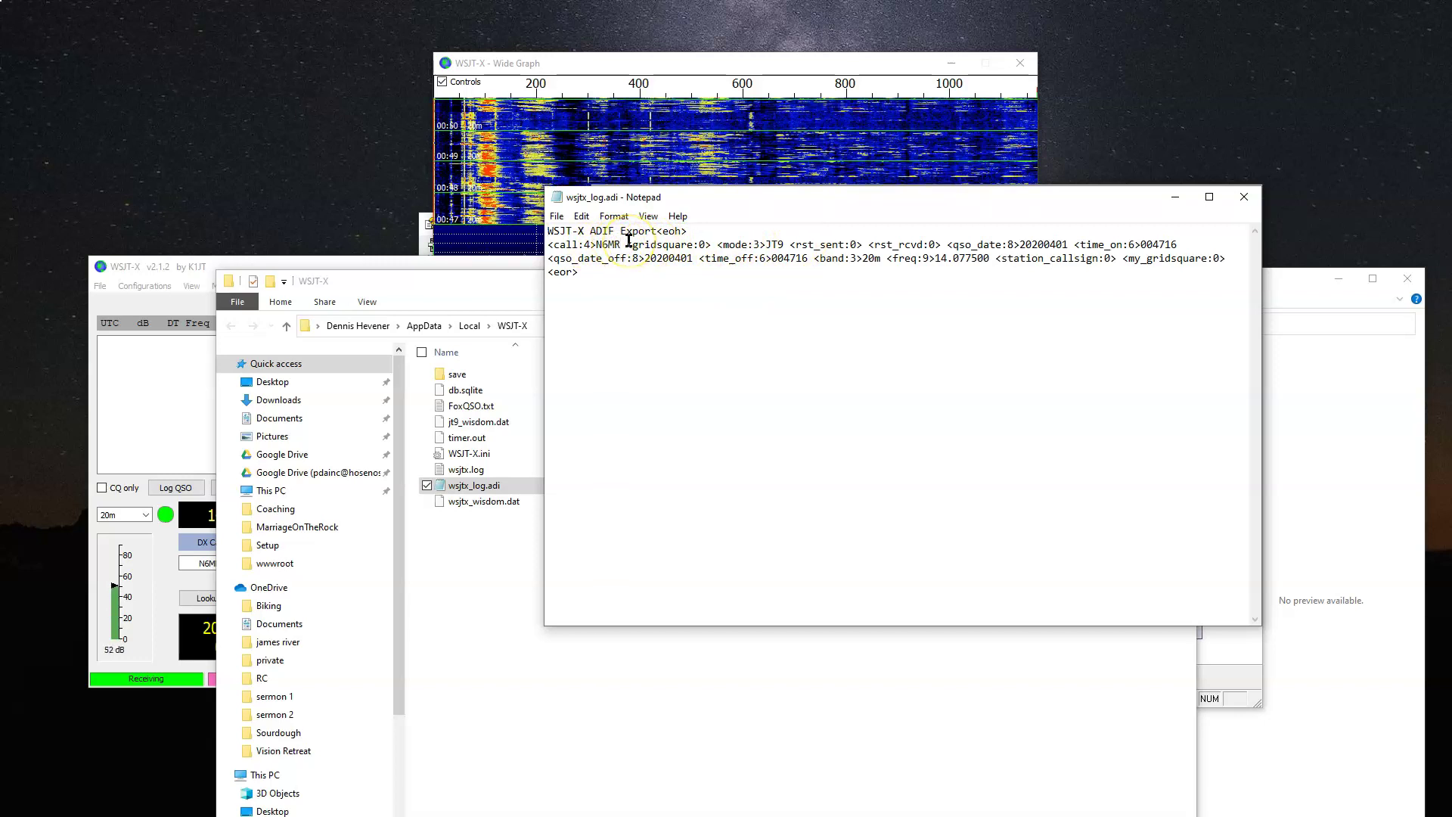
# Try appending a Q to the N6MR call in wsjtx_log.adi and remove the added letter
pyautogui.click(626, 244)
pyautogui.write('Q')
pyautogui.click(657, 254)
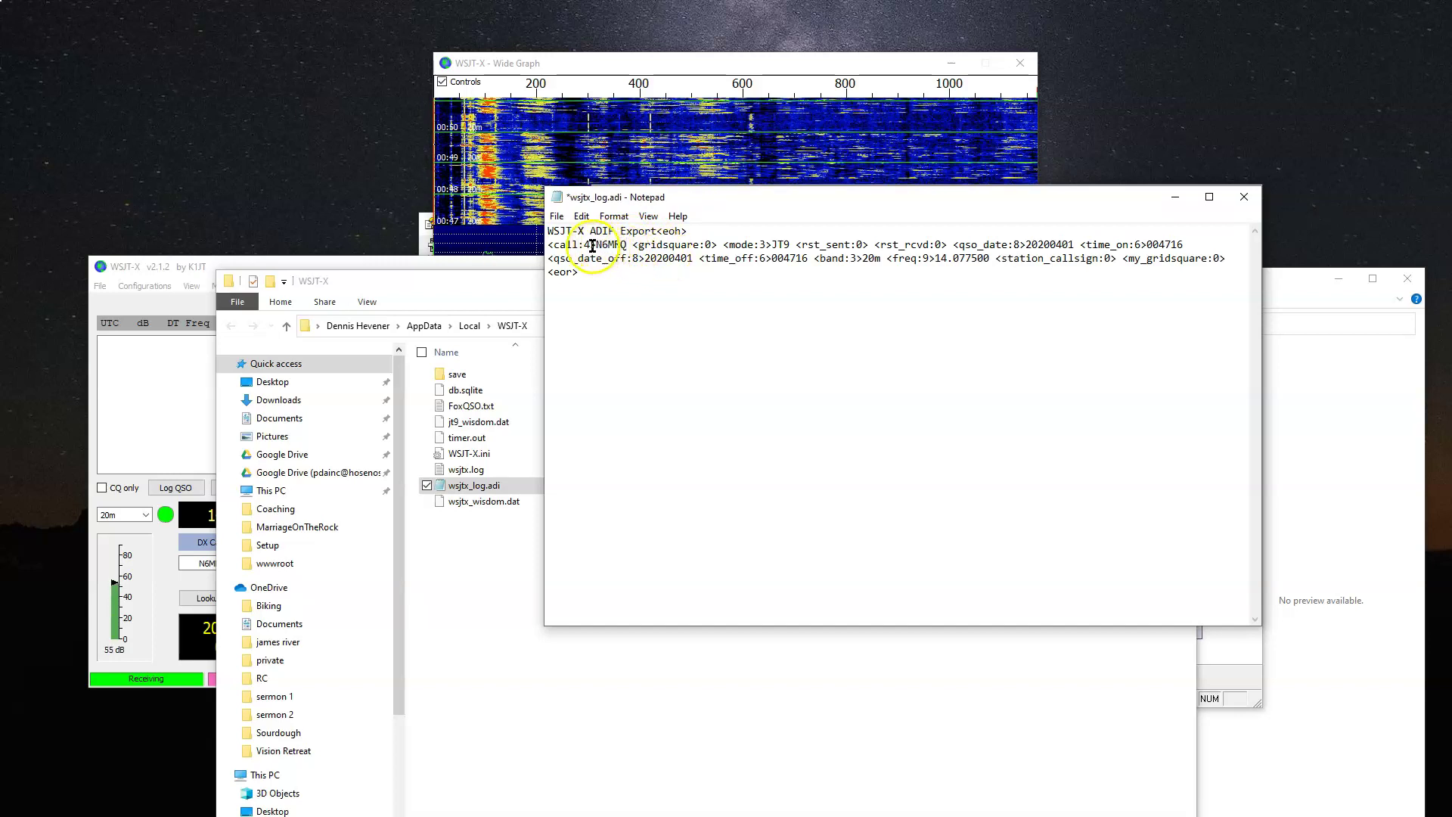
pyautogui.click(618, 245)
pyautogui.moveTo(619, 245); pyautogui.dragTo(624, 243)
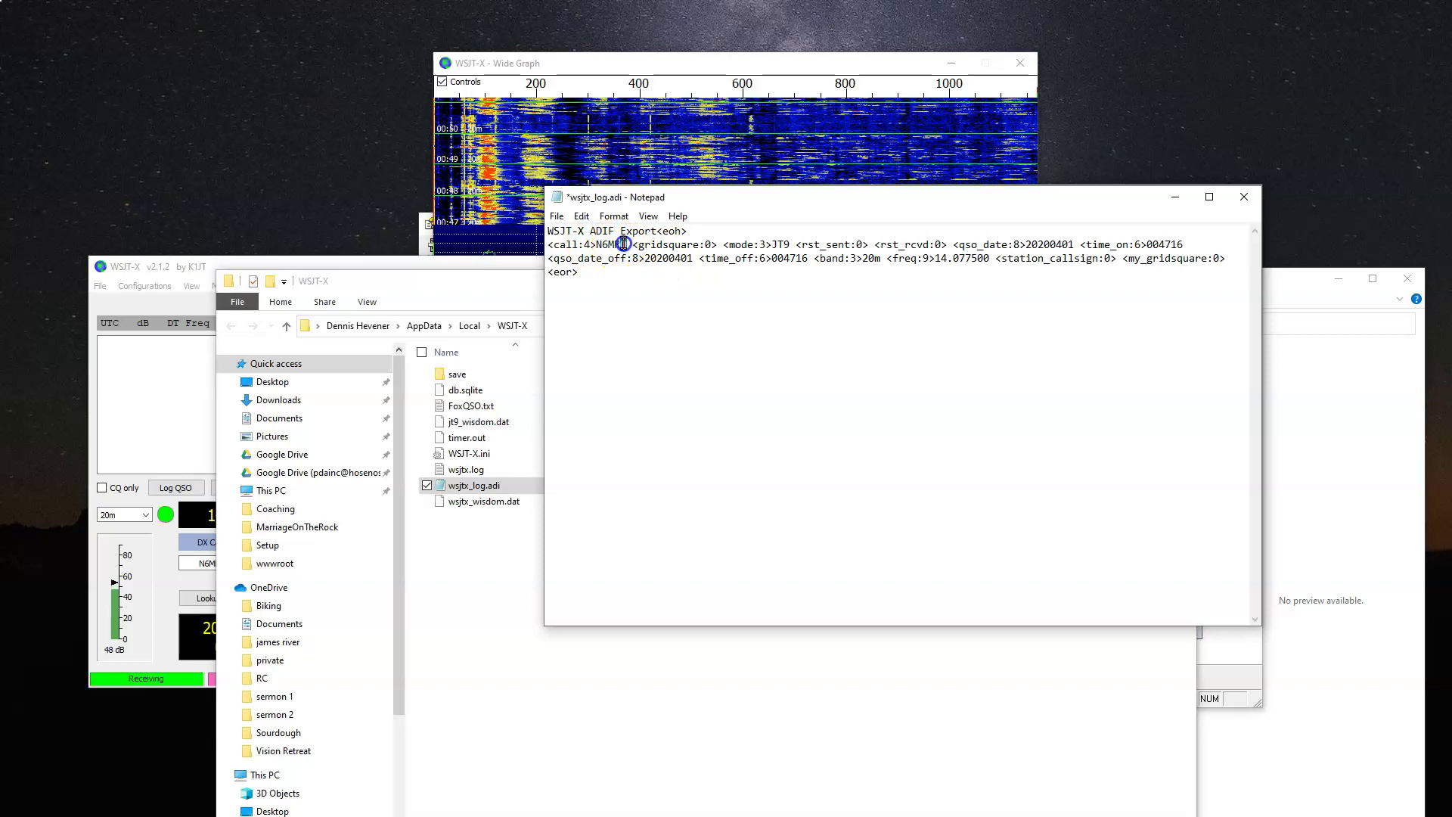
pyautogui.press('BackSpace')
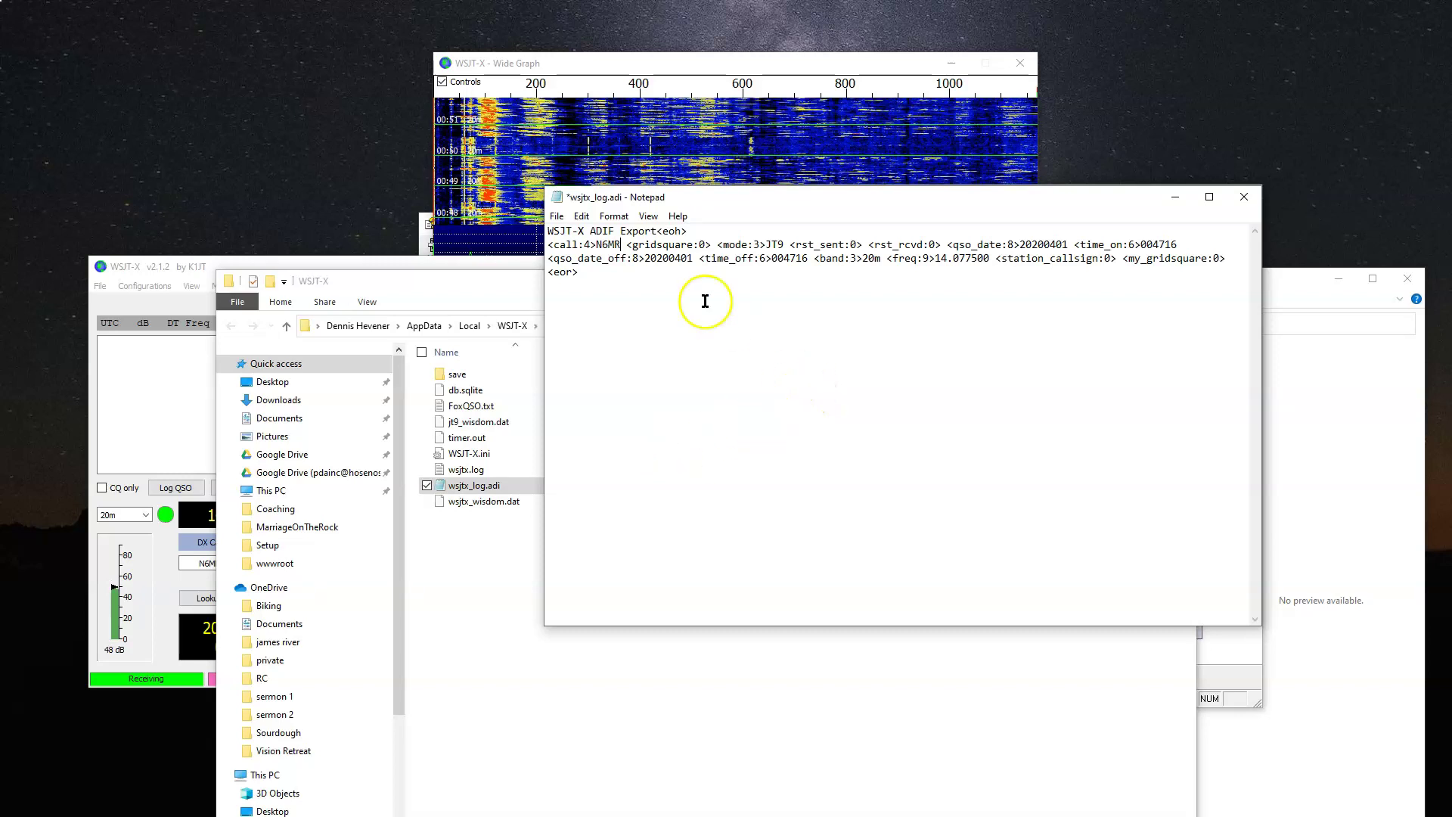
pyautogui.hotkey('ctrl', 'f')
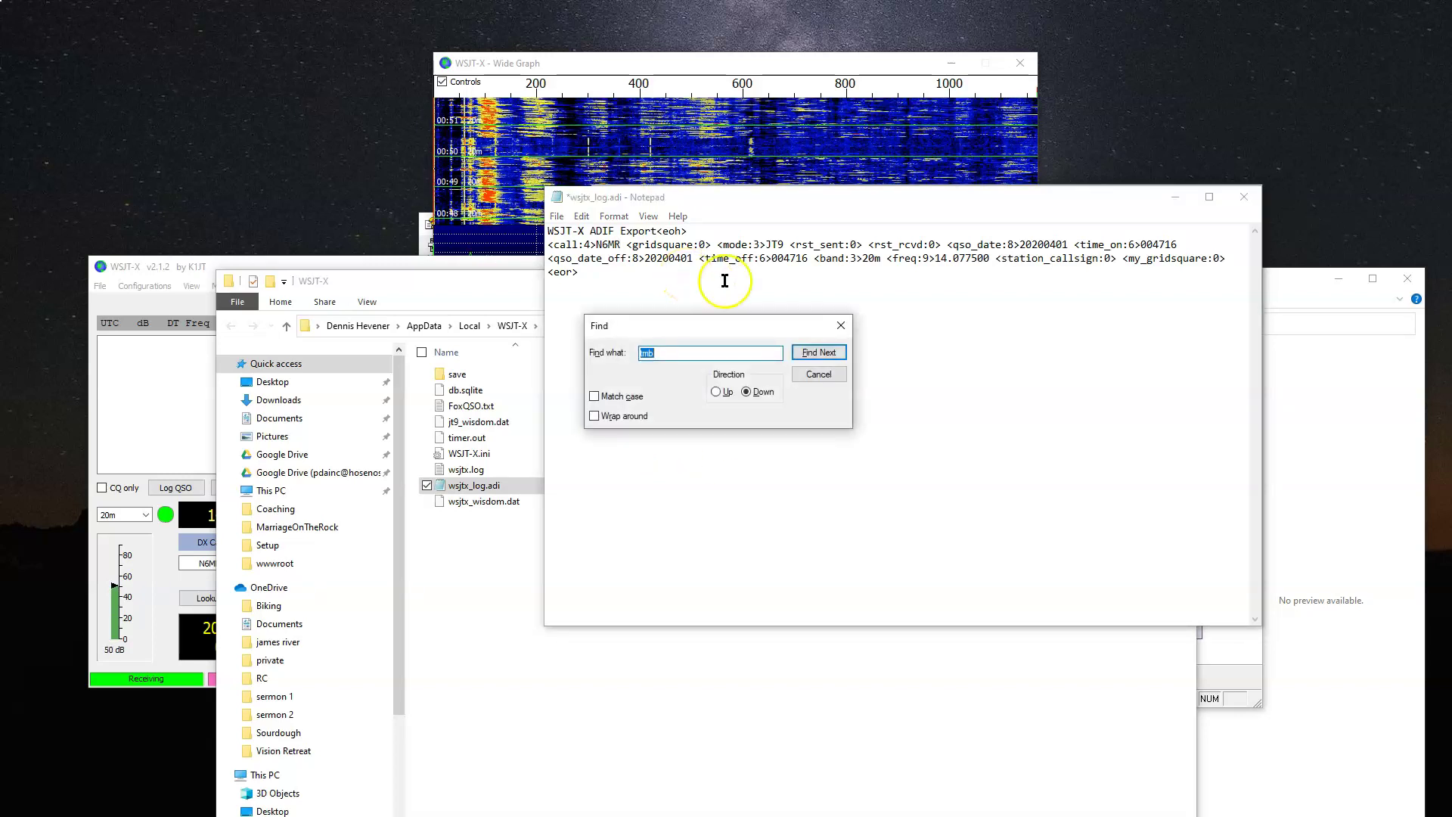
pyautogui.click(845, 324)
pyautogui.click(582, 216)
pyautogui.click(1011, 302)
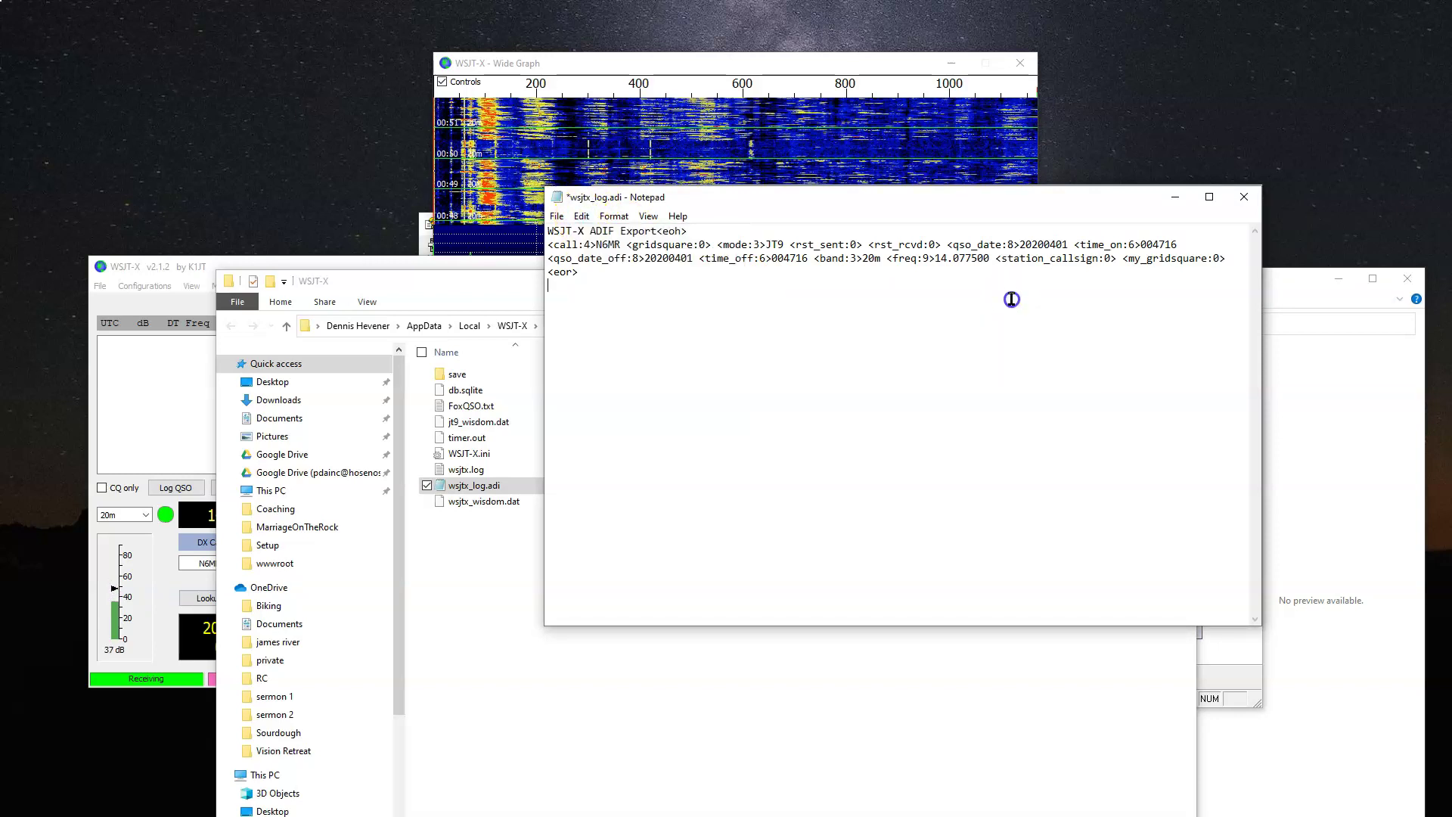
# Close wsjtx_log.adi without saving the changes and minimize the WSJT-X folder window
pyautogui.click(667, 257)
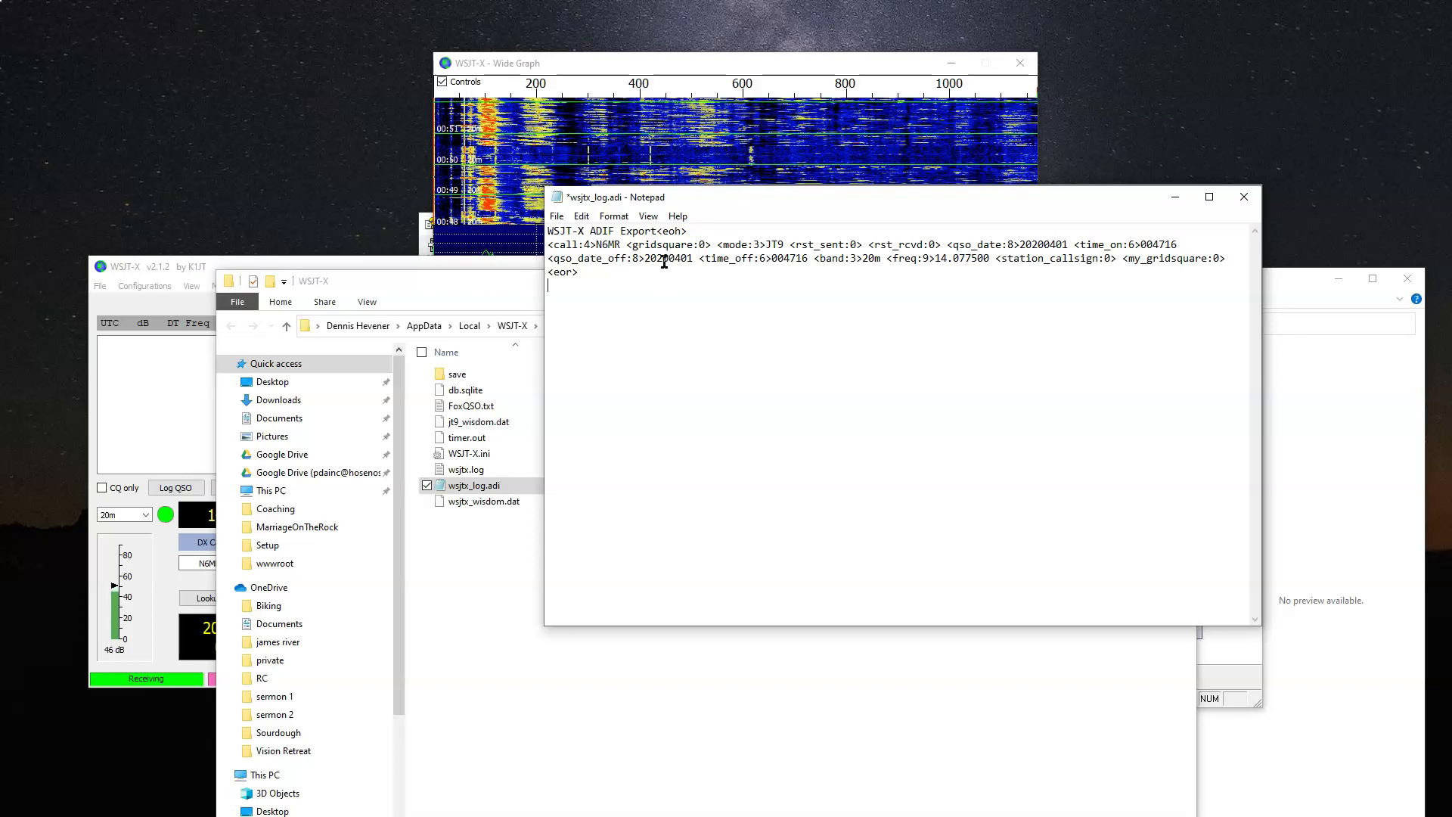
pyautogui.click(1255, 205)
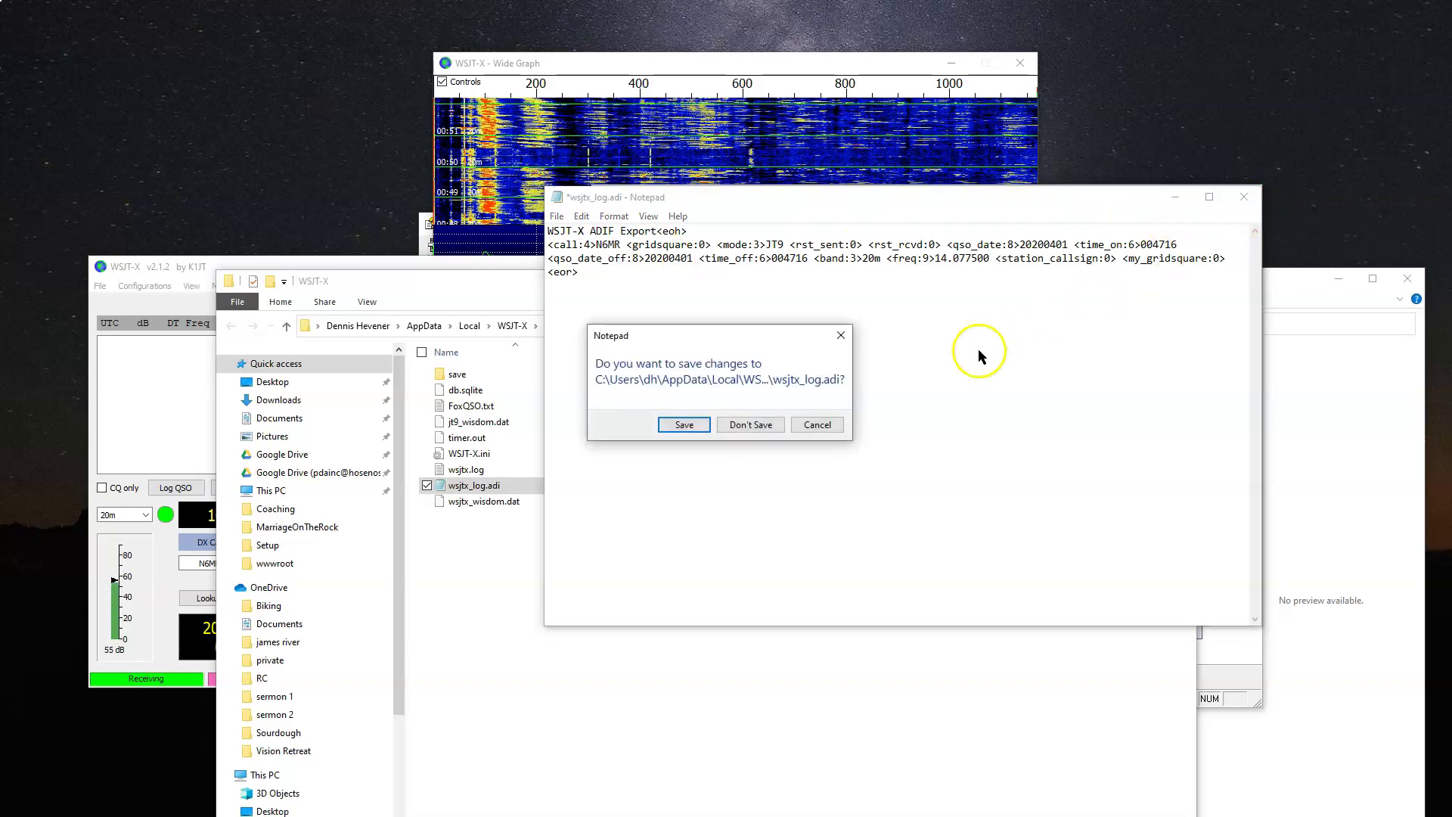
pyautogui.click(759, 424)
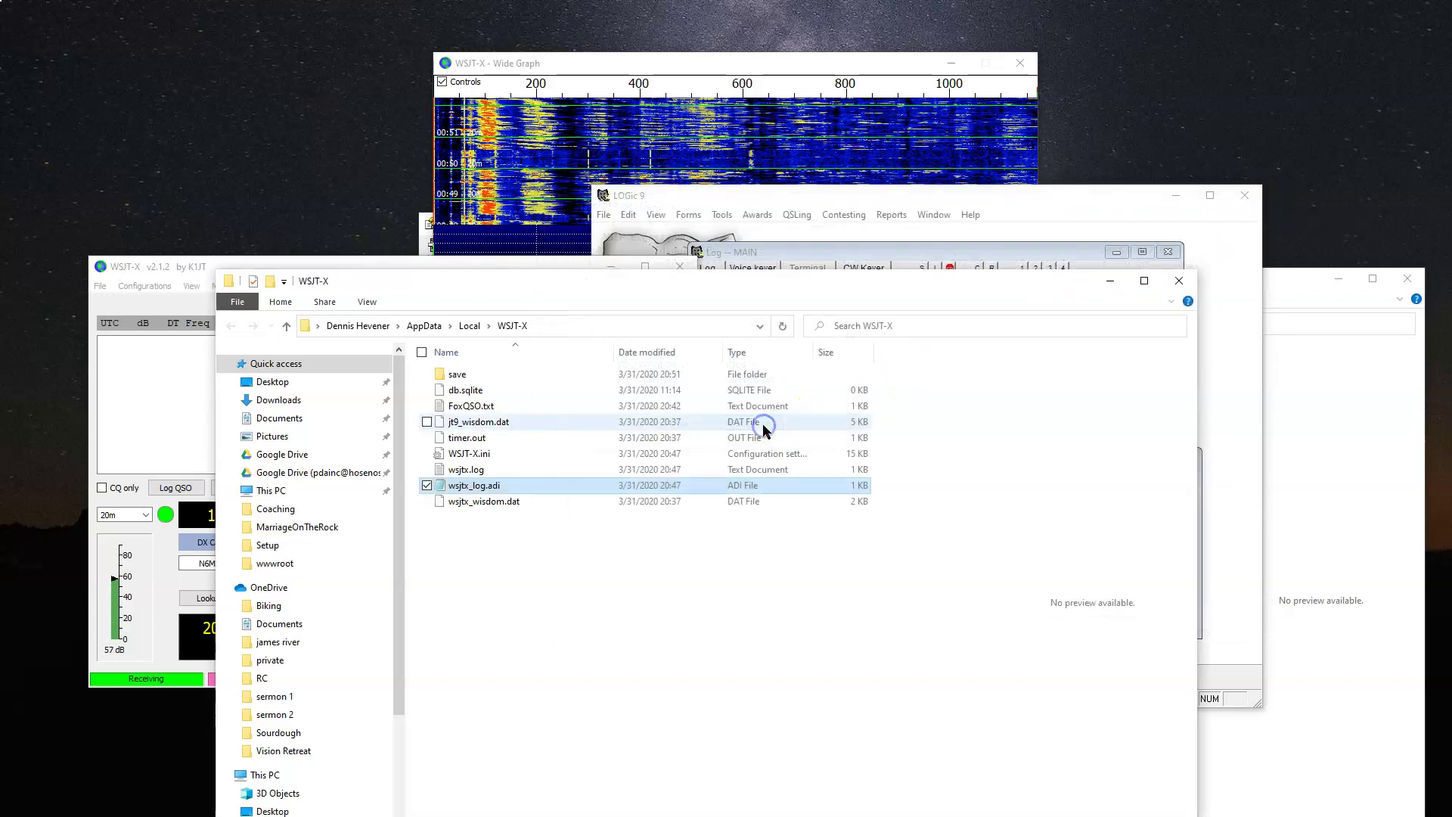
pyautogui.click(1109, 282)
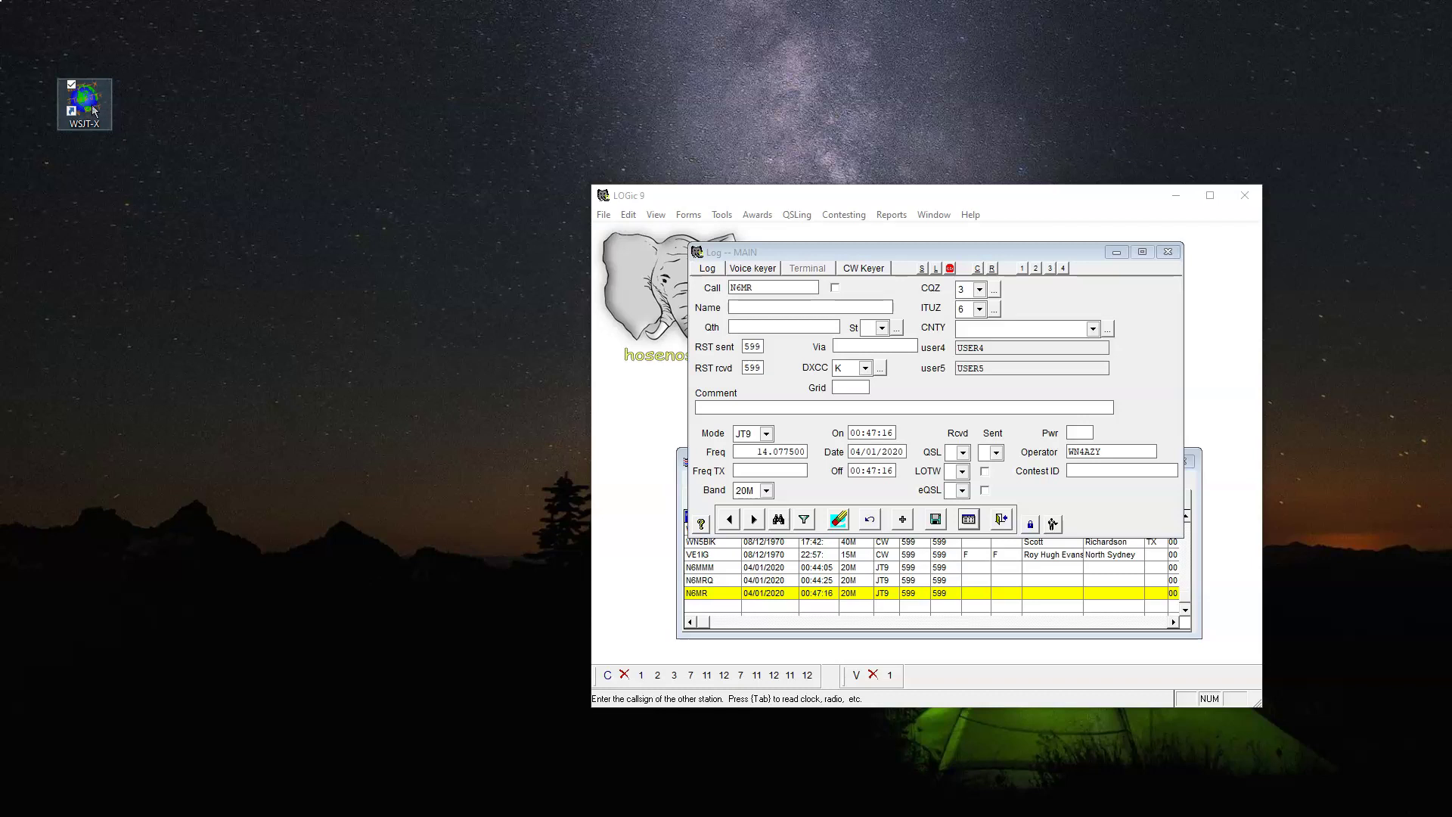
# Copy the WSJT-X desktop shortcut and paste the duplicate onto an empty area of the desktop
pyautogui.rightClick(87, 104)
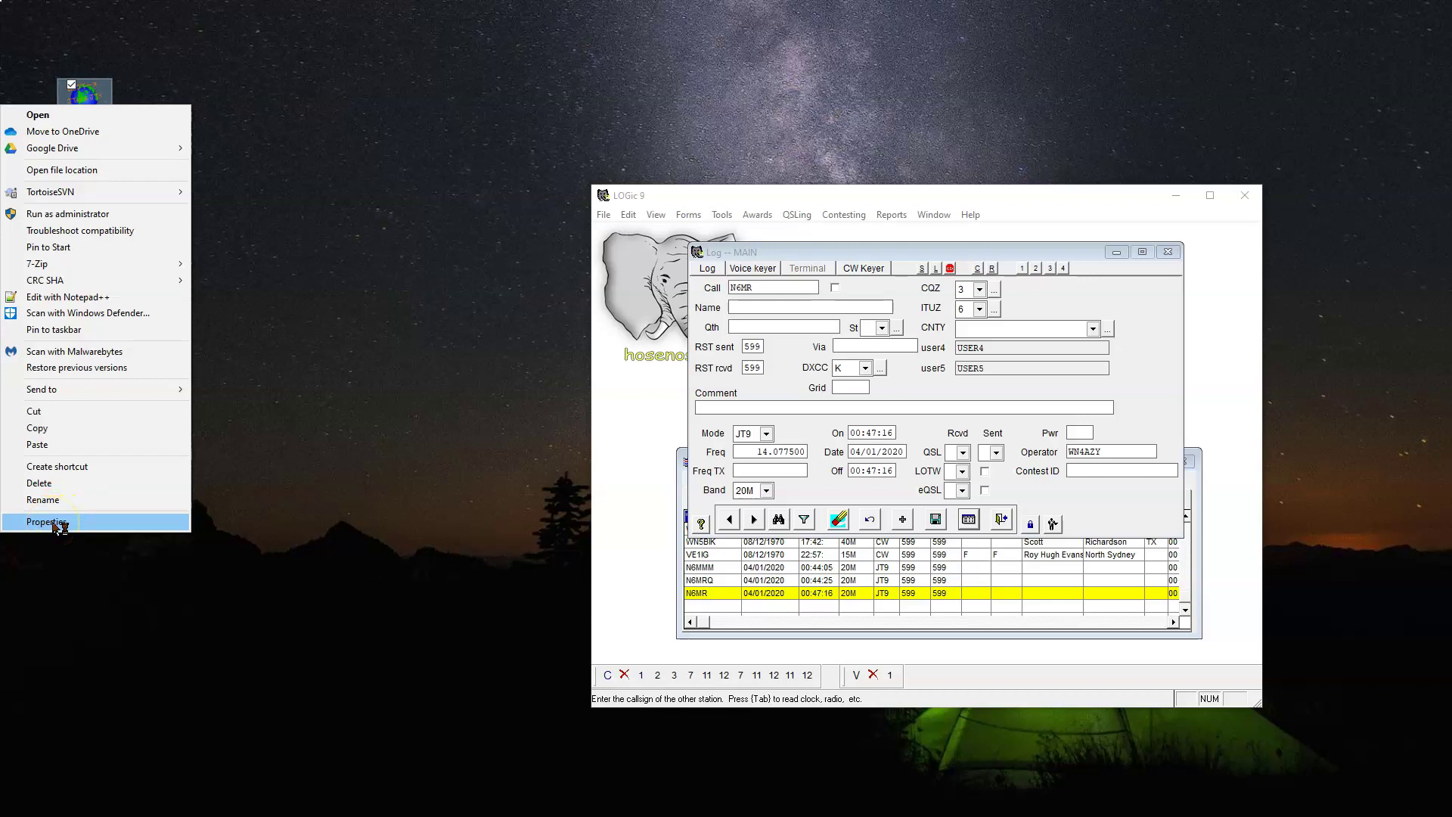
pyautogui.click(285, 454)
pyautogui.rightClick(92, 93)
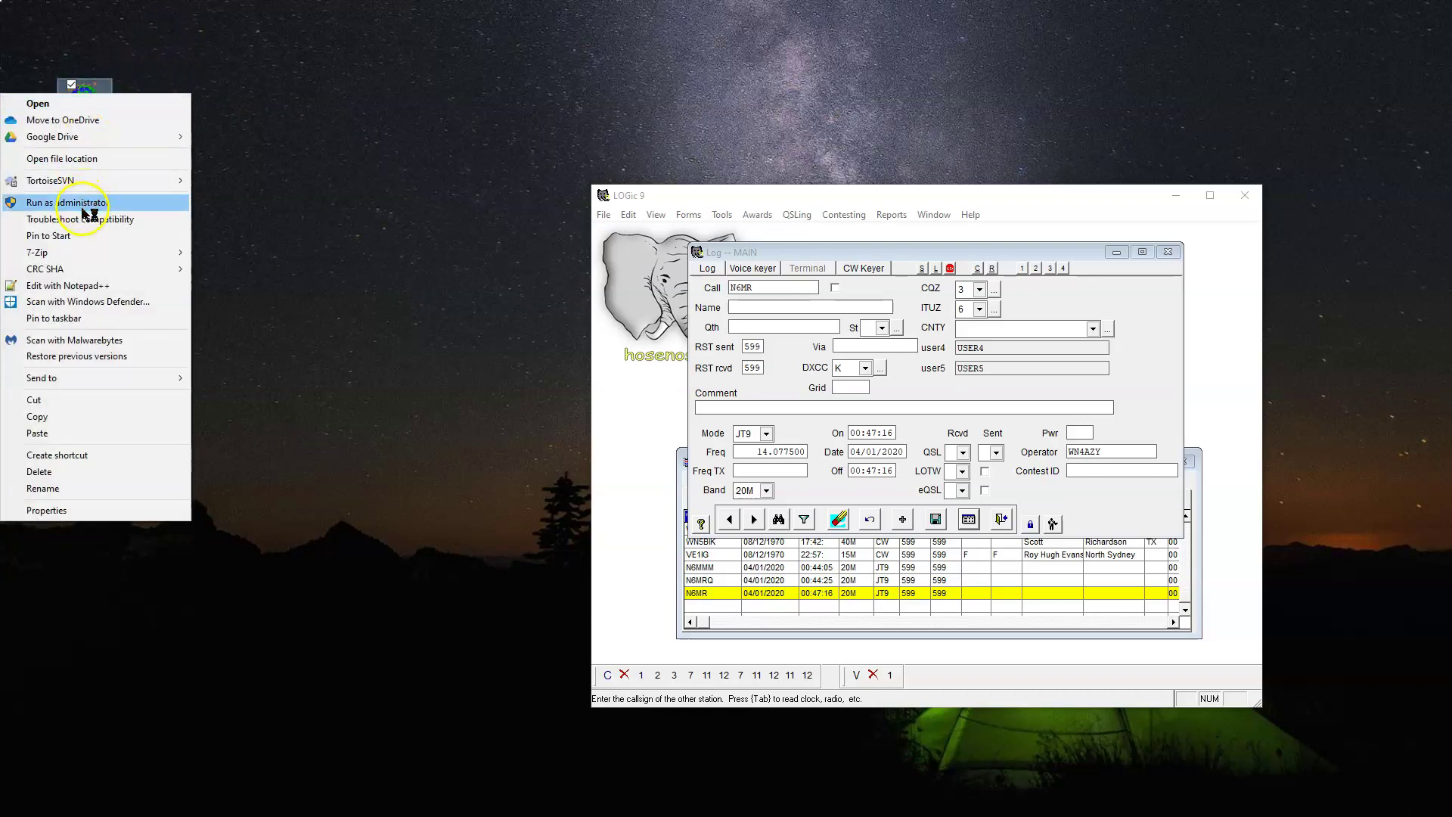
pyautogui.click(52, 415)
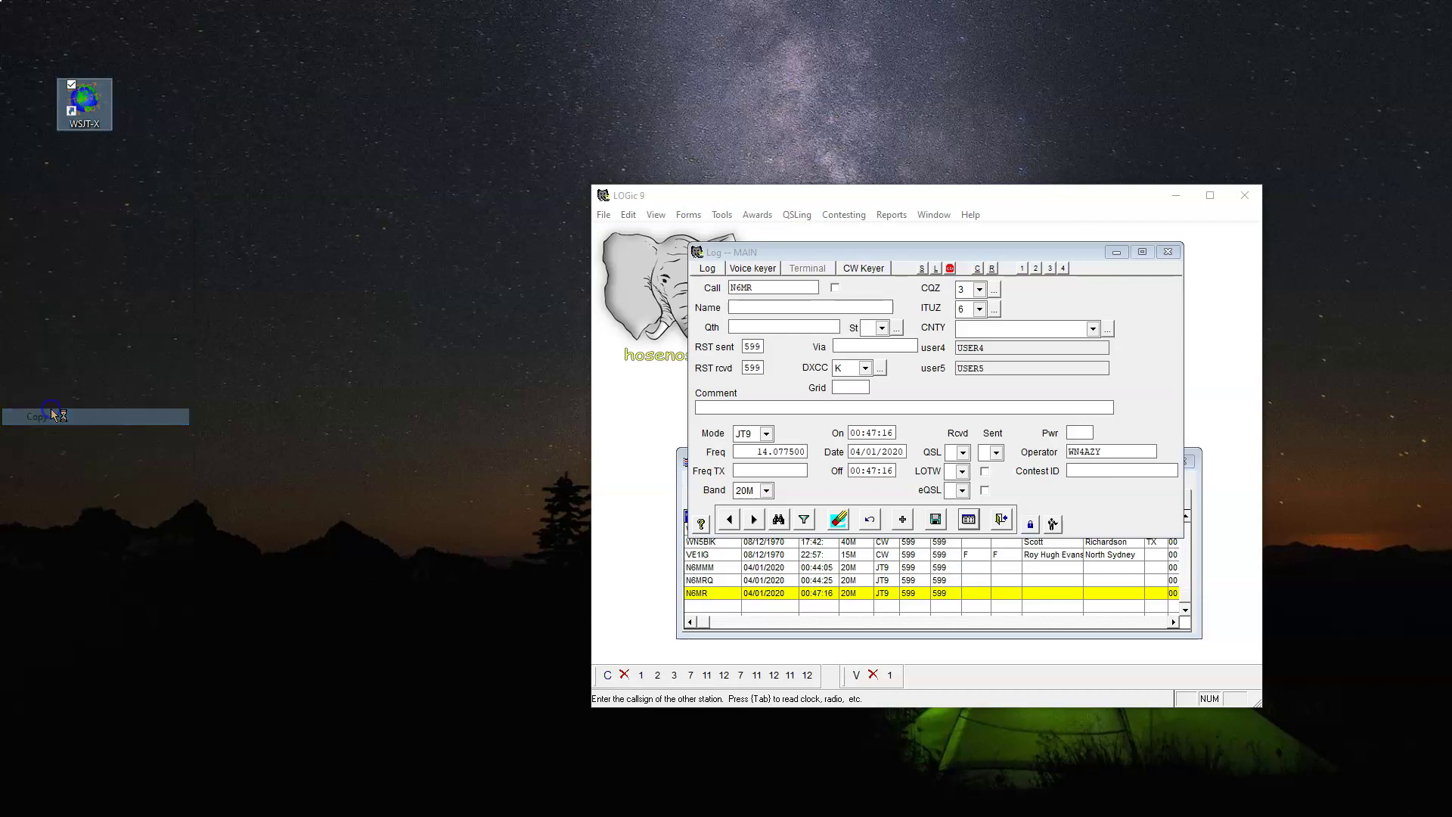
pyautogui.rightClick(189, 353)
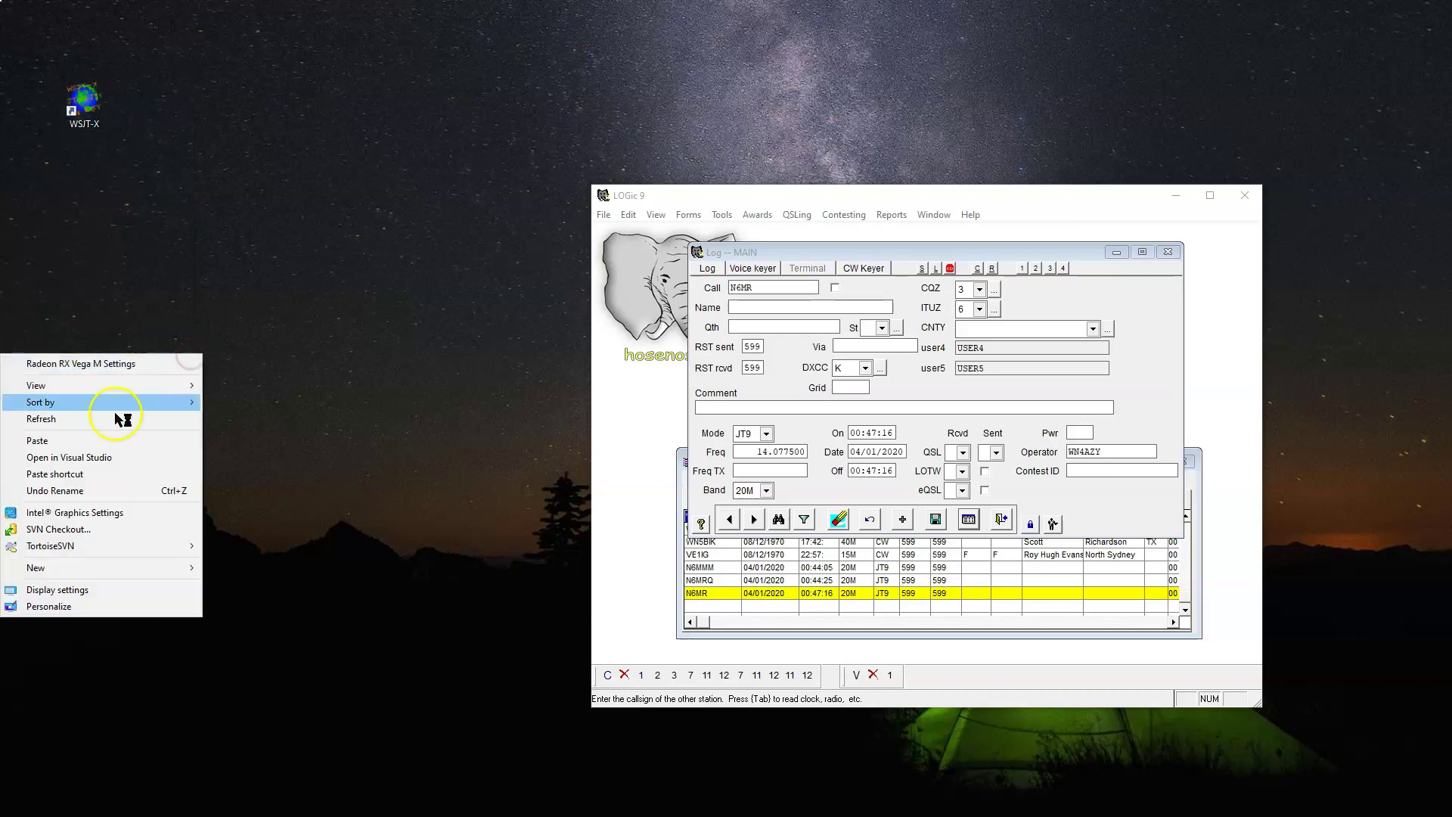
pyautogui.click(99, 438)
pyautogui.click(201, 363)
# Rename the copied desktop shortcut as WSJT-X FTDX1000 (2)
pyautogui.rightClick(214, 341)
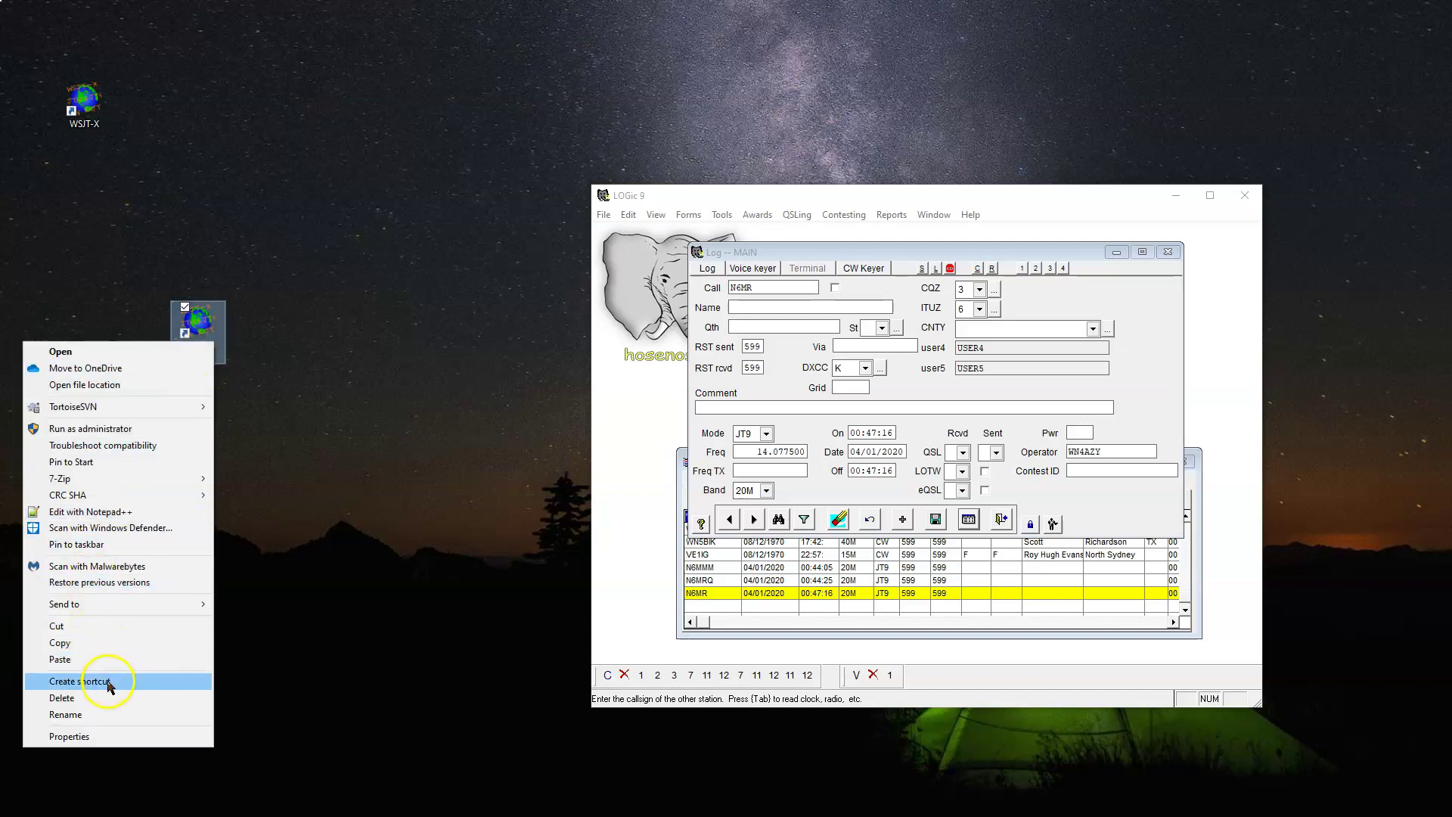
pyautogui.click(99, 713)
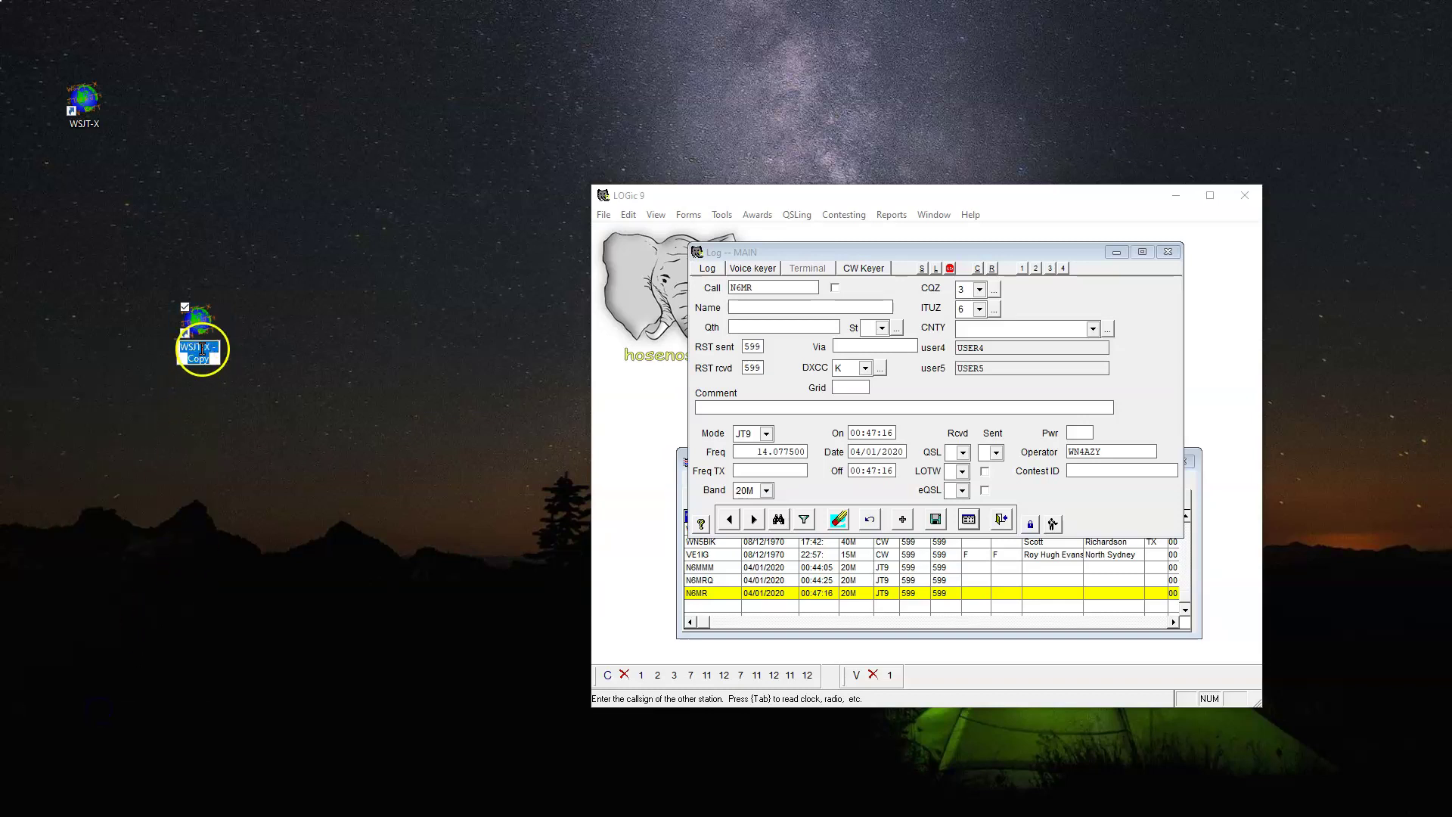
pyautogui.moveTo(213, 356); pyautogui.dragTo(225, 362)
pyautogui.write('FTDX1000')
pyautogui.click(1416, 431)
pyautogui.click(600, 385)
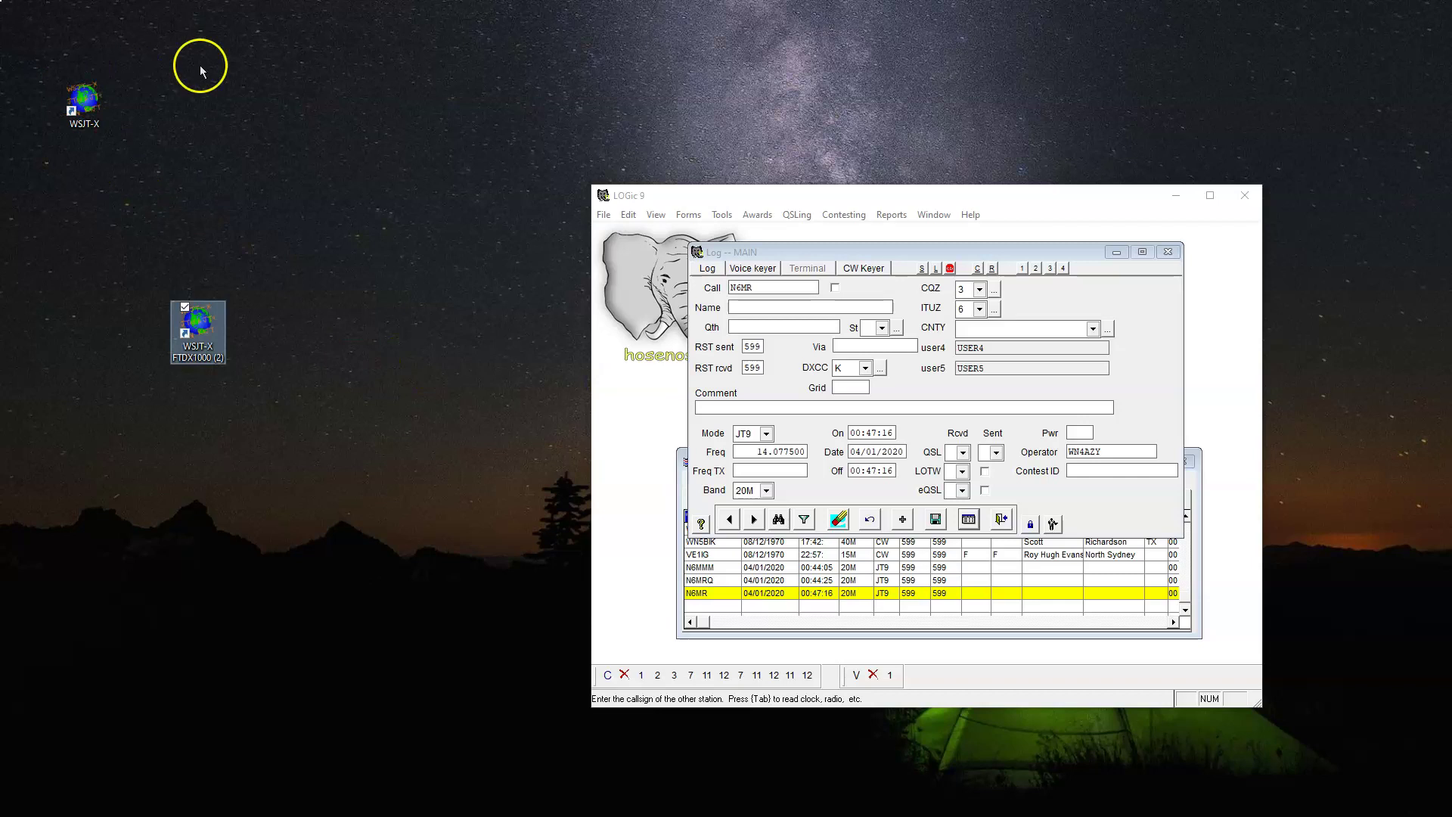
pyautogui.doubleClick(199, 350)
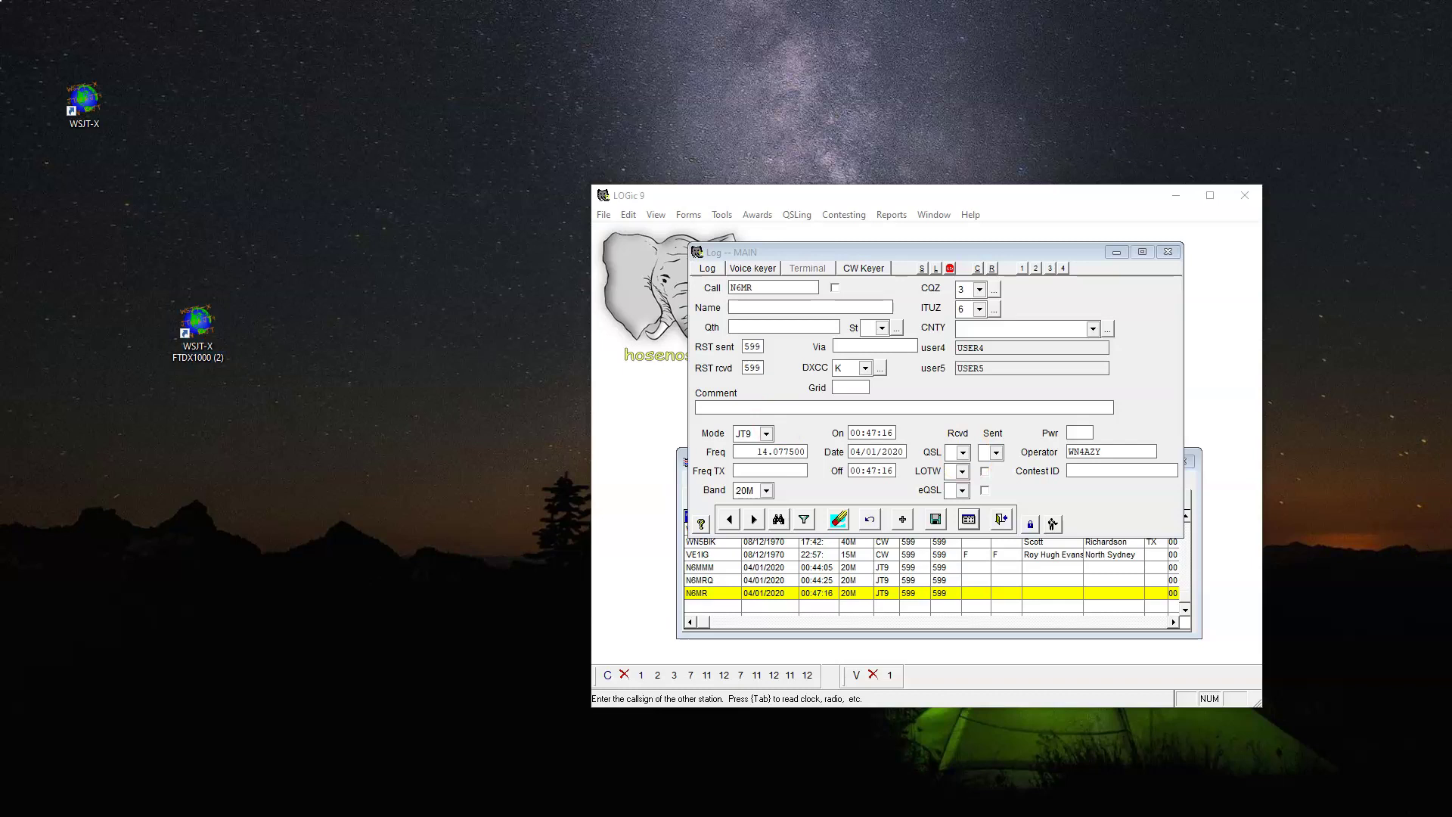
pyautogui.click(1431, 617)
pyautogui.click(261, 307)
pyautogui.click(260, 331)
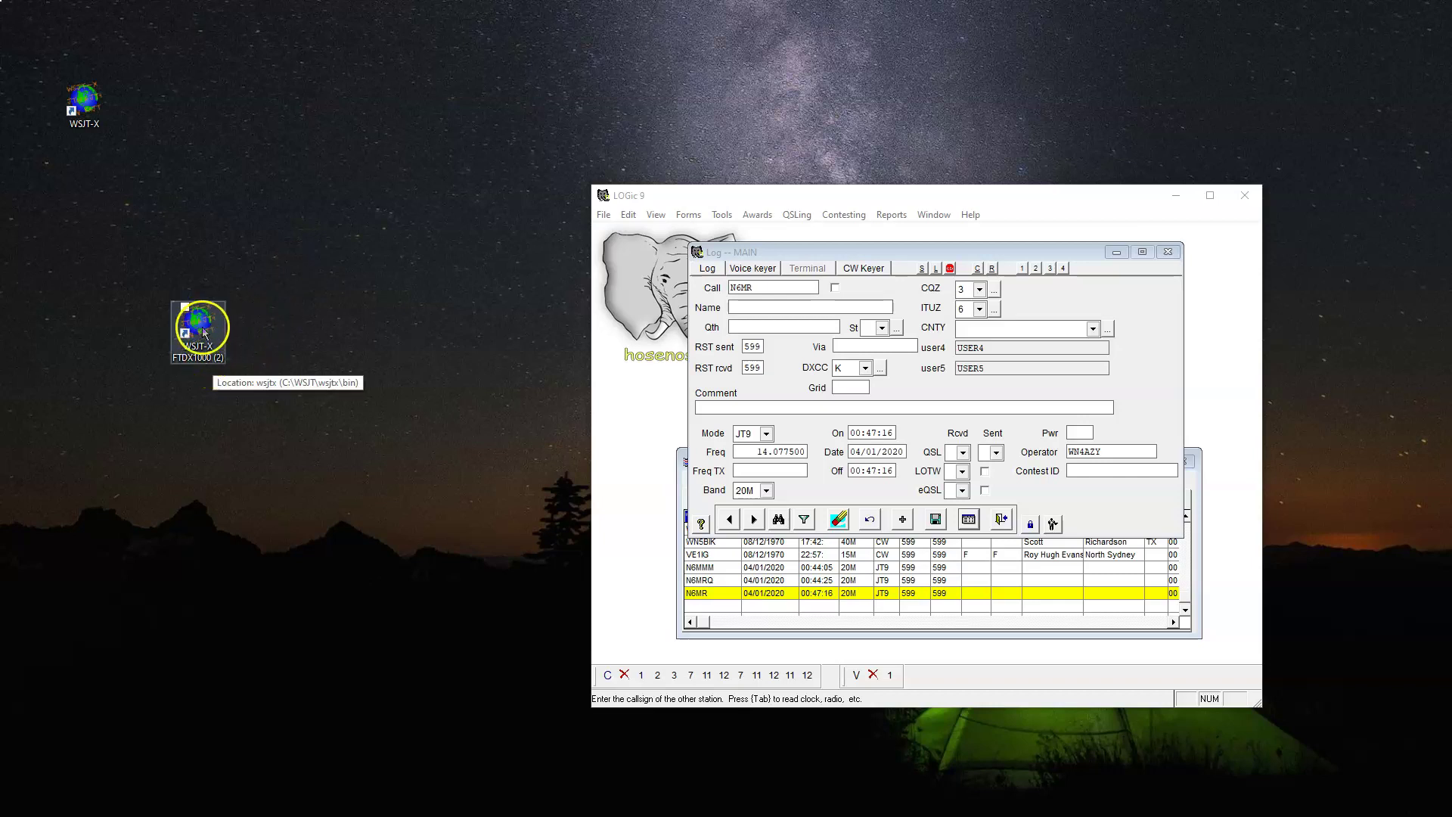
pyautogui.click(270, 257)
# Append --rig-name=FTDX1000 to the target of the WSJT-X FTDX1000 (2) shortcut and save its properties
pyautogui.click(207, 324)
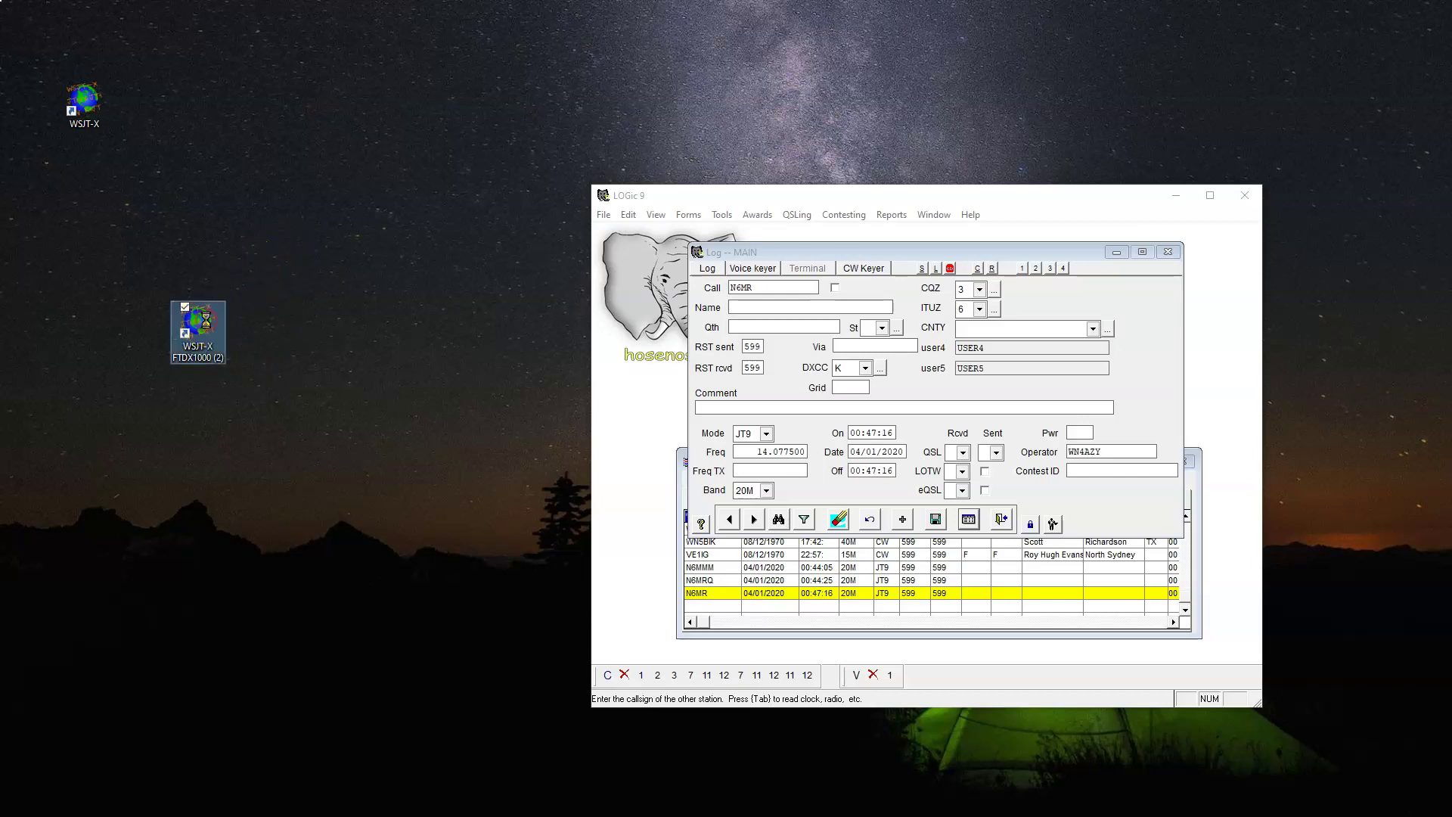
pyautogui.rightClick(206, 321)
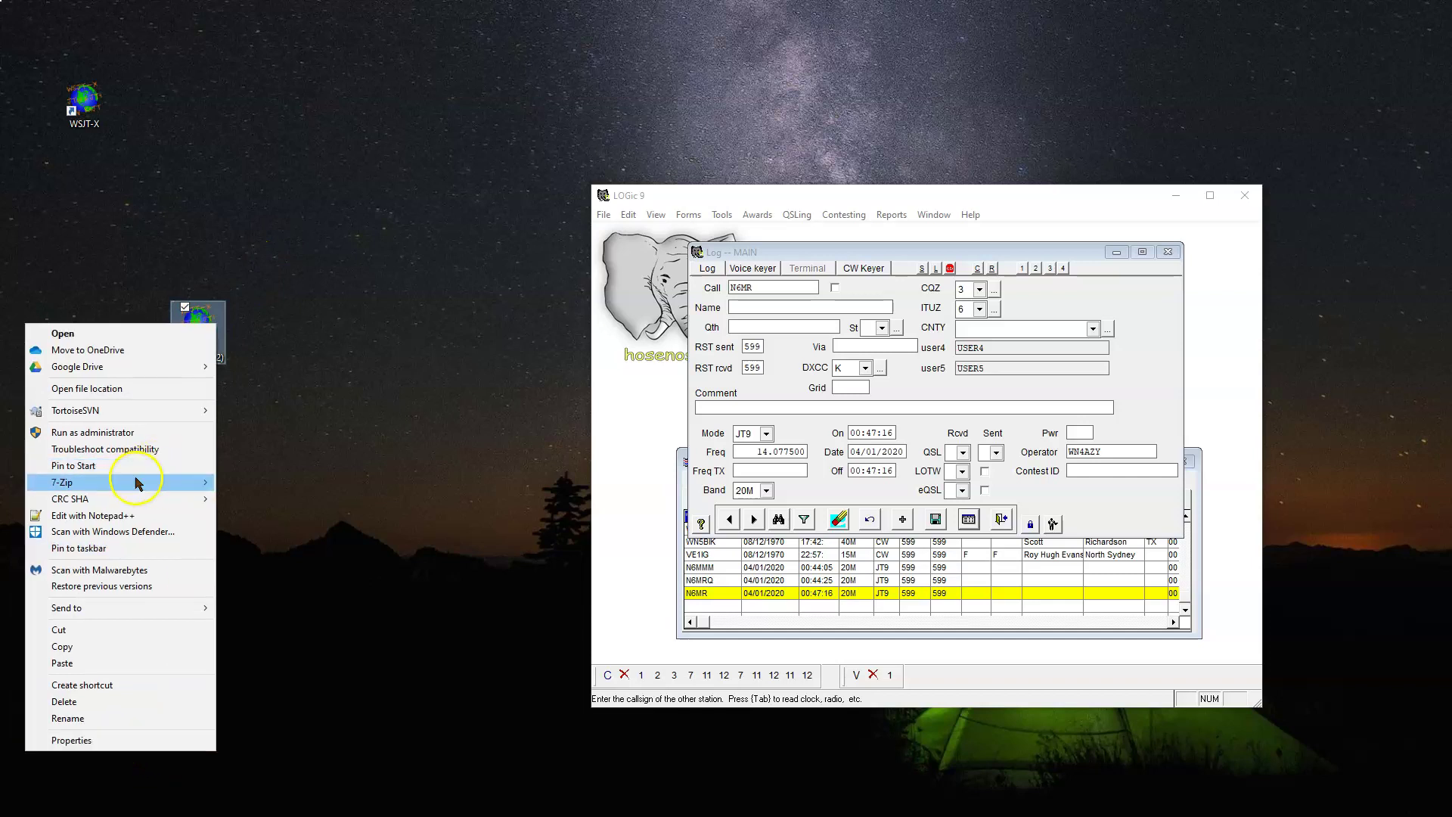
pyautogui.click(89, 740)
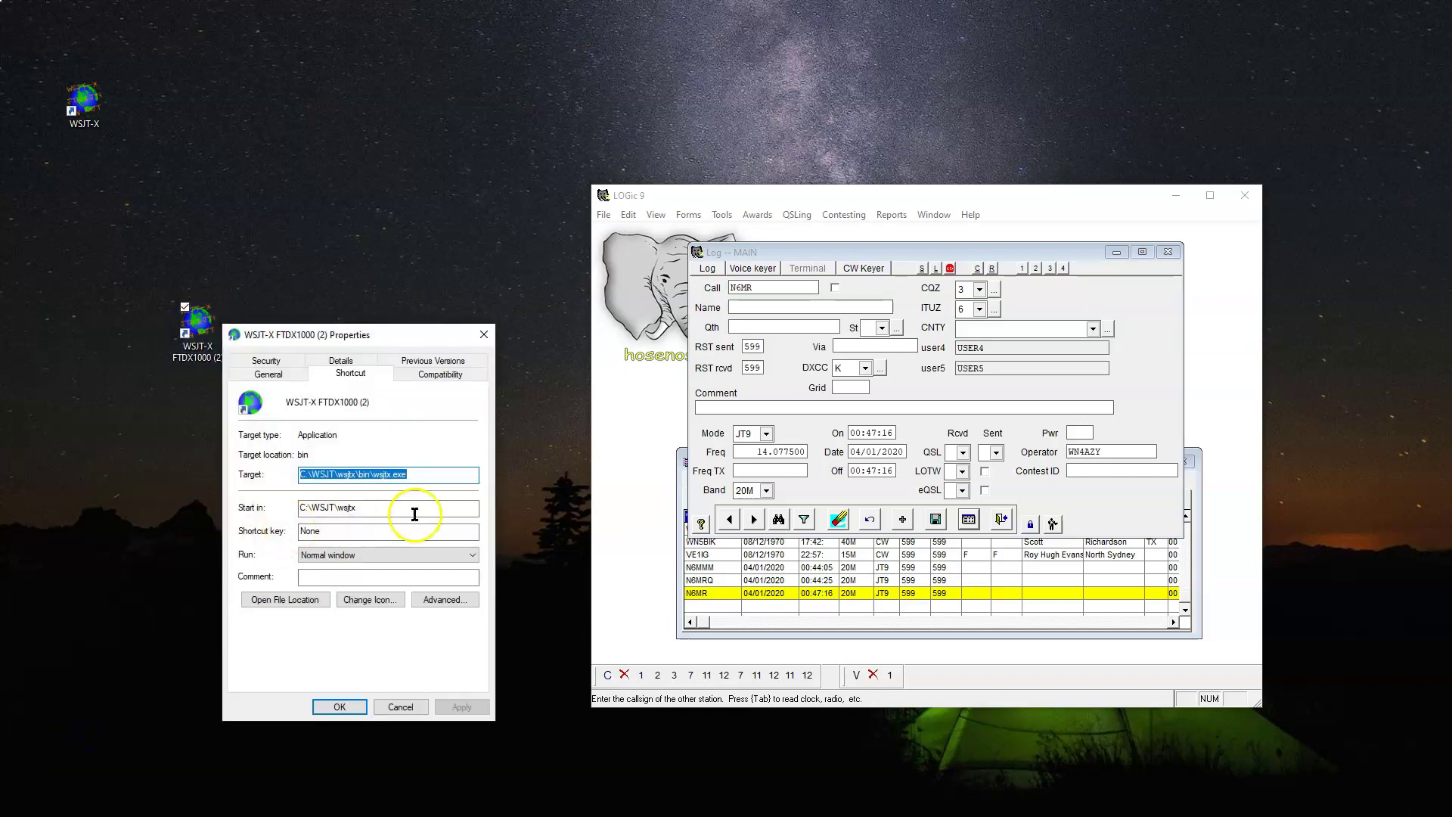
pyautogui.click(461, 471)
pyautogui.write('--r')
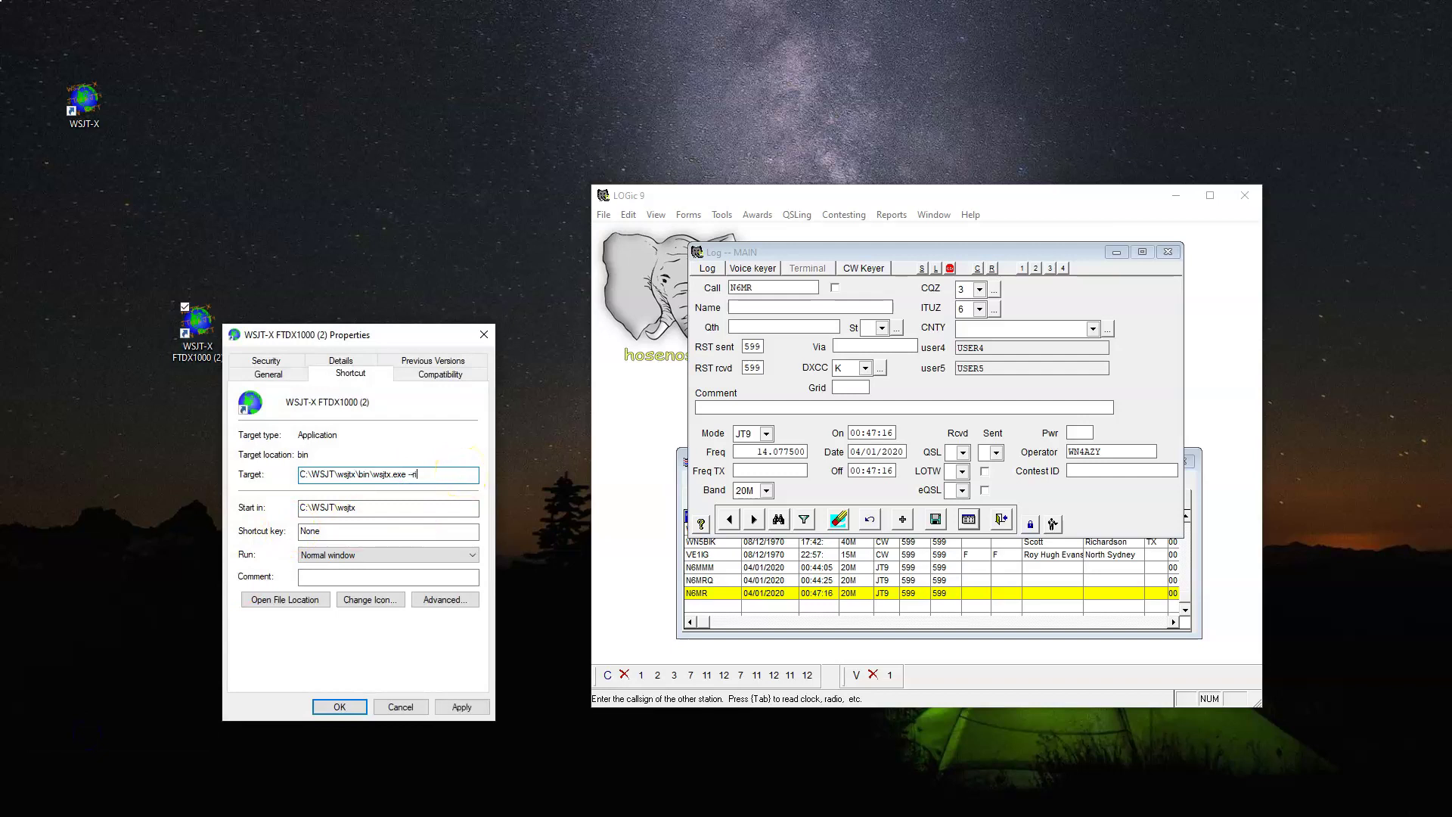
pyautogui.write('ig-name=FTDX1000')
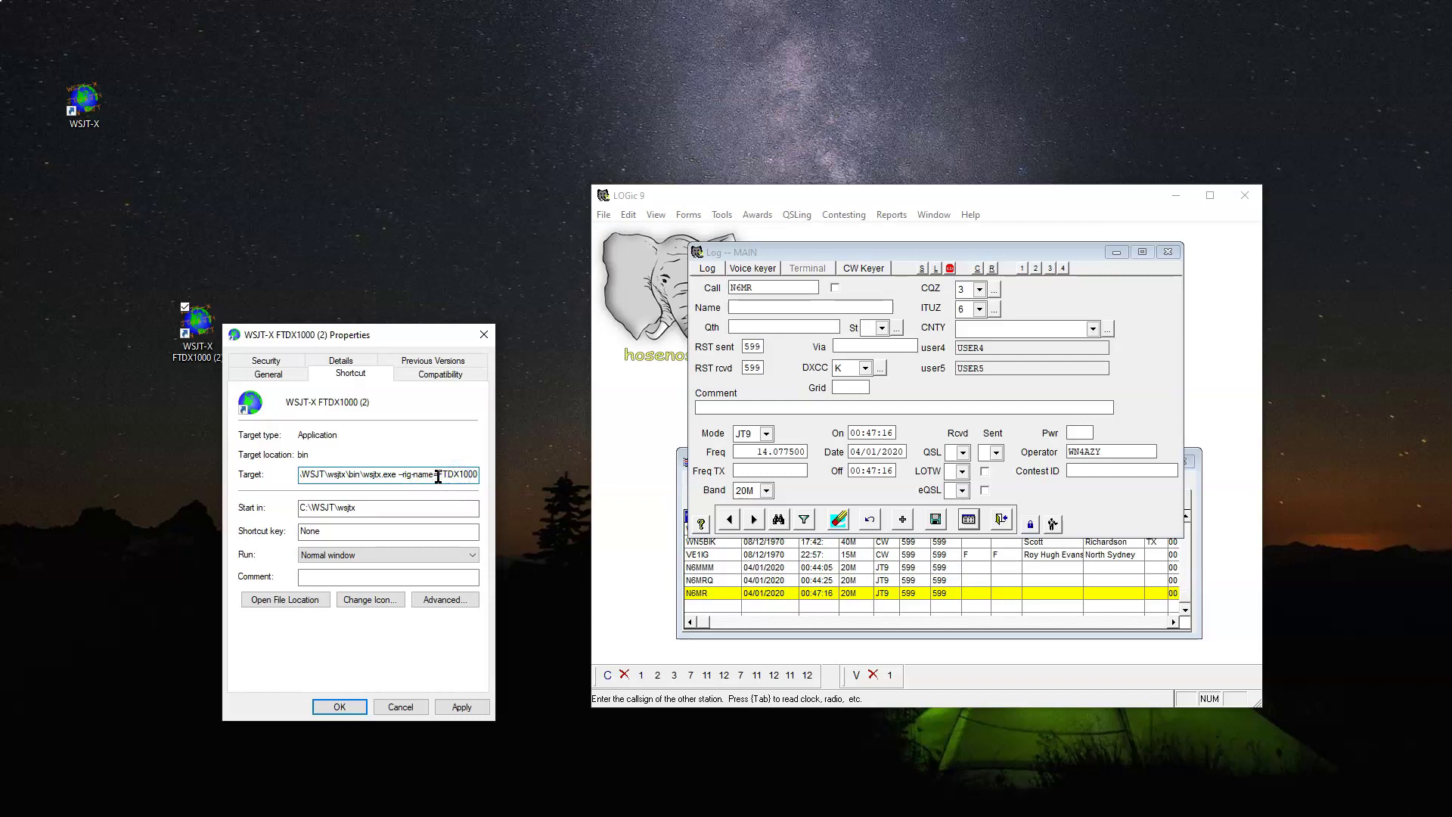
pyautogui.moveTo(438, 474); pyautogui.dragTo(479, 476)
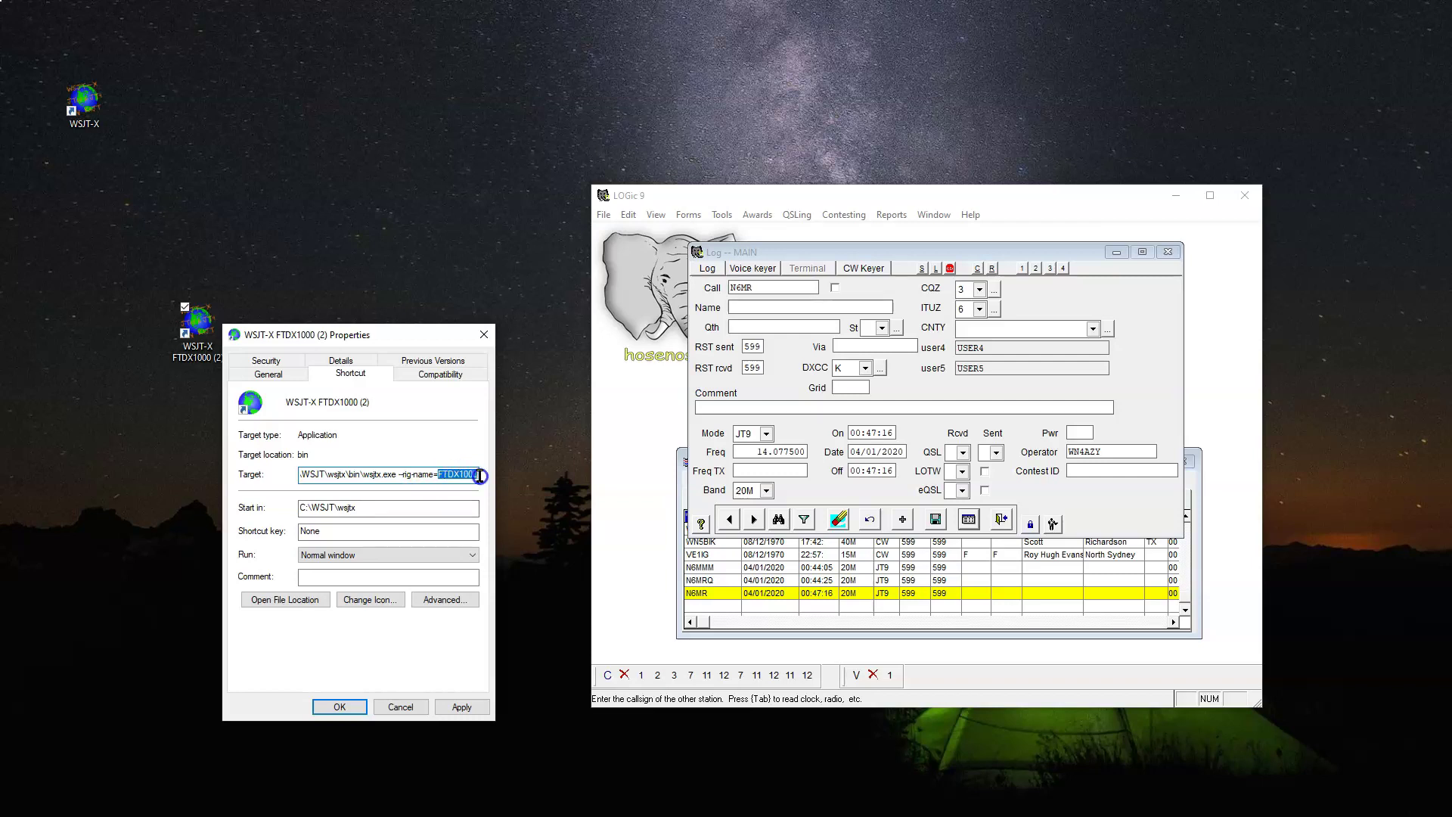
pyautogui.click(350, 710)
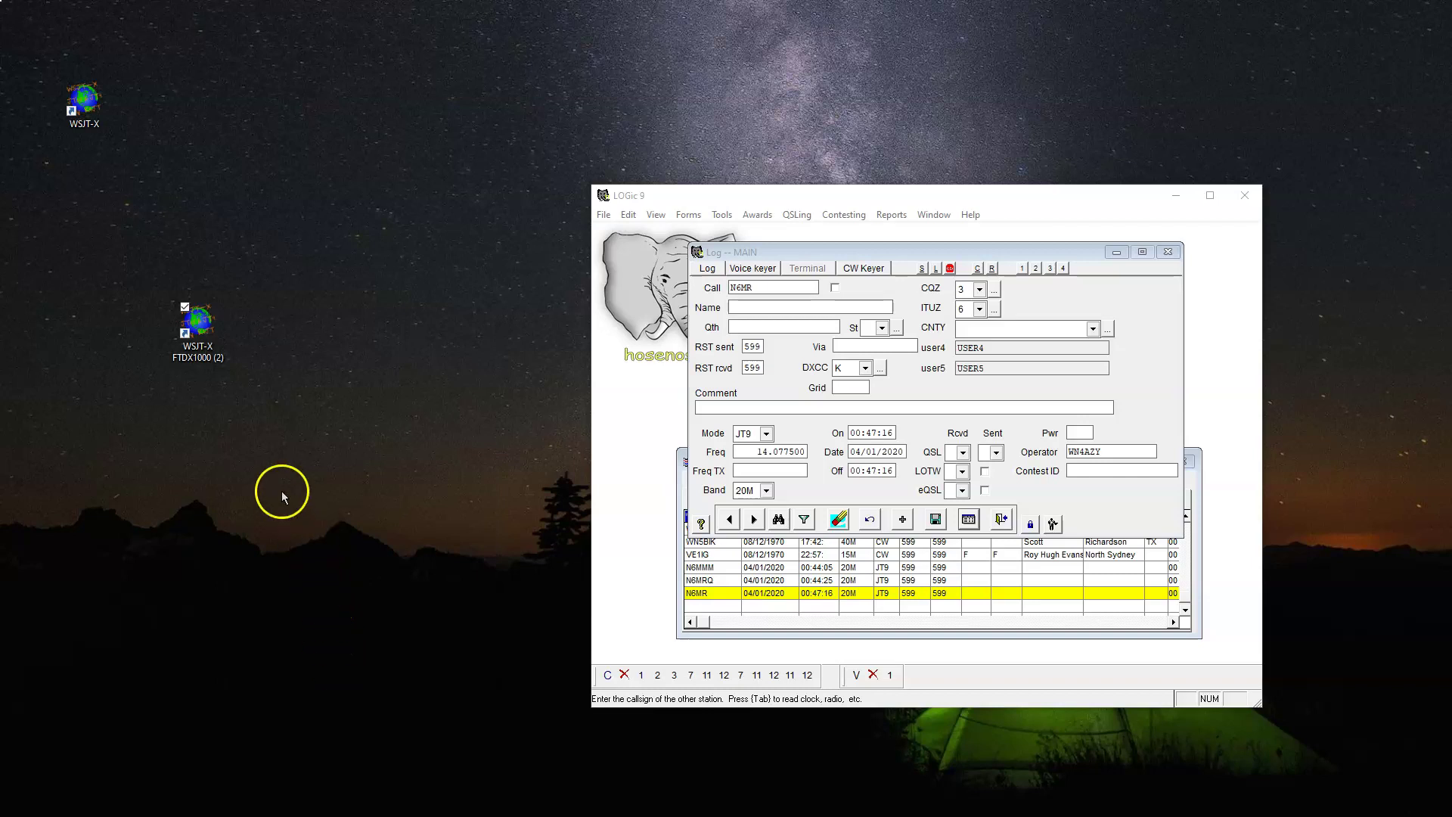
# Launch WSJT-X from the FTDX1000 shortcut, then close its Wide Graph window and the startup splash screen
pyautogui.doubleClick(215, 364)
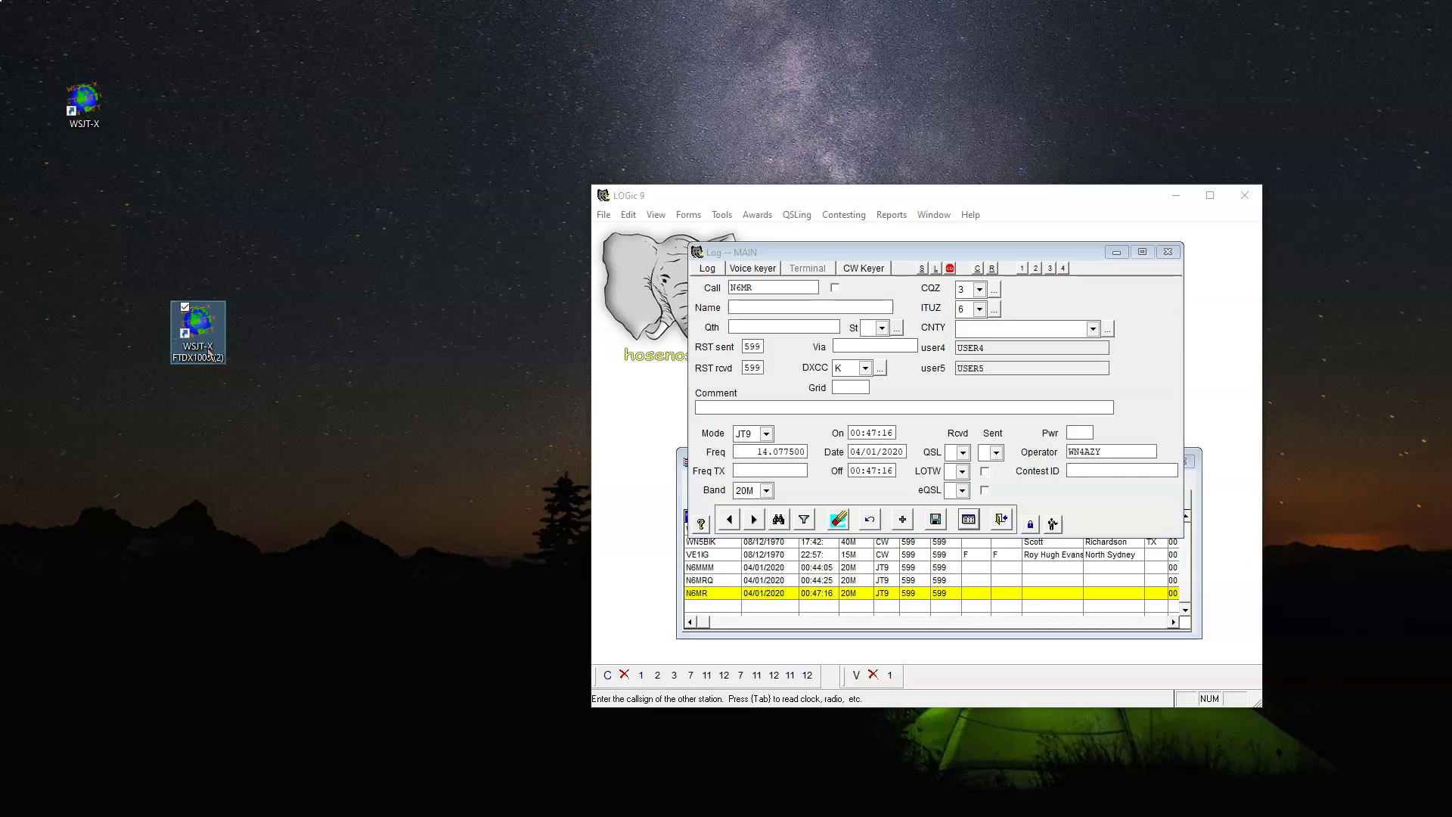
pyautogui.click(209, 354)
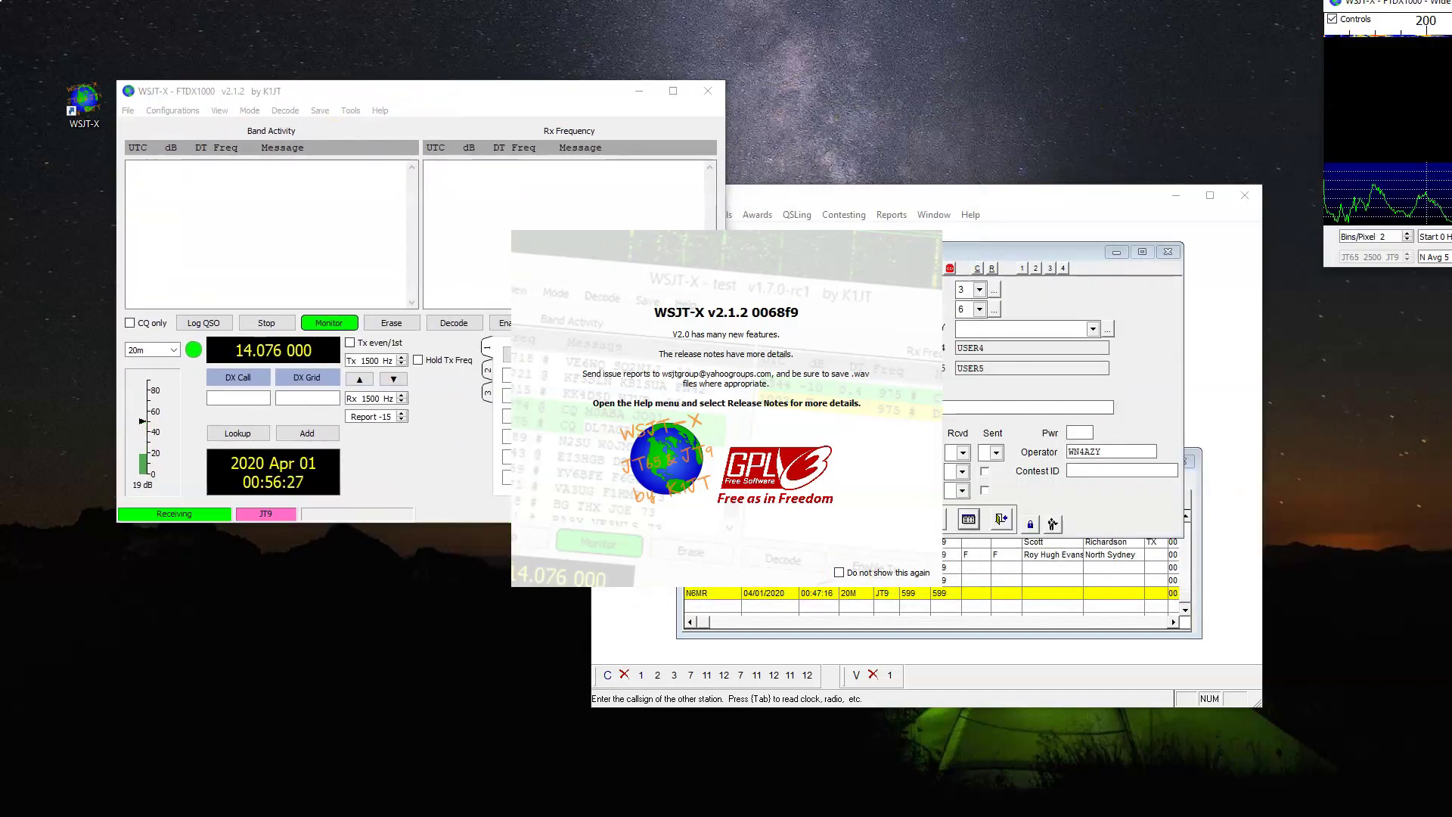
pyautogui.moveTo(1437, 44); pyautogui.dragTo(438, 608)
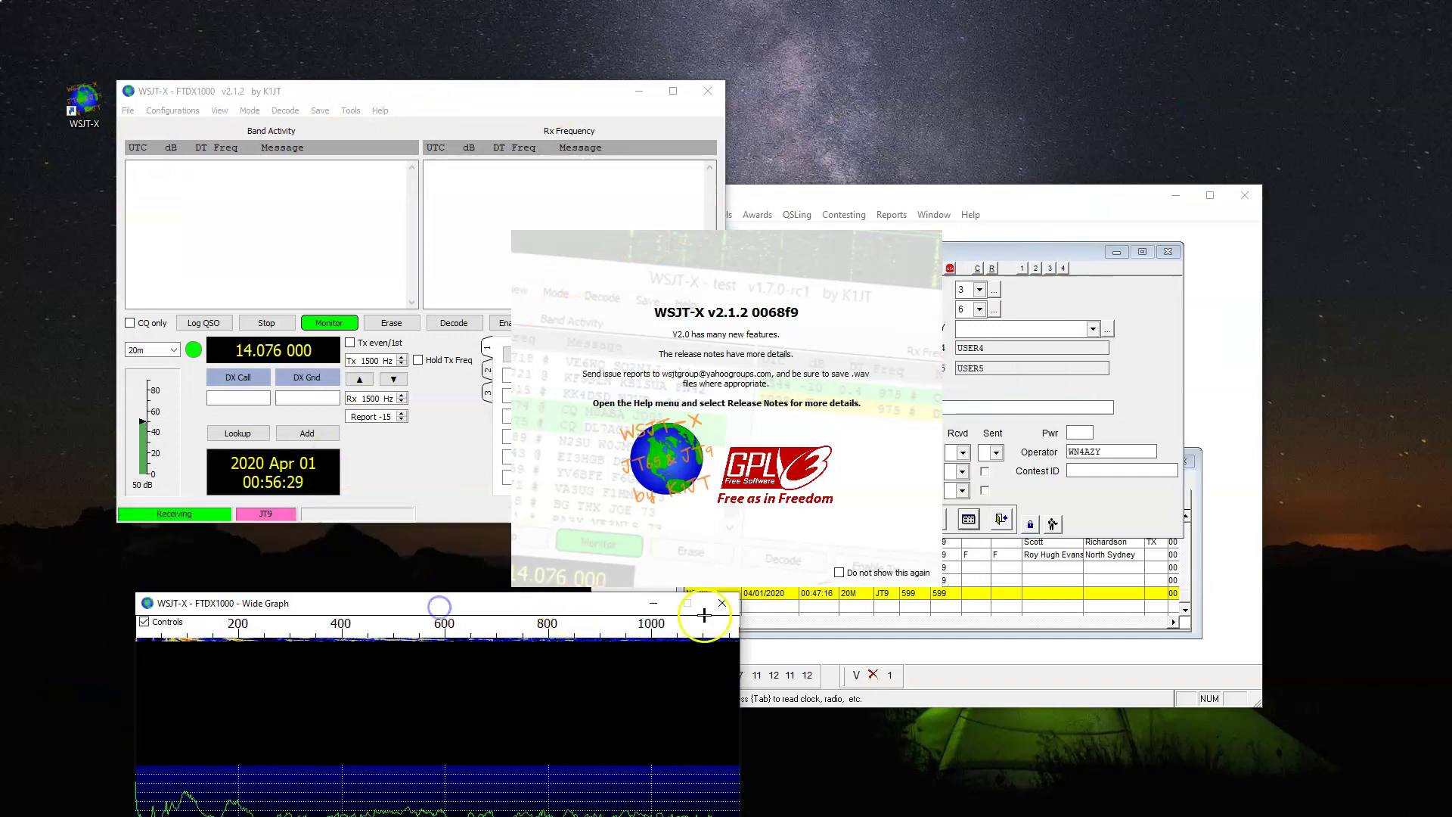
pyautogui.click(720, 603)
pyautogui.click(868, 577)
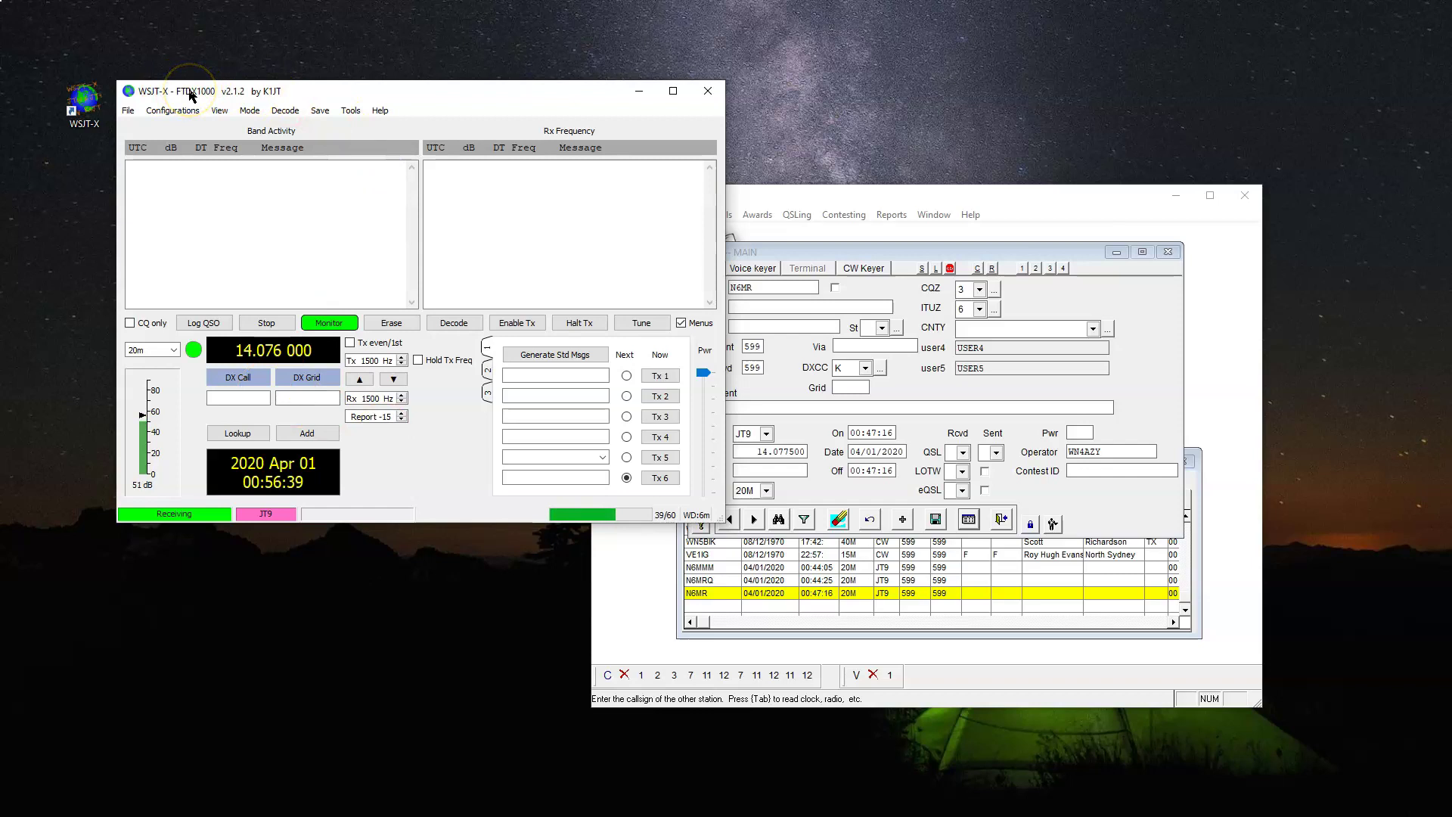
# Move the FTDX1000 window clear of the desktop shortcuts and launch a second instance from the original WSJT-X shortcut
pyautogui.moveTo(359, 94); pyautogui.dragTo(613, 100)
pyautogui.click(100, 97)
pyautogui.click(89, 121)
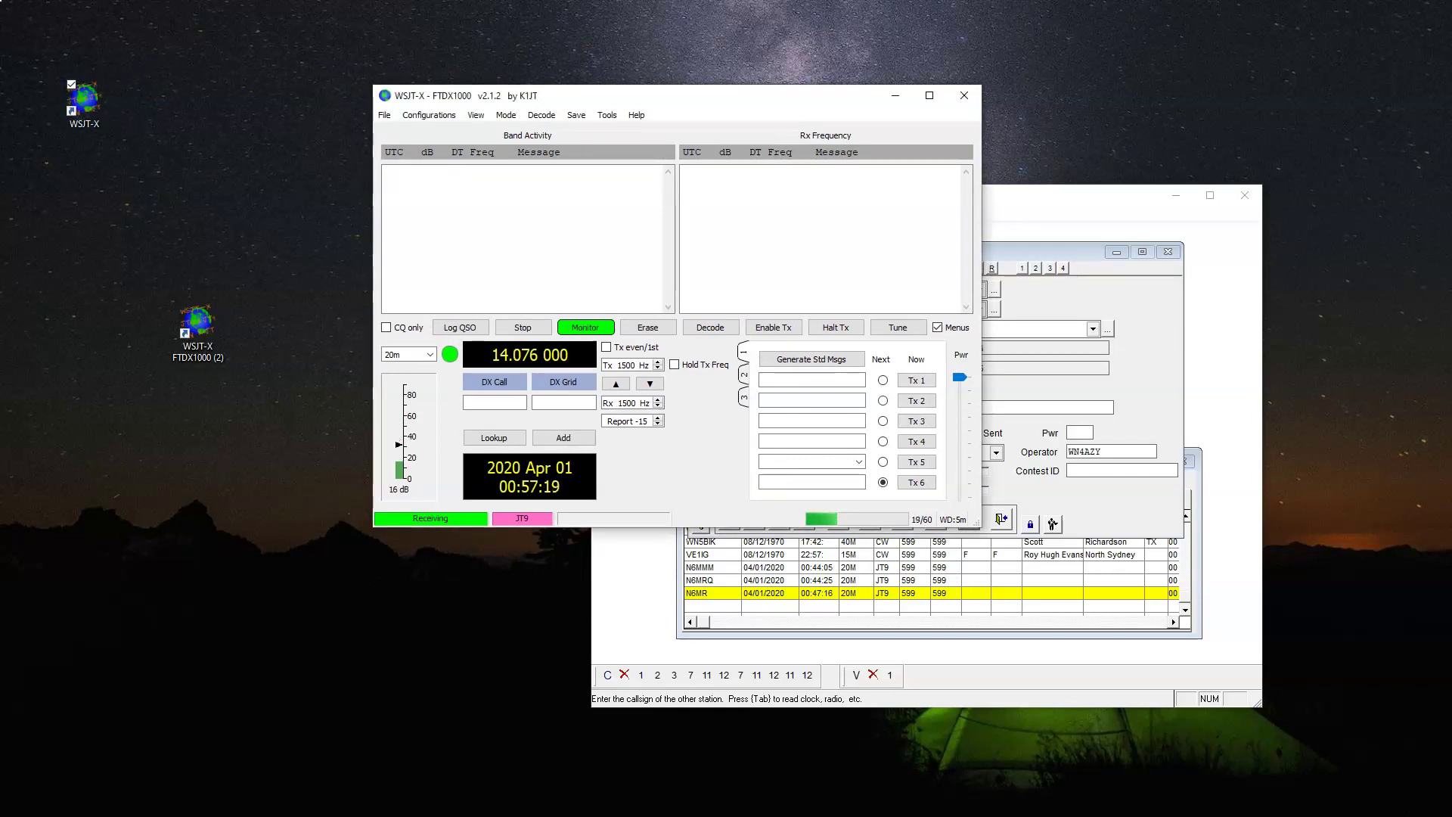
pyautogui.click(1398, 541)
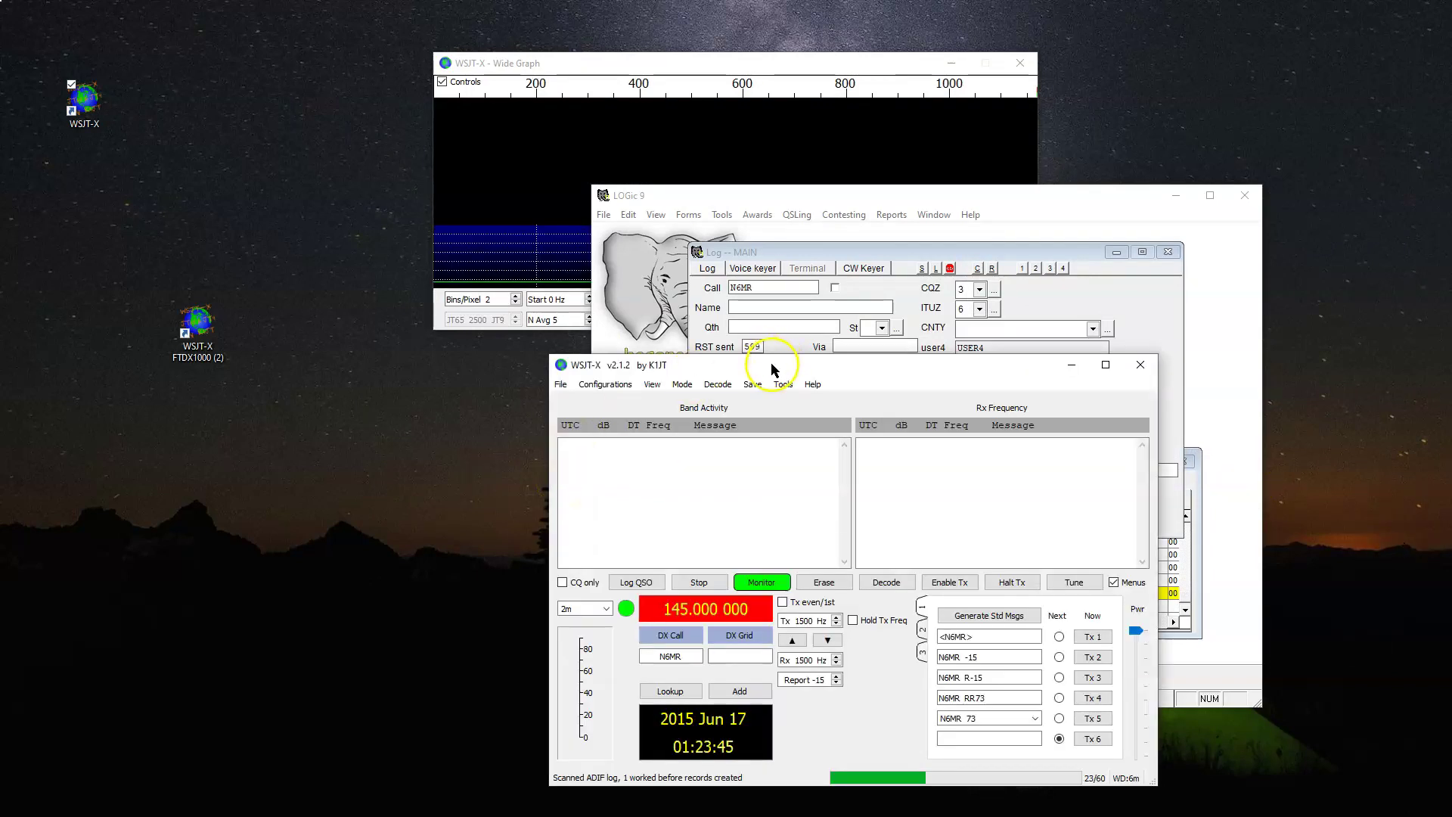
pyautogui.click(599, 183)
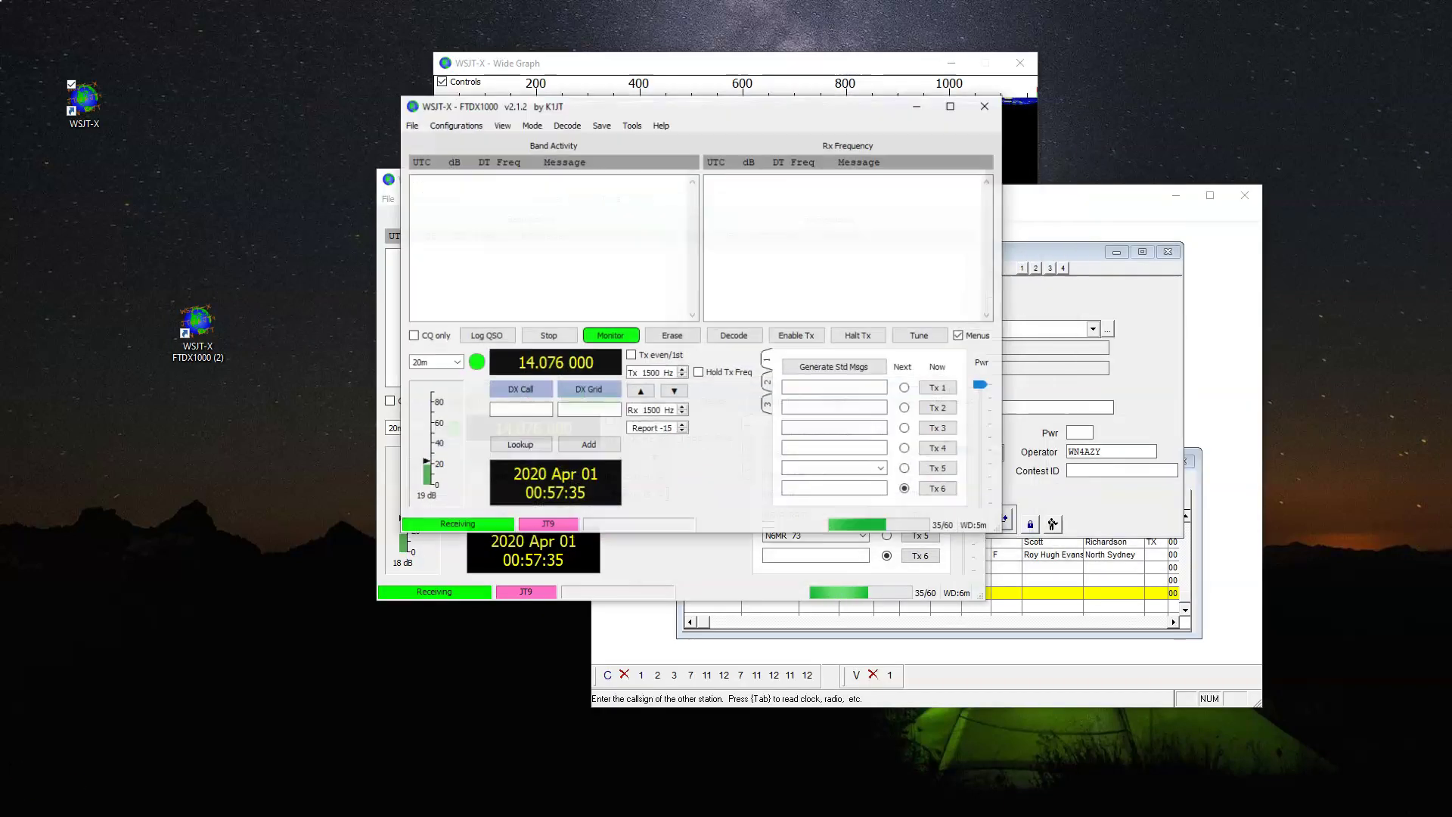
# Close the remaining Wide Graph and arrange the two WSJT-X windows one above the other beside LOGic
pyautogui.moveTo(749, 95); pyautogui.dragTo(442, 104)
pyautogui.click(1027, 68)
pyautogui.moveTo(832, 182); pyautogui.dragTo(454, 327)
pyautogui.moveTo(462, 104); pyautogui.dragTo(441, 52)
pyautogui.click(540, 514)
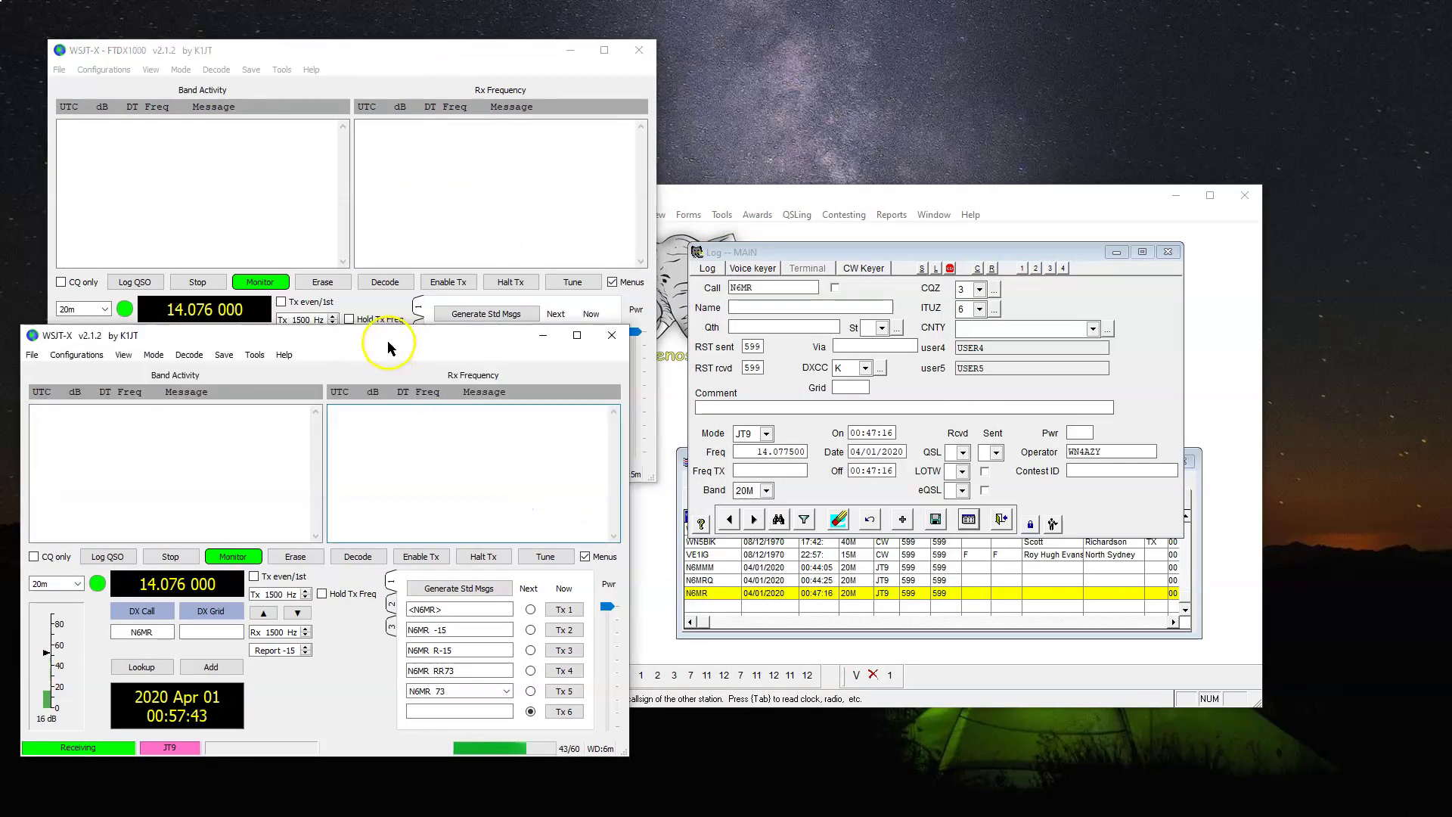
pyautogui.moveTo(388, 344); pyautogui.dragTo(422, 339)
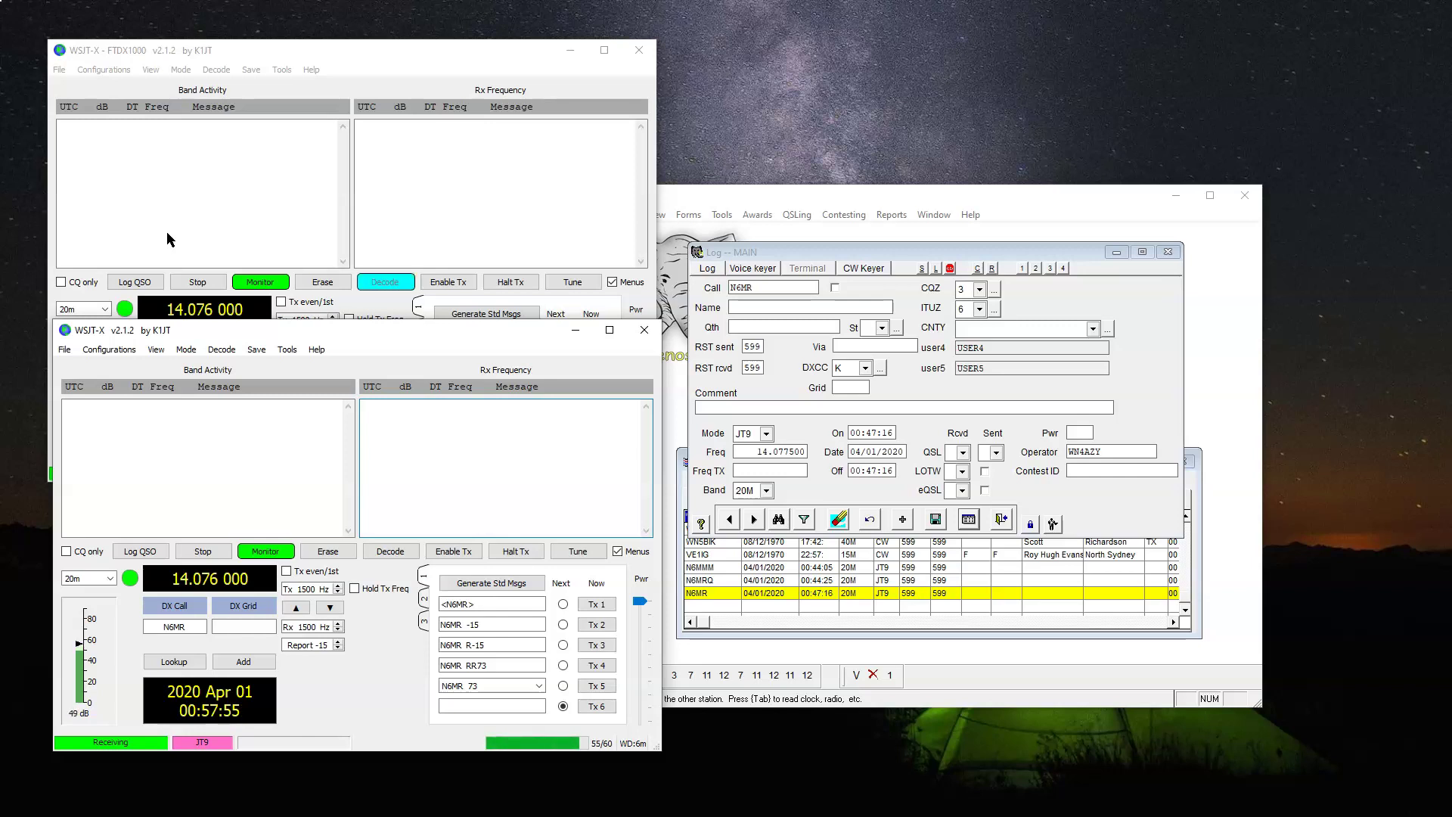
# Bring the FTDX1000 instance to the front, then show the WSJT-X log folder and move its window higher on the desktop
pyautogui.click(183, 210)
pyautogui.click(244, 47)
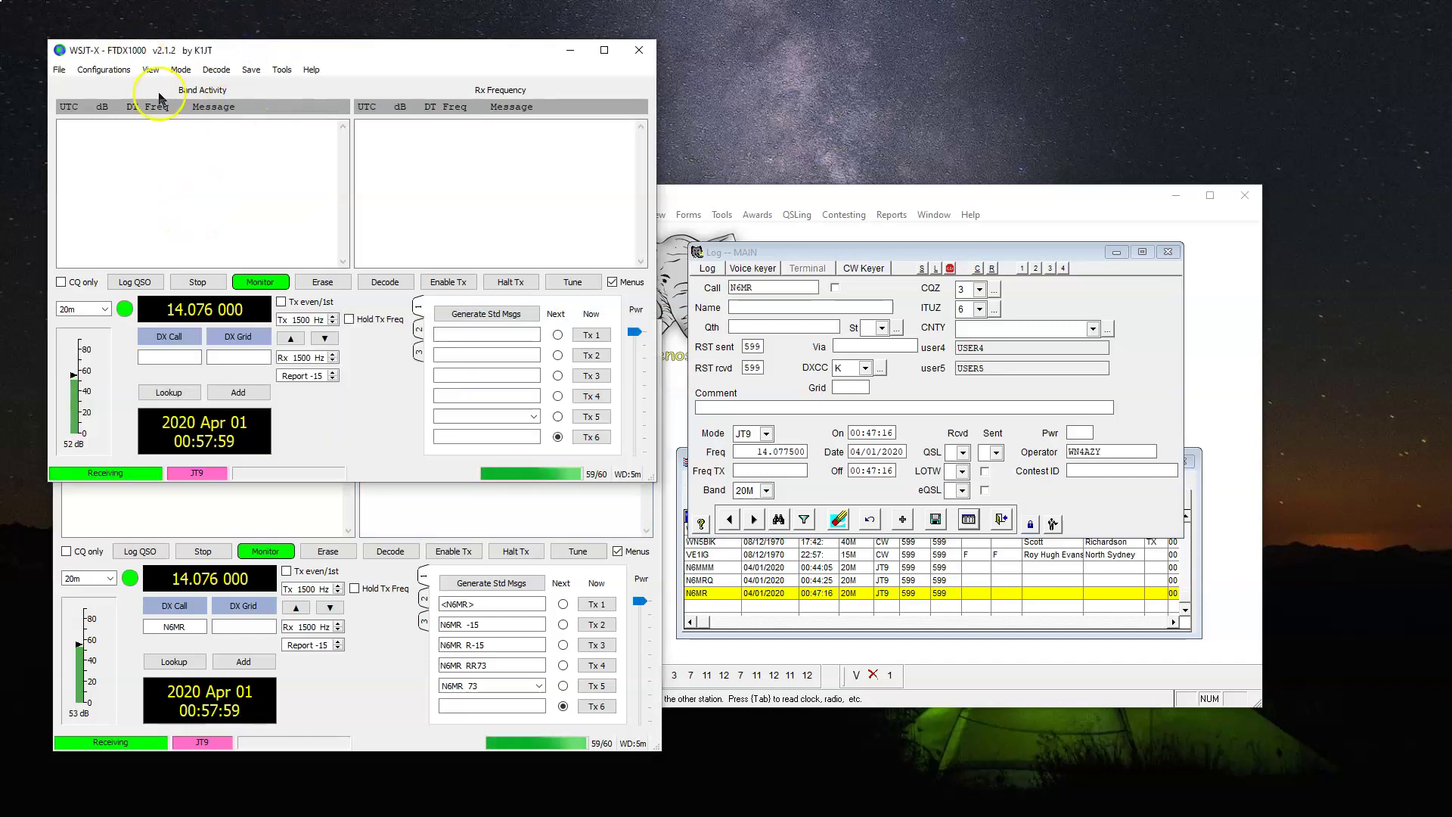
pyautogui.click(251, 74)
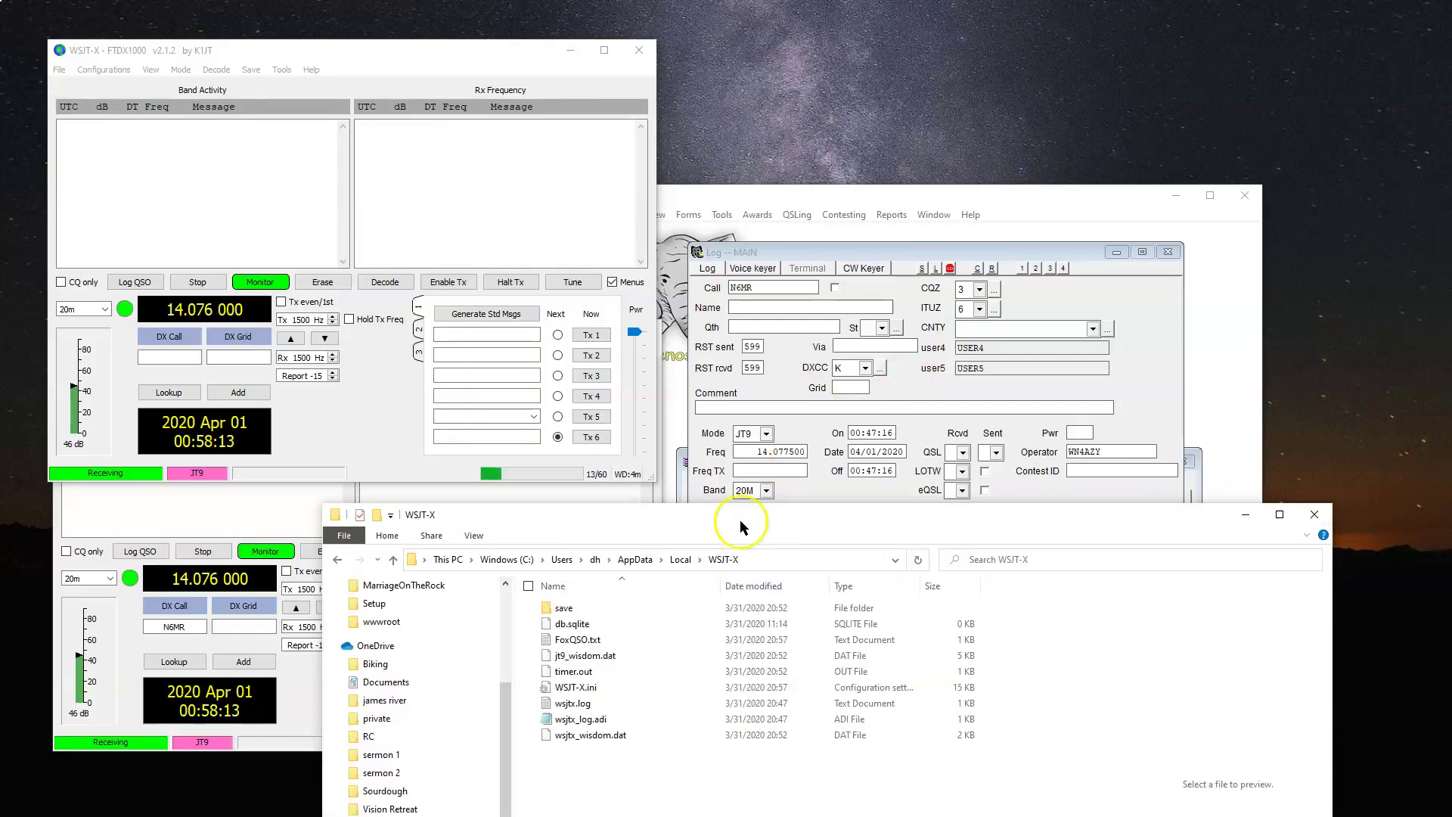
pyautogui.moveTo(742, 519); pyautogui.dragTo(882, 136)
# Go up to the Local folder, inspect the contents of the WSJT-X - FTDX1000 folder and return to LOGic
pyautogui.click(825, 213)
pyautogui.scroll(-1, 850, 280)
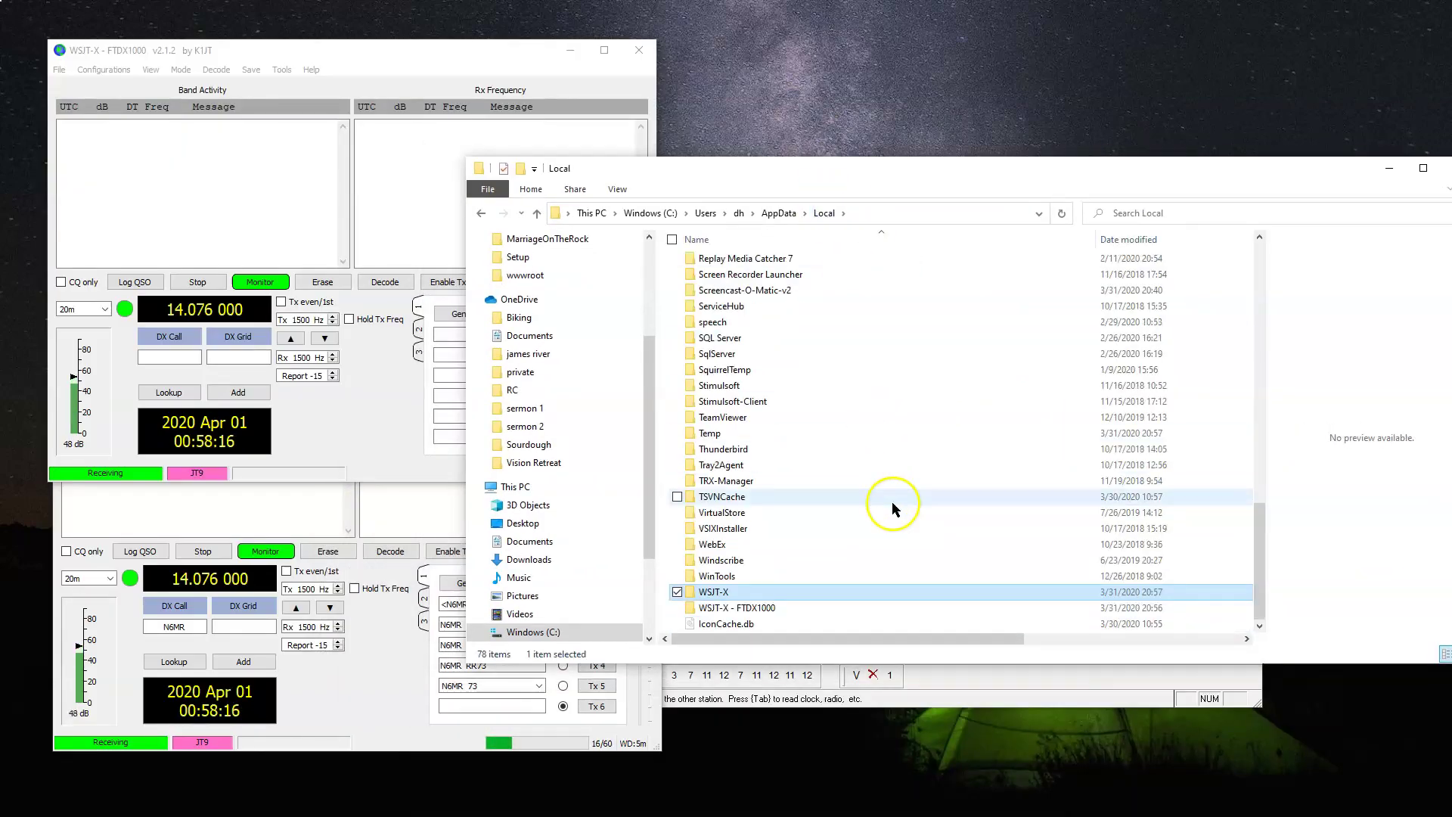
pyautogui.click(760, 609)
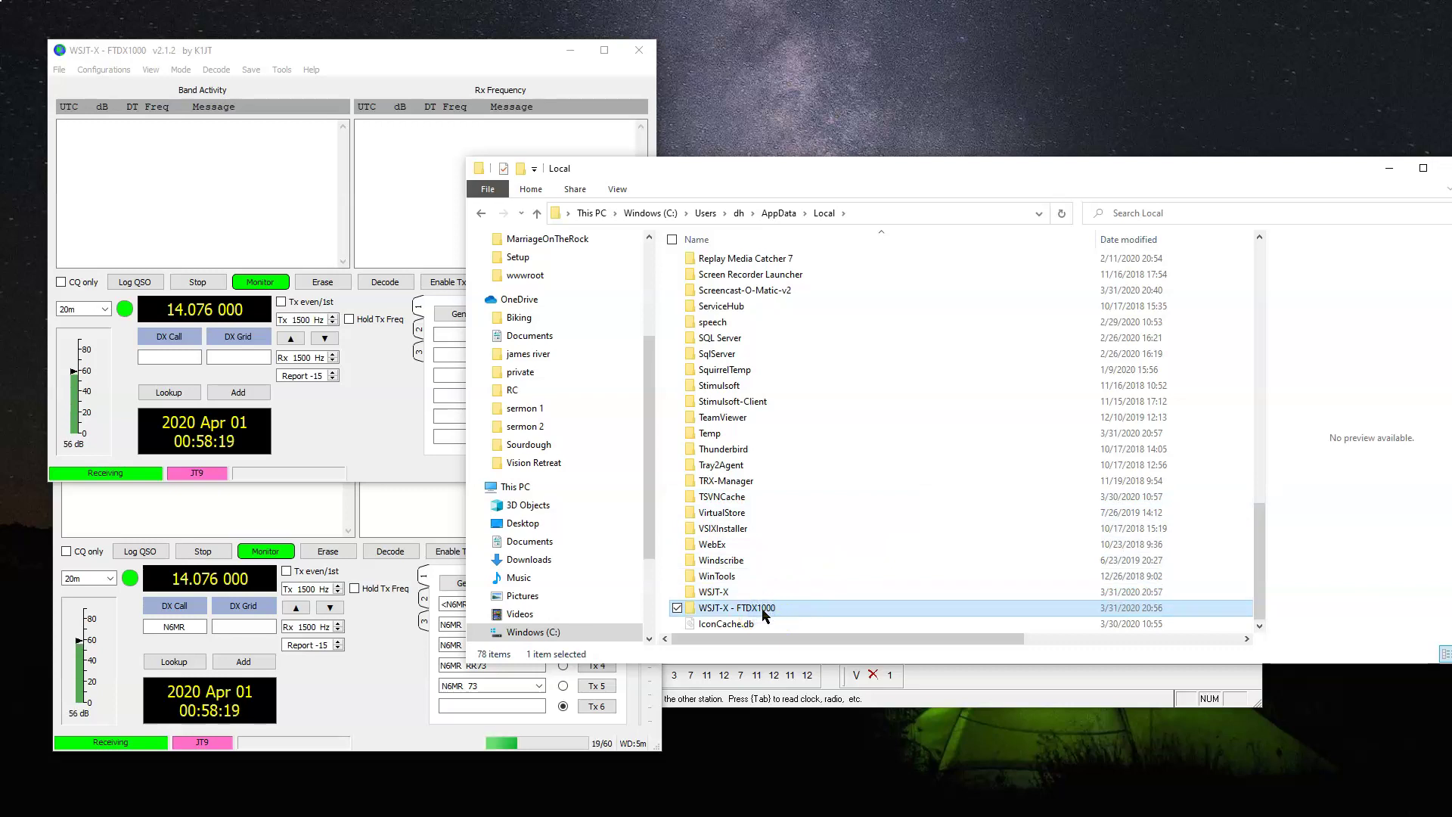
pyautogui.doubleClick(763, 610)
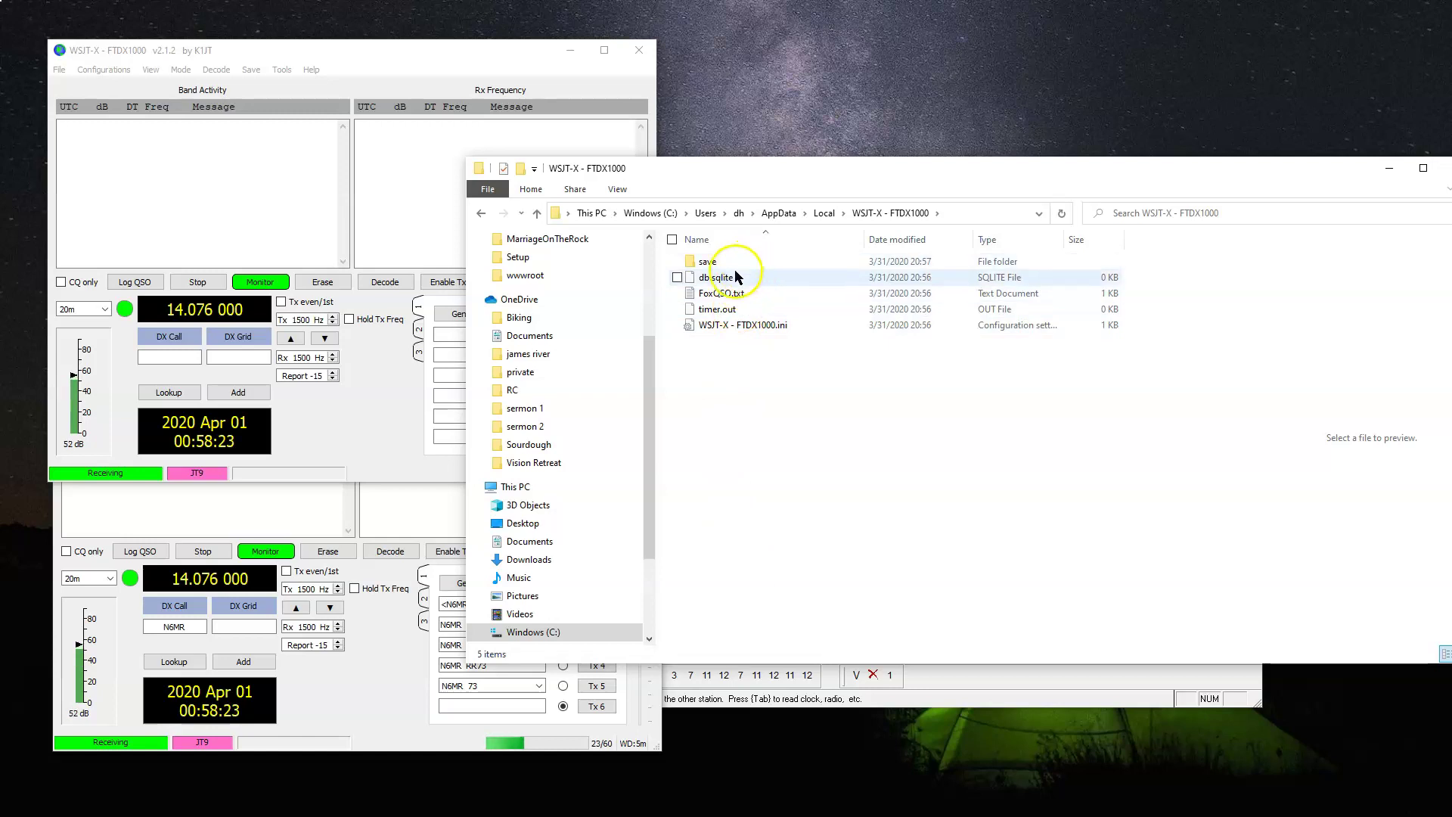
pyautogui.click(1057, 679)
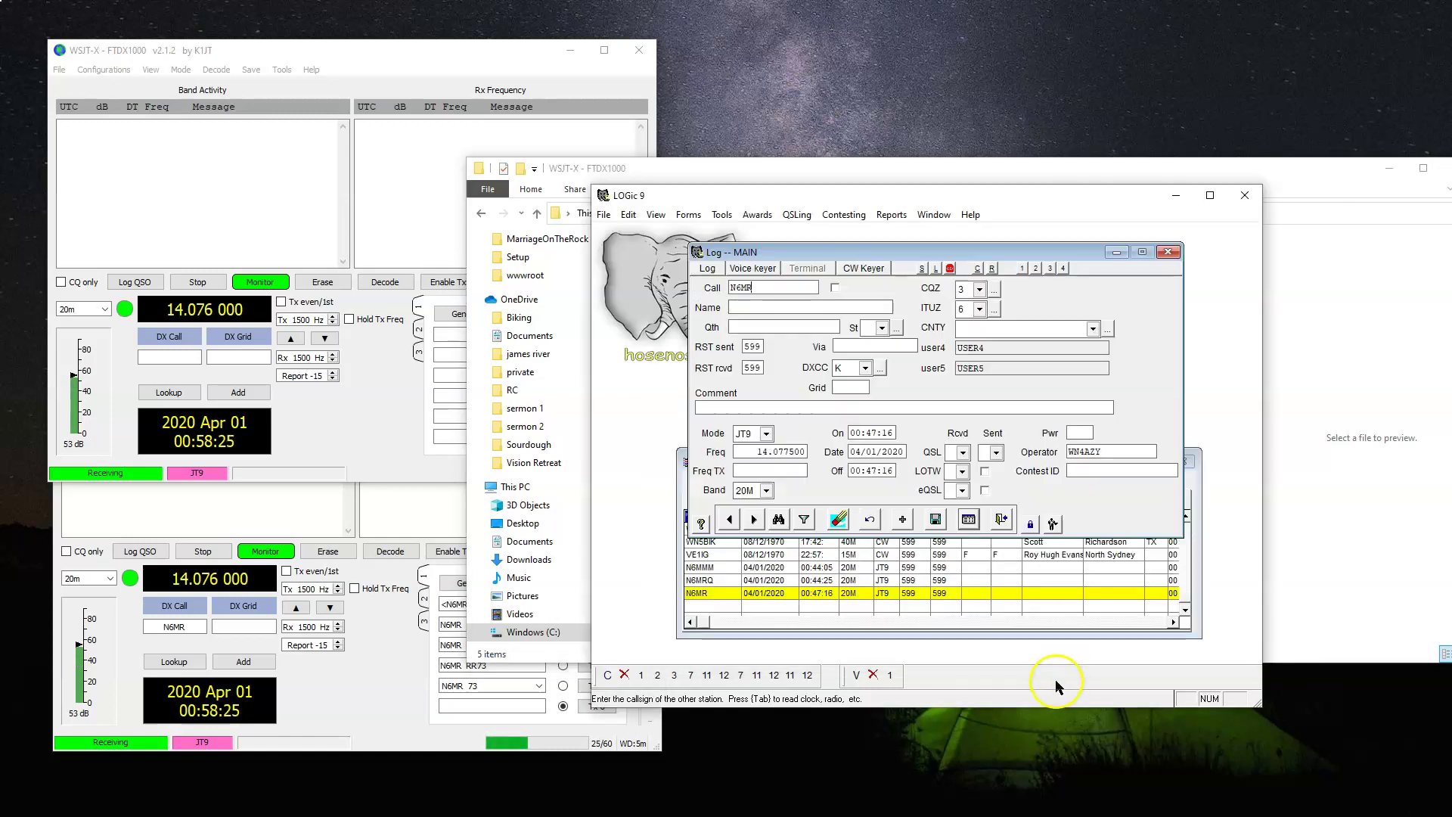
# In the log form's Auto ADIF logging setup, start selecting a second ADIF file and browse to the Local\WSJT-X - FTDX1000 folder
pyautogui.click(707, 268)
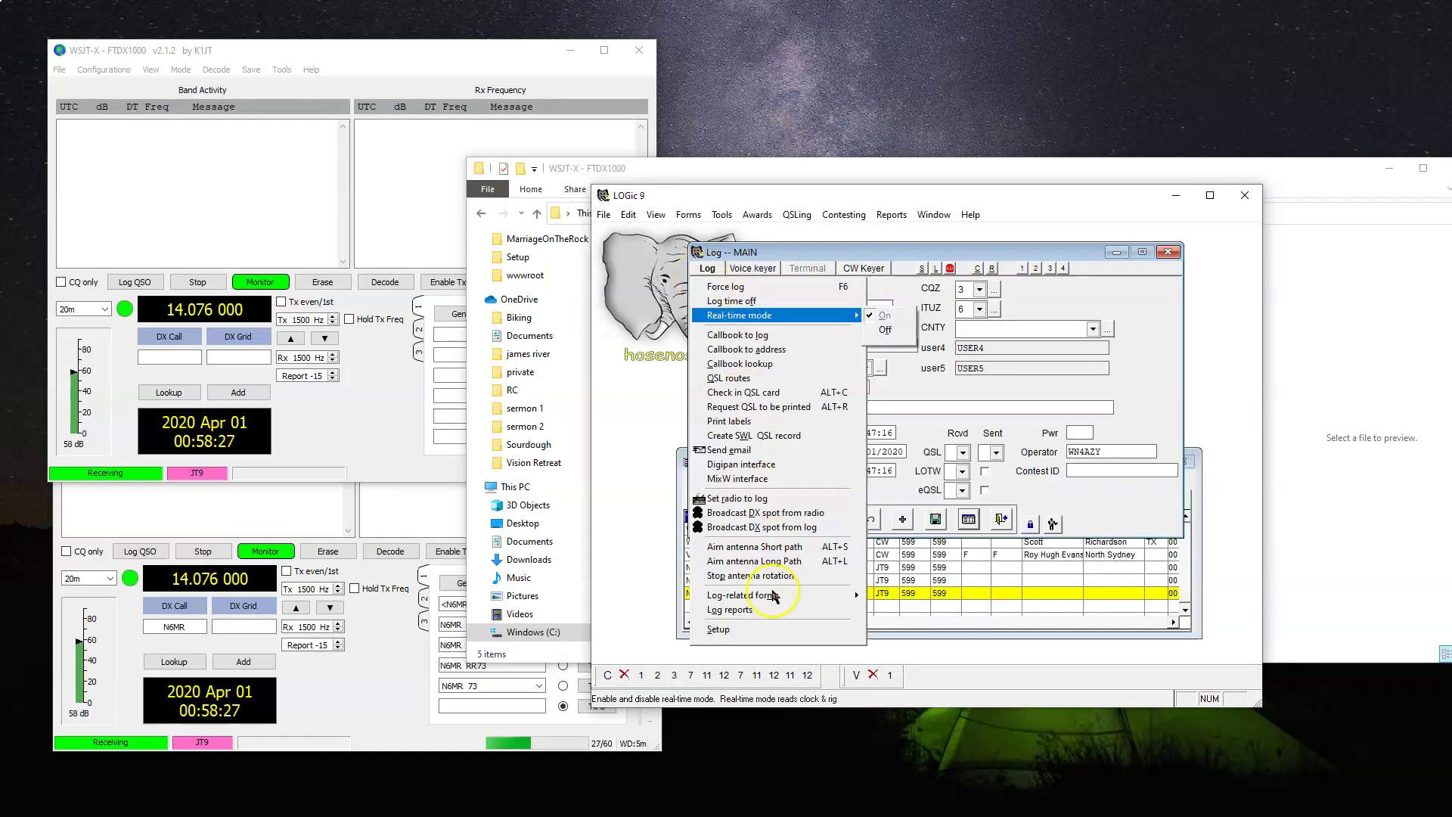
pyautogui.click(751, 630)
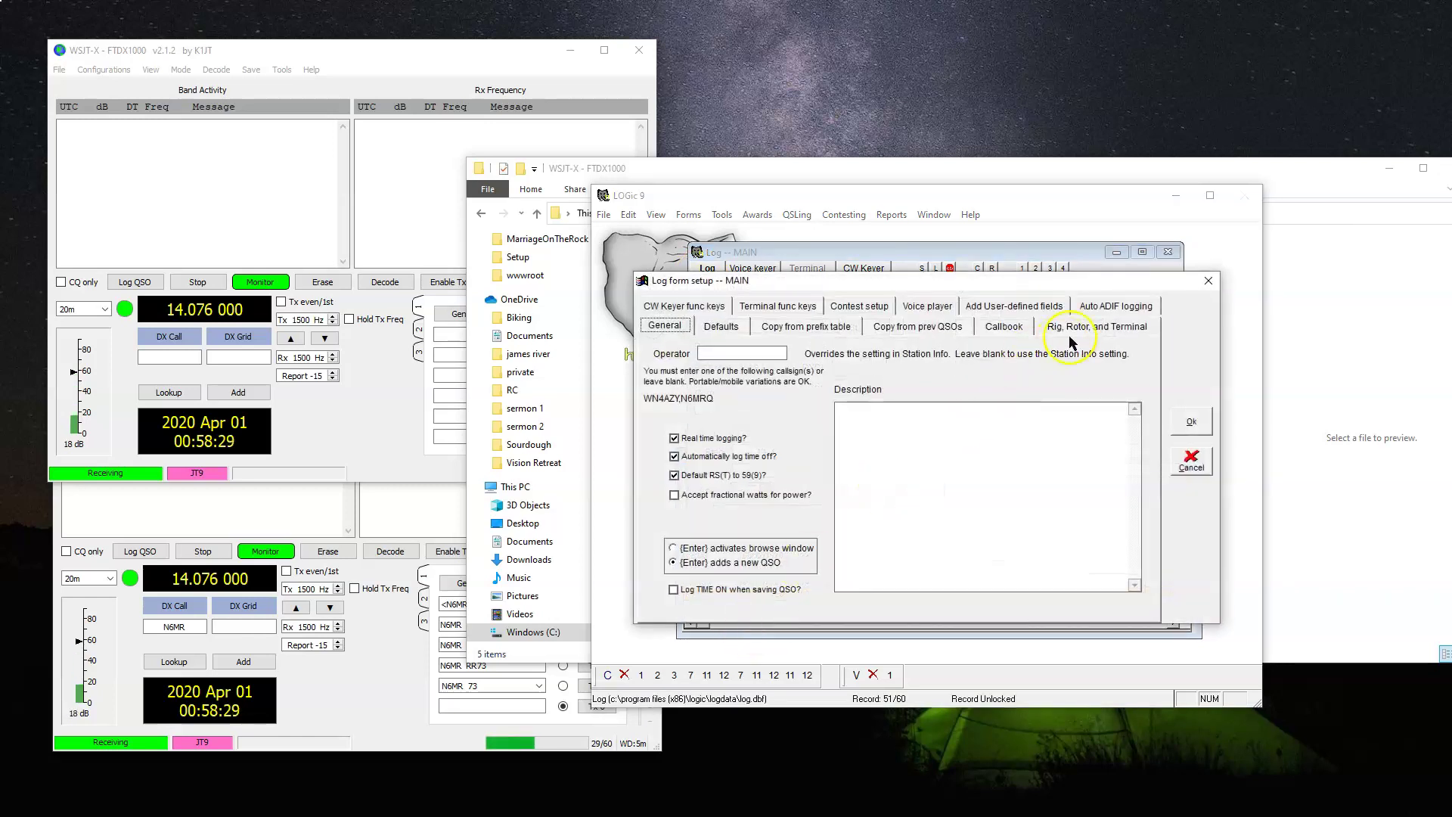
pyautogui.click(1108, 329)
pyautogui.click(1115, 306)
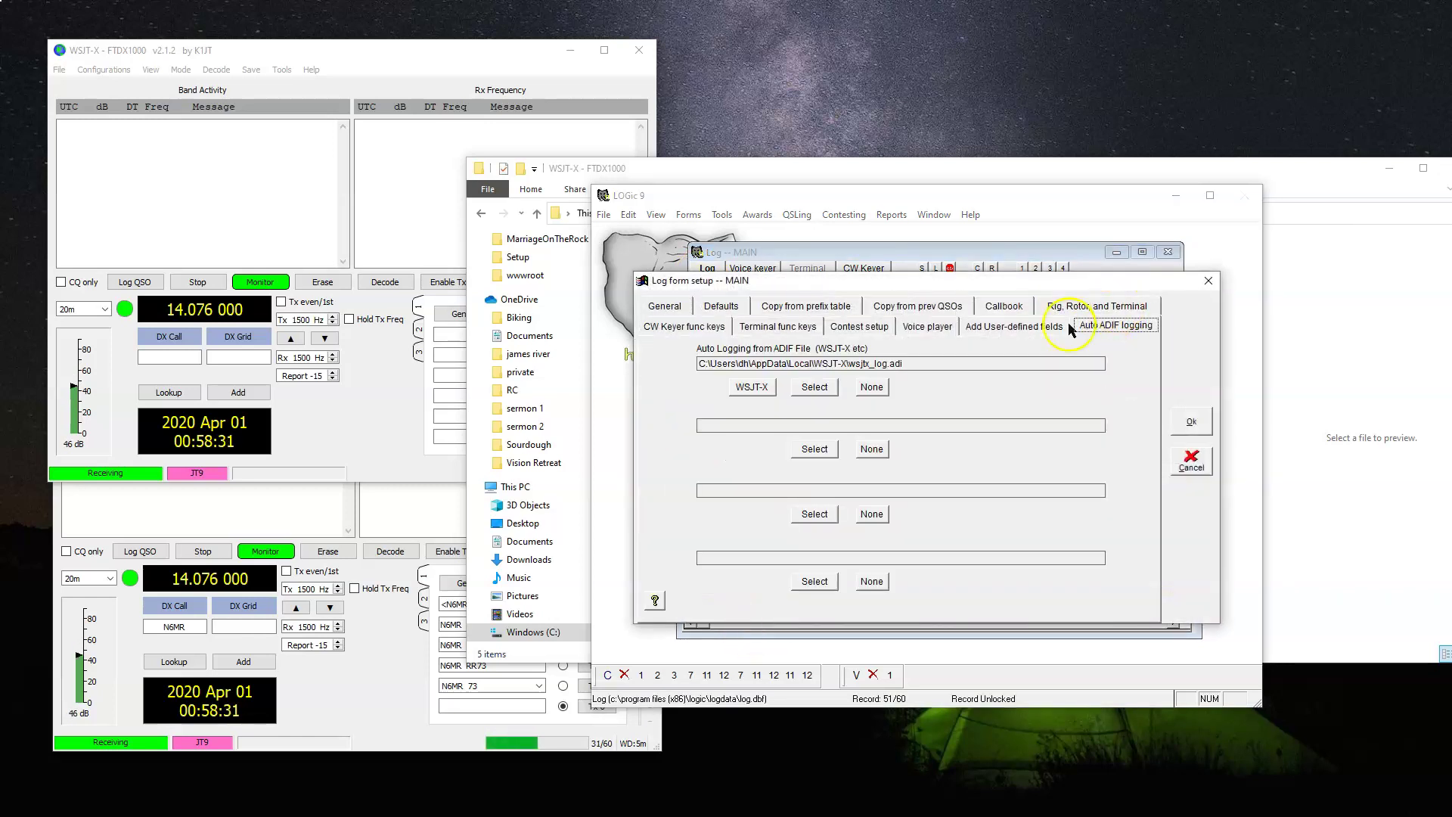
pyautogui.click(821, 457)
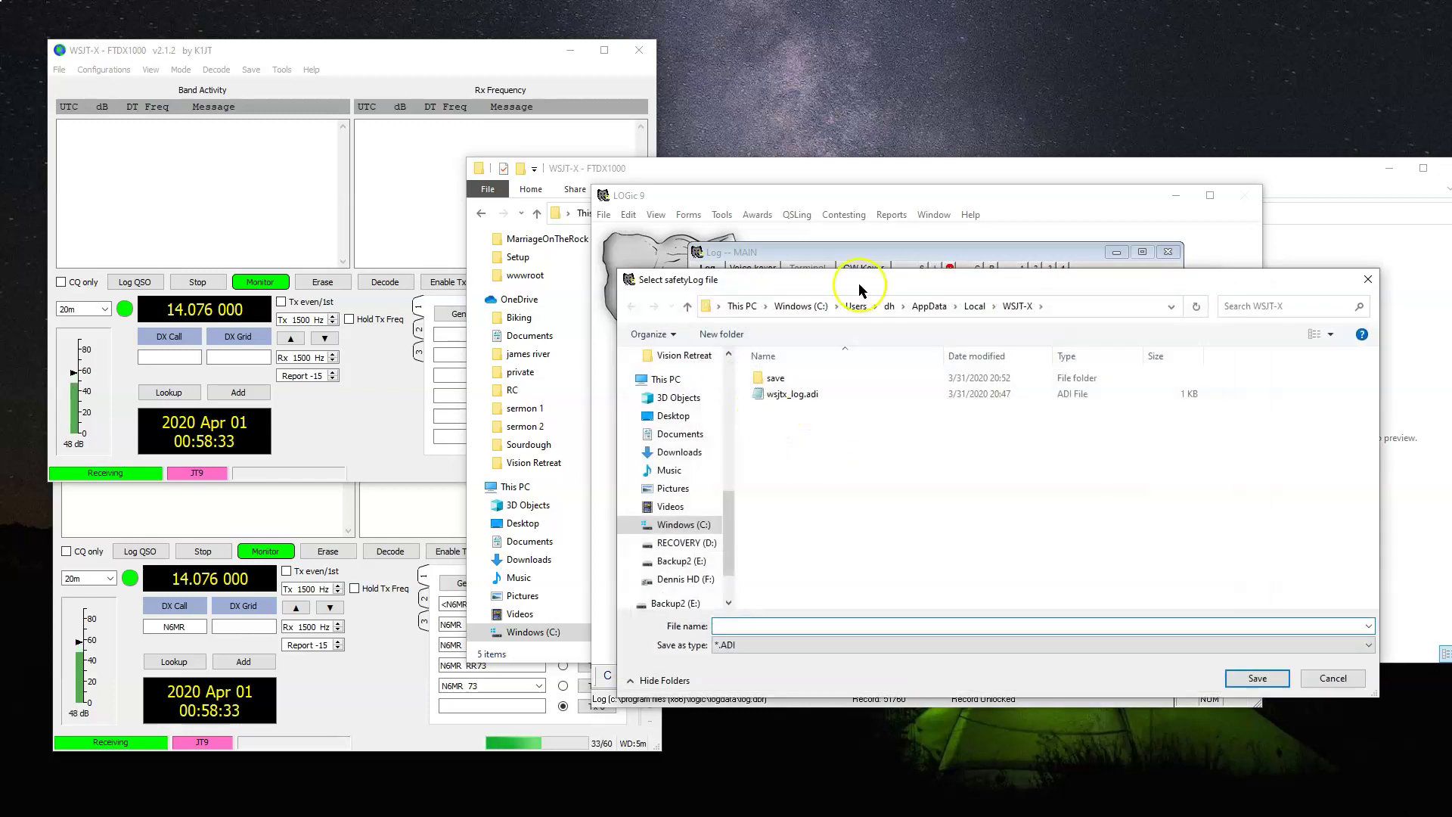
pyautogui.click(974, 306)
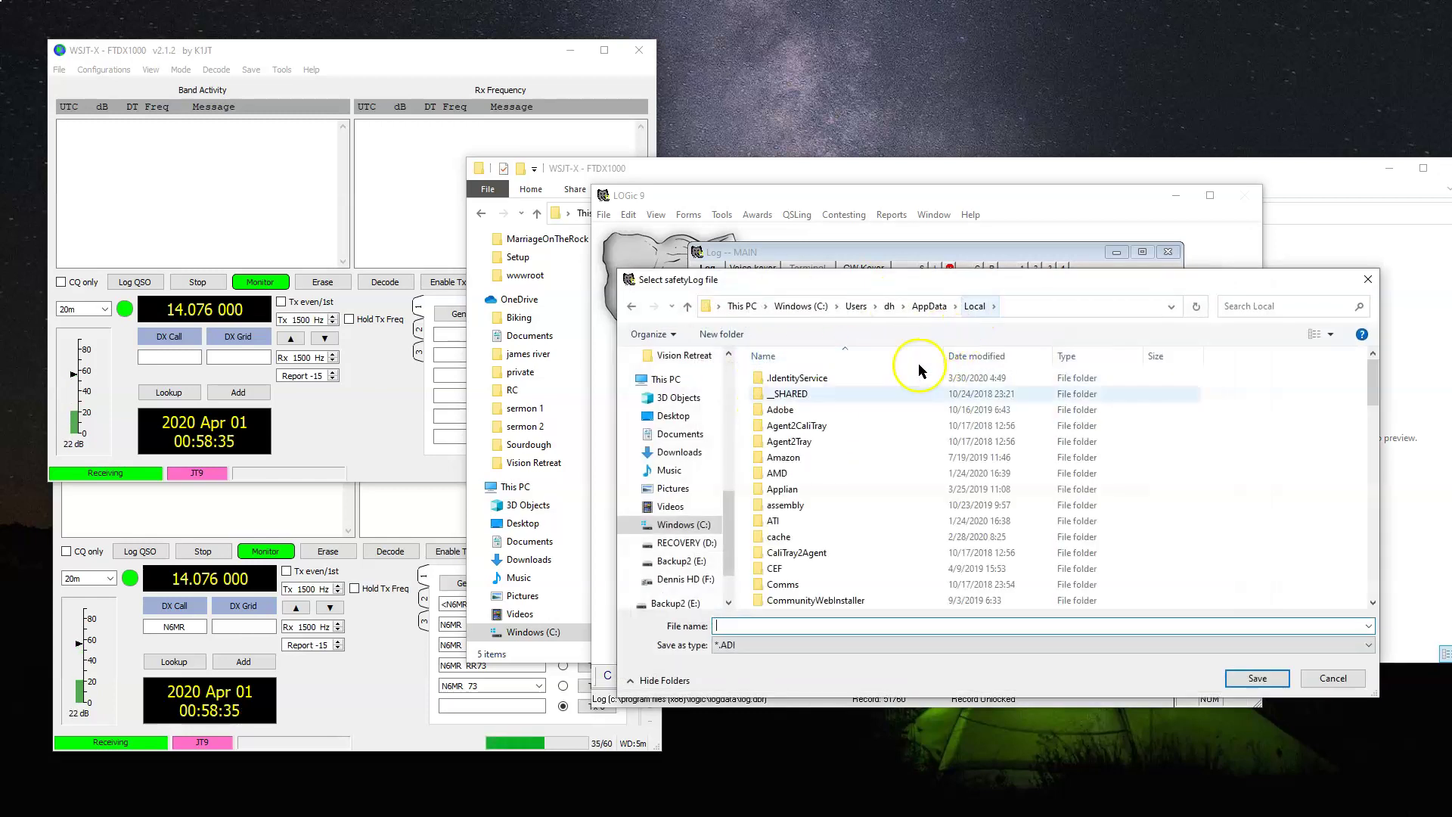
pyautogui.scroll(-10, 878, 484)
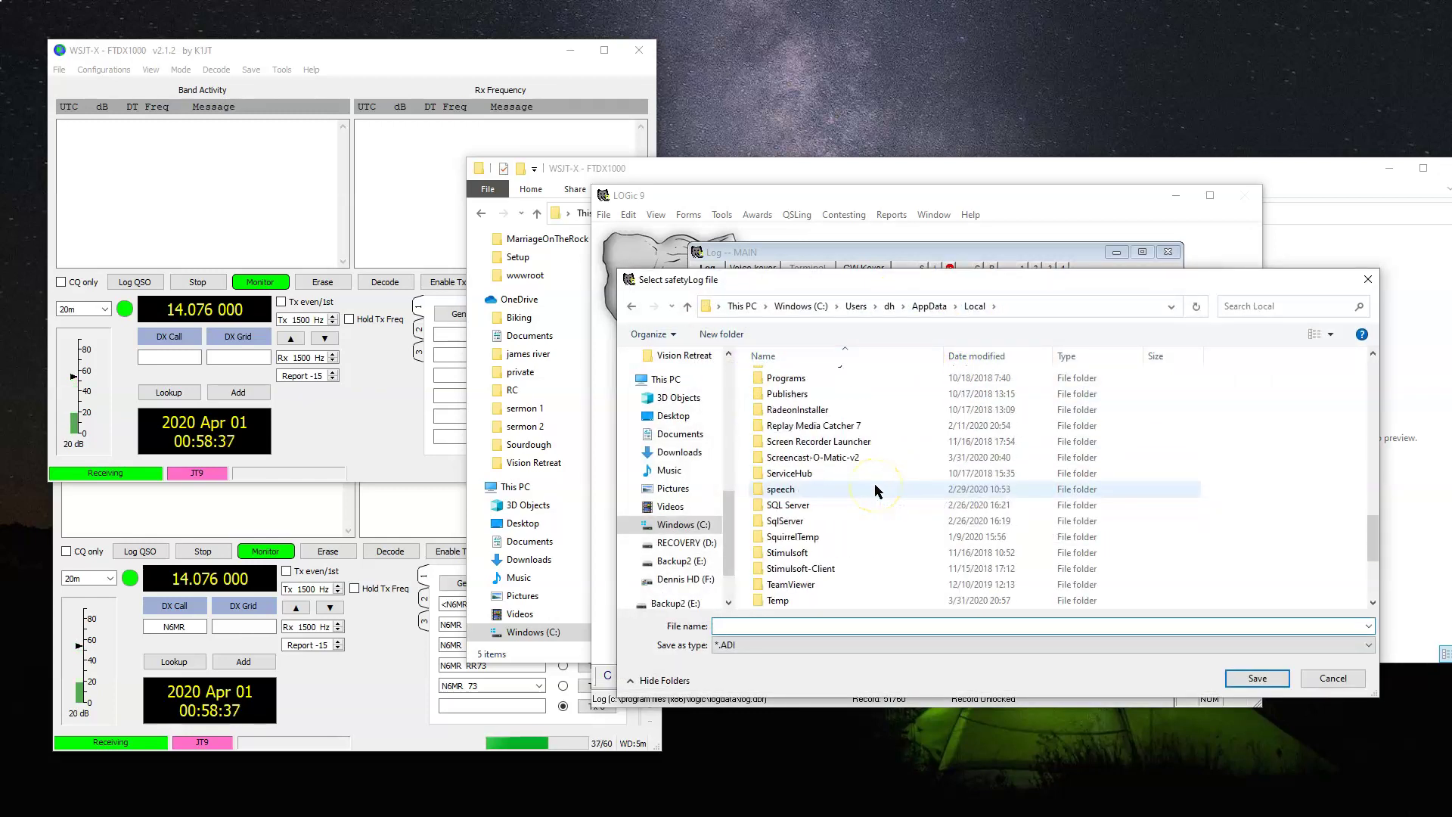
pyautogui.scroll(-3, 877, 488)
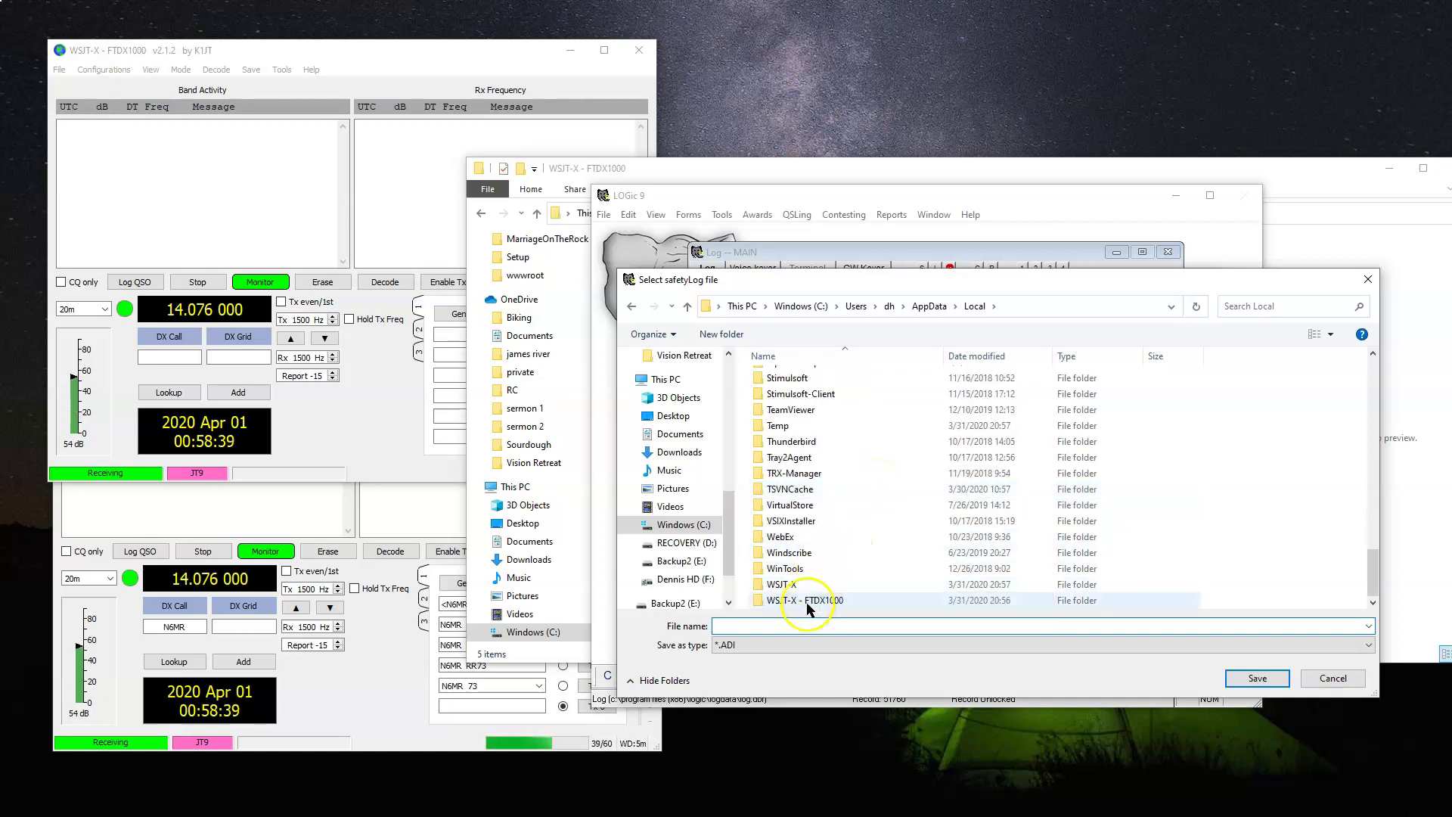
pyautogui.doubleClick(816, 601)
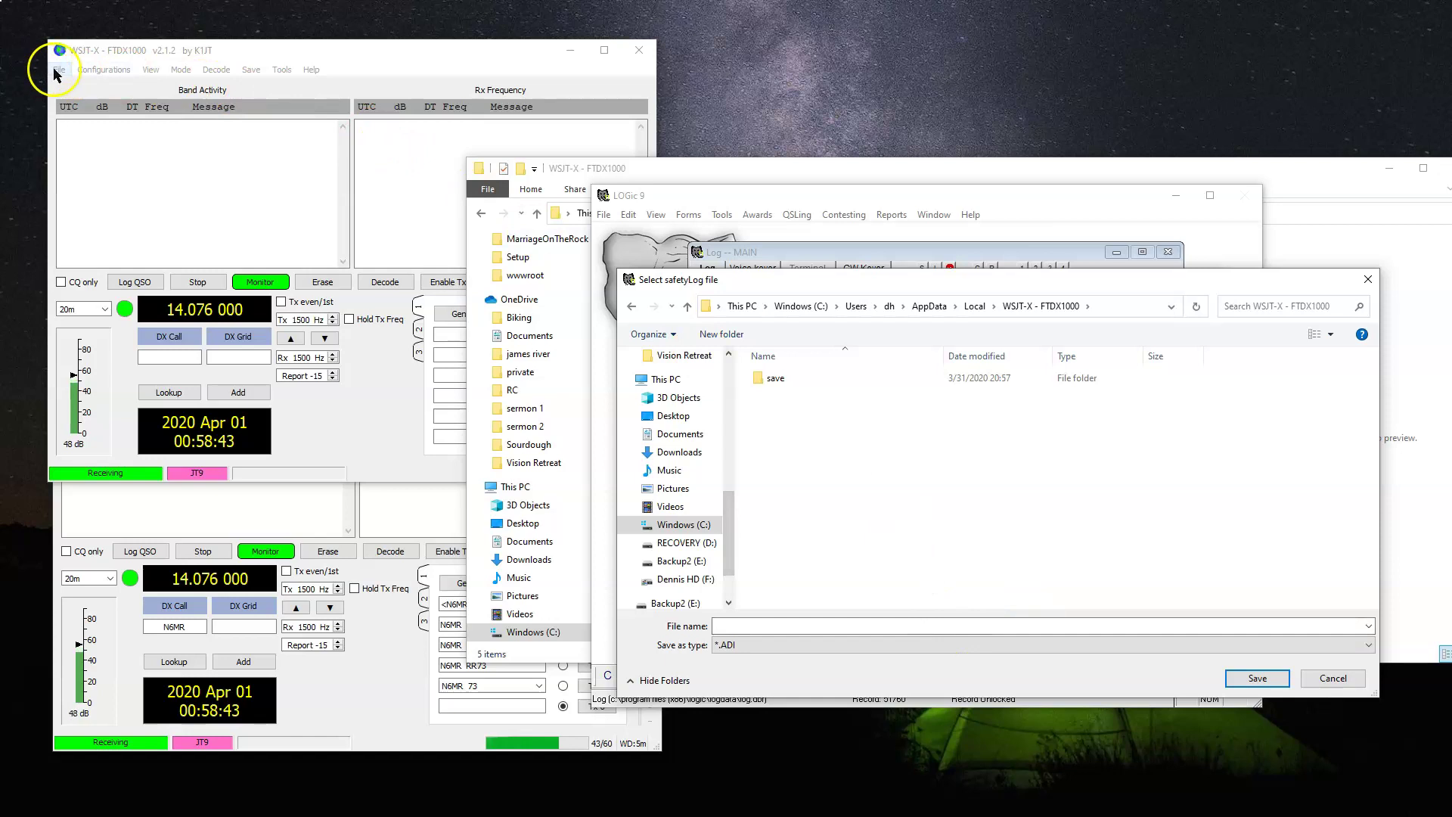
# Switch to the FTDX1000 instance of WSJT-X, set the DX call to DU1DX and log the QSO
pyautogui.click(161, 363)
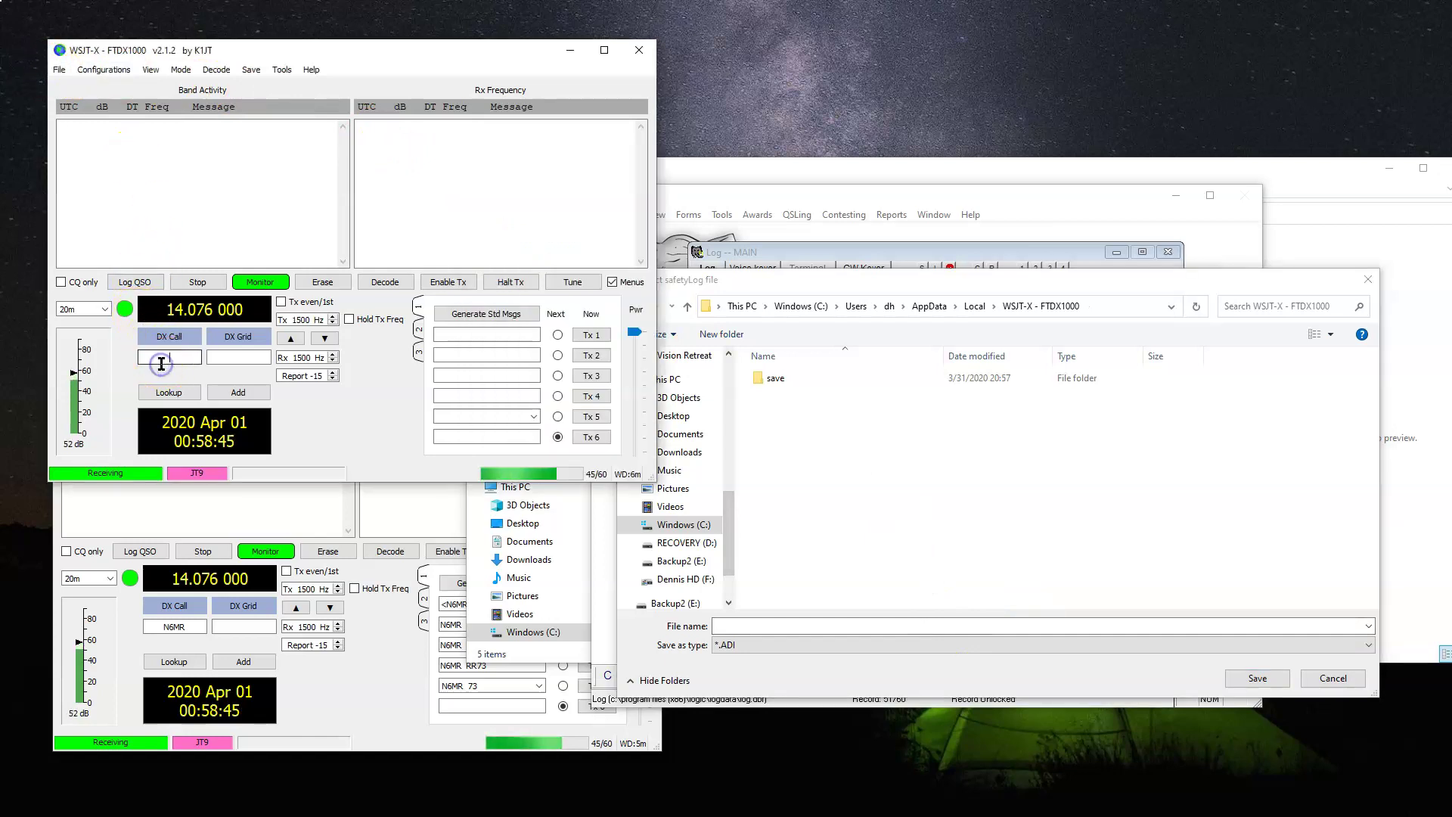
pyautogui.write('DU1')
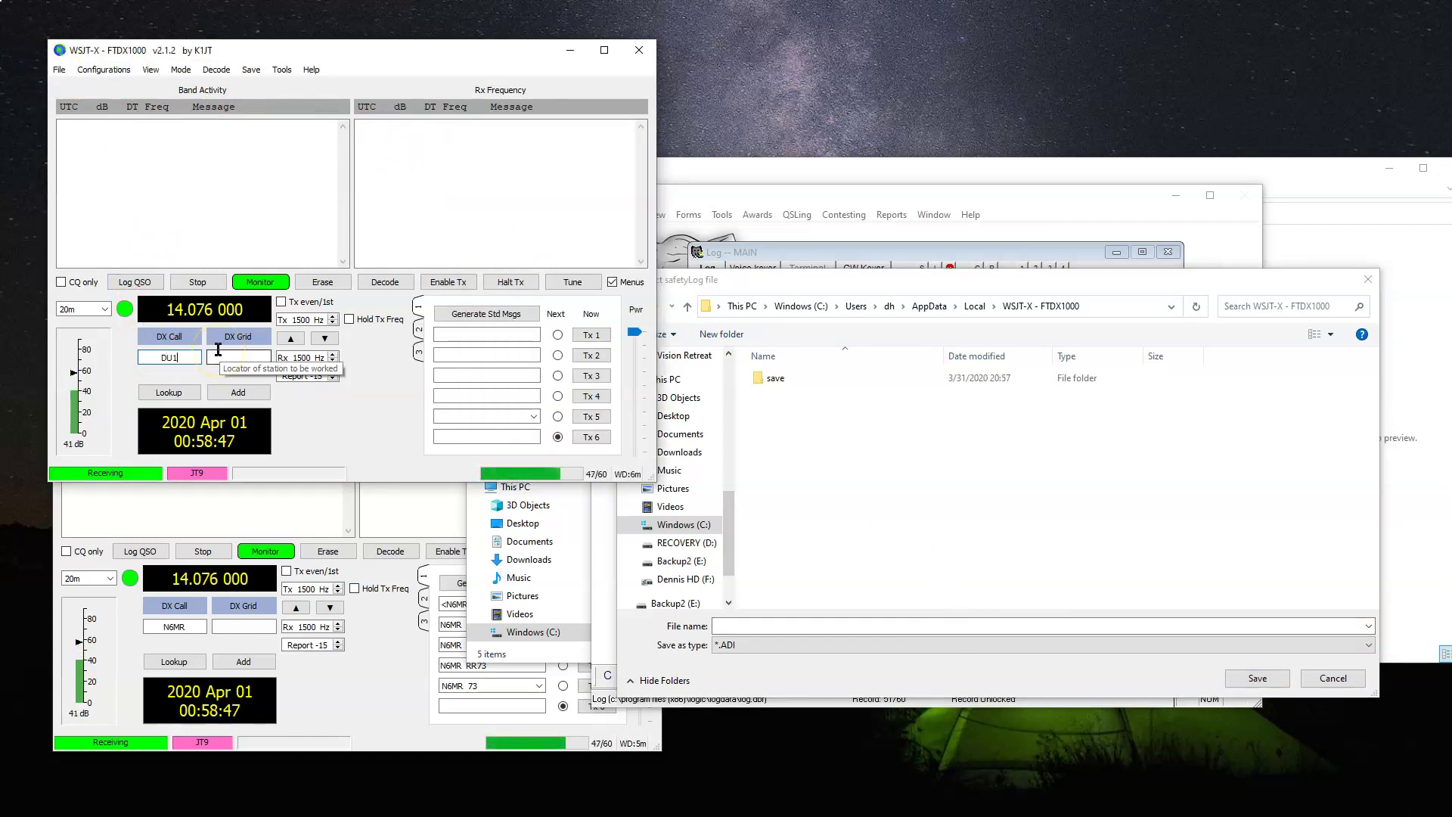
pyautogui.write('DX')
pyautogui.click(133, 283)
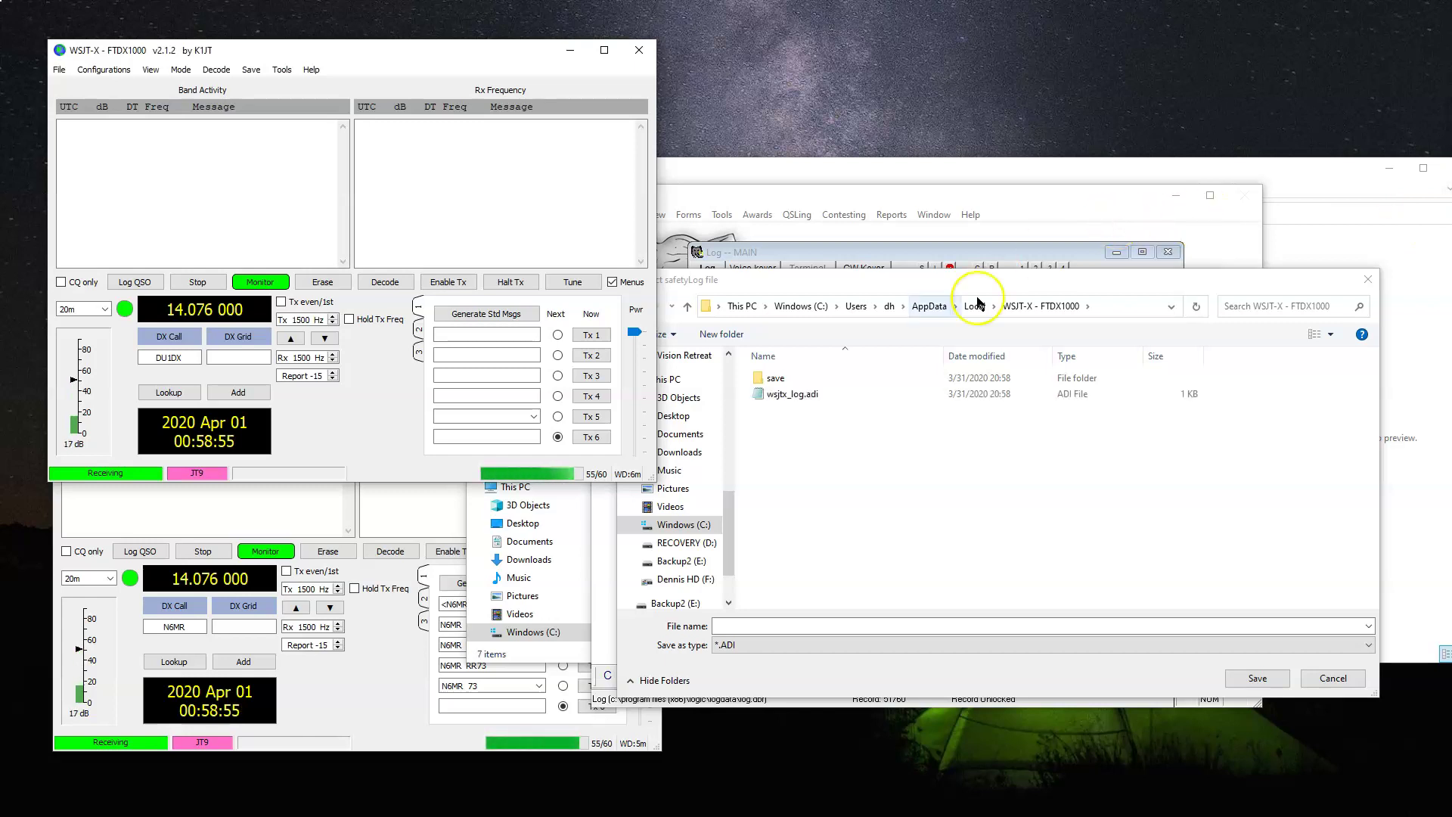
# Return to LOGic's file selection, choose wsjtx_log.adi as the second auto-logging file and accept the log form setup
pyautogui.click(883, 281)
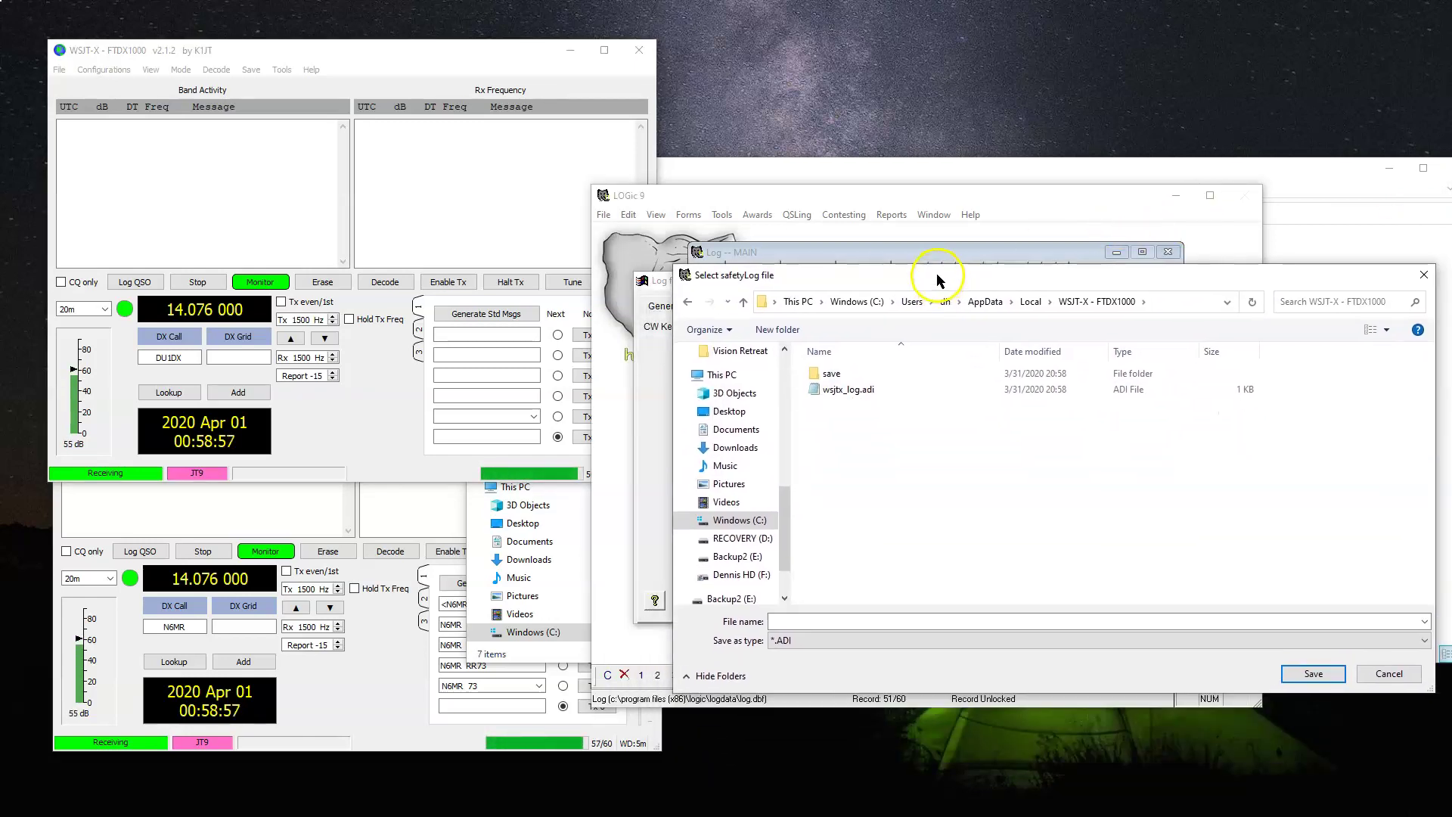
pyautogui.doubleClick(850, 392)
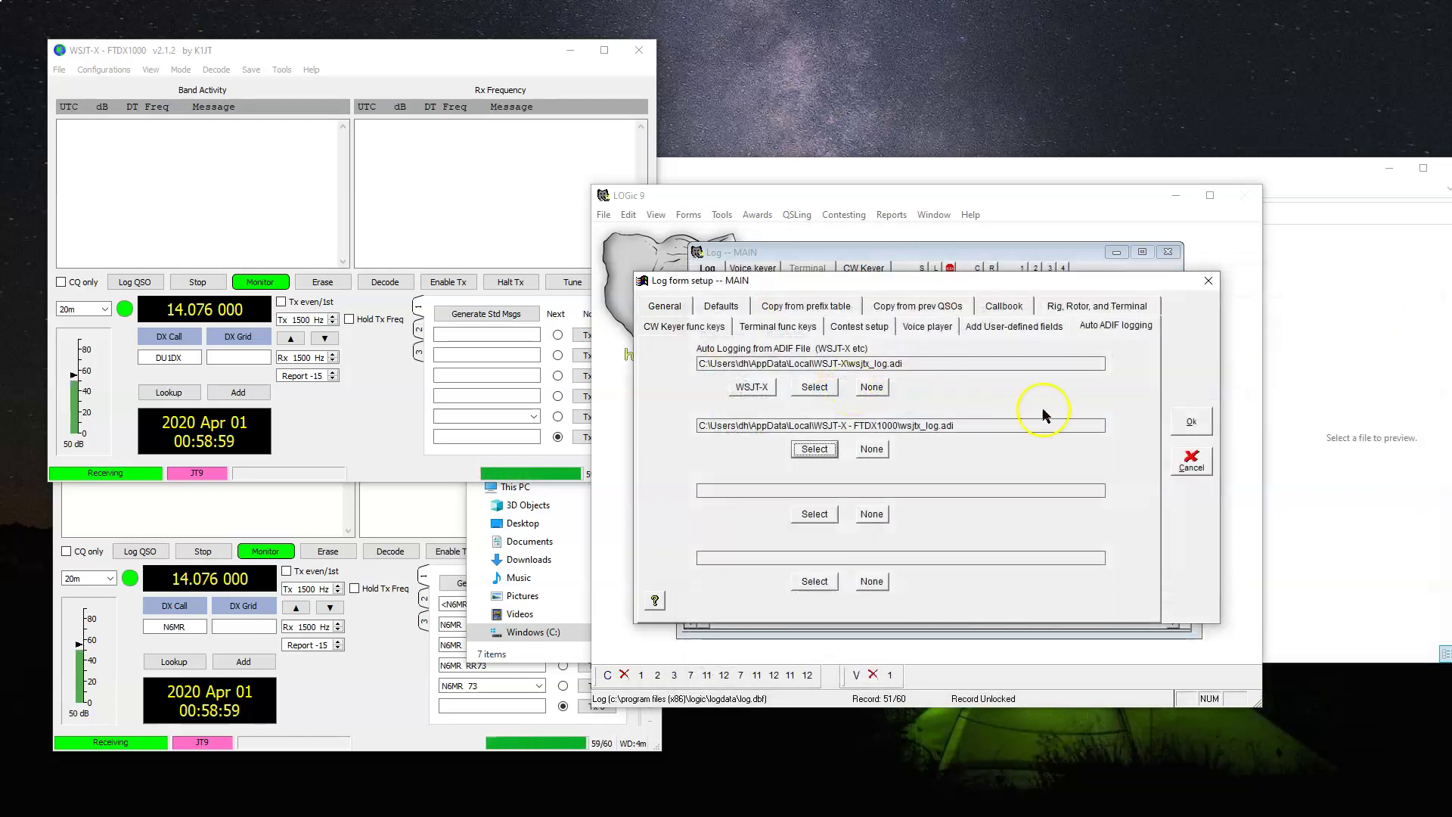
pyautogui.click(1191, 421)
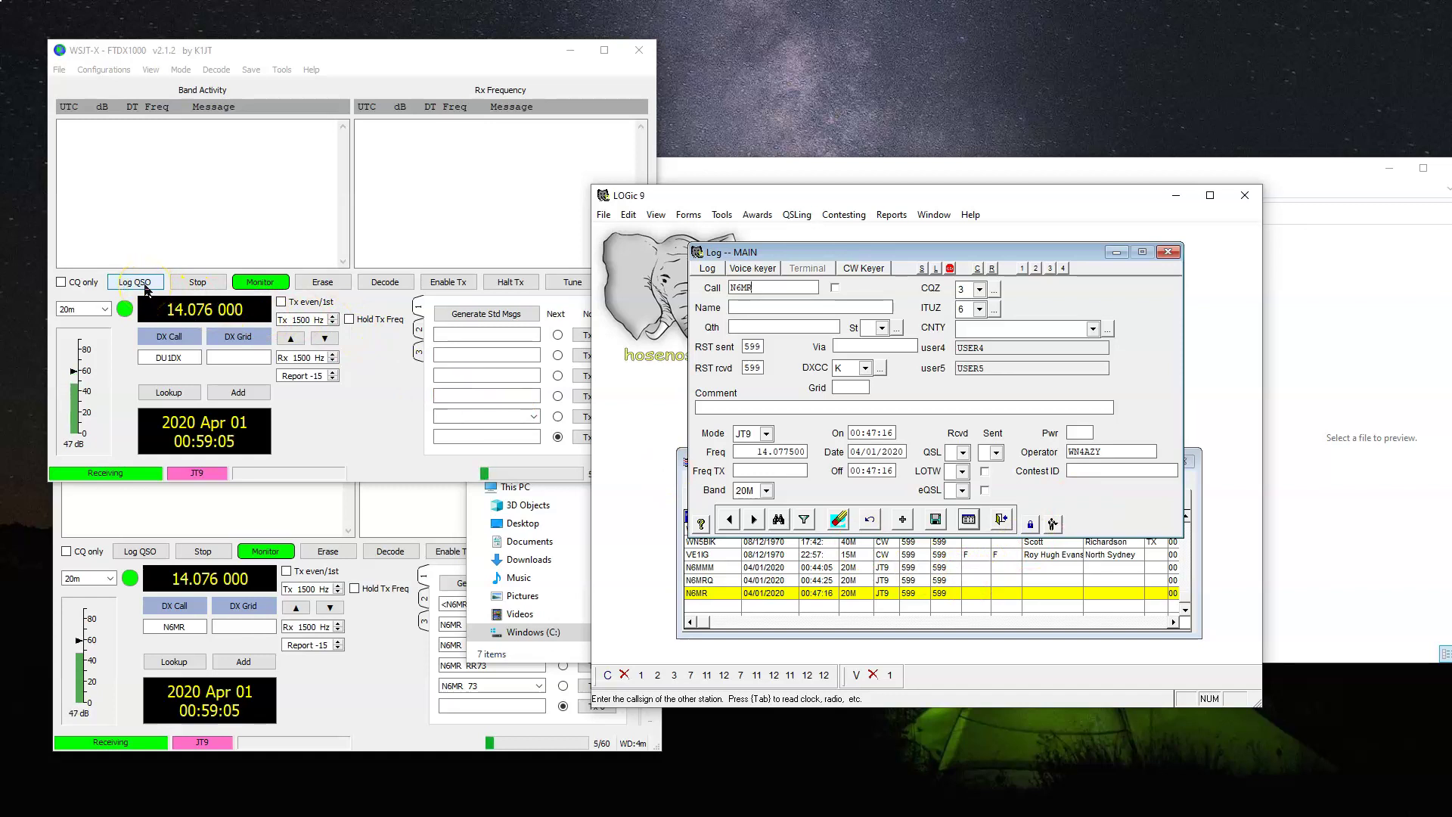
# Log the DU1DX contact again from the FTDX1000 instance, moving the confirmation dialog clear of LOGic before accepting it
pyautogui.click(135, 282)
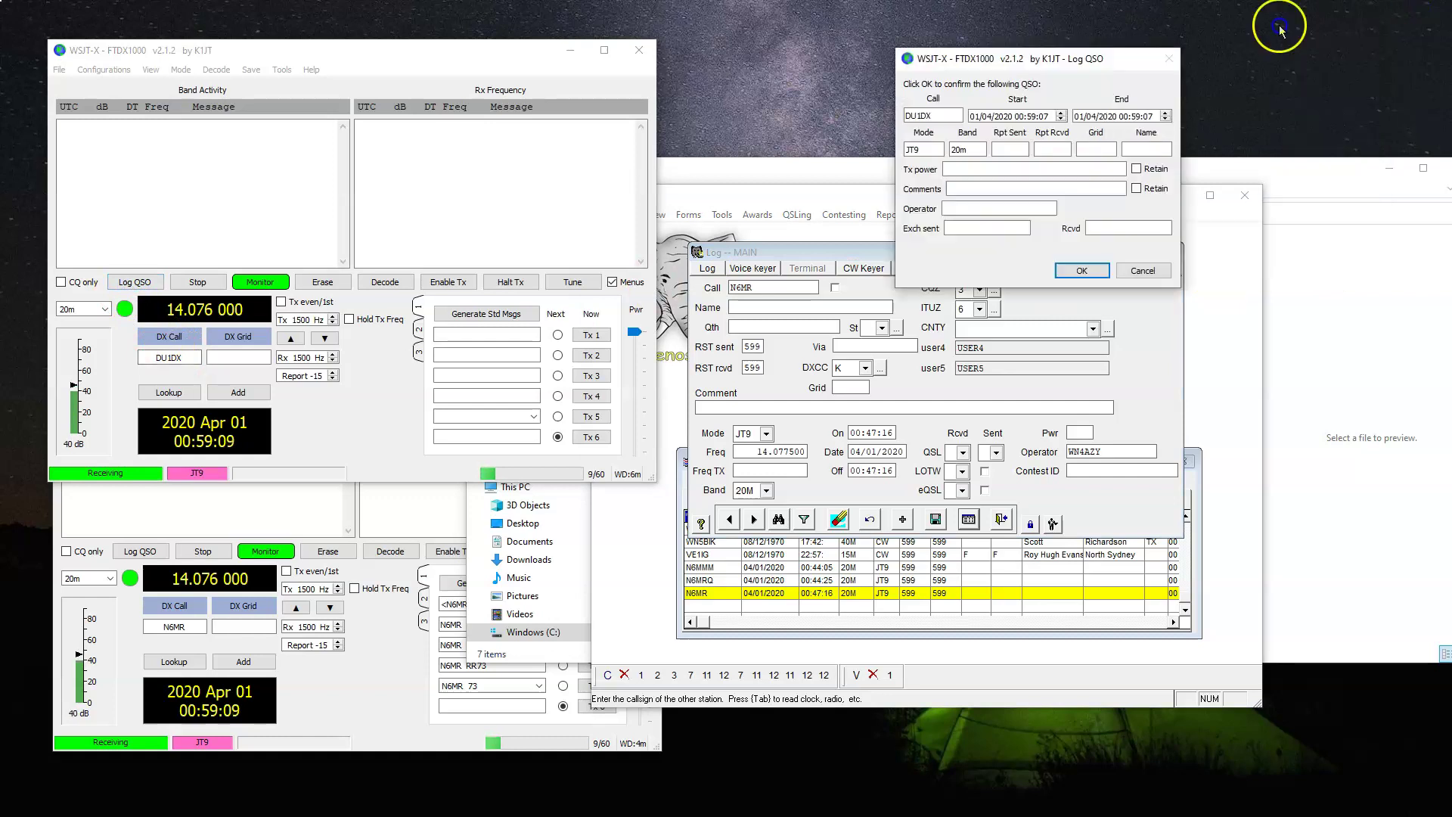
pyautogui.moveTo(924, 62); pyautogui.dragTo(467, 114)
pyautogui.click(460, 326)
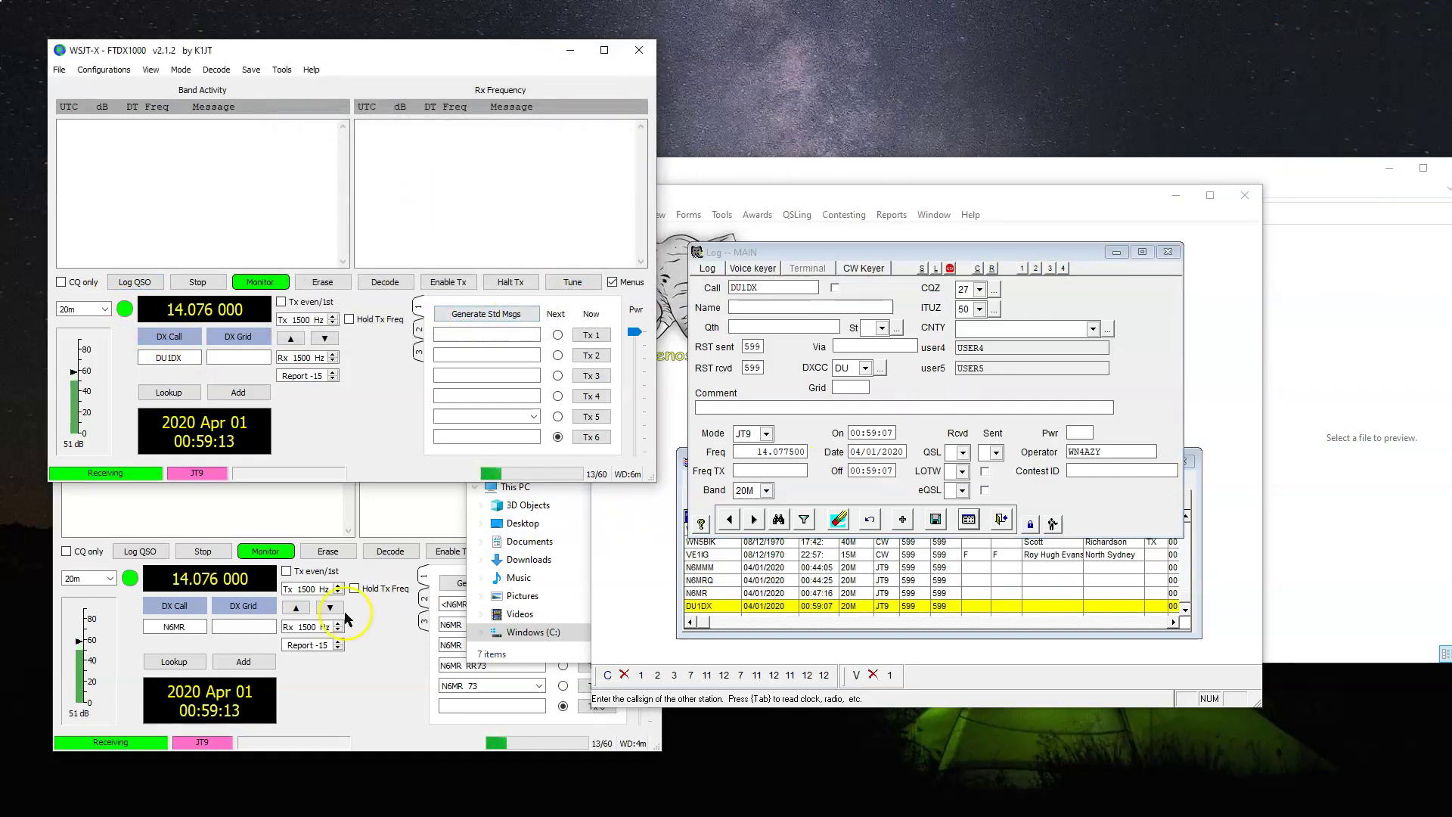
# Switch to the original WSJT-X instance, log a QSO with the DX call already entered and confirm it
pyautogui.click(320, 689)
pyautogui.click(276, 628)
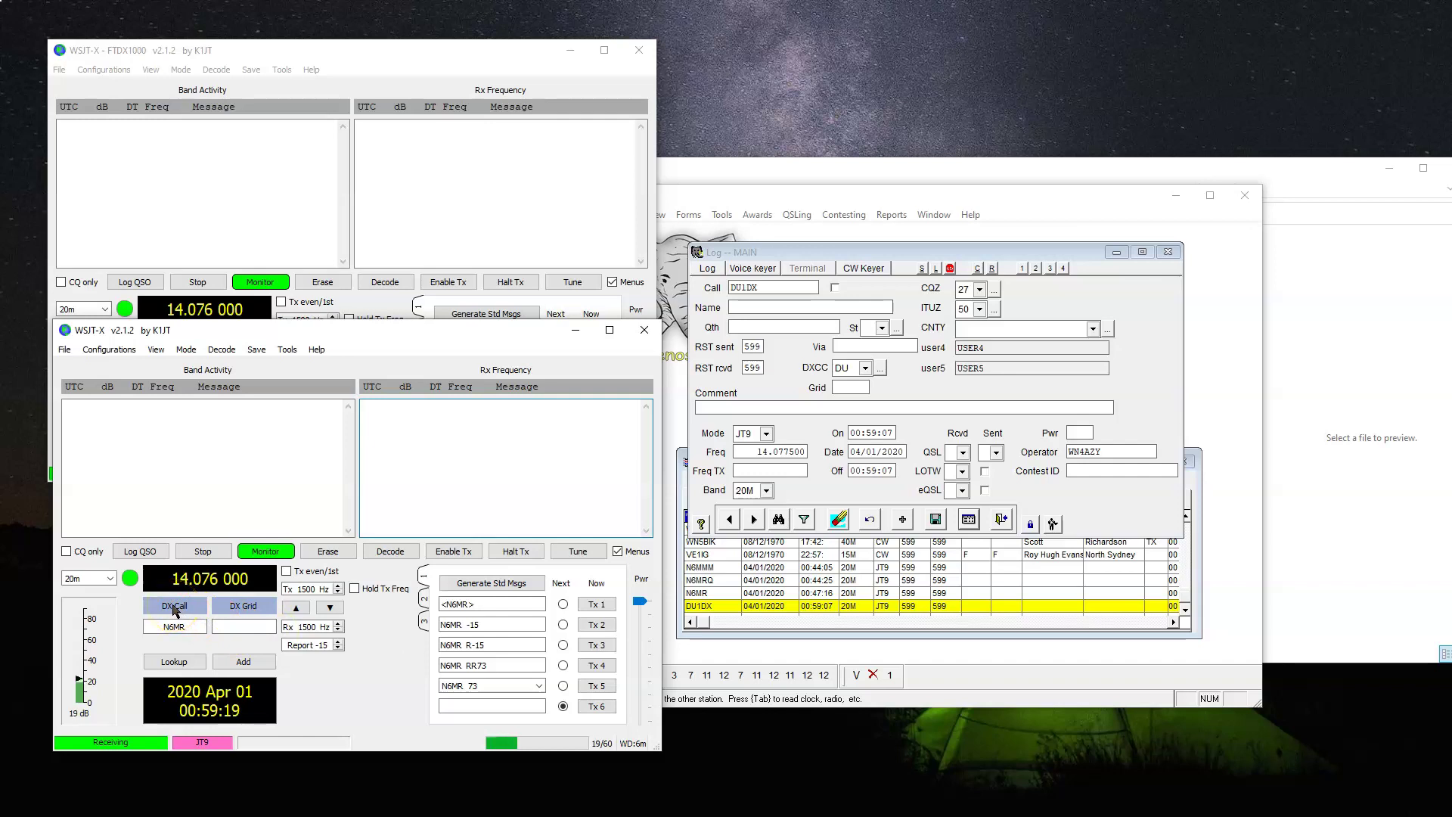
pyautogui.click(140, 551)
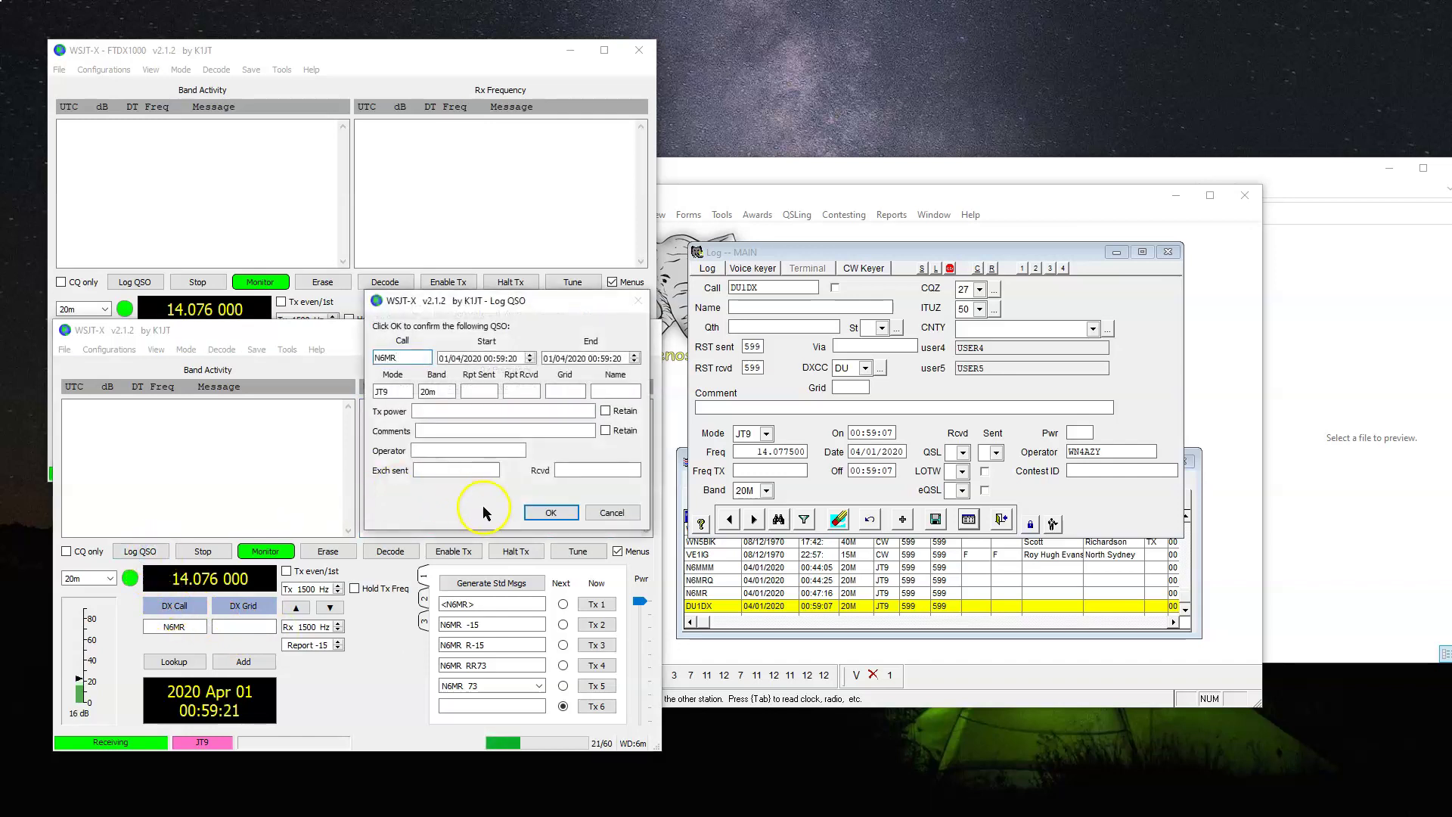
pyautogui.click(548, 512)
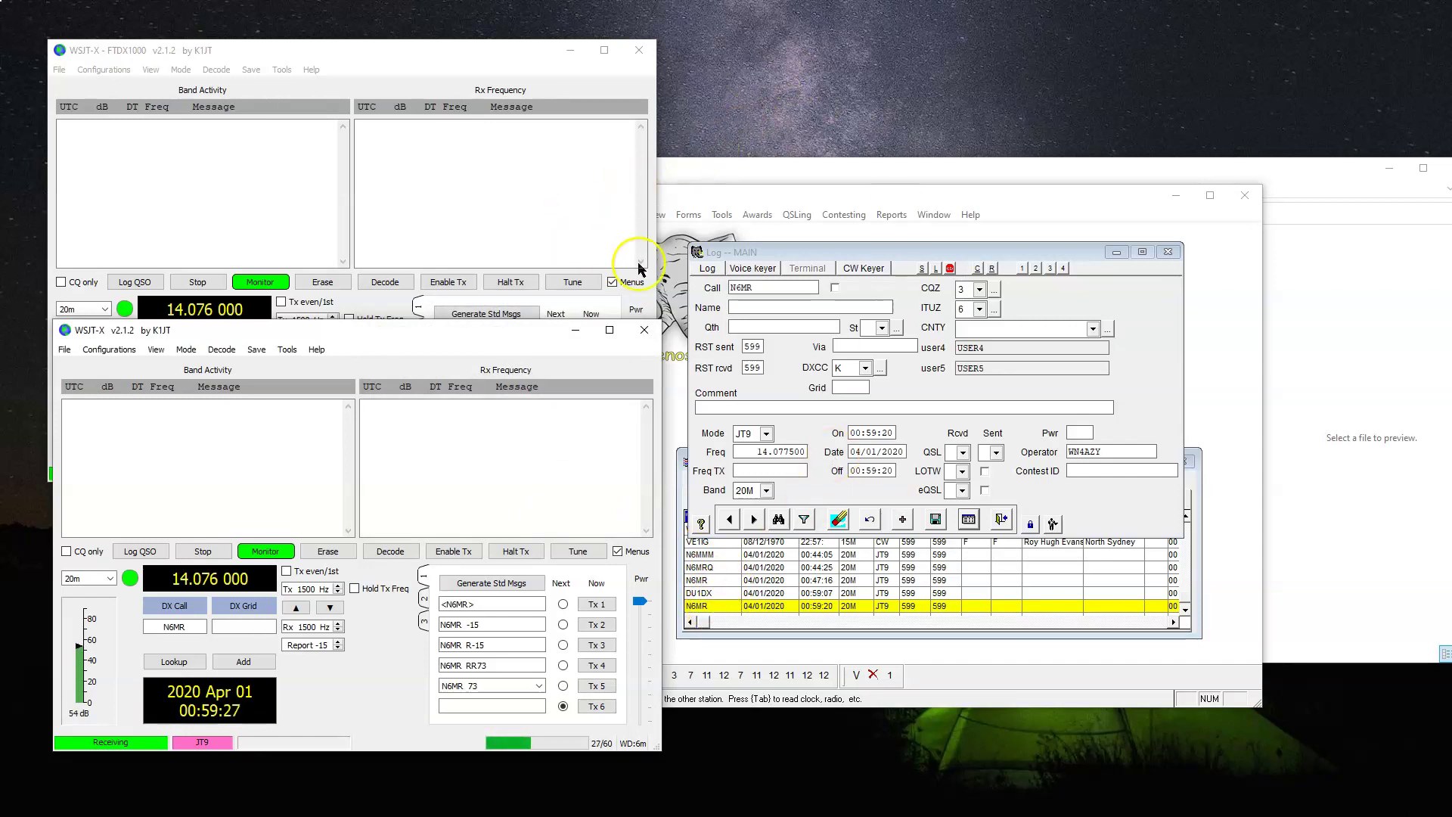
# In LOGic's Auto ADIF logging setup, add wsjtx_log.adi from the Local\WSJT-X folder as the third monitored file and accept the setup
pyautogui.click(706, 269)
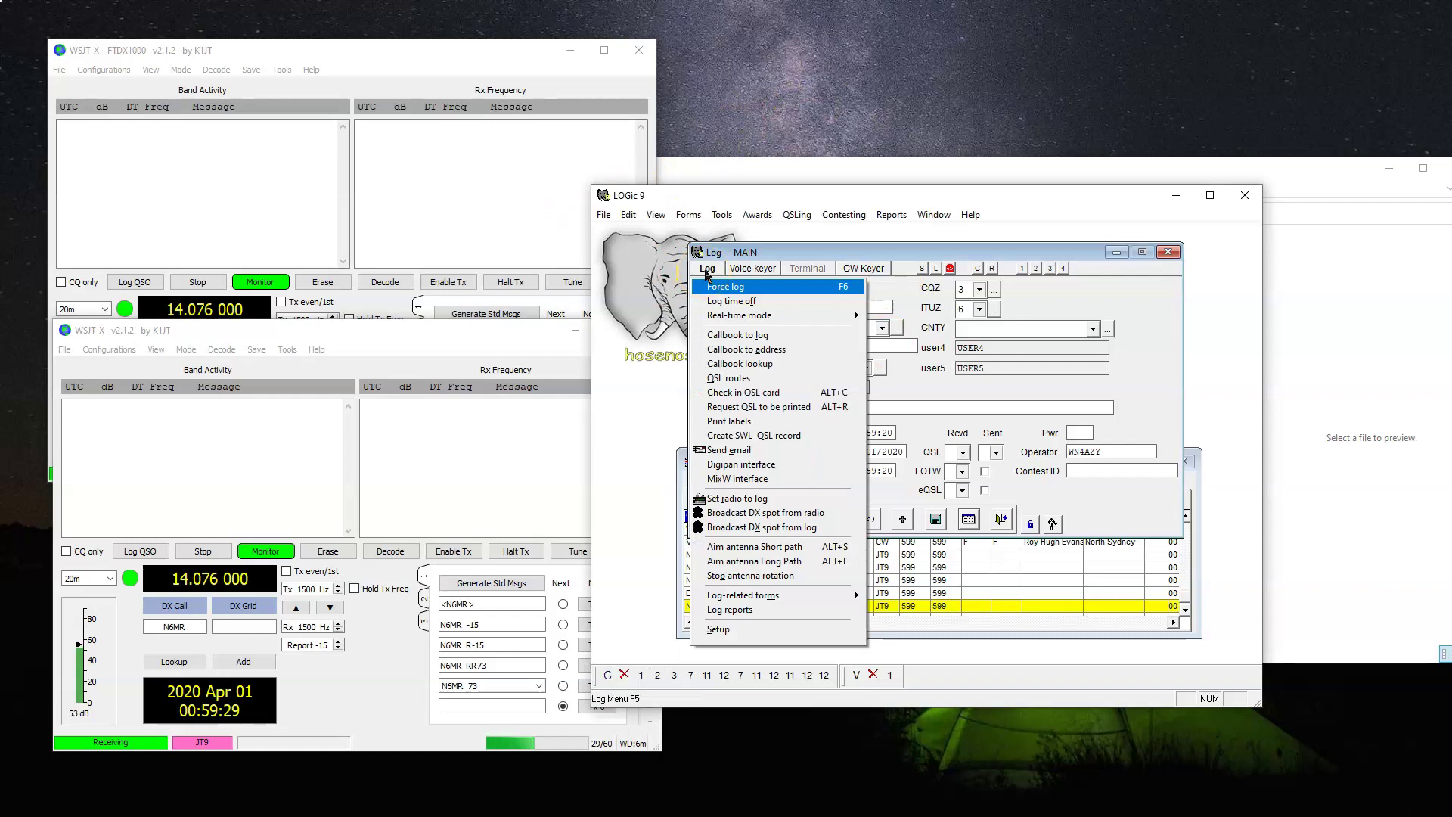
pyautogui.click(719, 629)
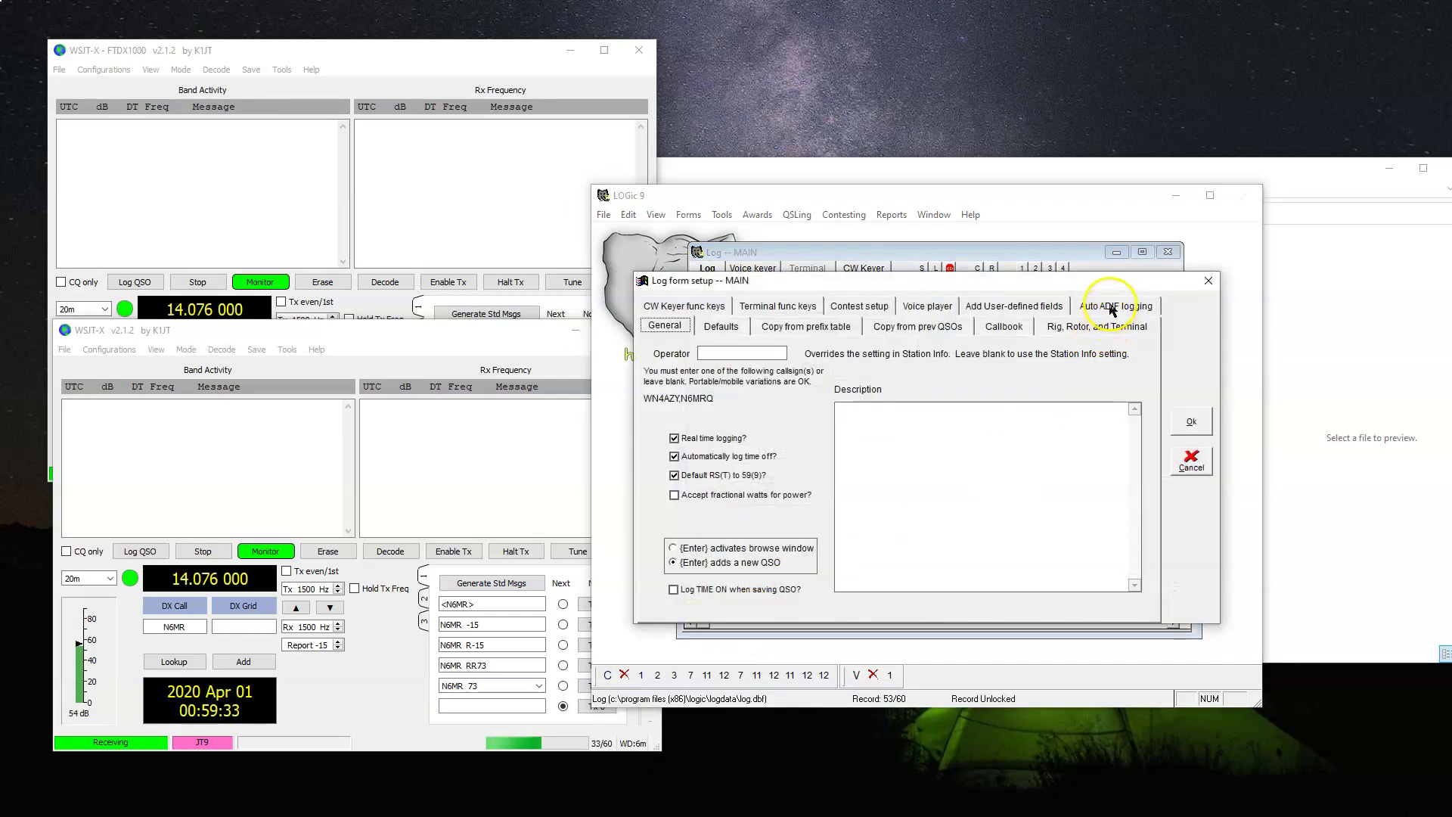
pyautogui.click(1111, 308)
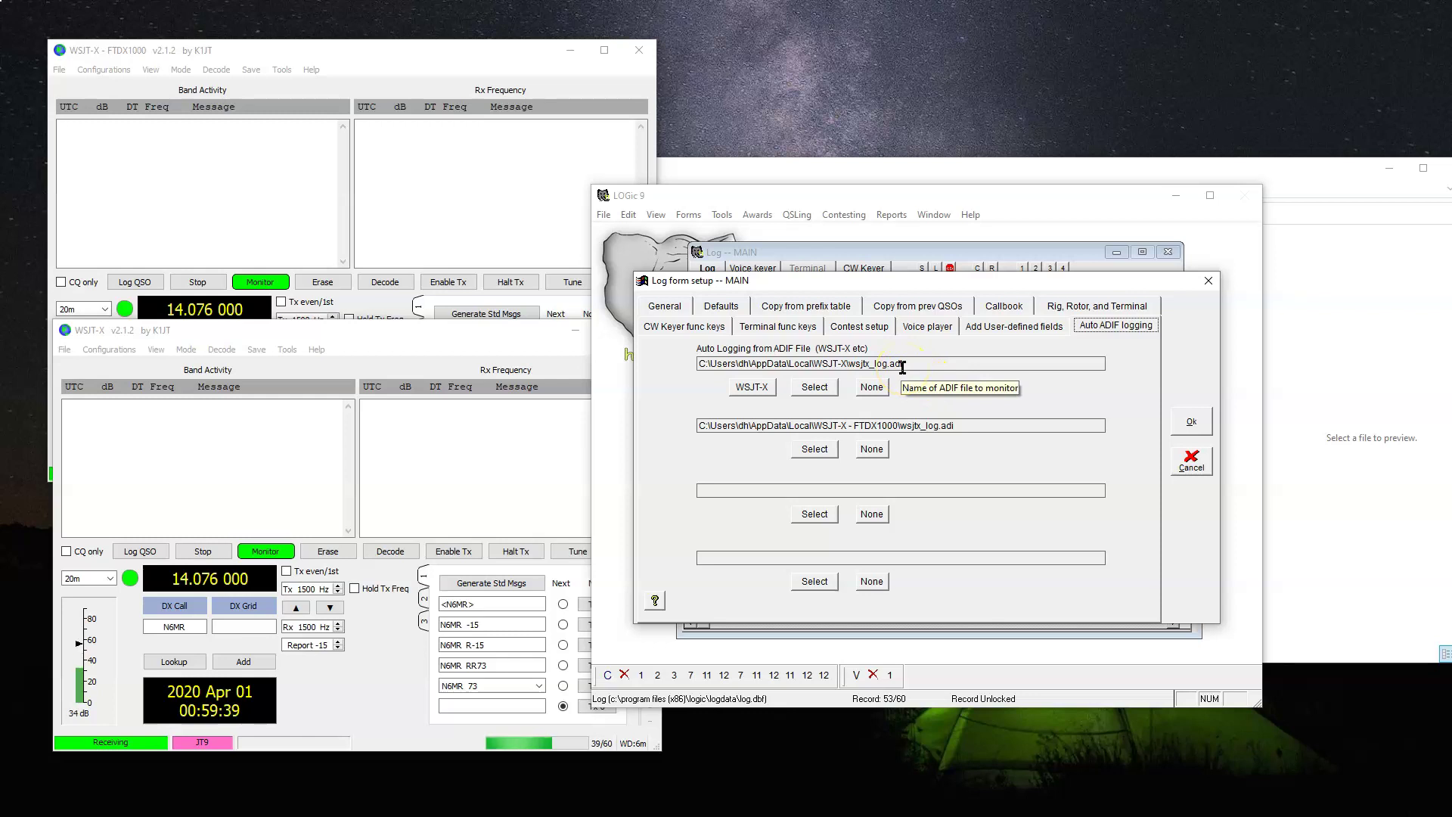
pyautogui.click(899, 395)
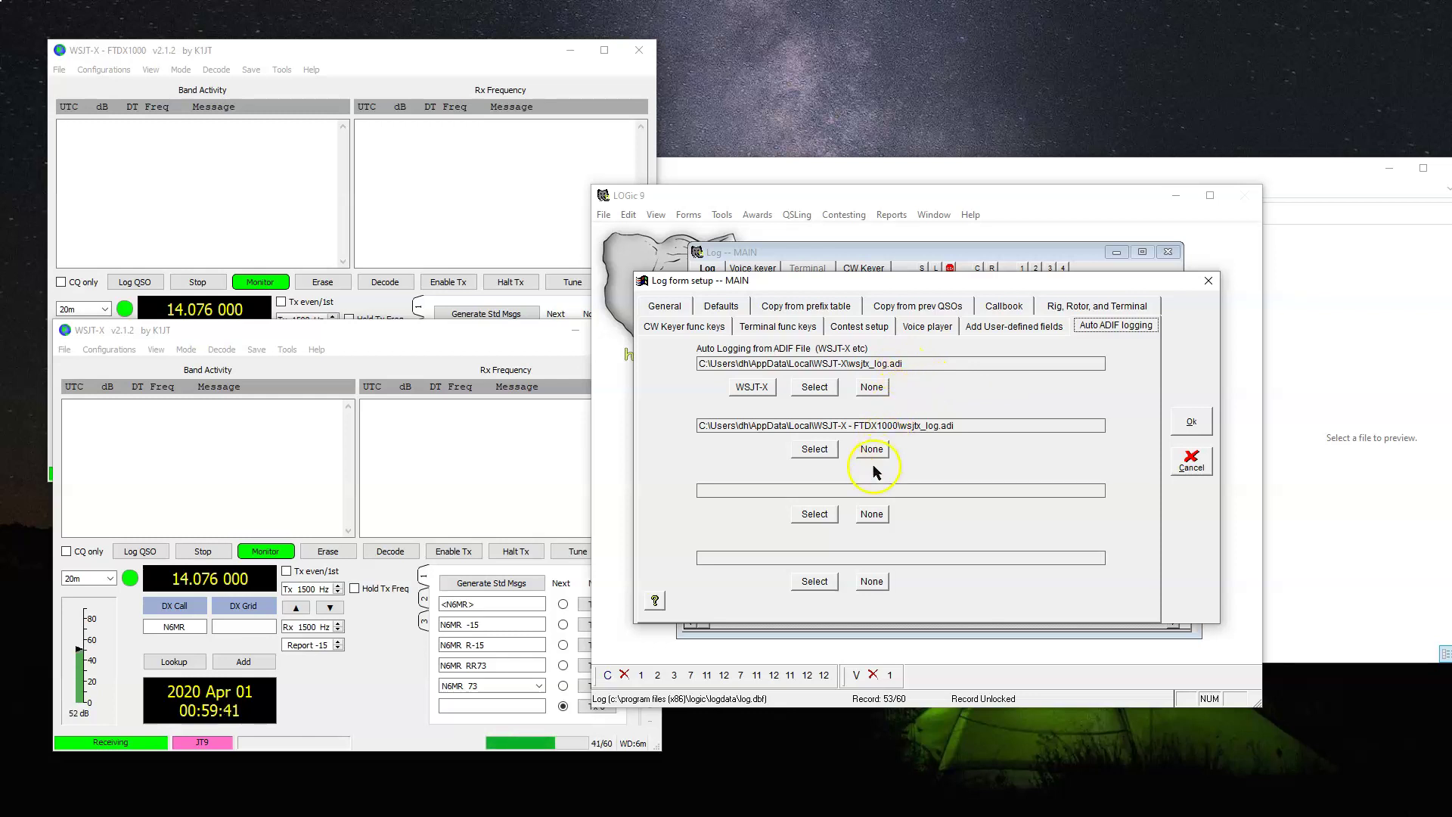
pyautogui.click(815, 514)
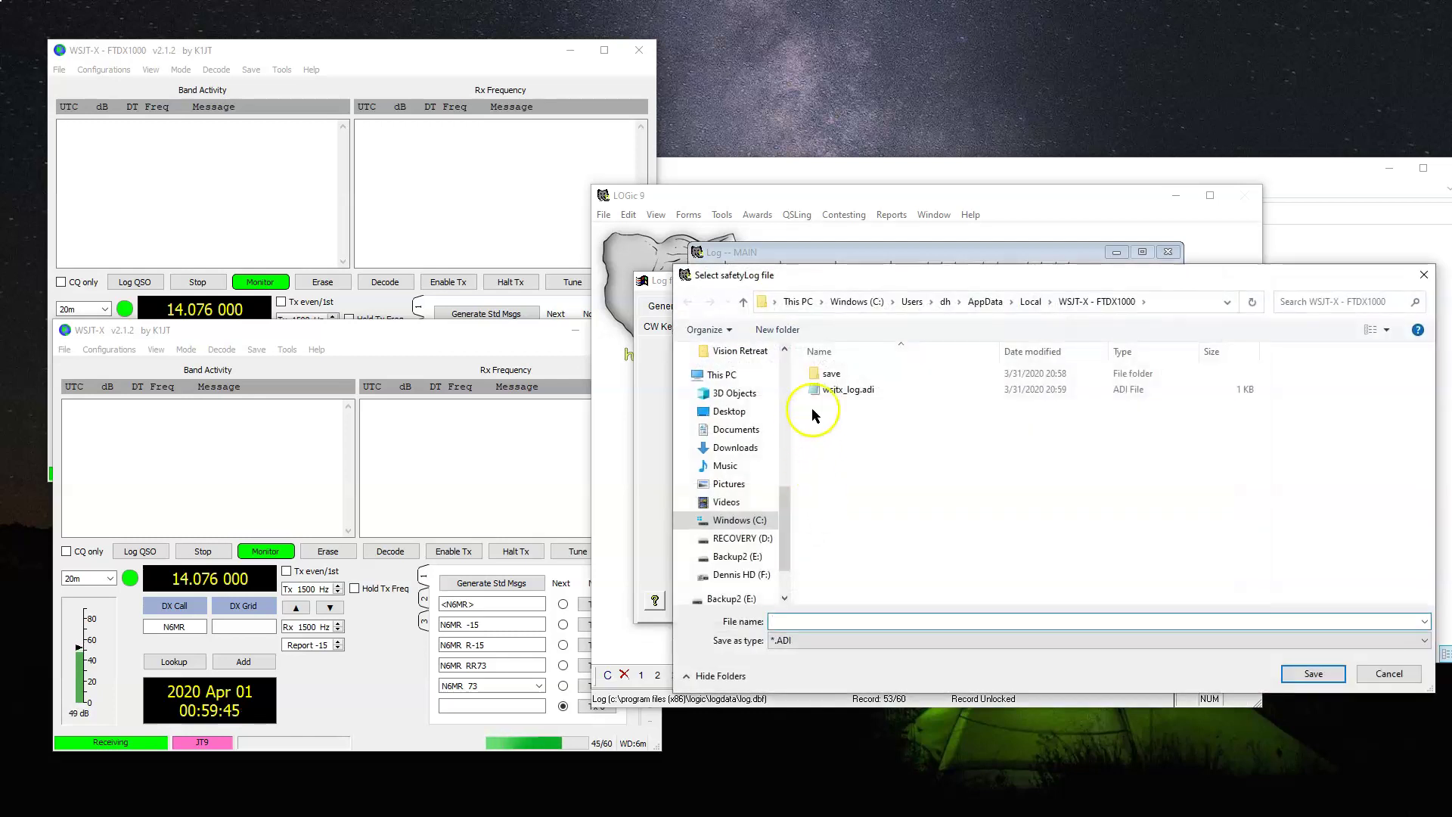
pyautogui.click(1029, 301)
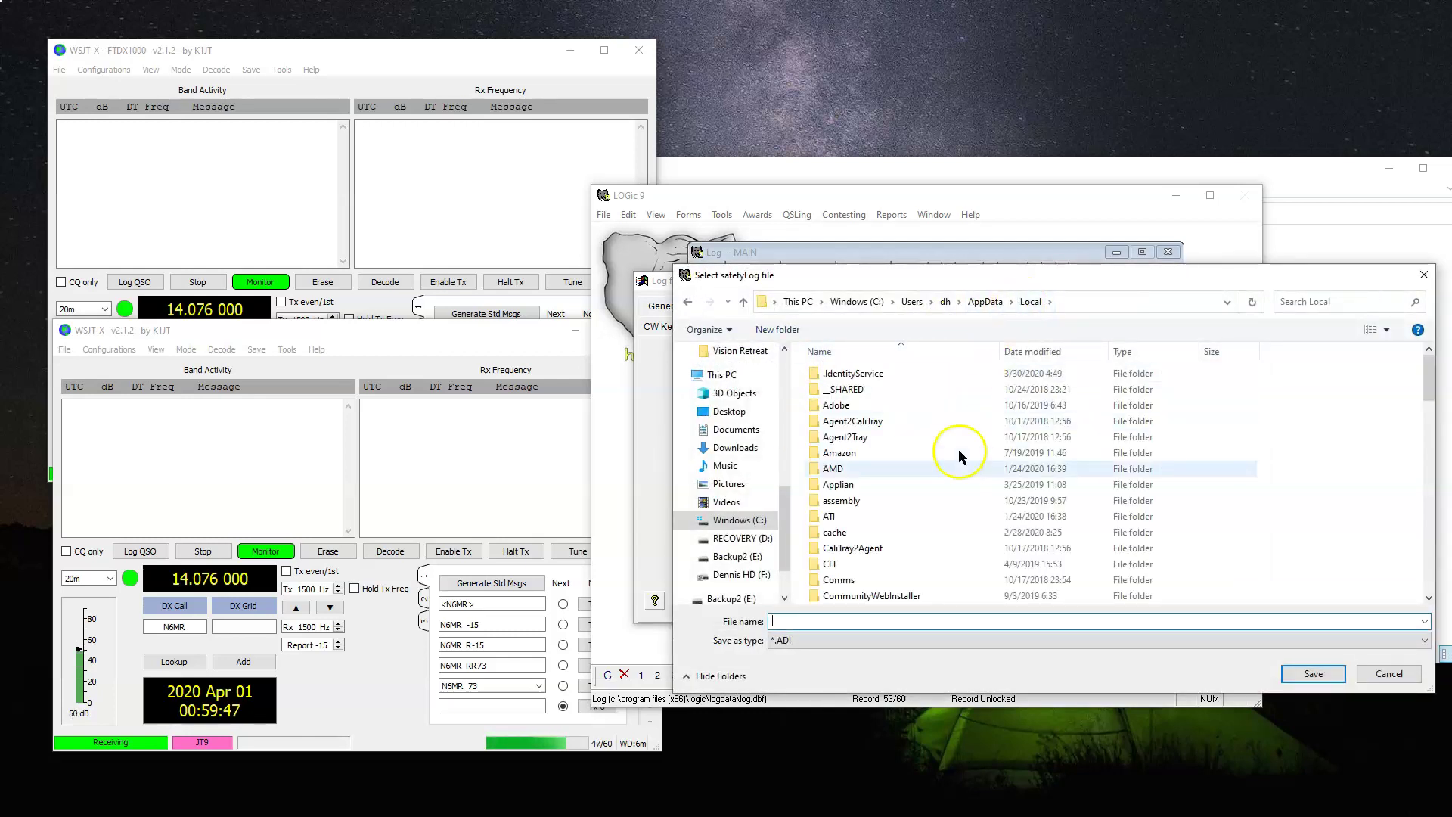
pyautogui.scroll(-20, 961, 601)
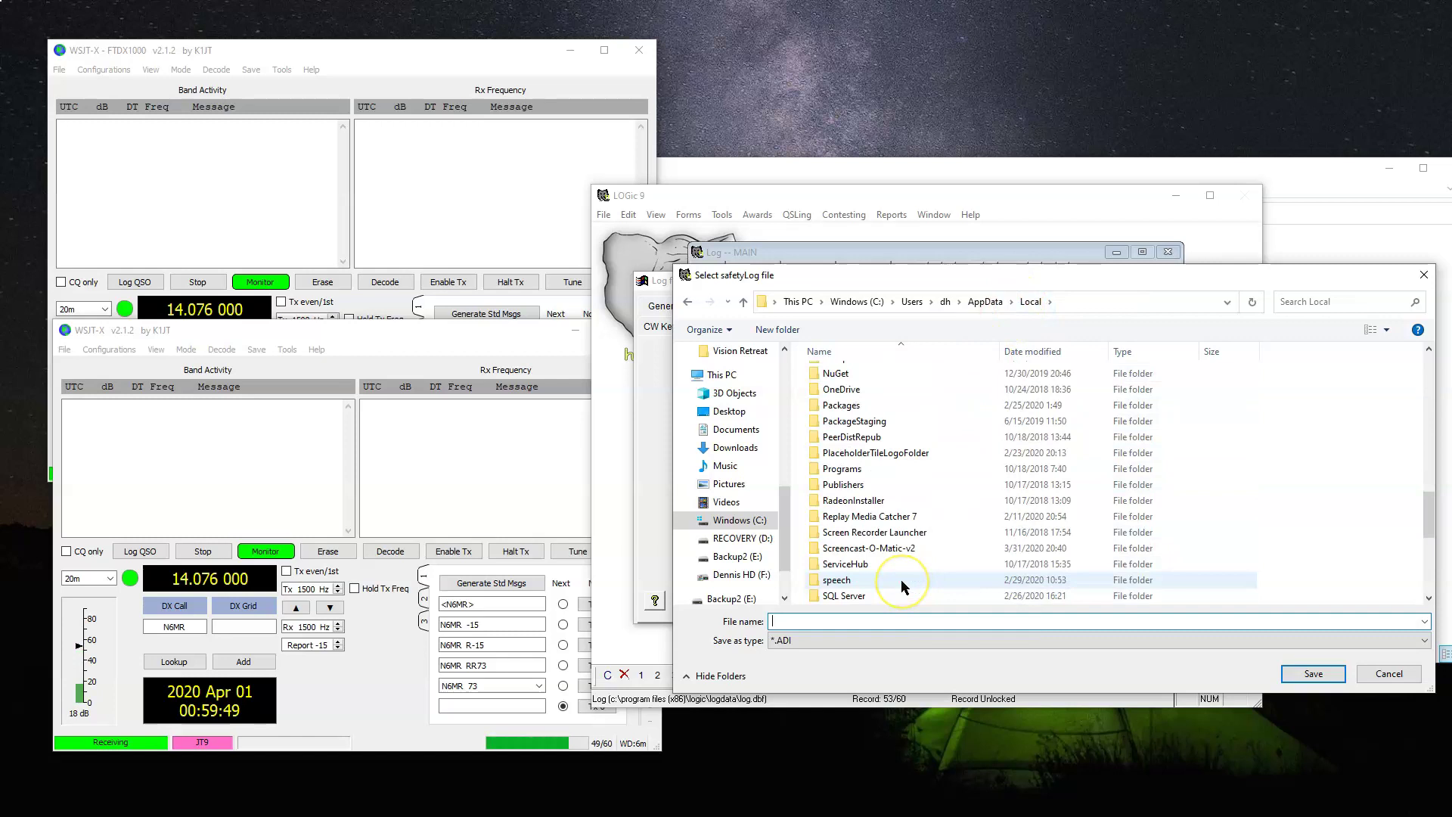
pyautogui.scroll(-2, 901, 579)
pyautogui.doubleClick(869, 579)
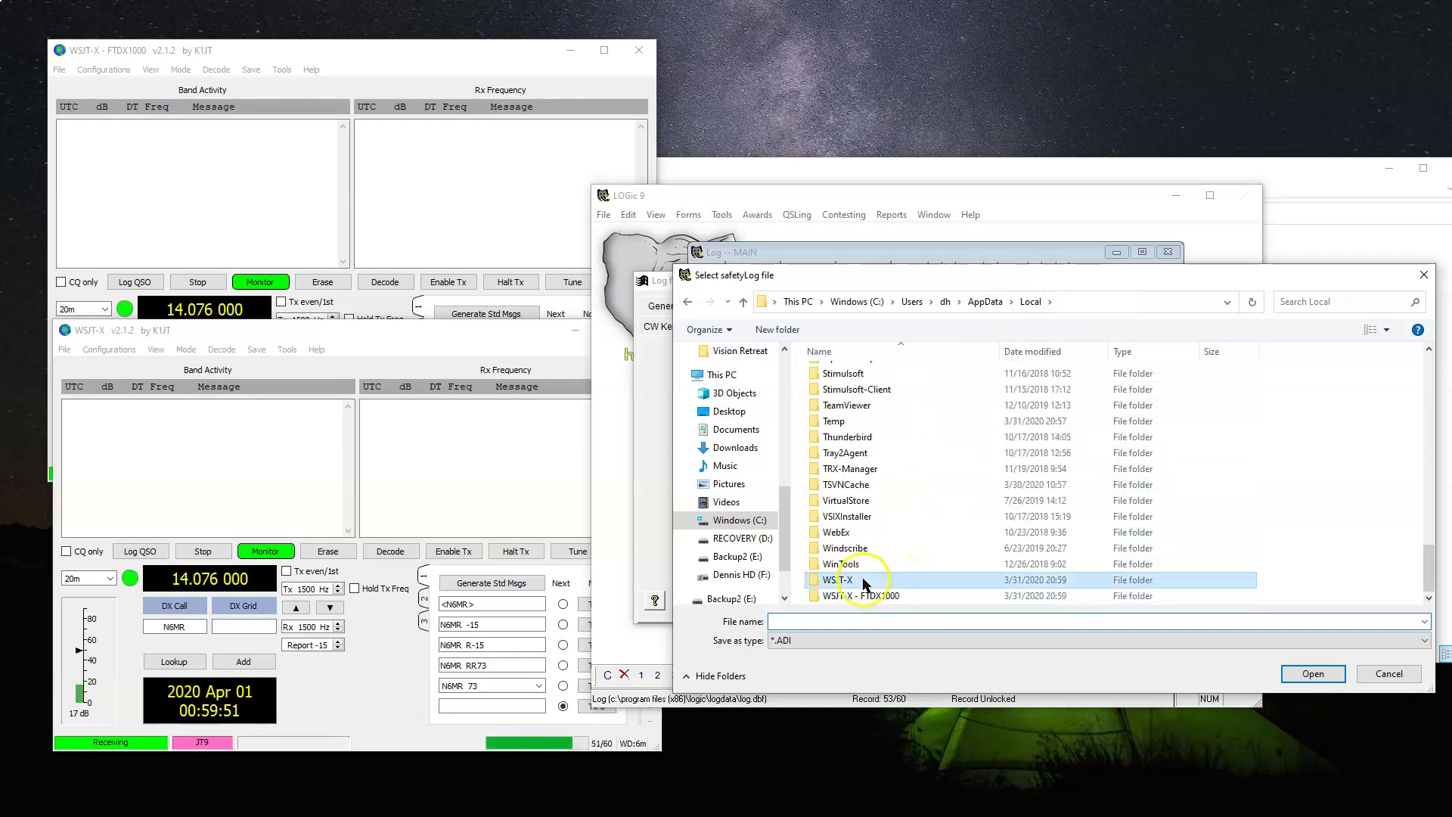
pyautogui.doubleClick(835, 390)
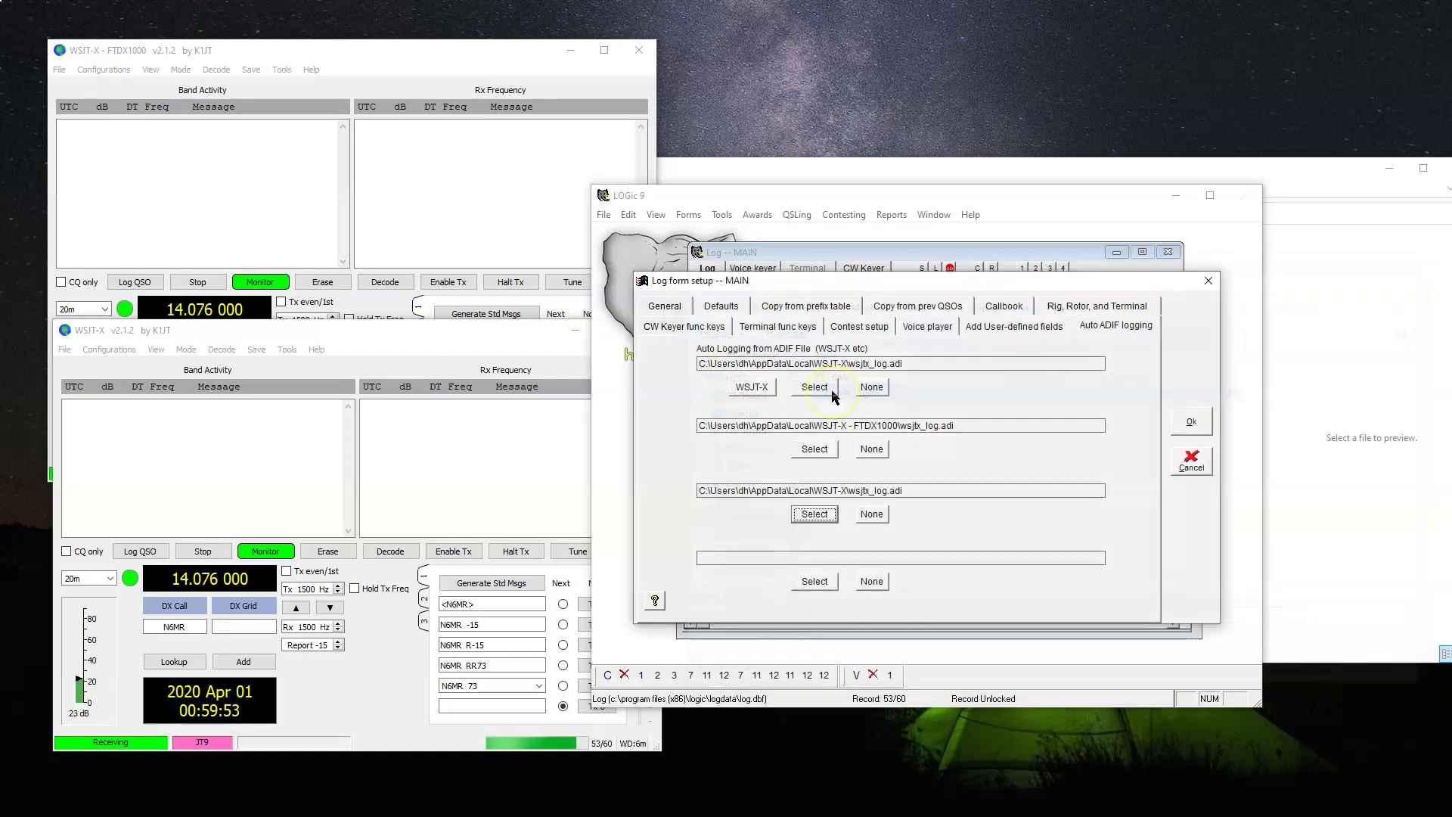
pyautogui.click(1188, 422)
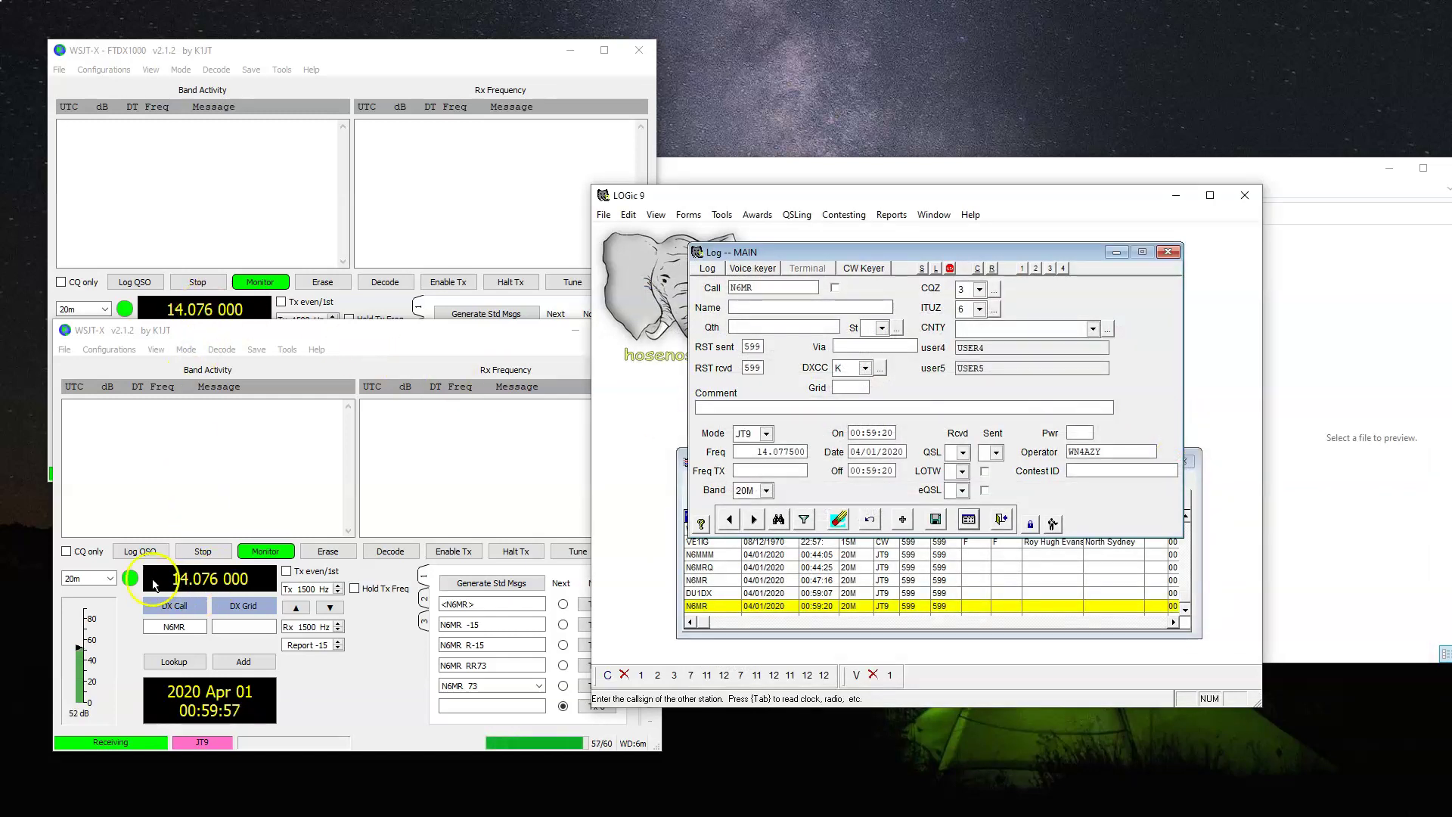
# In the original WSJT-X instance, change the DX call to W1AW, log the QSO and confirm it
pyautogui.click(170, 621)
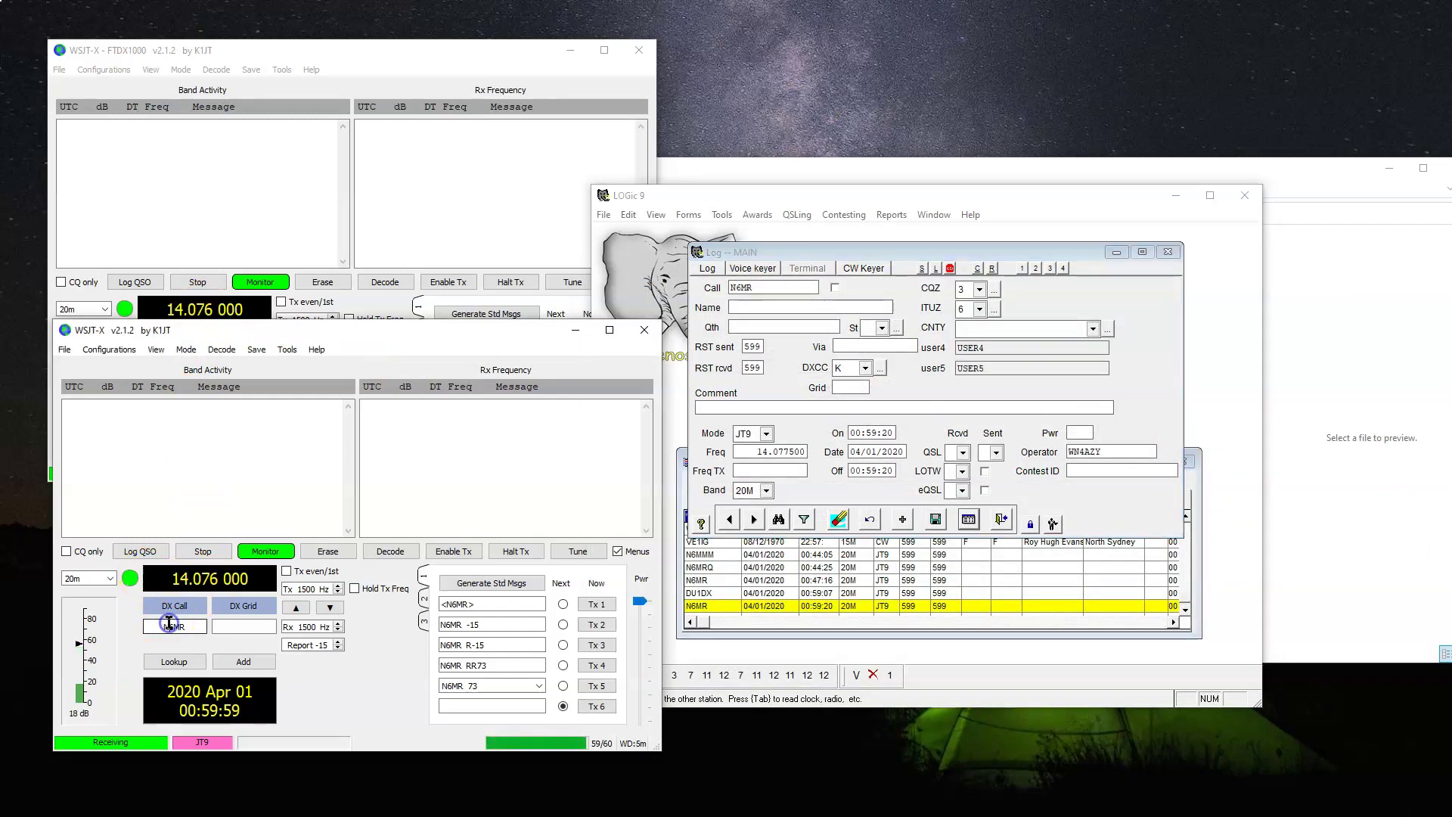
pyautogui.doubleClick(196, 624)
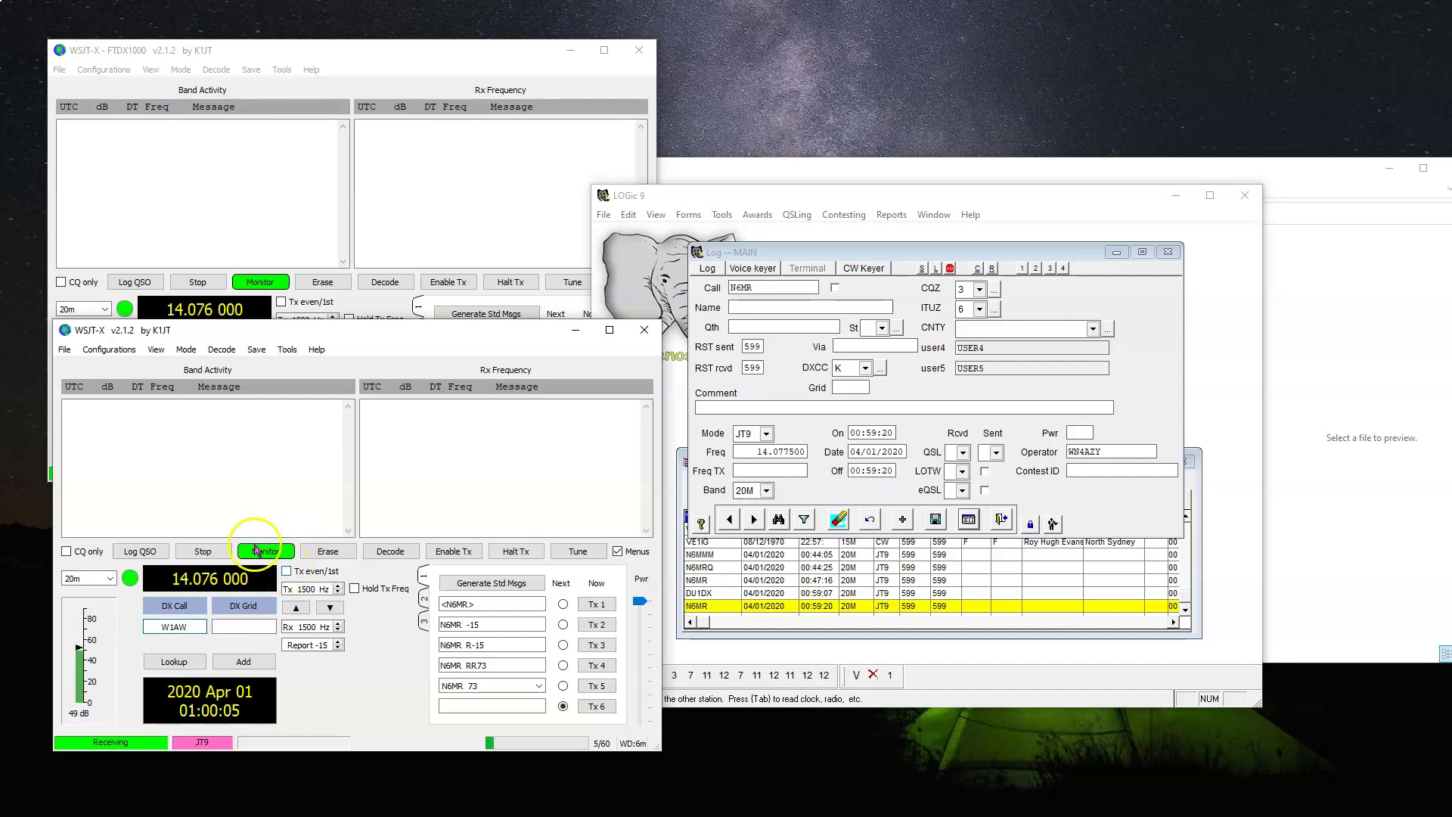
pyautogui.click(140, 551)
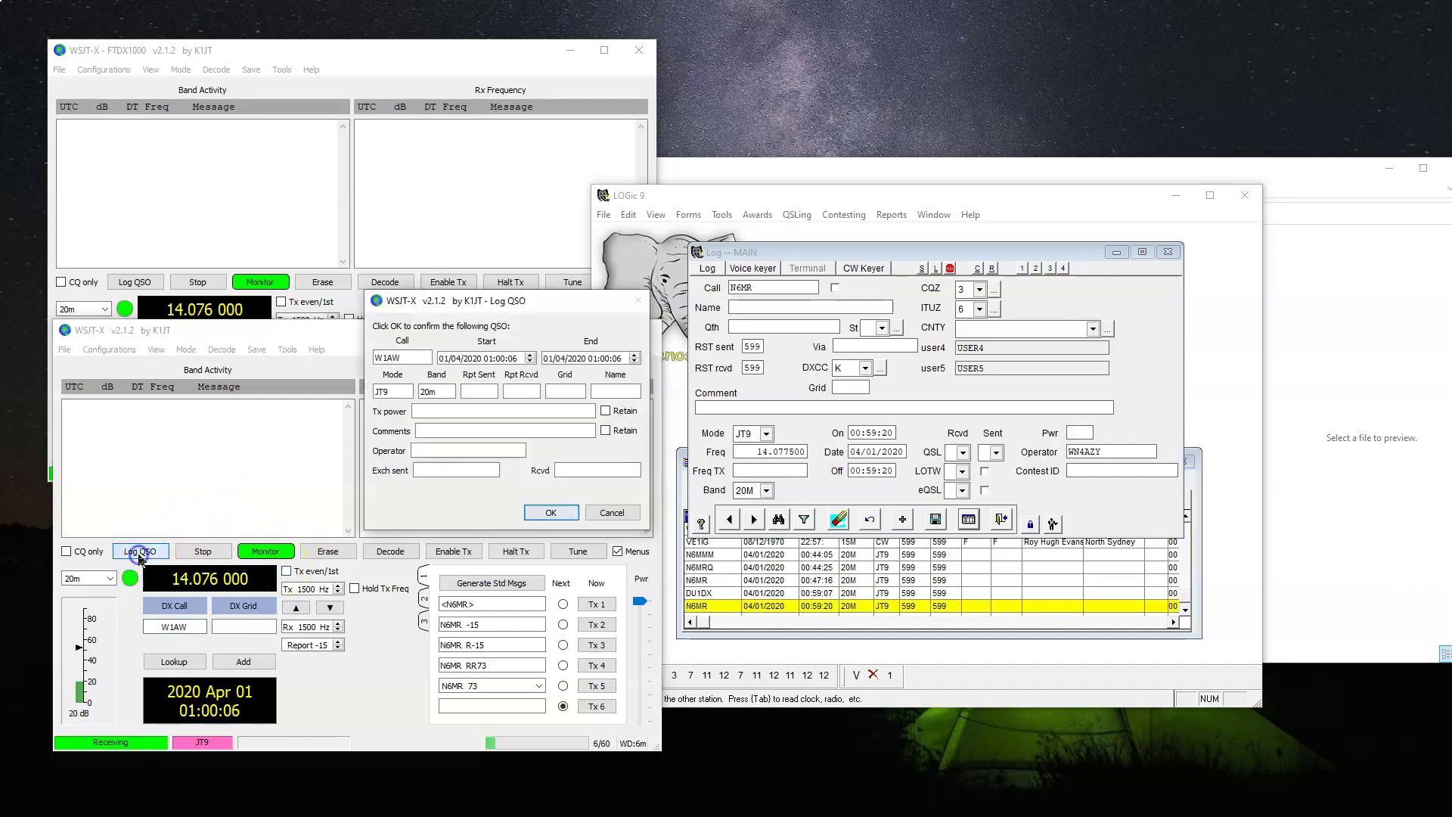
pyautogui.click(549, 513)
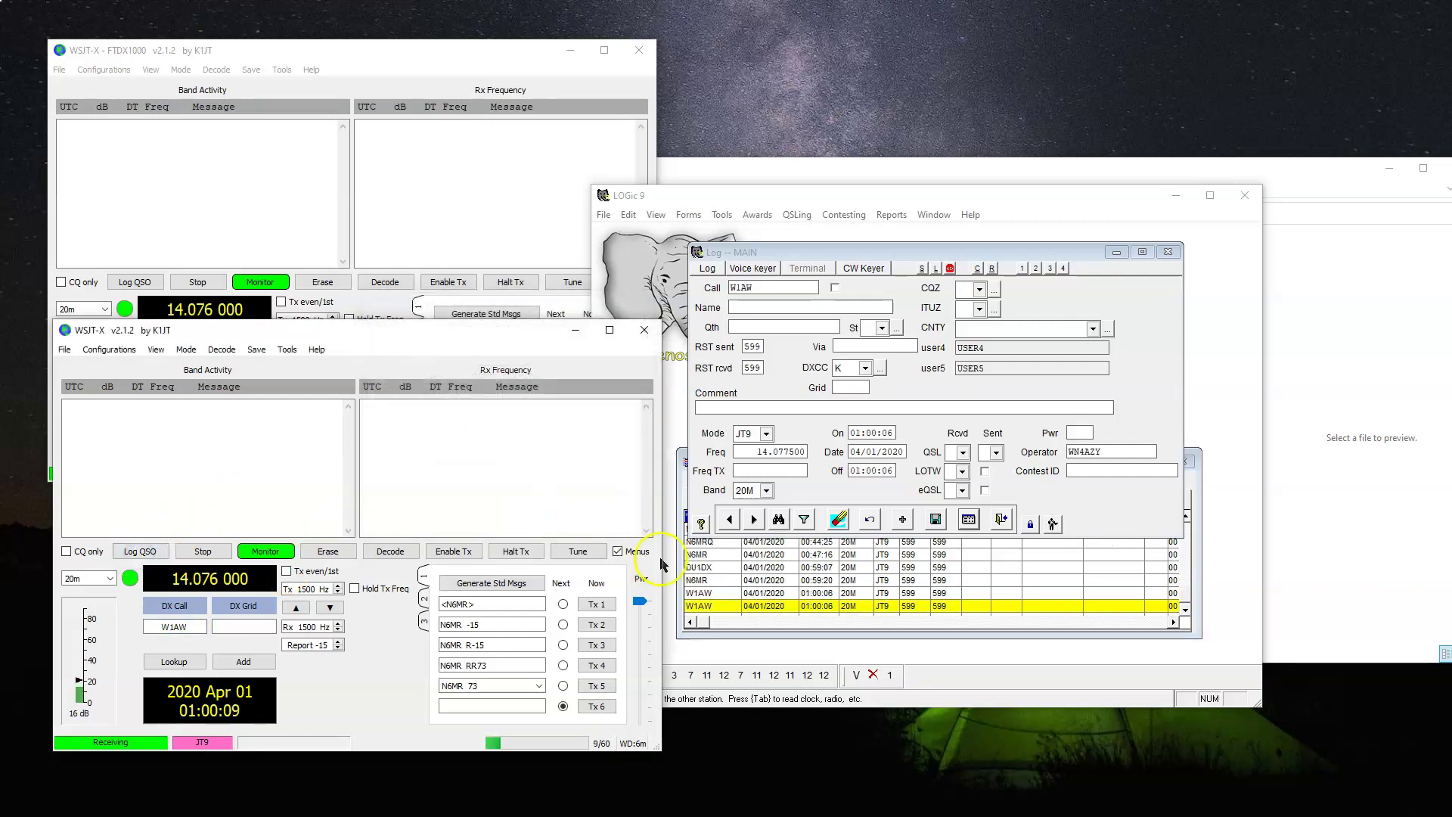
# In the MAIN log form's Auto ADIF logging setup, clear the third monitored file and accept the setup
pyautogui.click(731, 593)
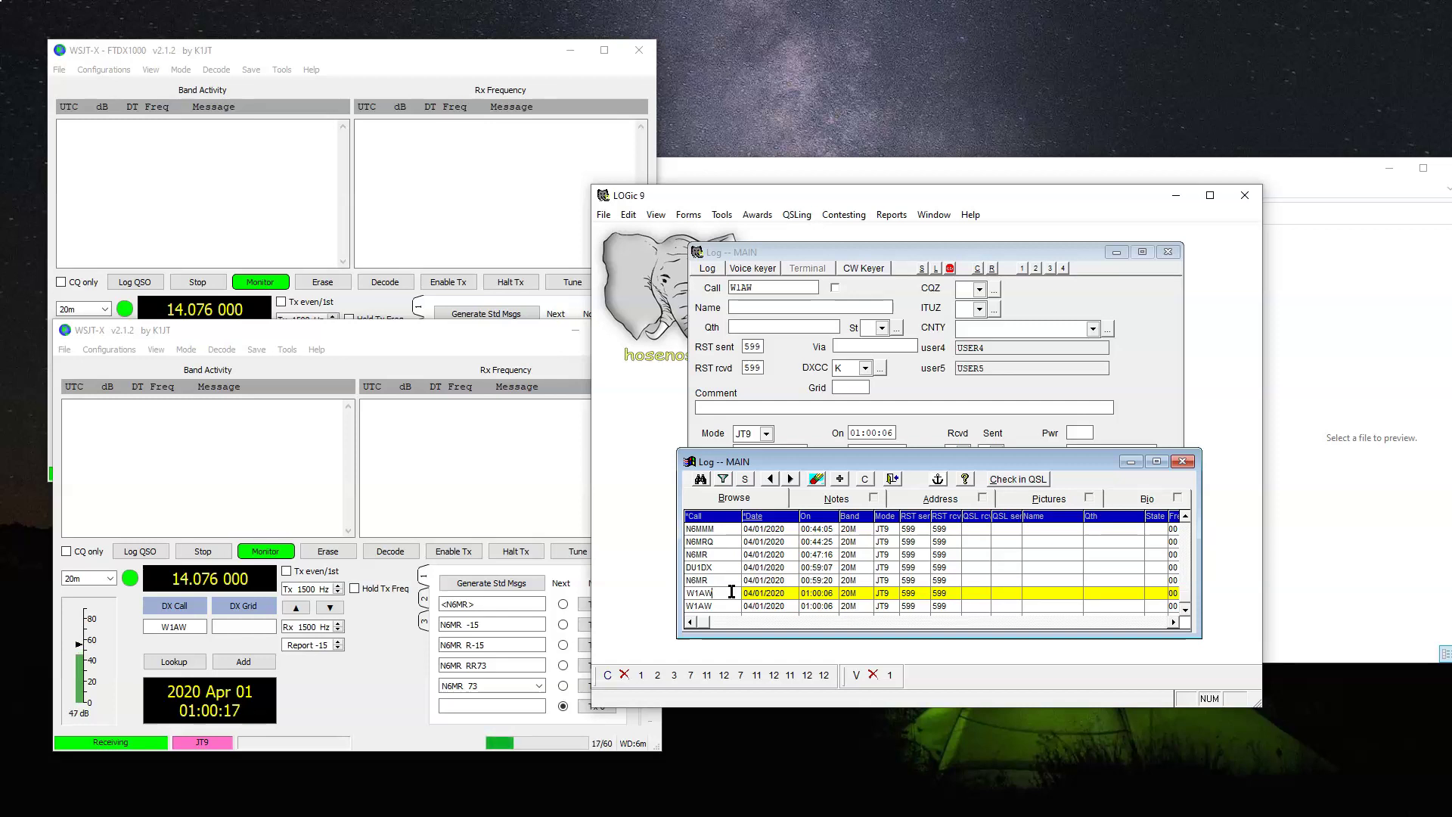
pyautogui.click(692, 272)
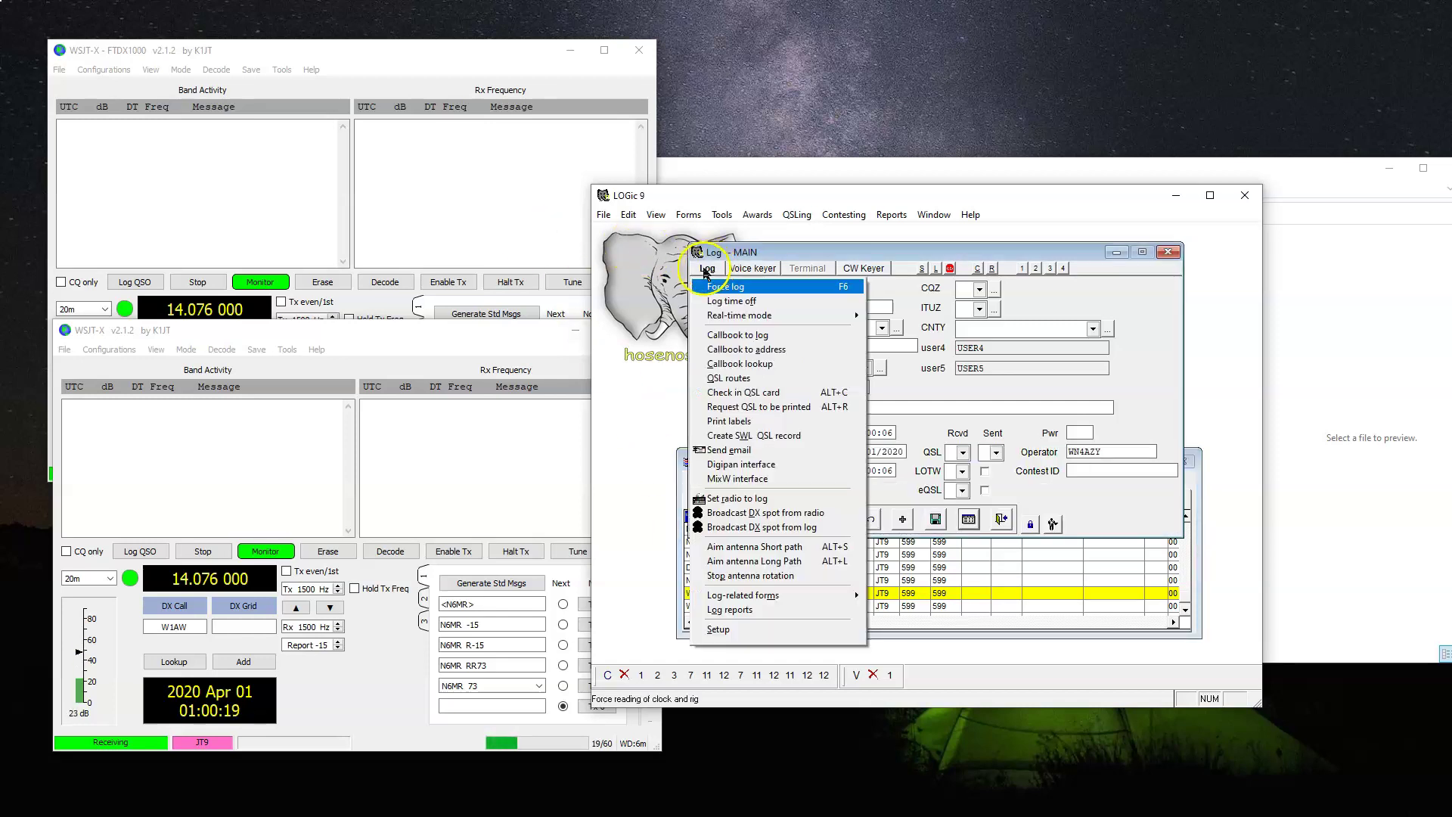
pyautogui.click(779, 629)
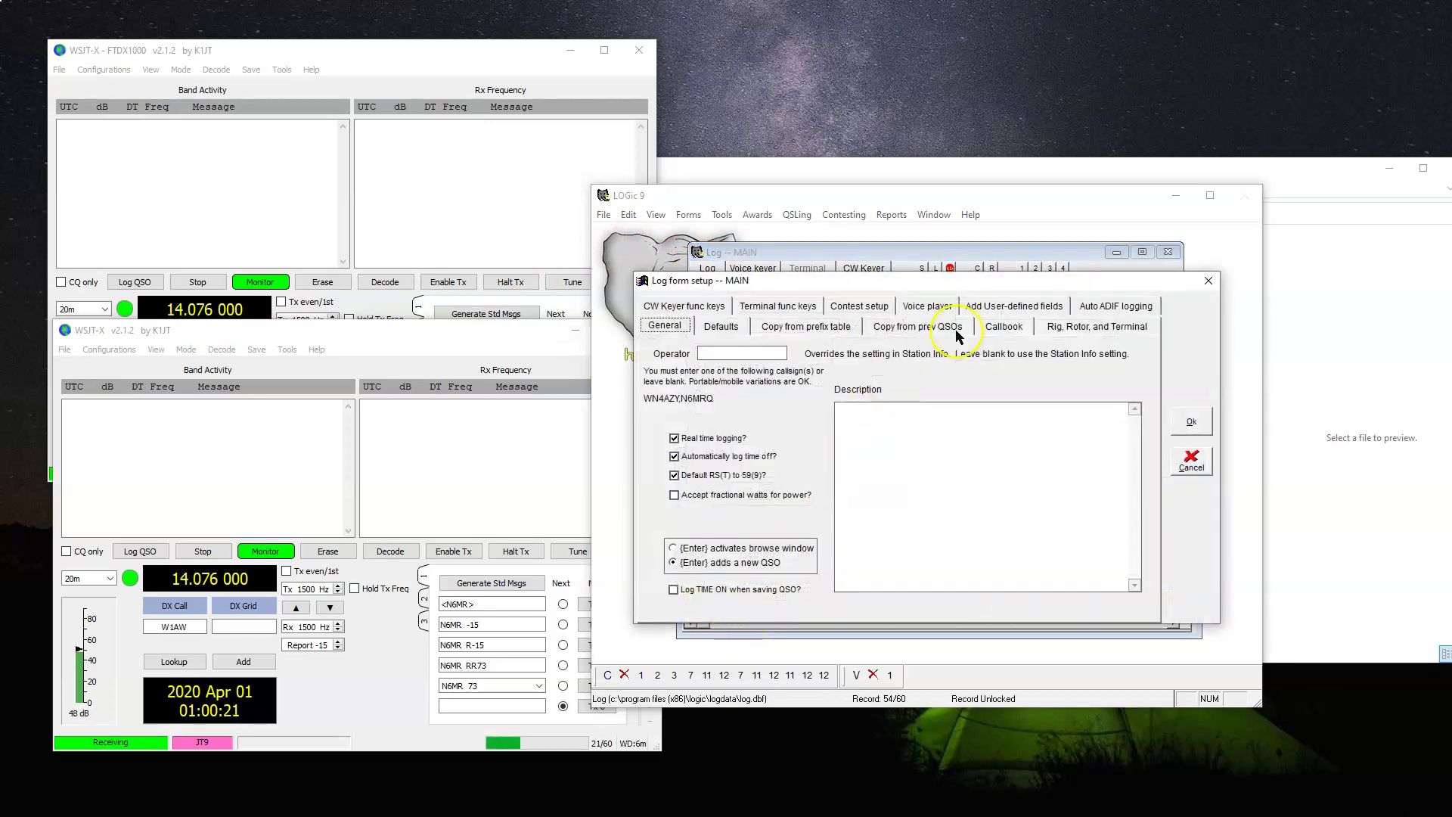
pyautogui.click(1110, 307)
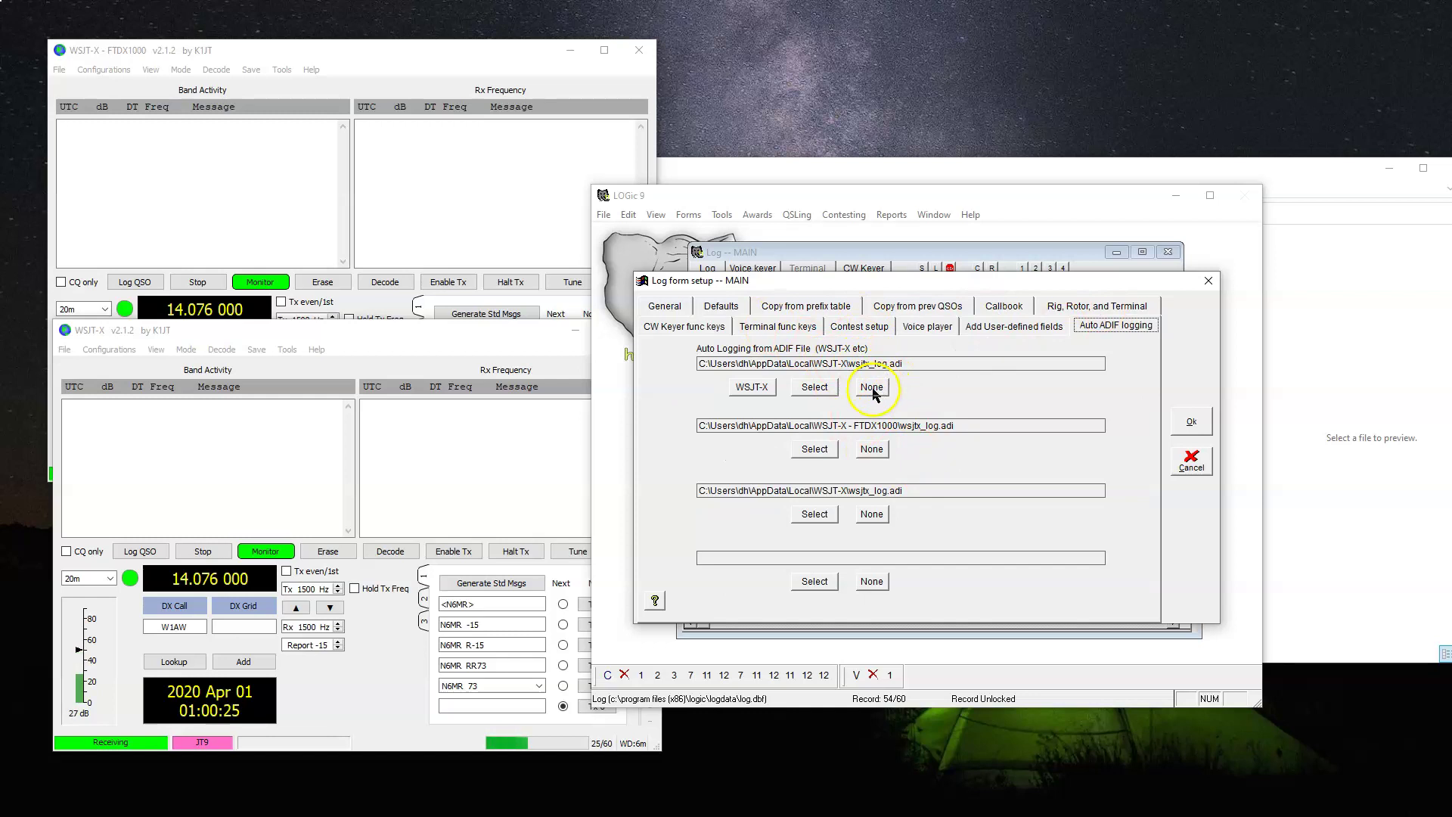
pyautogui.click(882, 514)
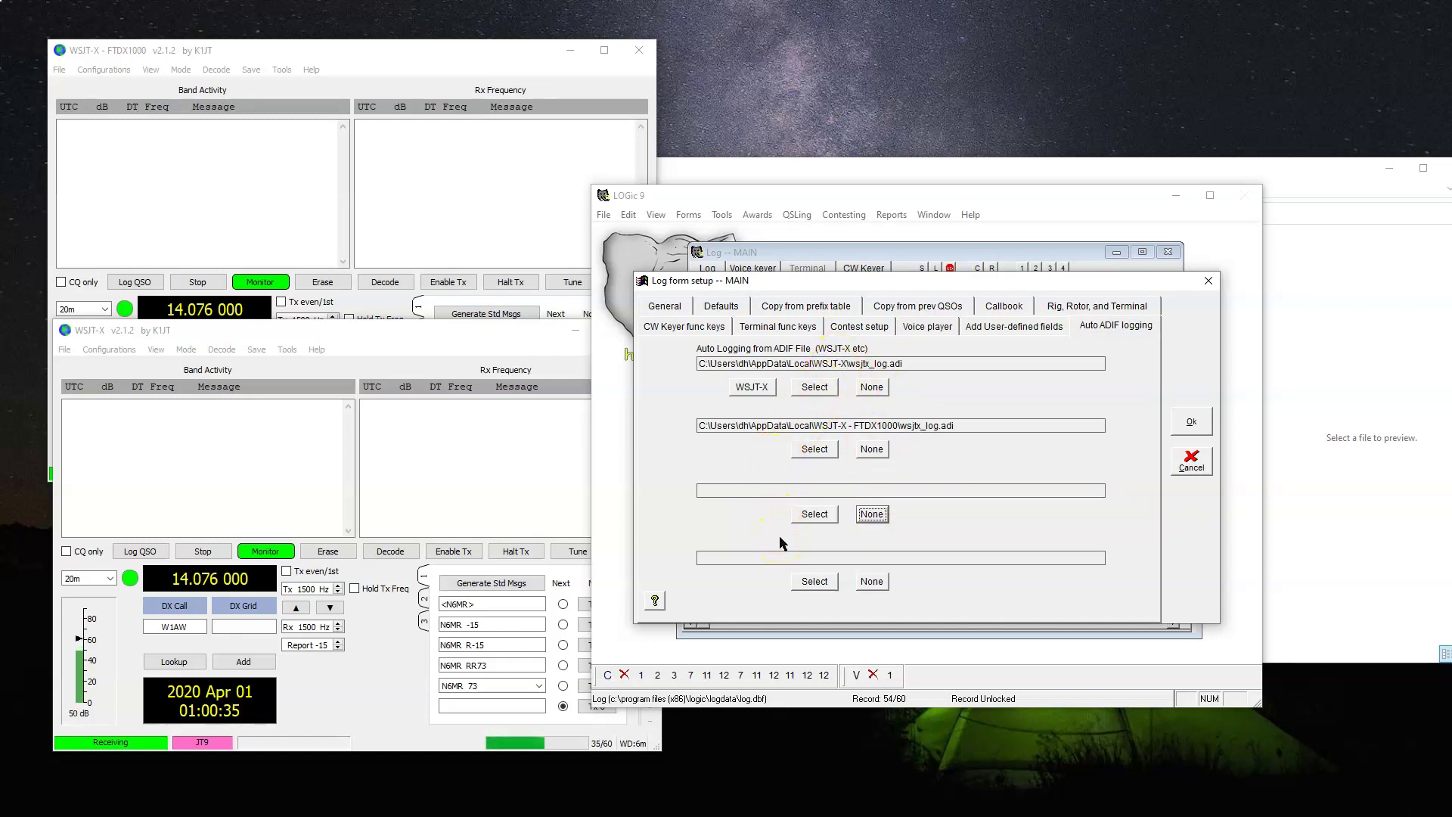
pyautogui.click(1193, 424)
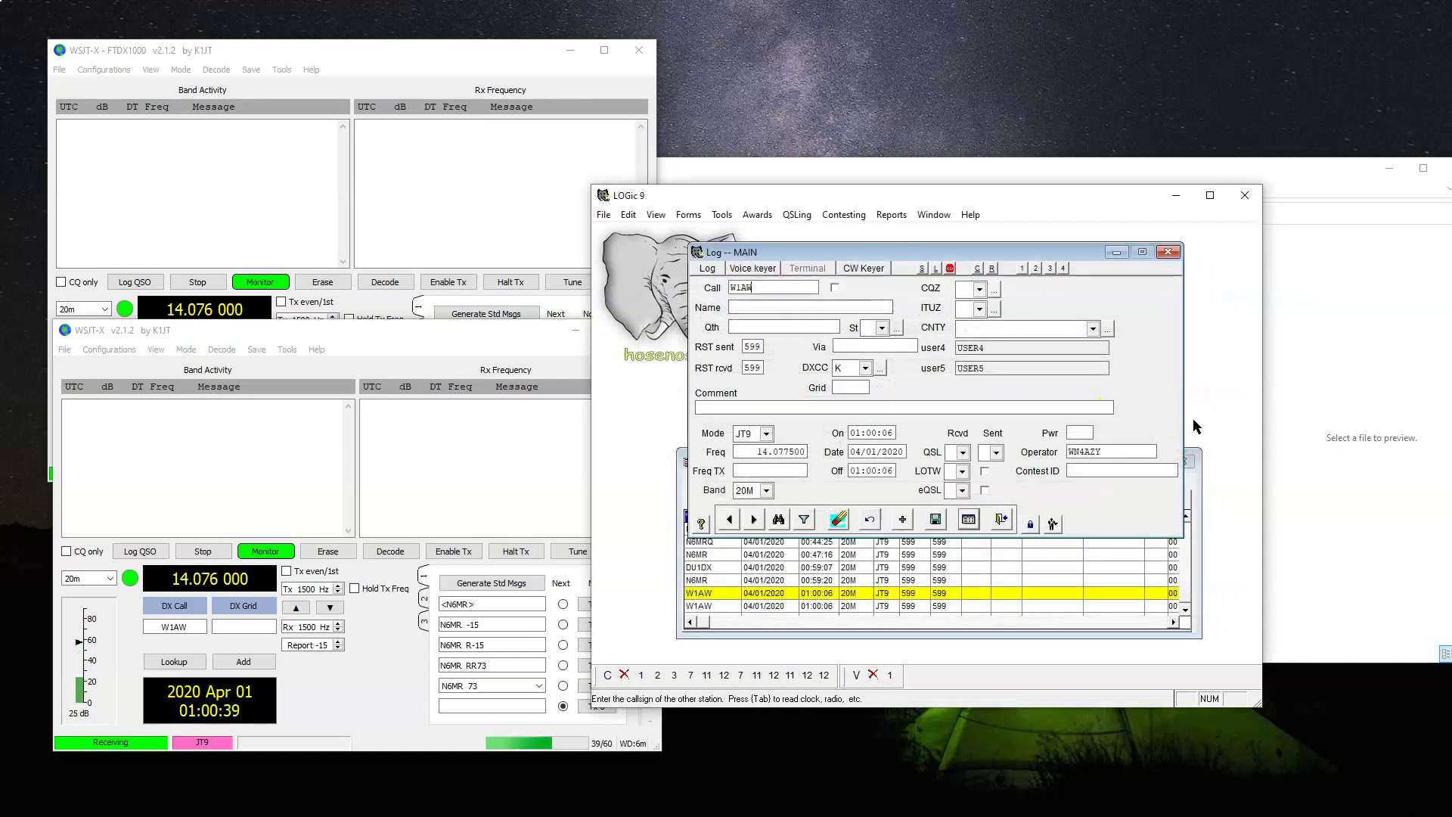
# Open the Mini log form alongside MAIN, dismiss the user-defined field notice and return from its browse window to the entry form
pyautogui.click(688, 214)
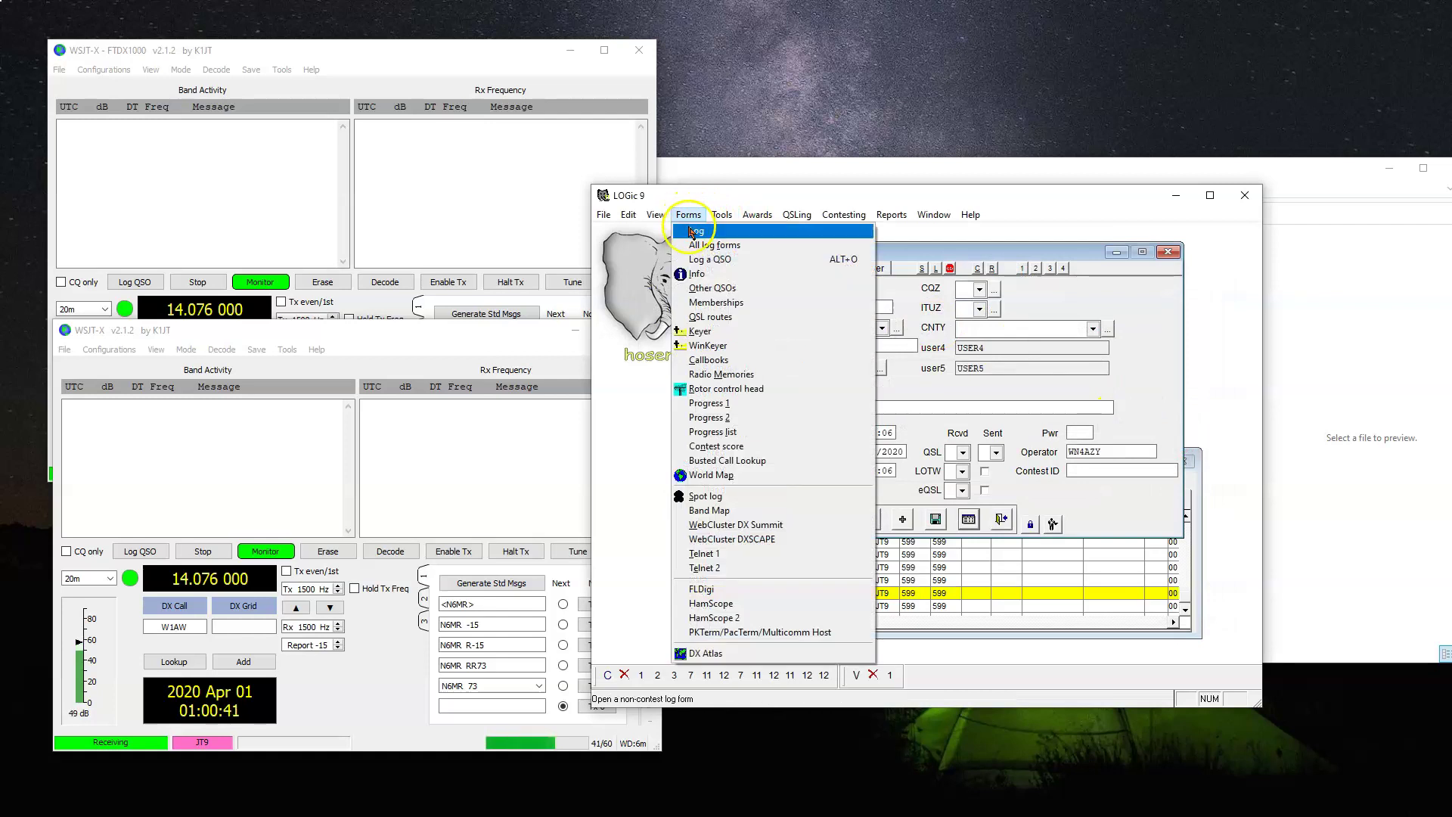
pyautogui.click(688, 215)
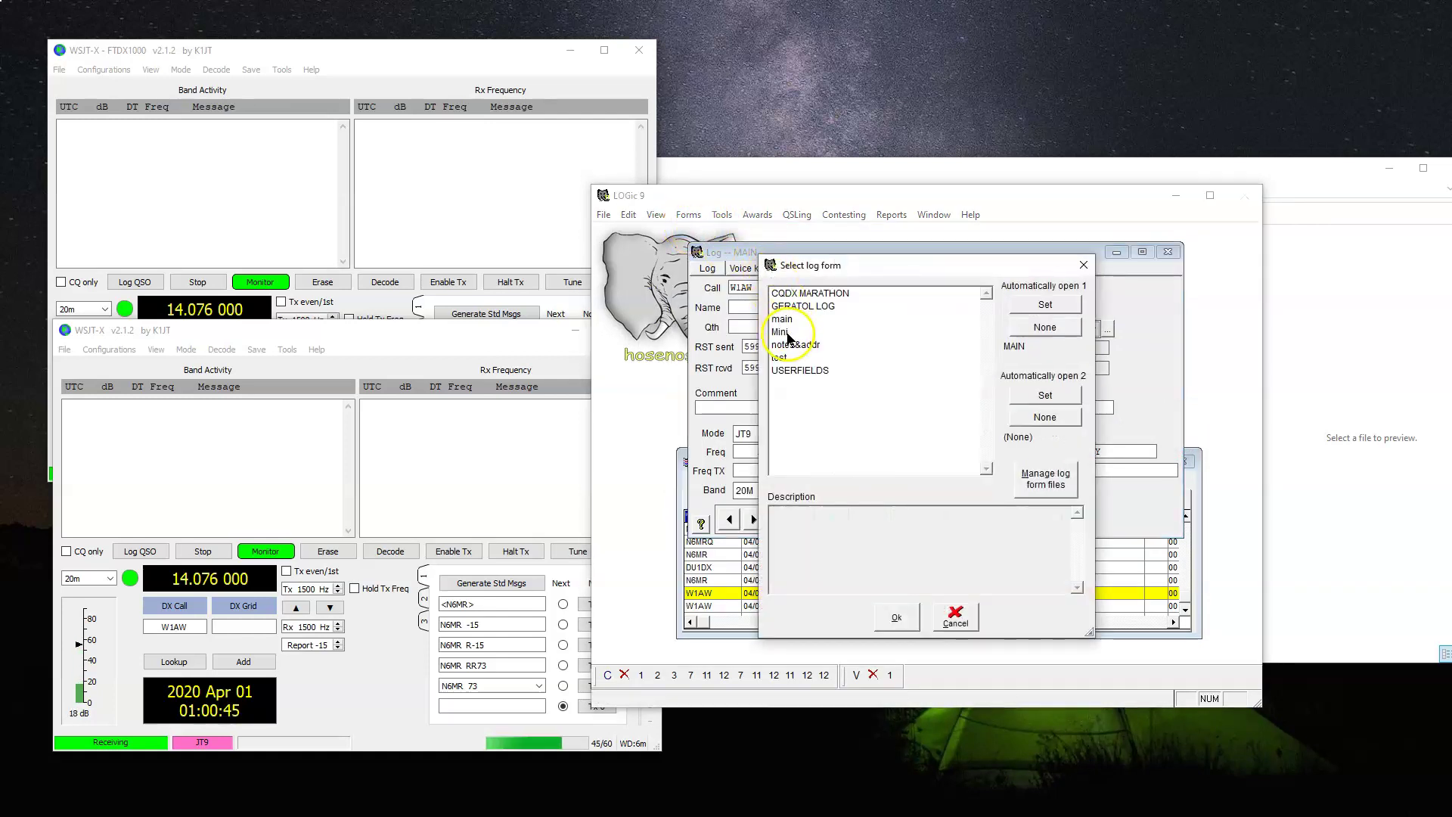
pyautogui.click(787, 334)
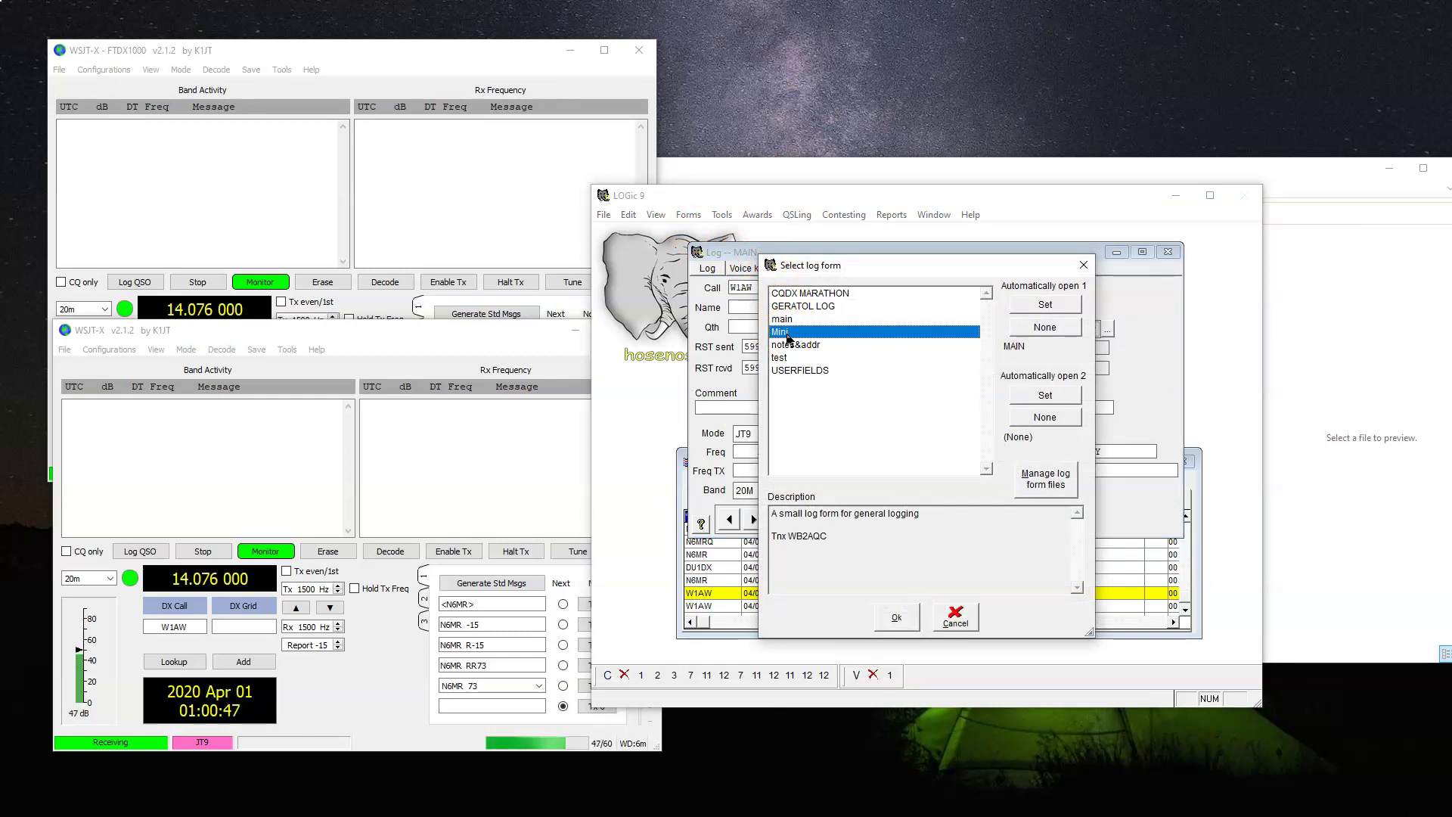
pyautogui.doubleClick(787, 338)
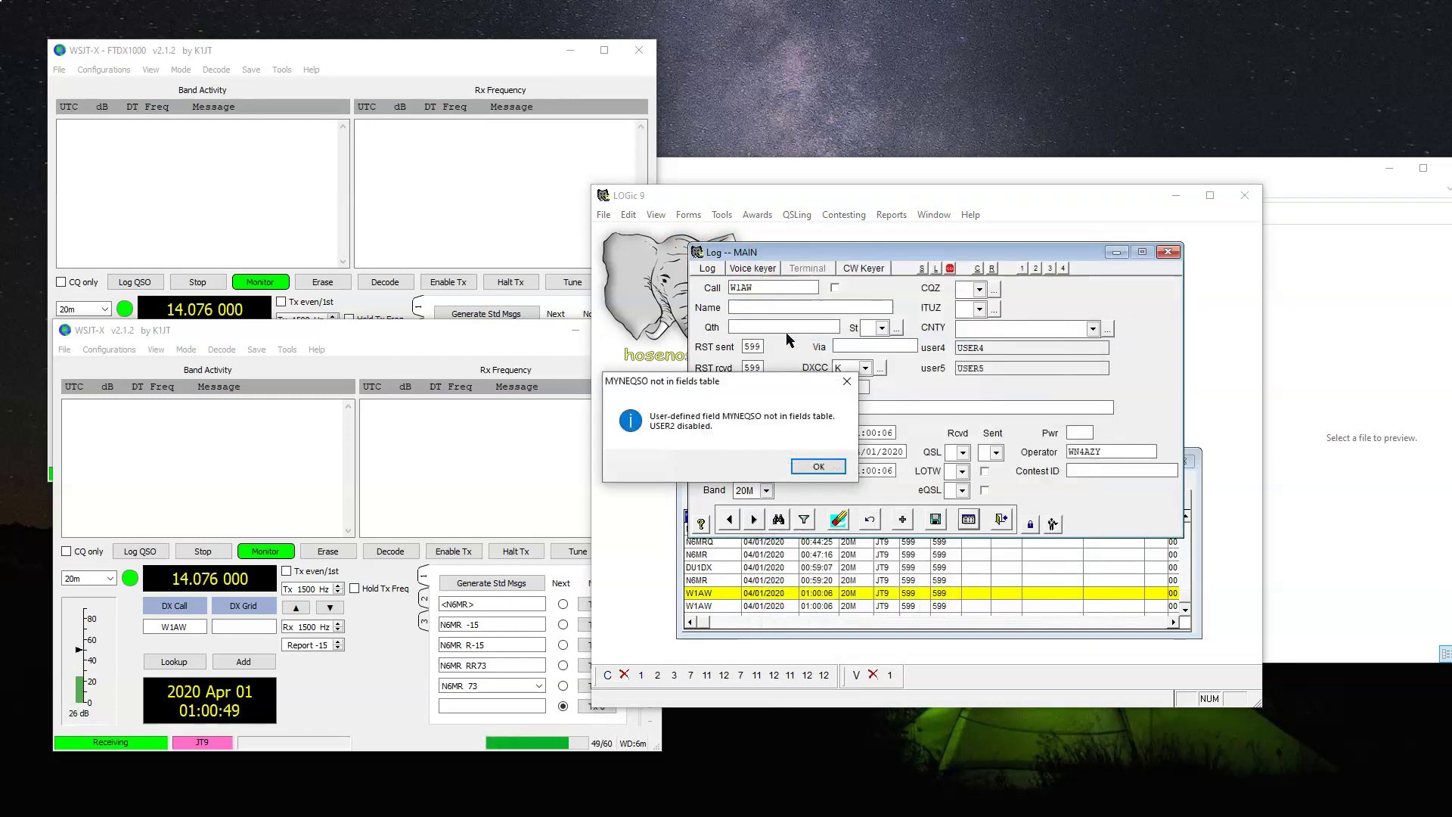
pyautogui.click(812, 463)
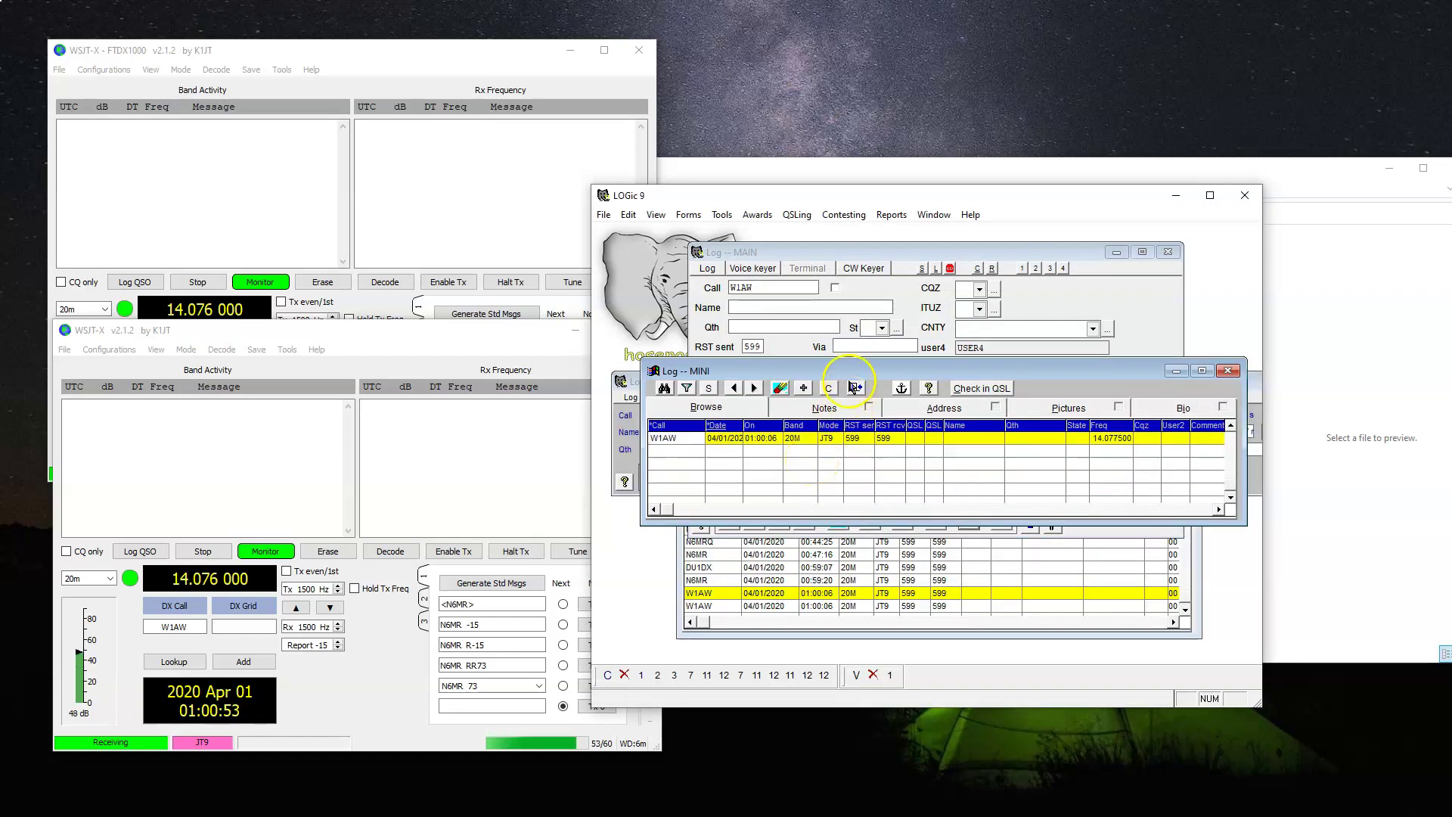
pyautogui.click(852, 385)
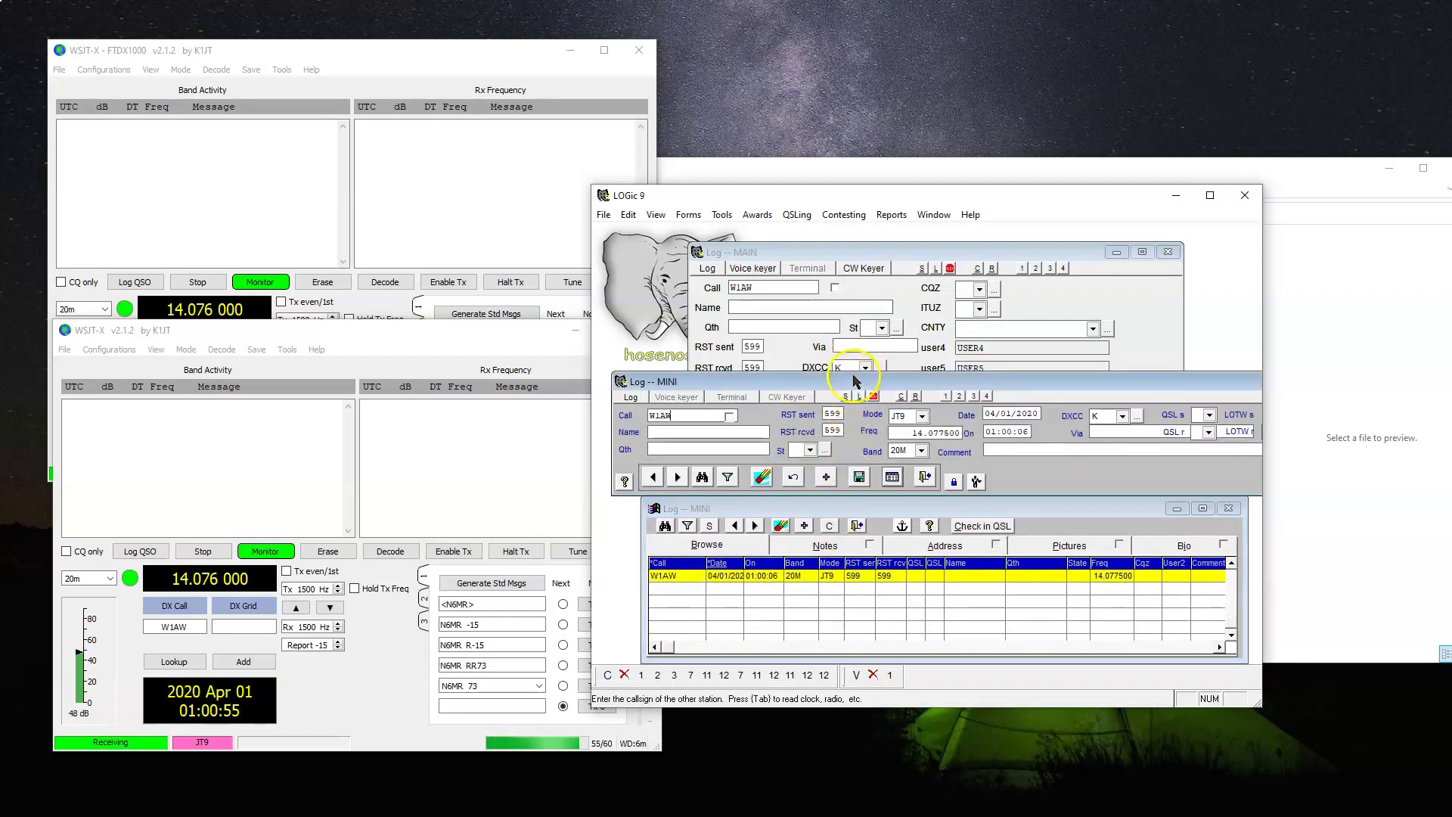
# View the Mini log form's Auto ADIF logging settings, cancel the setup and close the Mini form
pyautogui.click(631, 397)
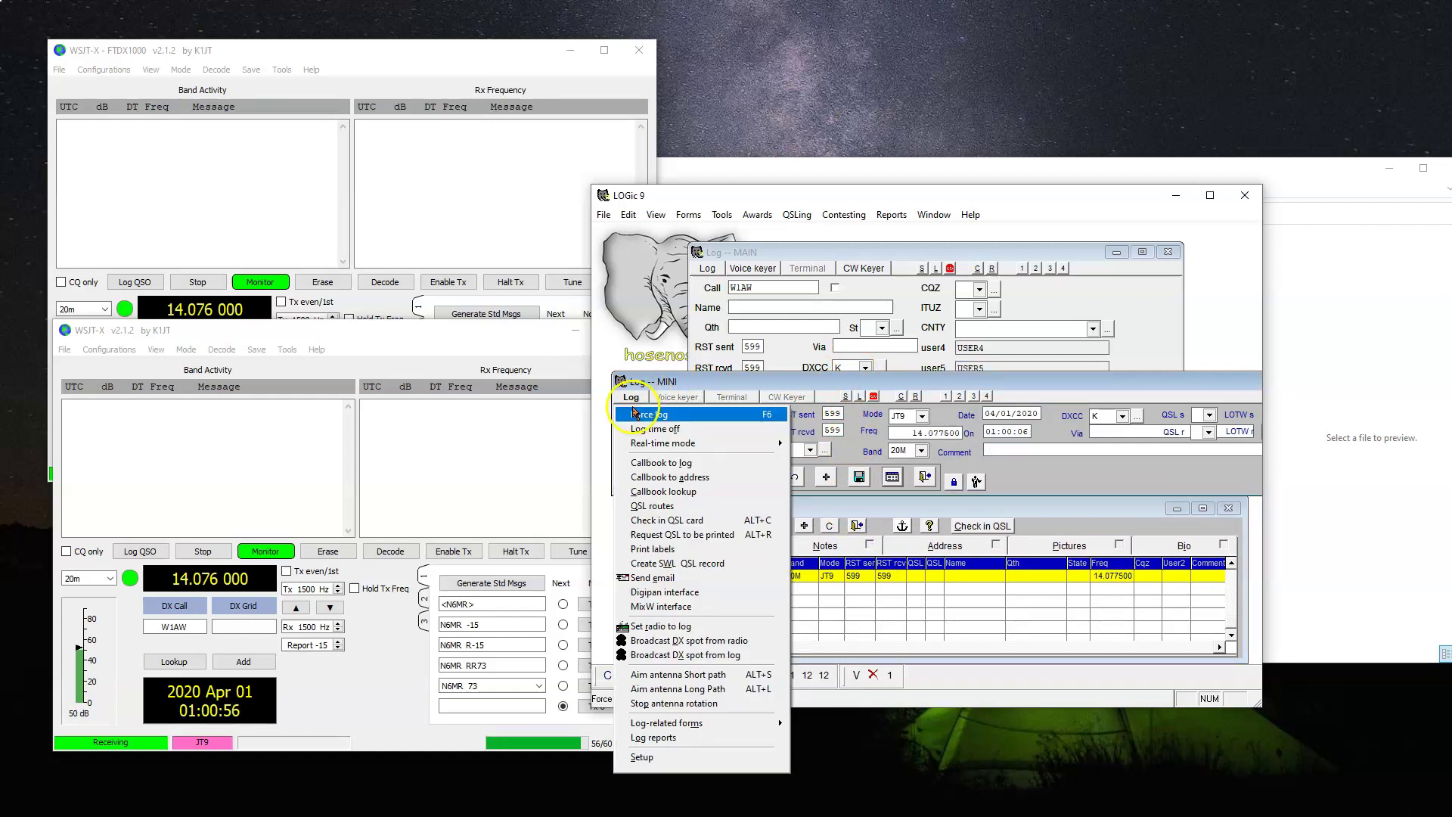
pyautogui.click(643, 757)
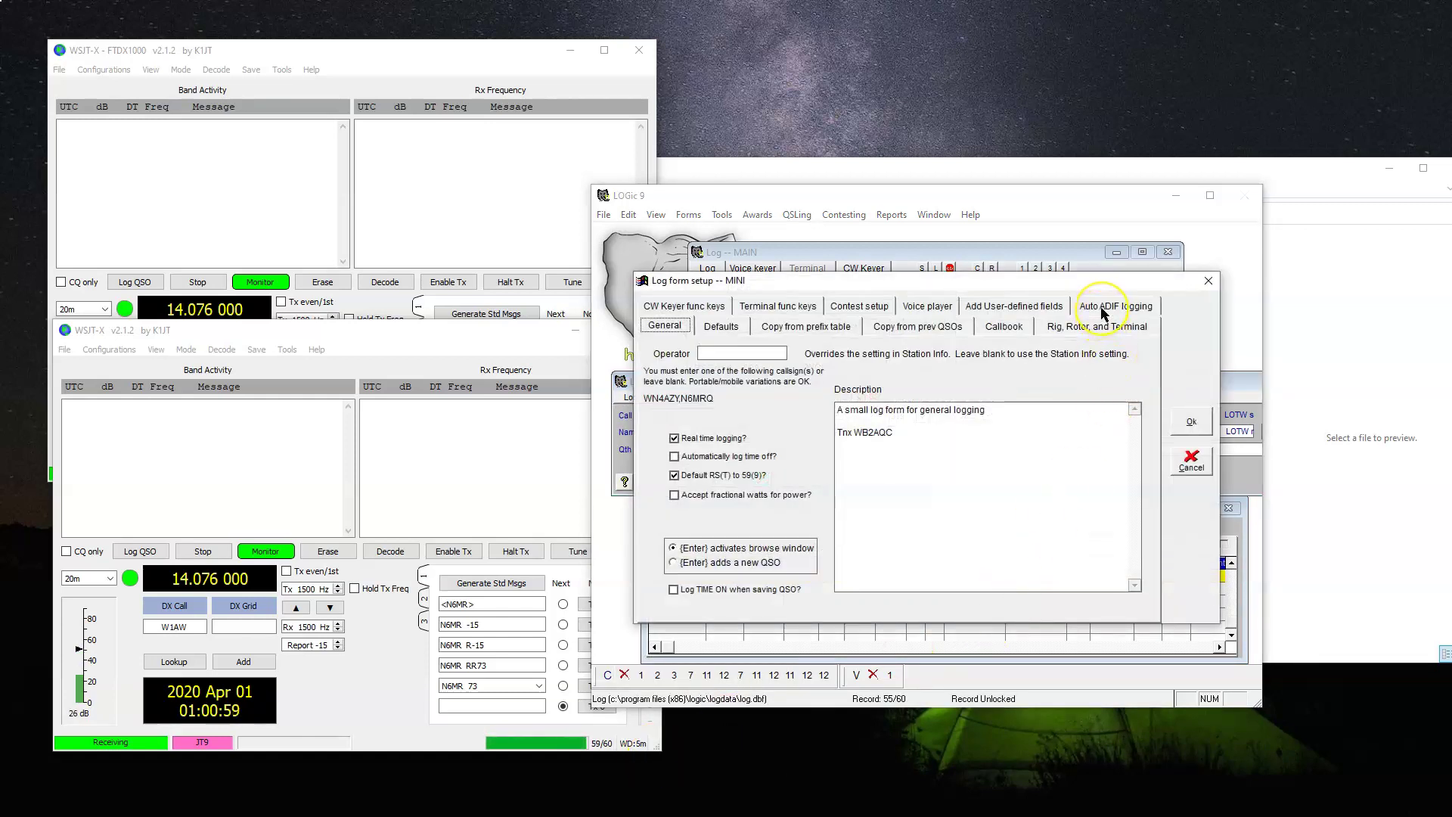
pyautogui.click(1103, 310)
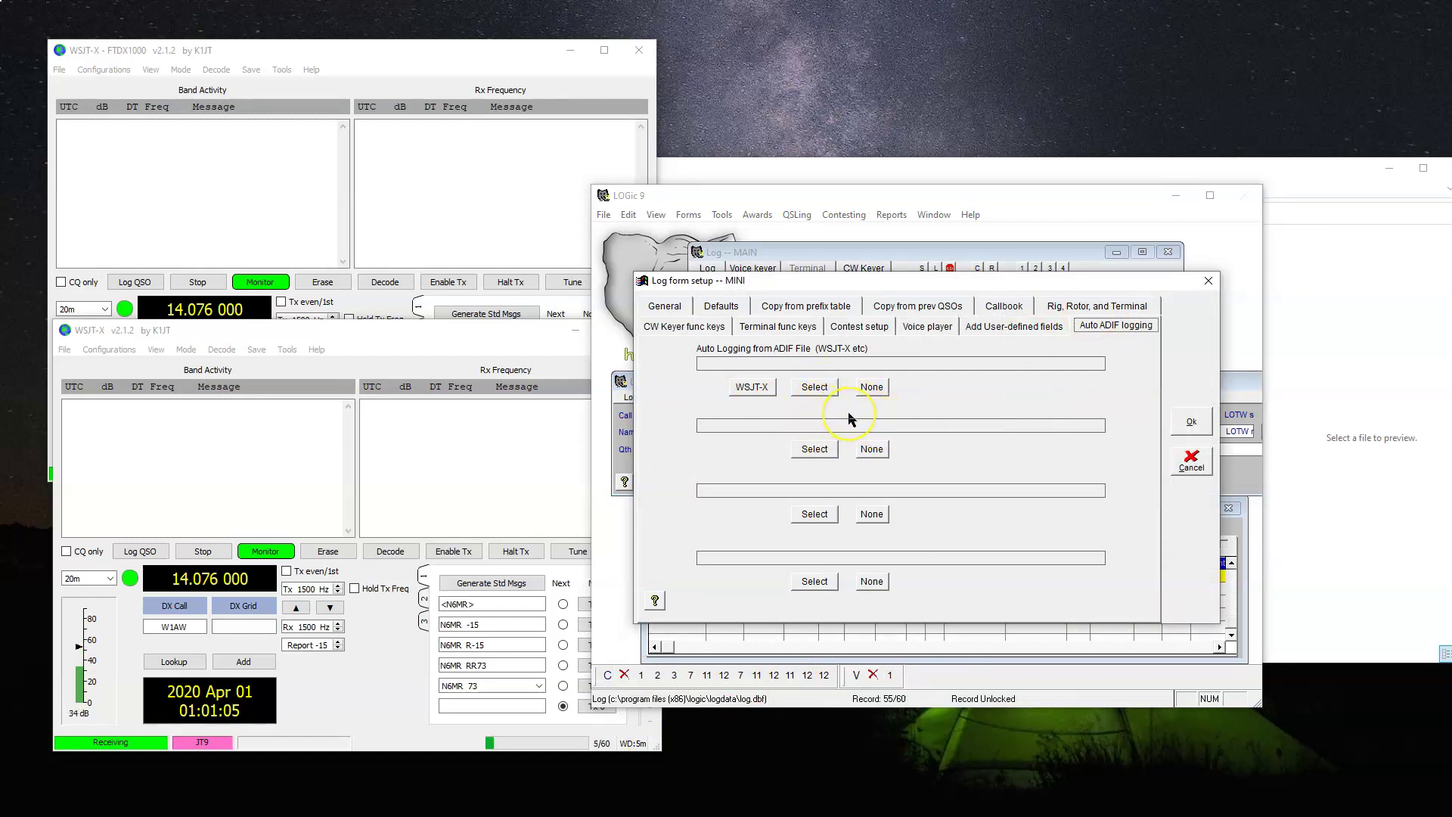
pyautogui.click(752, 386)
pyautogui.click(1191, 461)
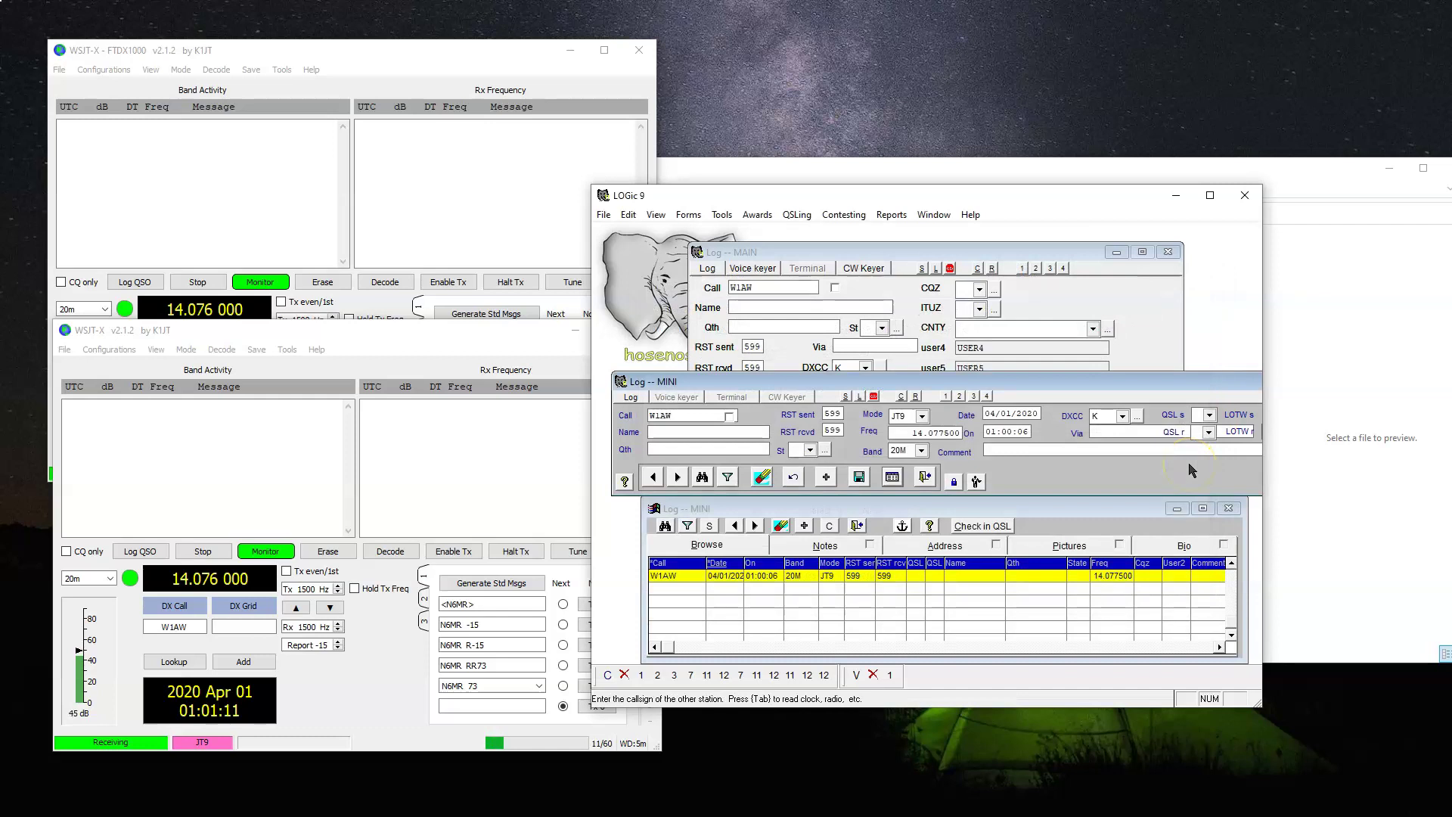
pyautogui.moveTo(1149, 381); pyautogui.dragTo(1019, 417)
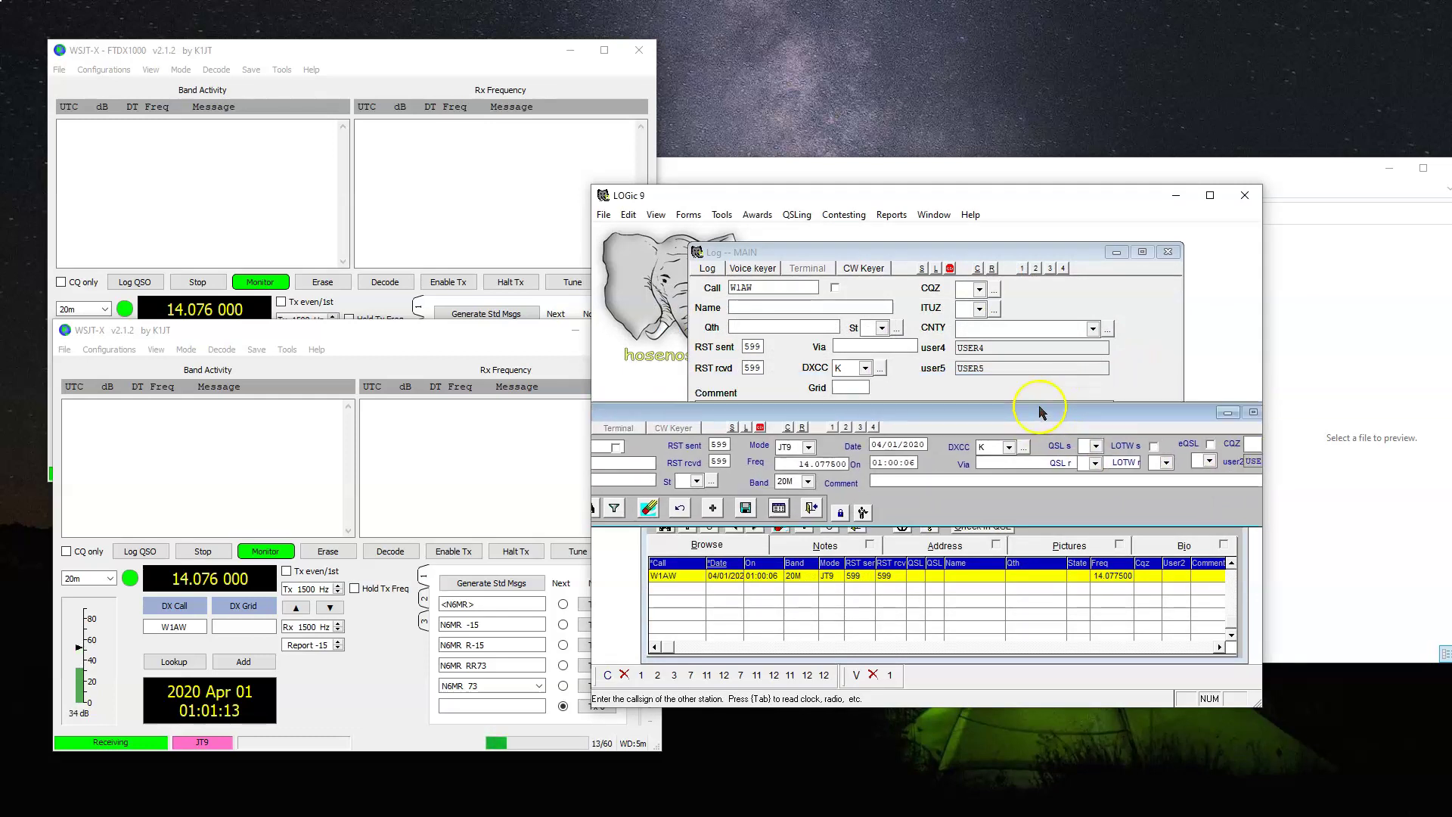
pyautogui.click(1209, 417)
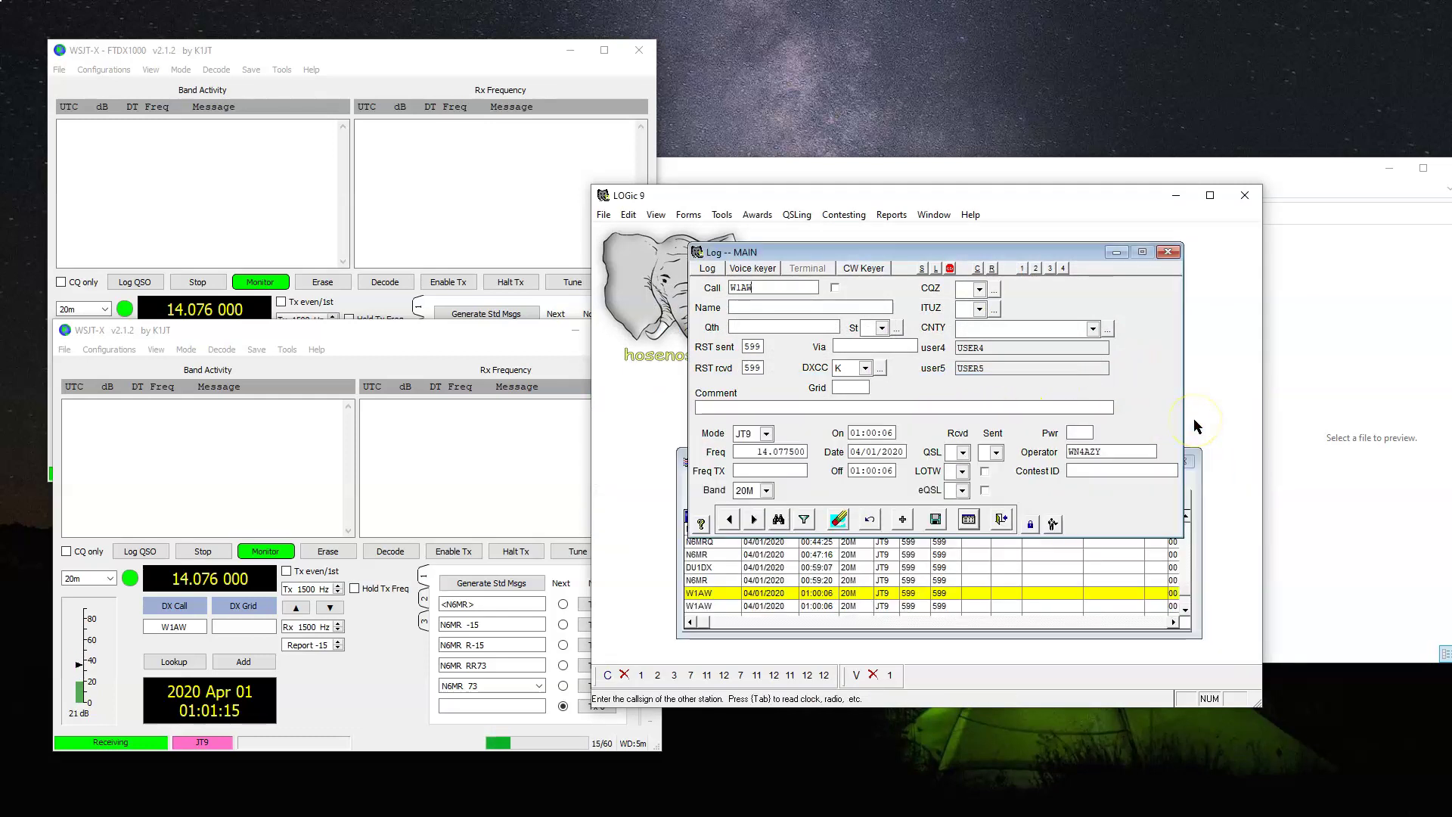
# Erase the duplicate W1AW record, the last entry in the MAIN log, and confirm the deletion
pyautogui.click(766, 604)
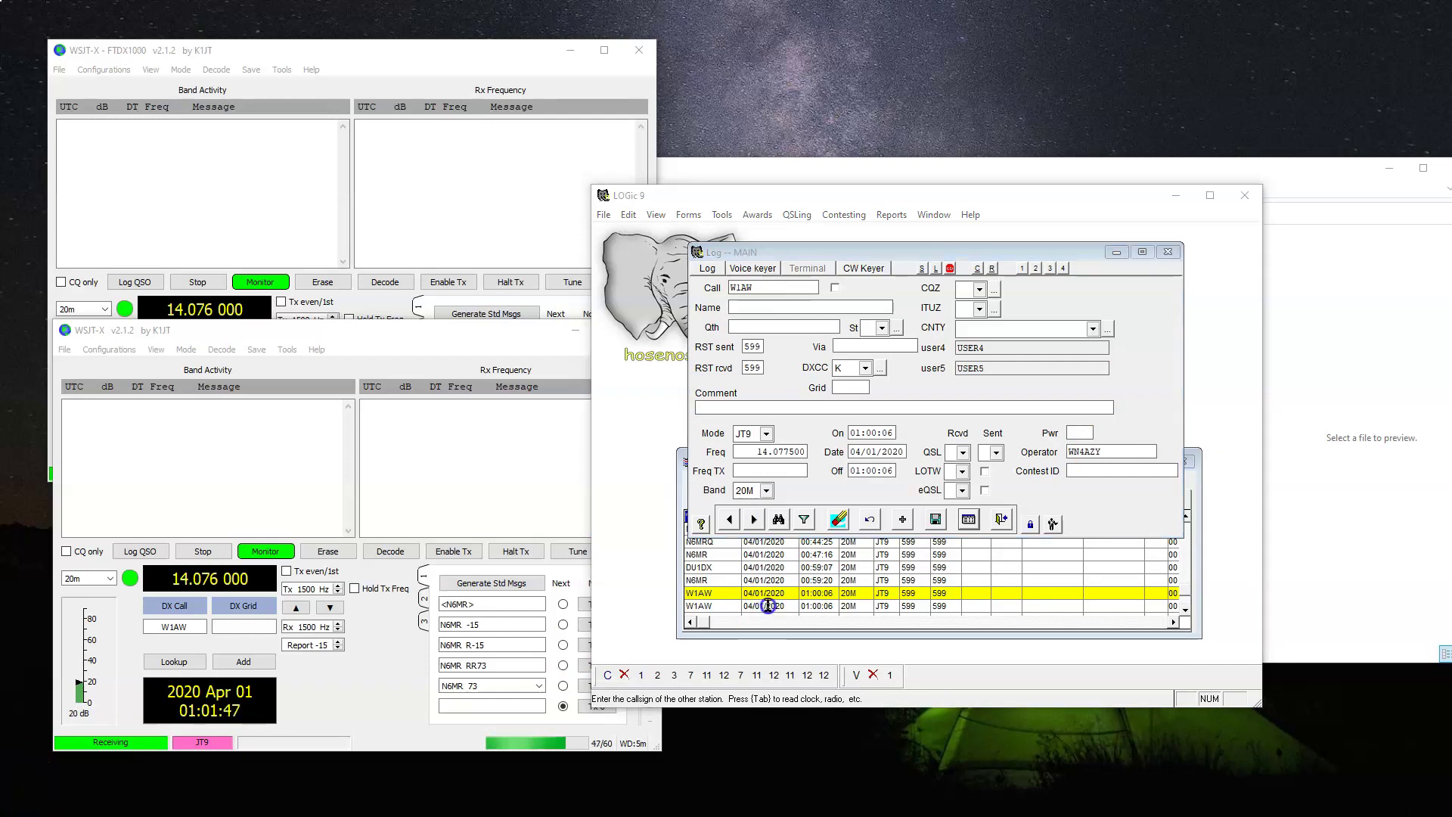
pyautogui.click(816, 480)
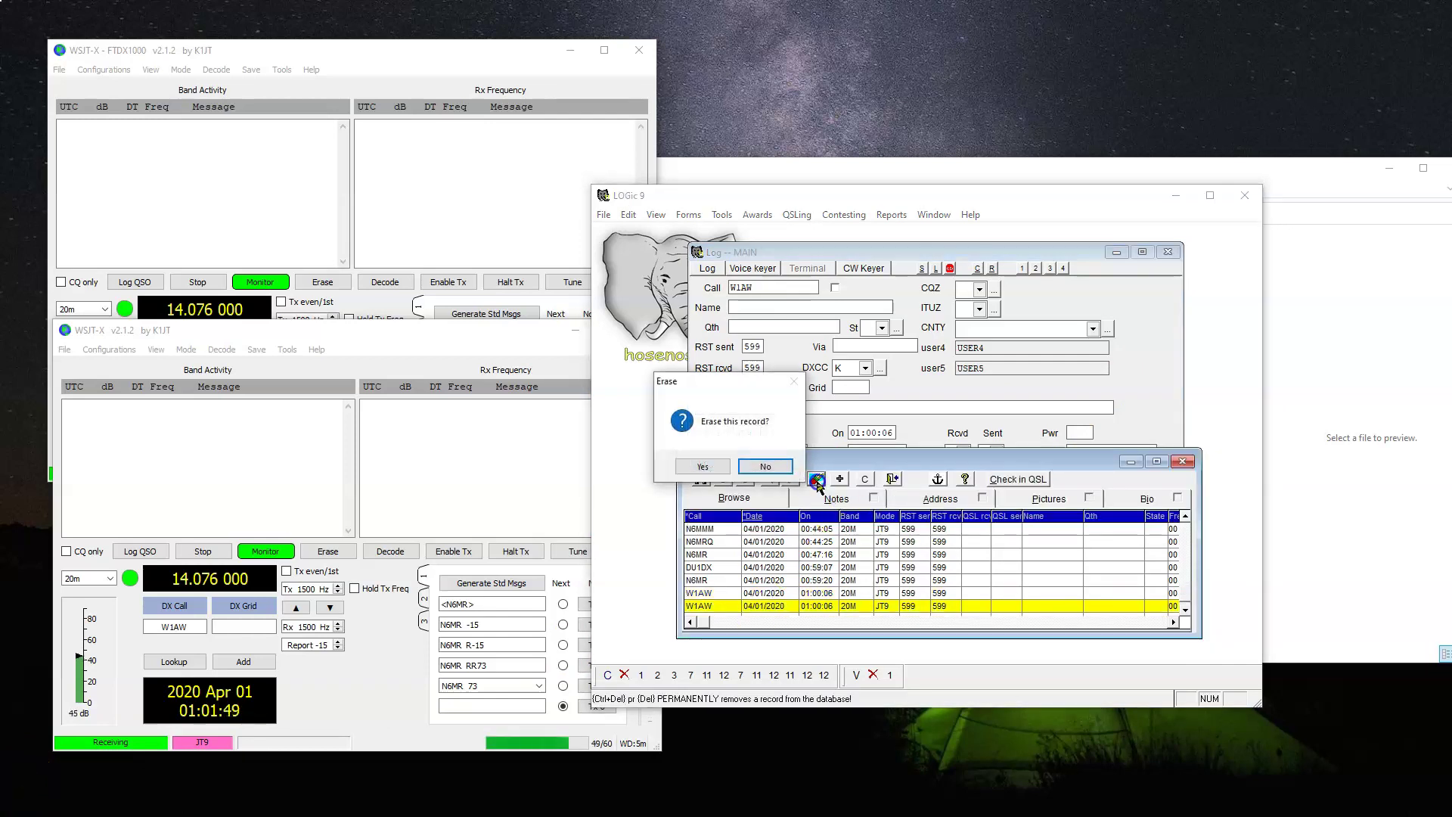
pyautogui.click(718, 466)
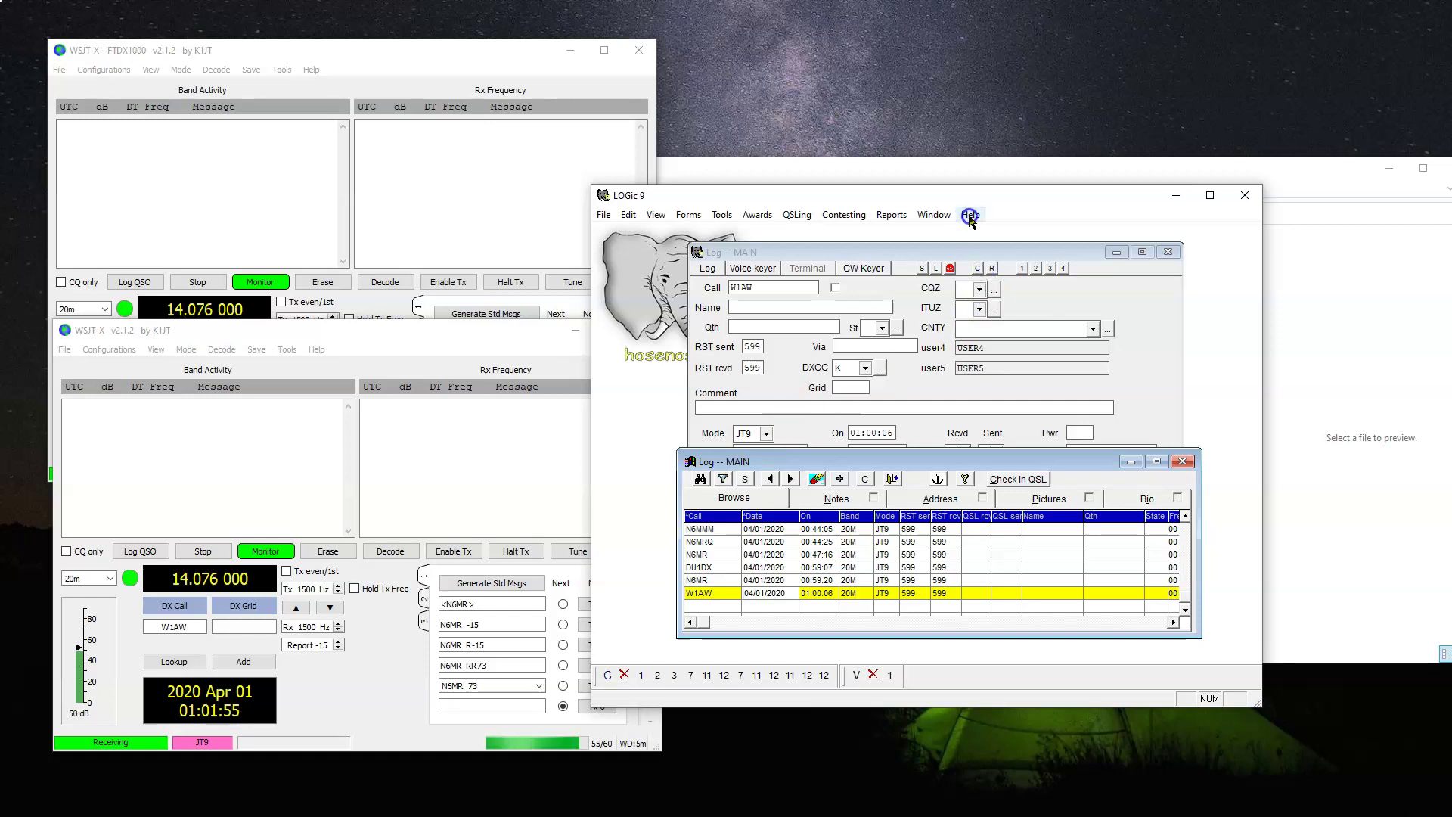
# Check for LOGic updates, review the release notes for versions 9.20.1 and 9.20.3, and close the update window
pyautogui.click(971, 217)
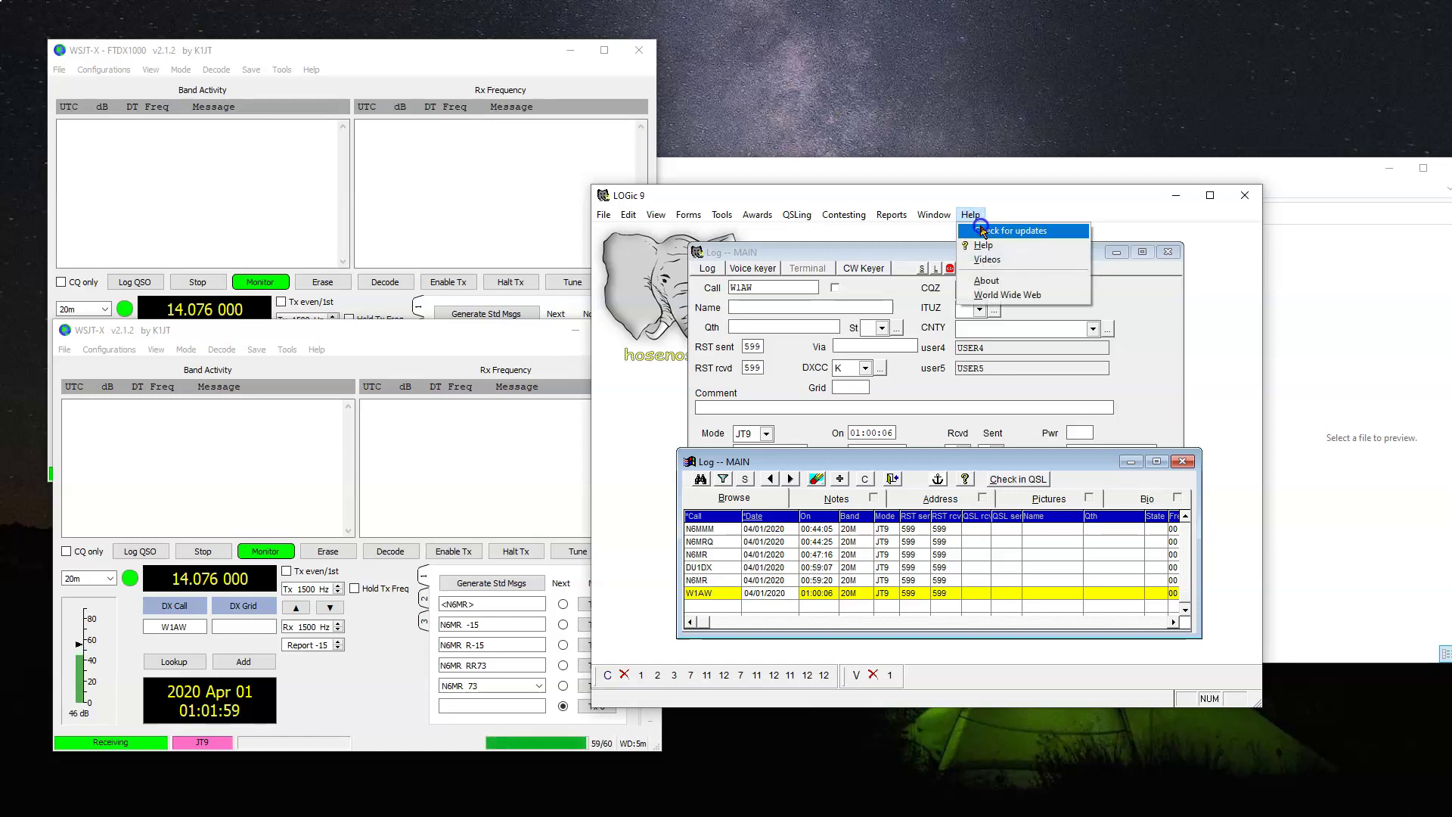
pyautogui.click(981, 231)
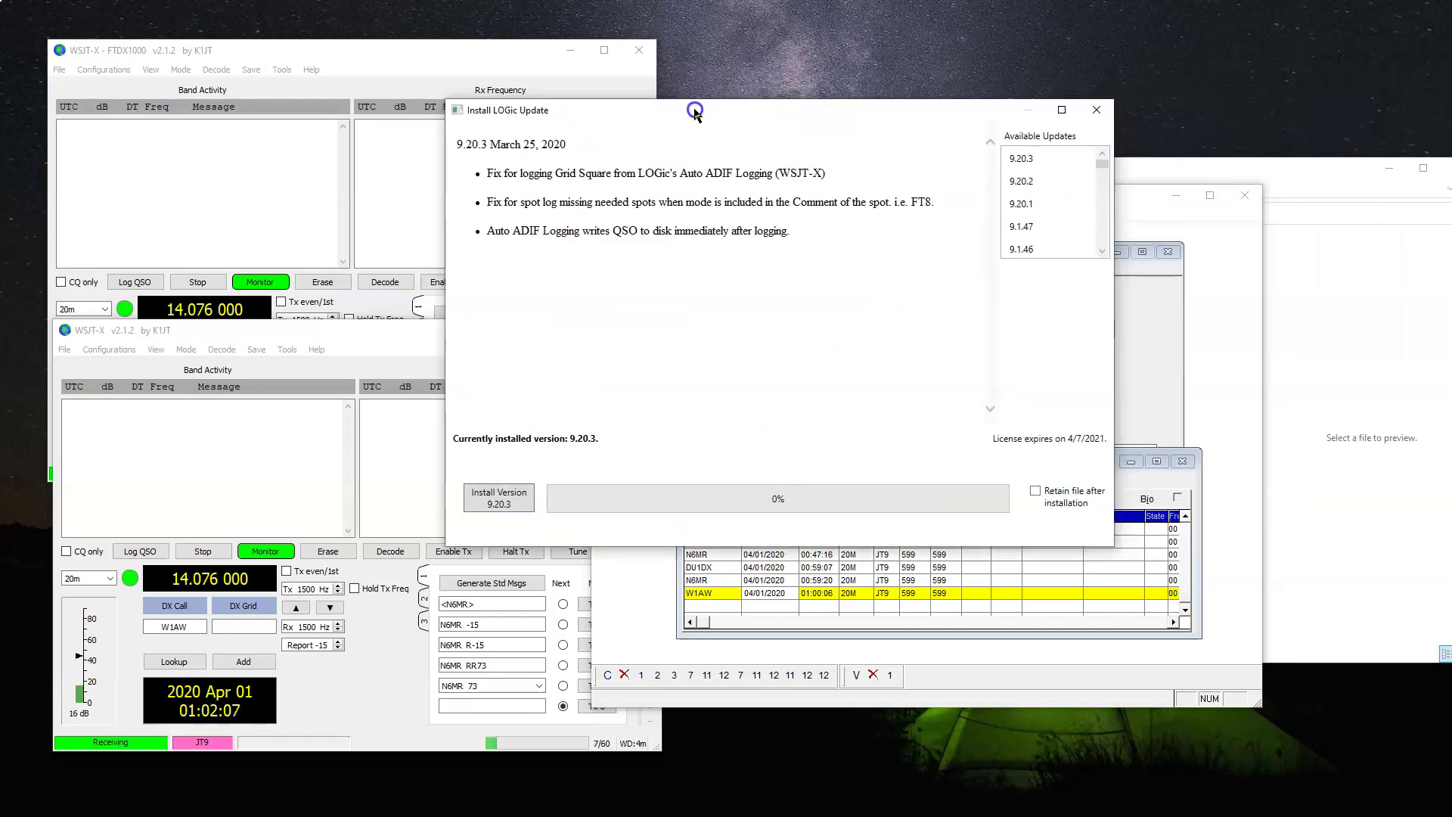
pyautogui.click(1020, 206)
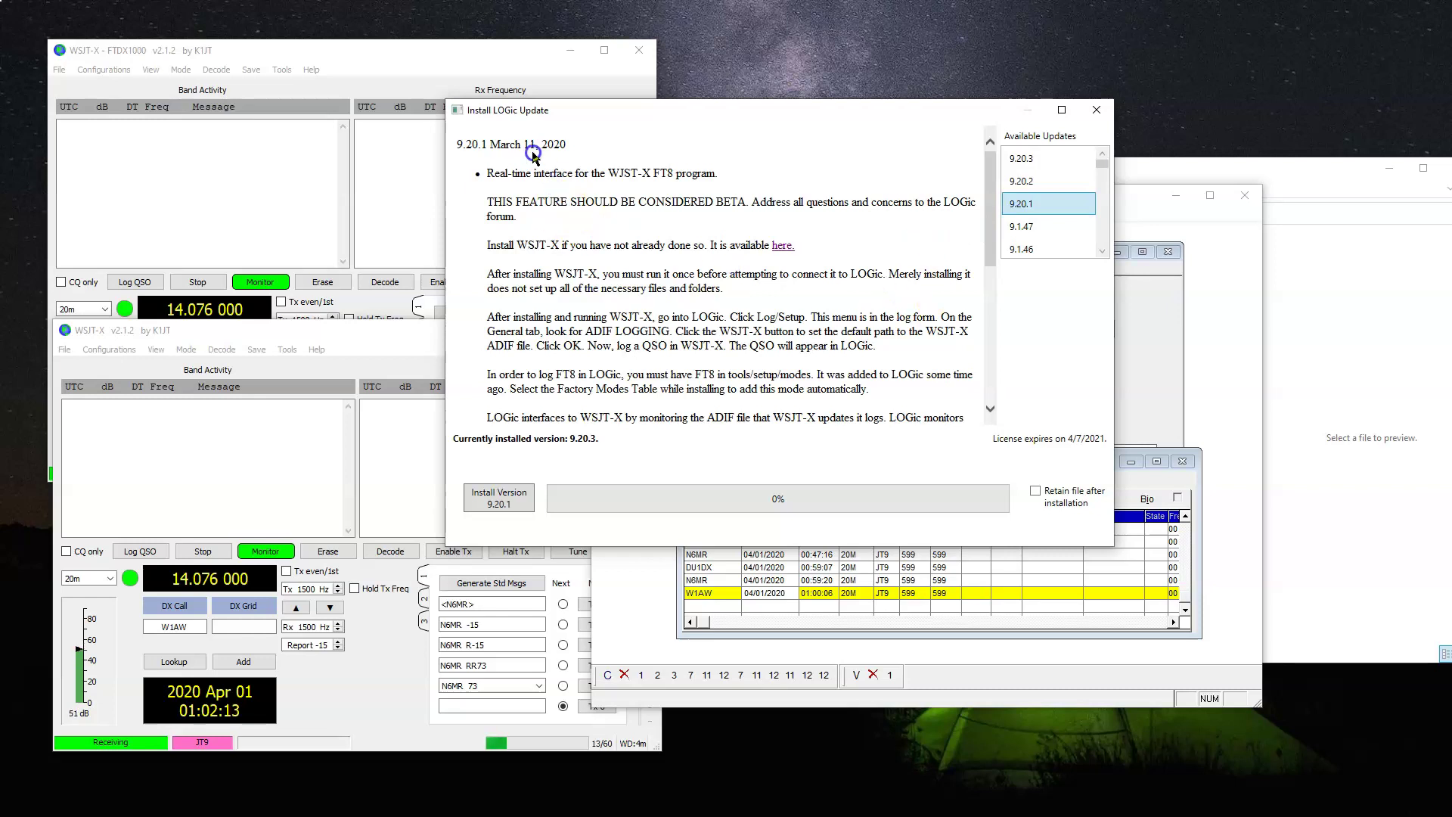
pyautogui.click(1036, 159)
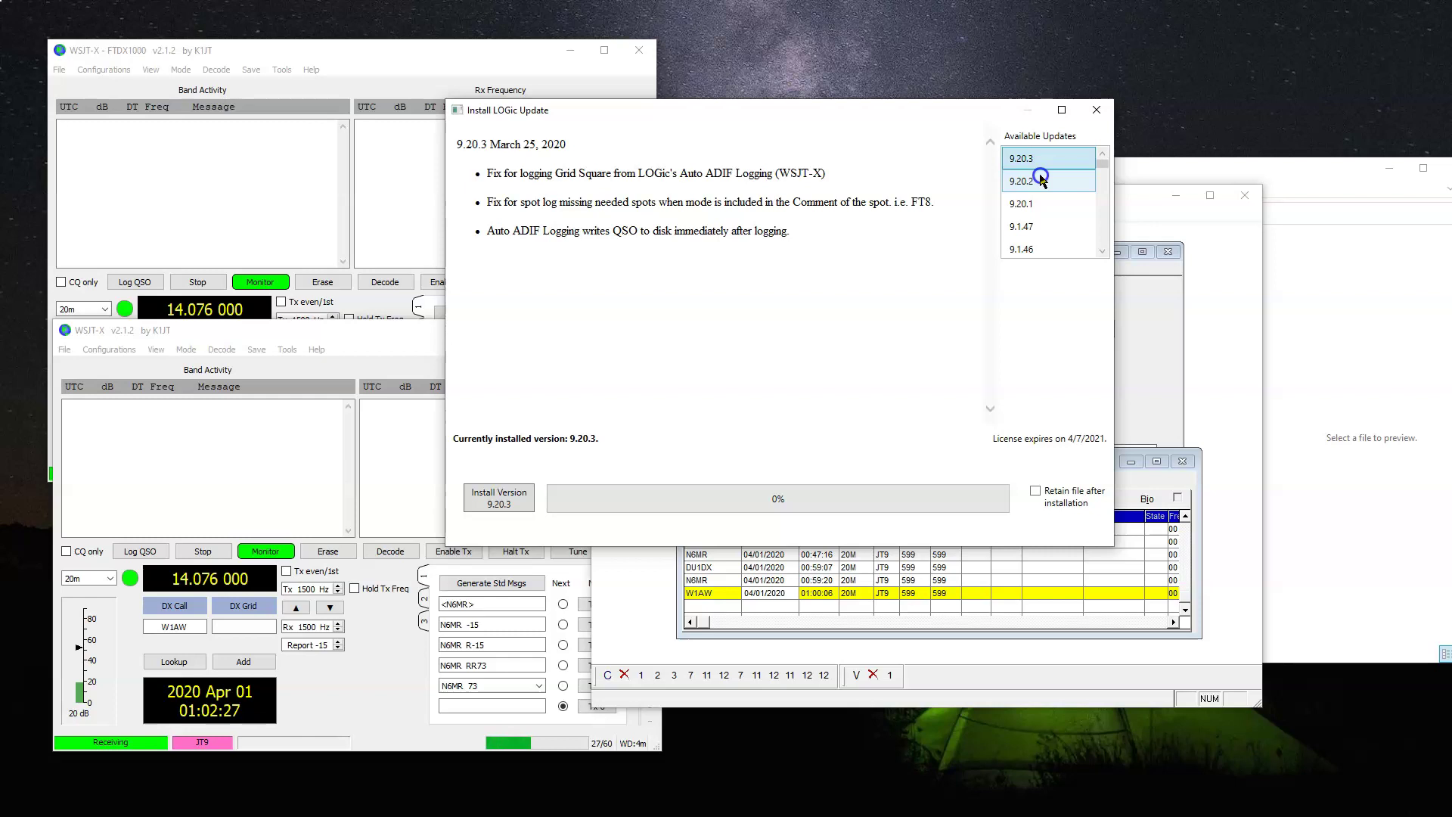
pyautogui.click(1097, 110)
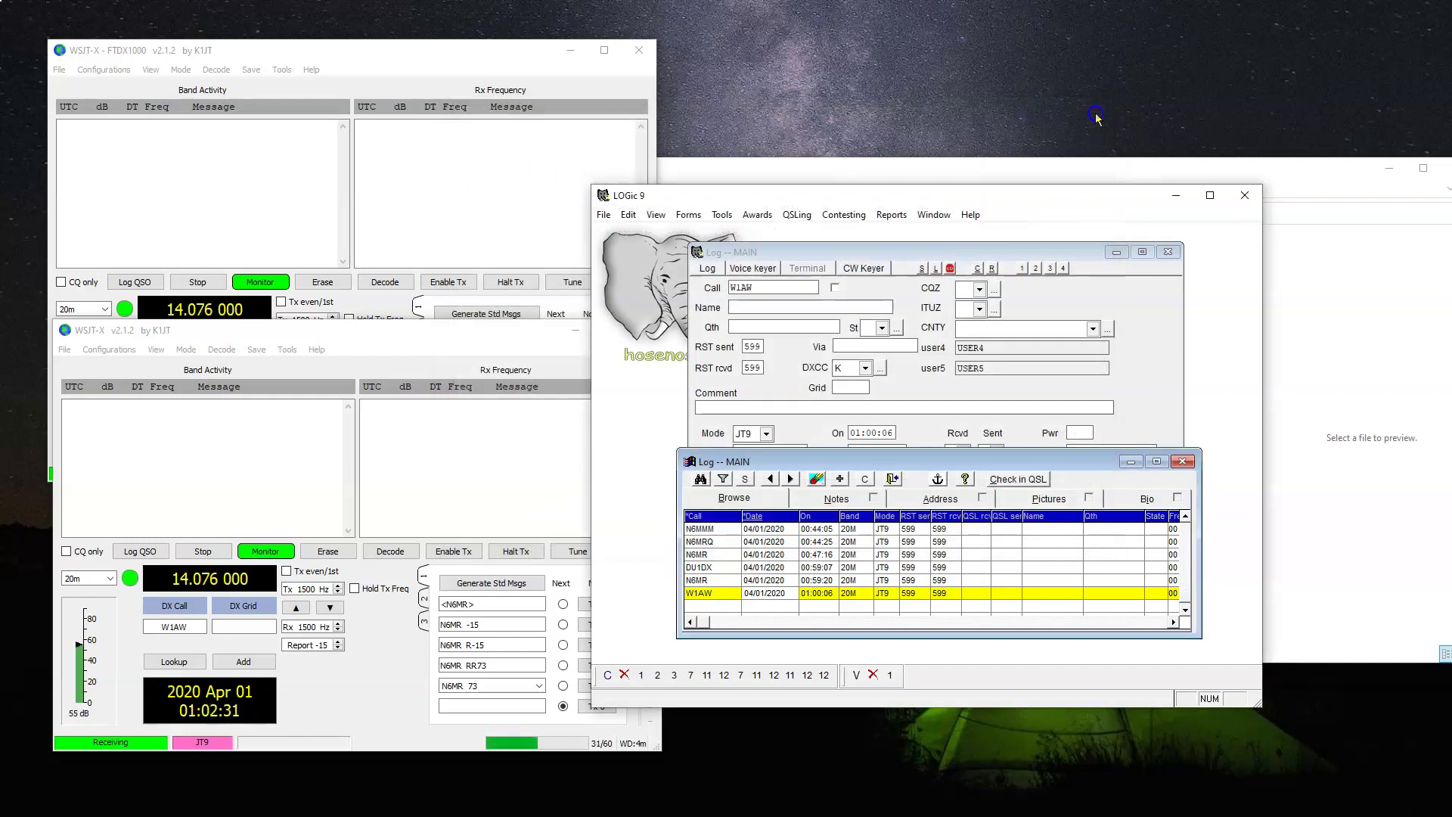